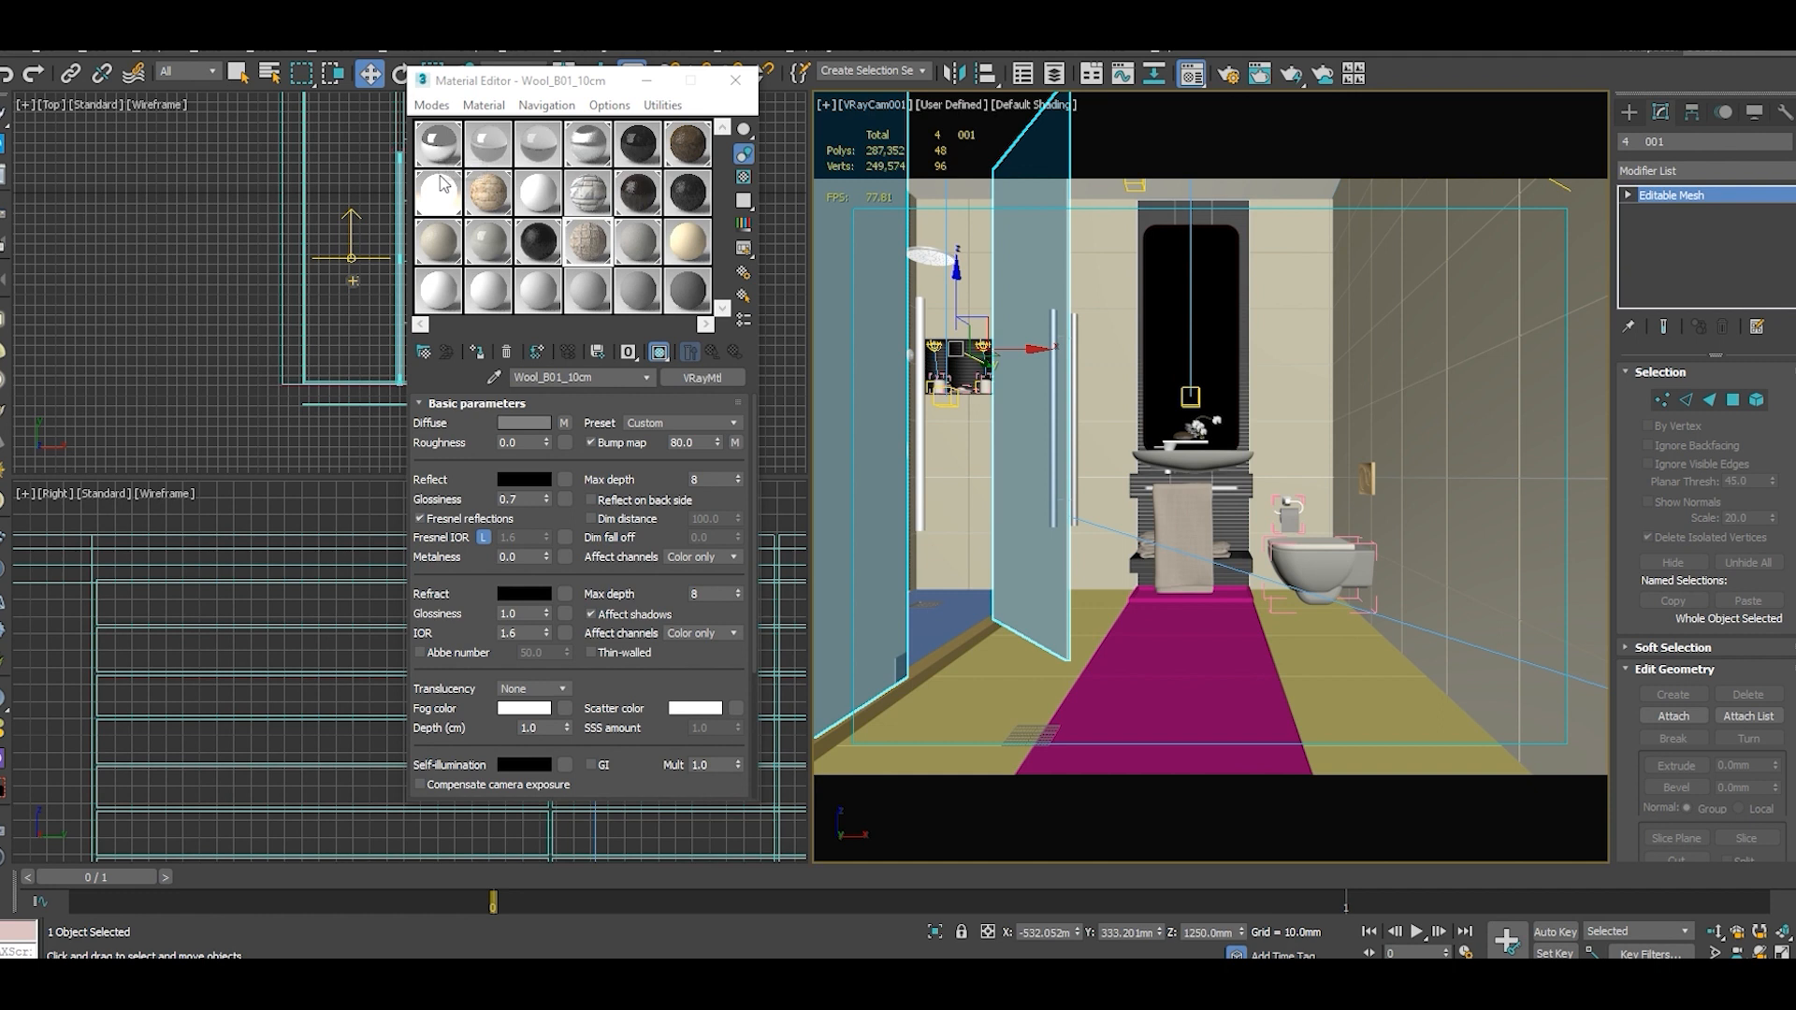
# Assign the Glass material to the selected shower glass panels.
pyautogui.click(537, 149)
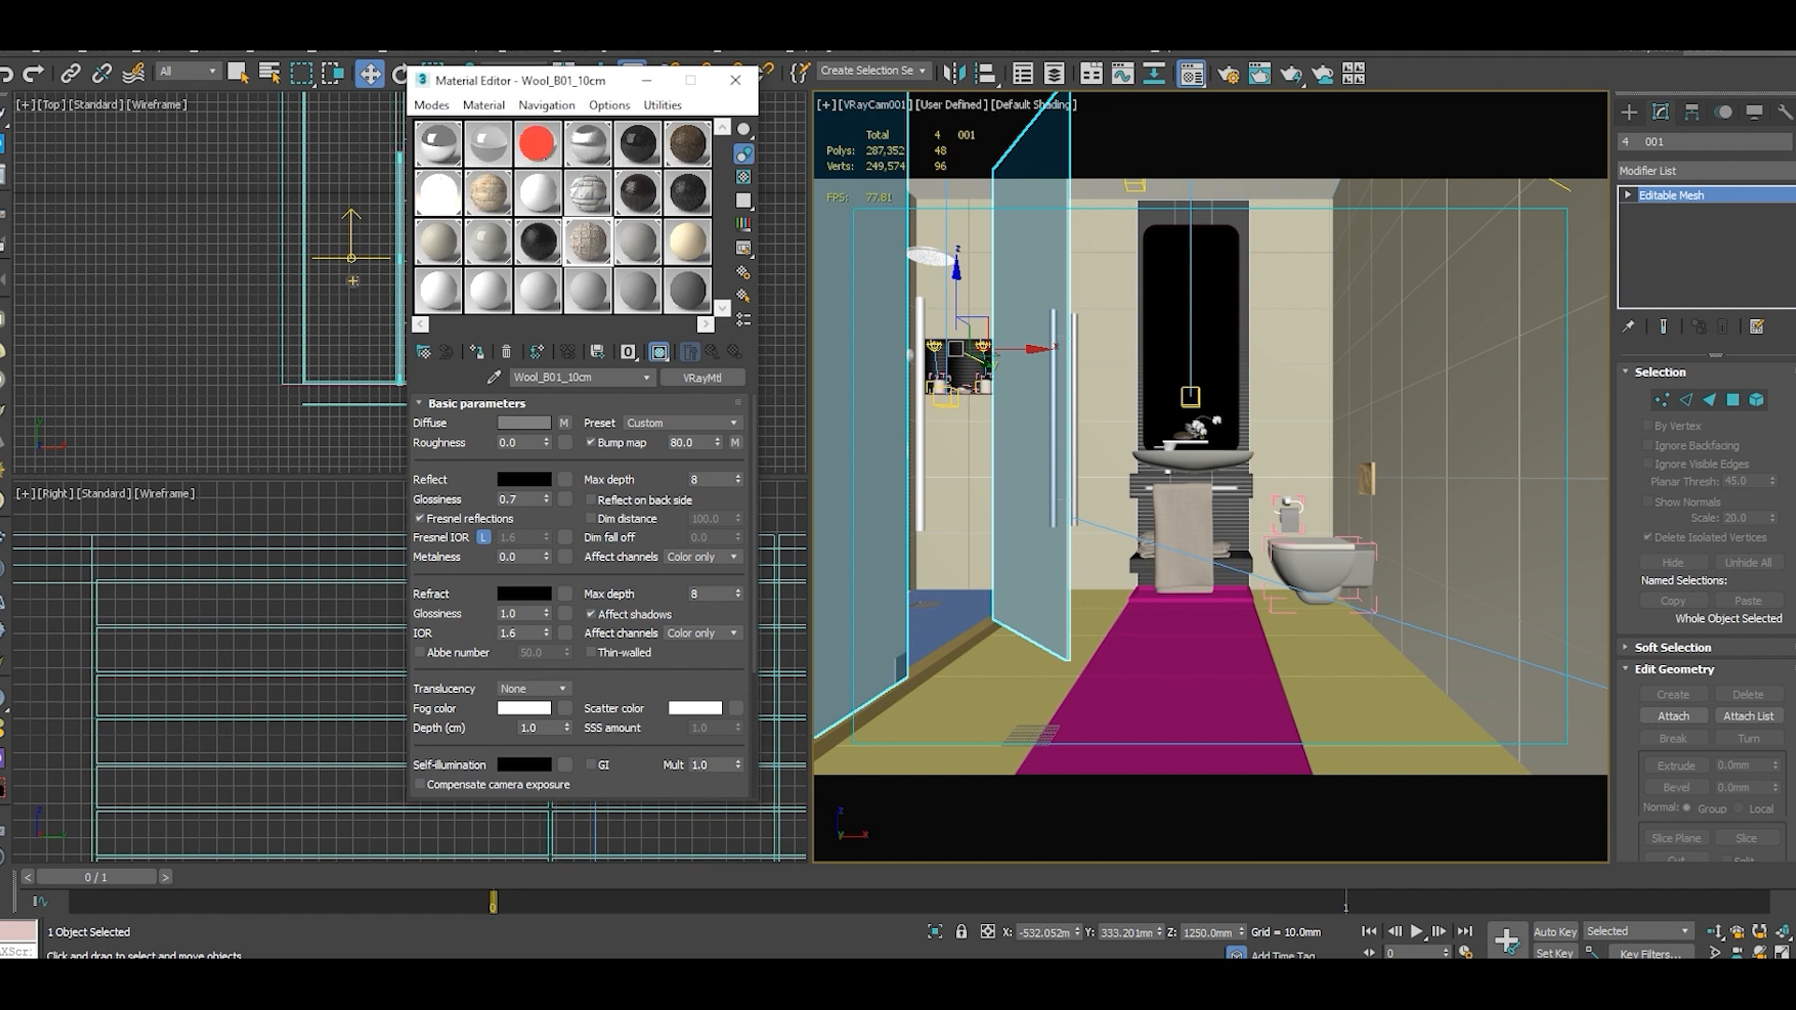
pyautogui.click(476, 352)
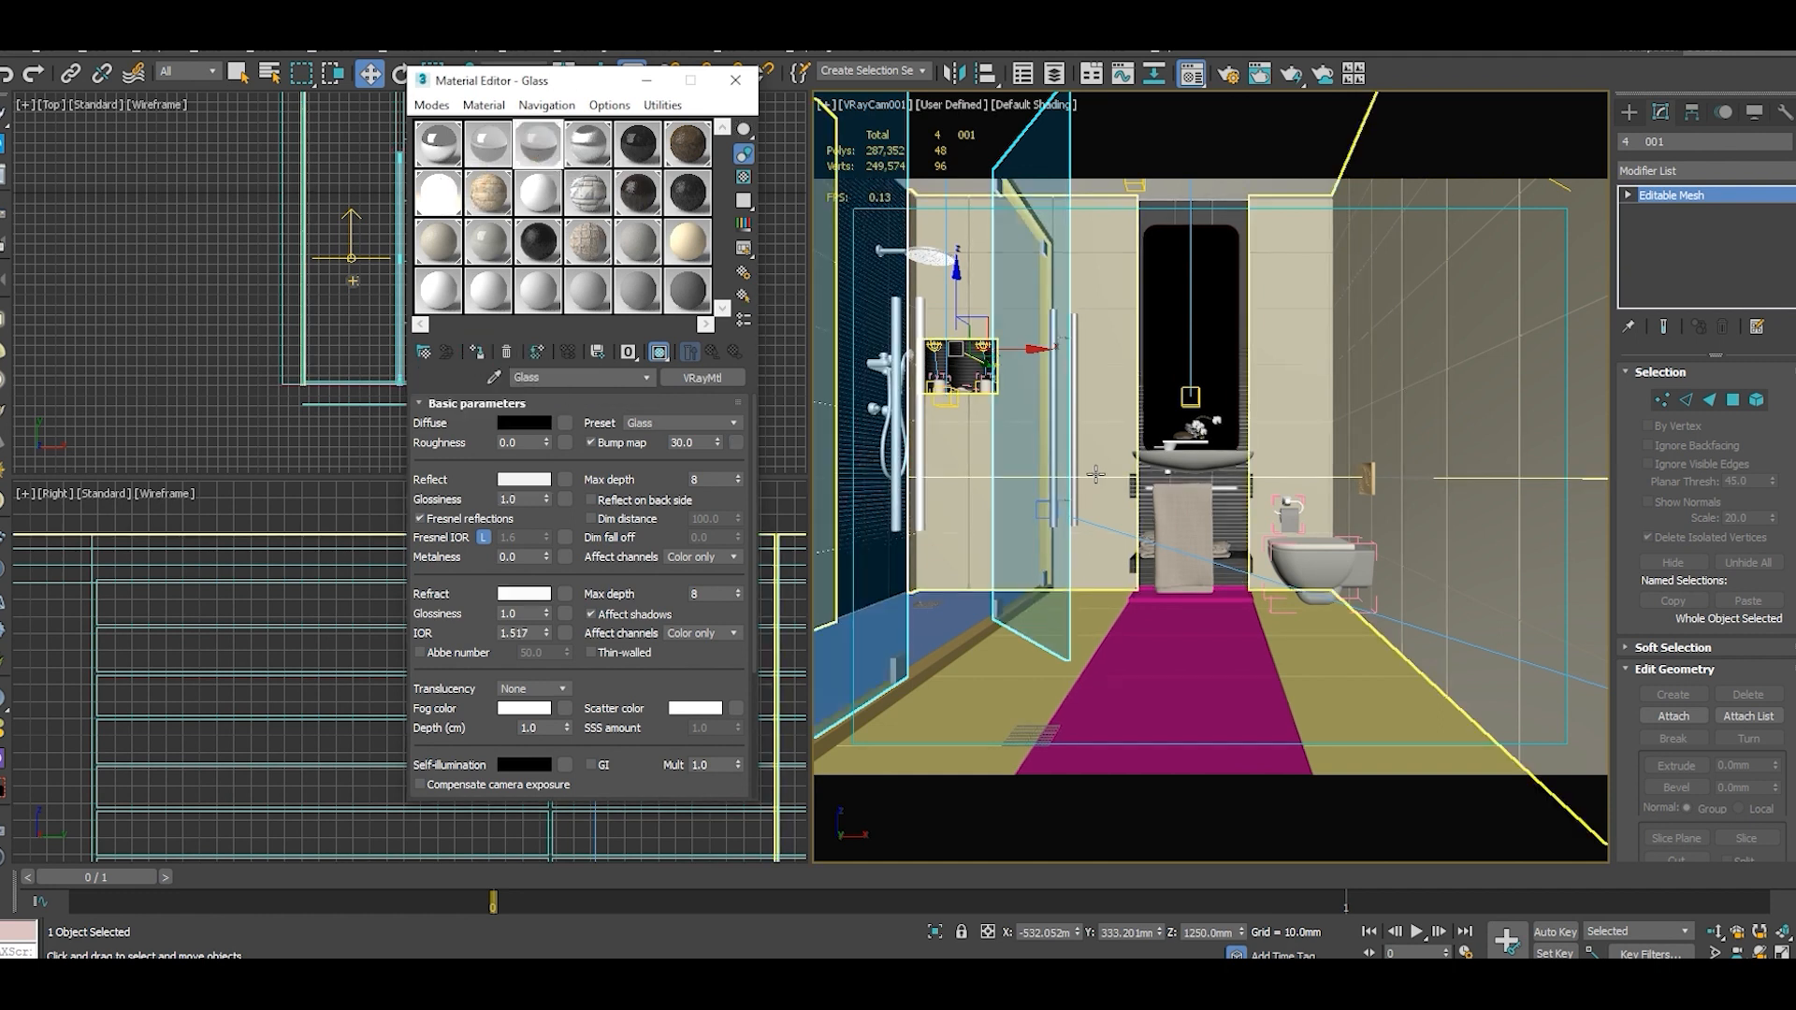
# Assign the Brown tile material to the shower enclosure's frame and to the floor sections on both sides of the central strip.
pyautogui.click(958, 643)
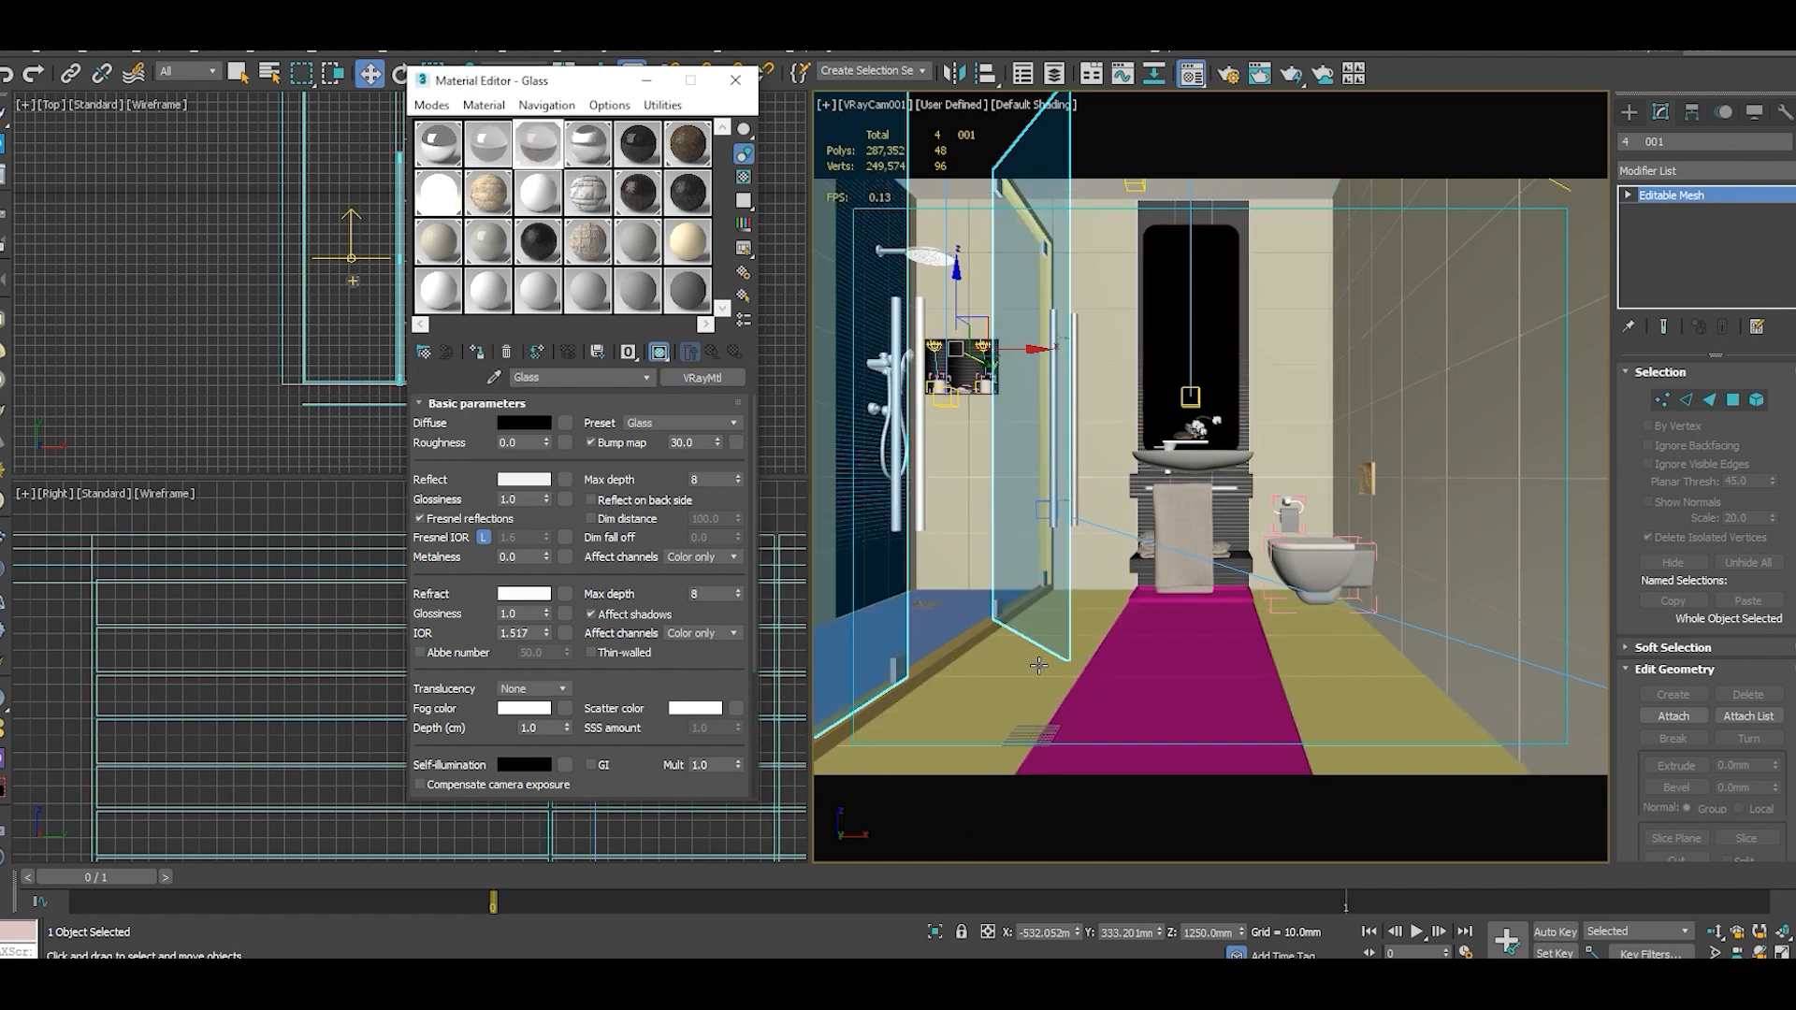
pyautogui.click(960, 641)
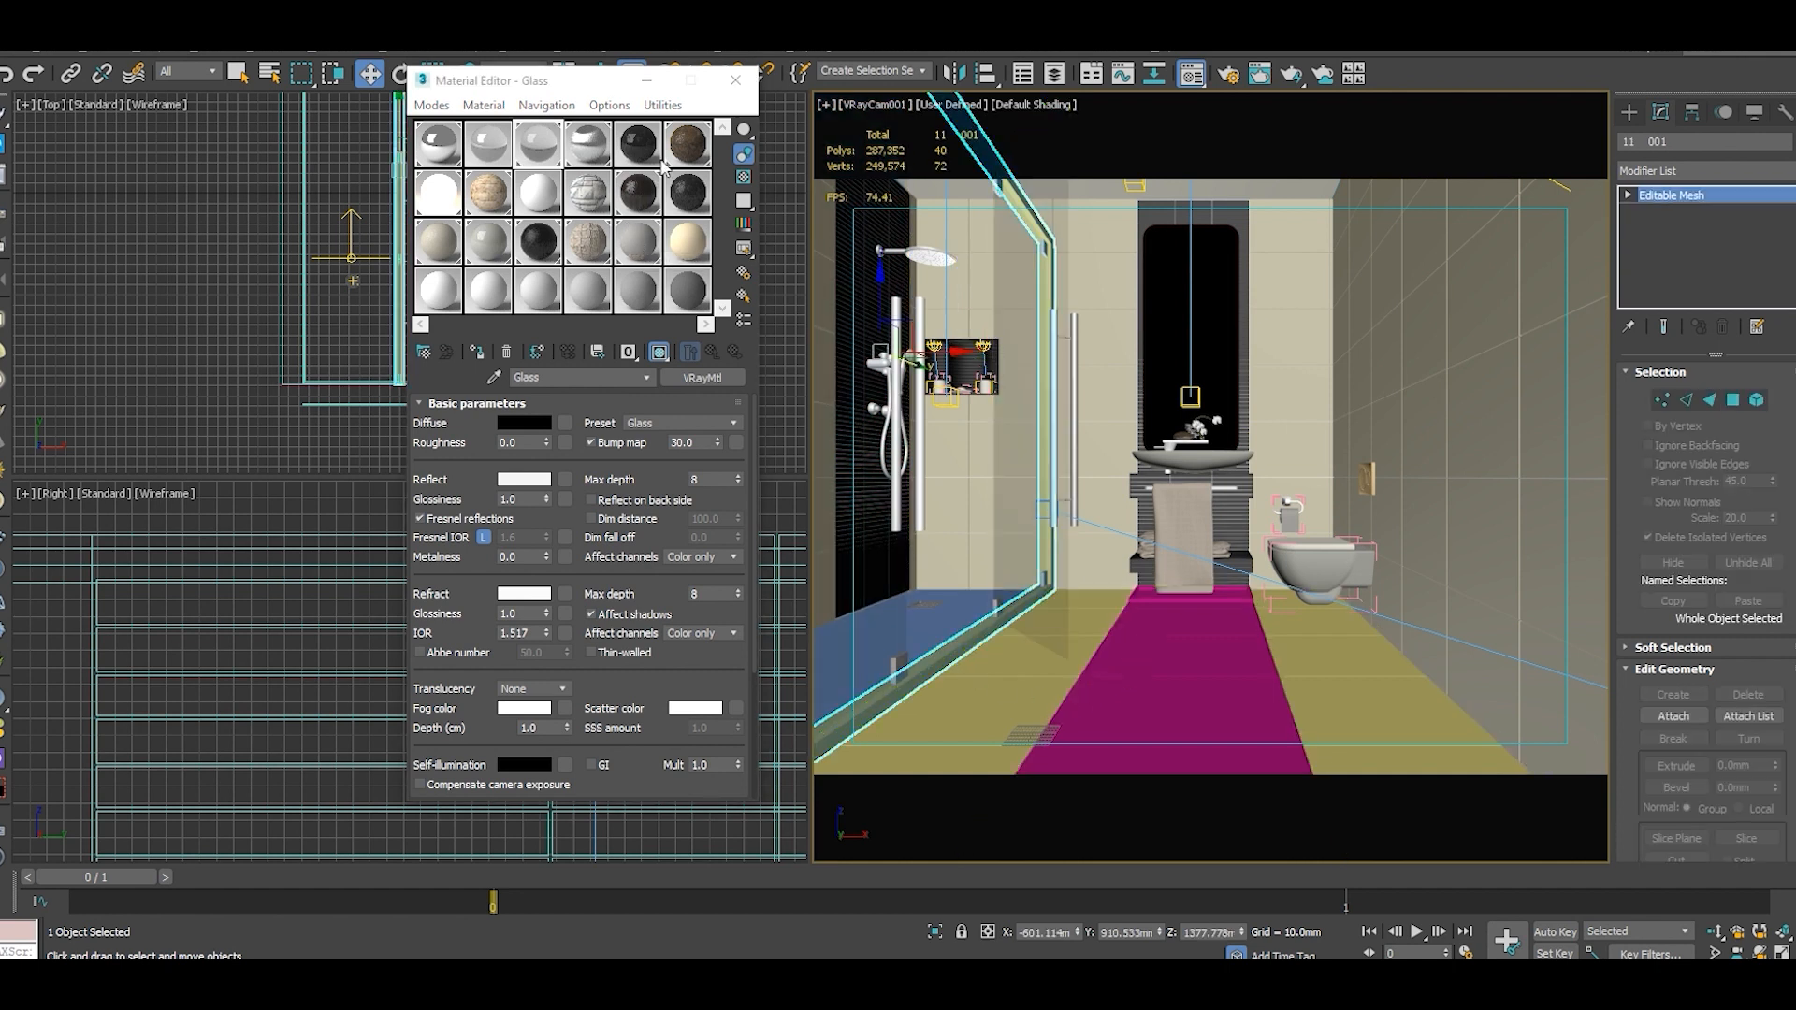
pyautogui.doubleClick(692, 148)
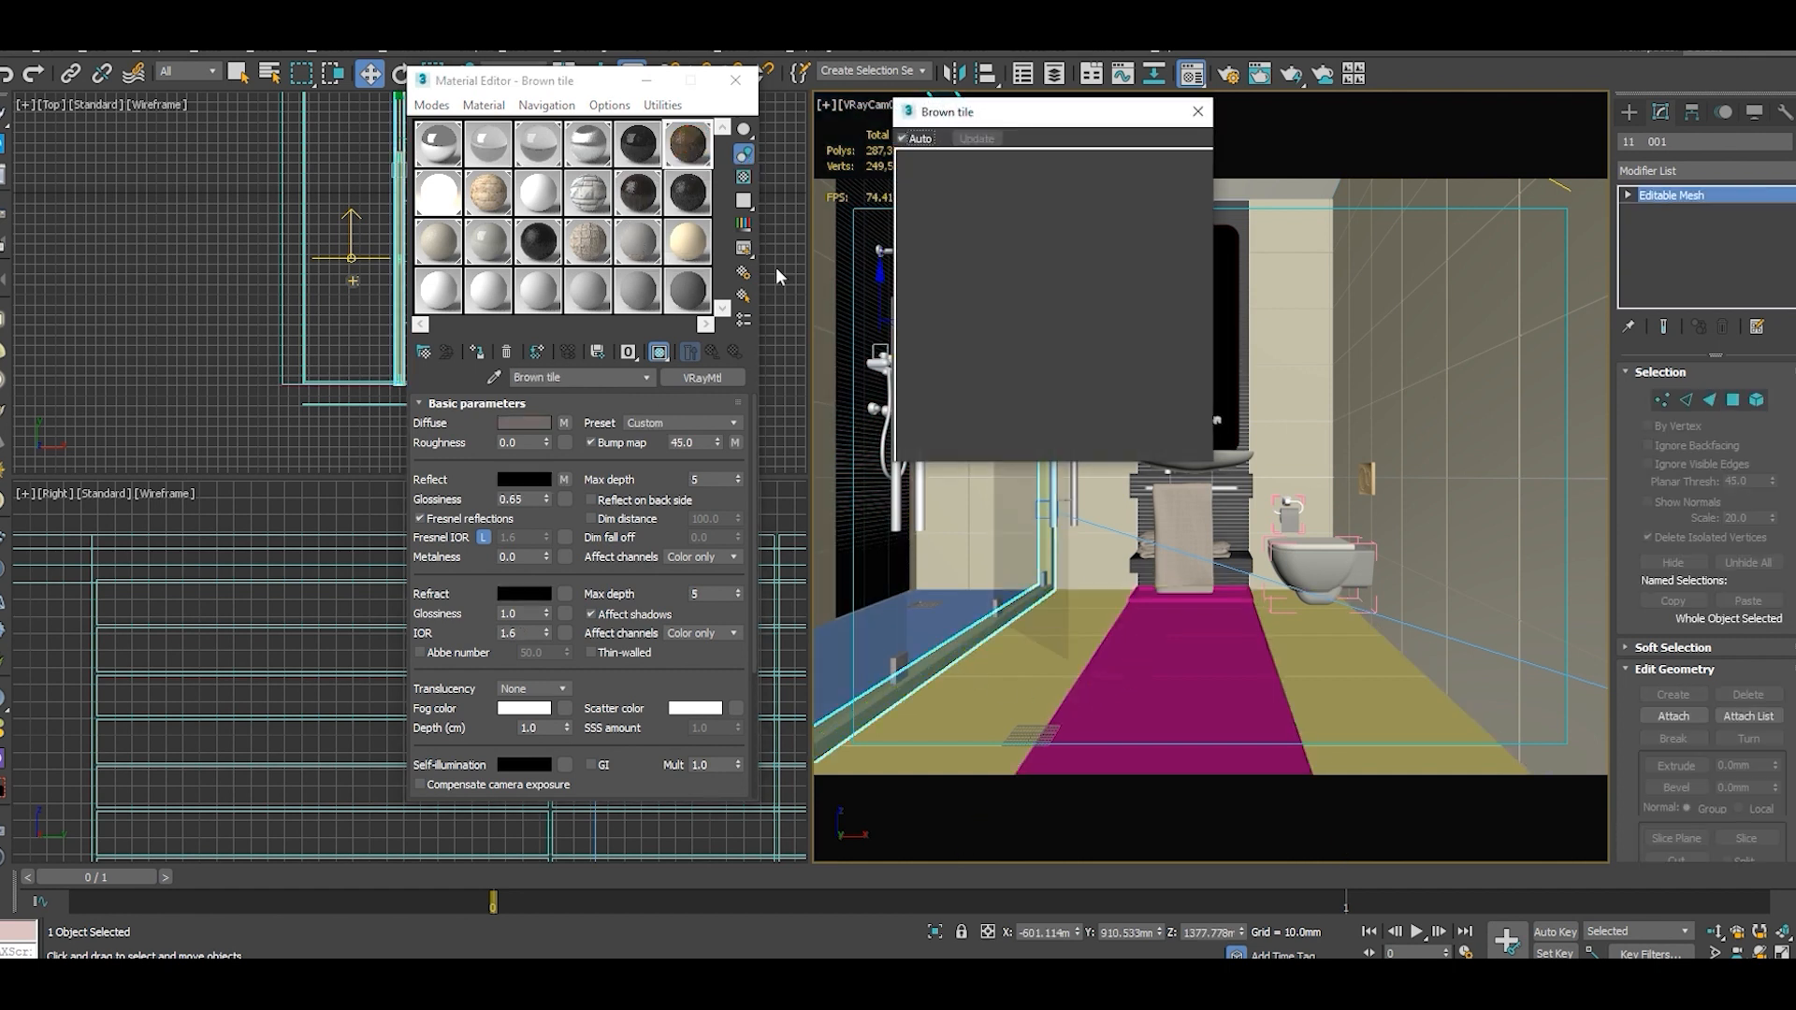
pyautogui.click(535, 353)
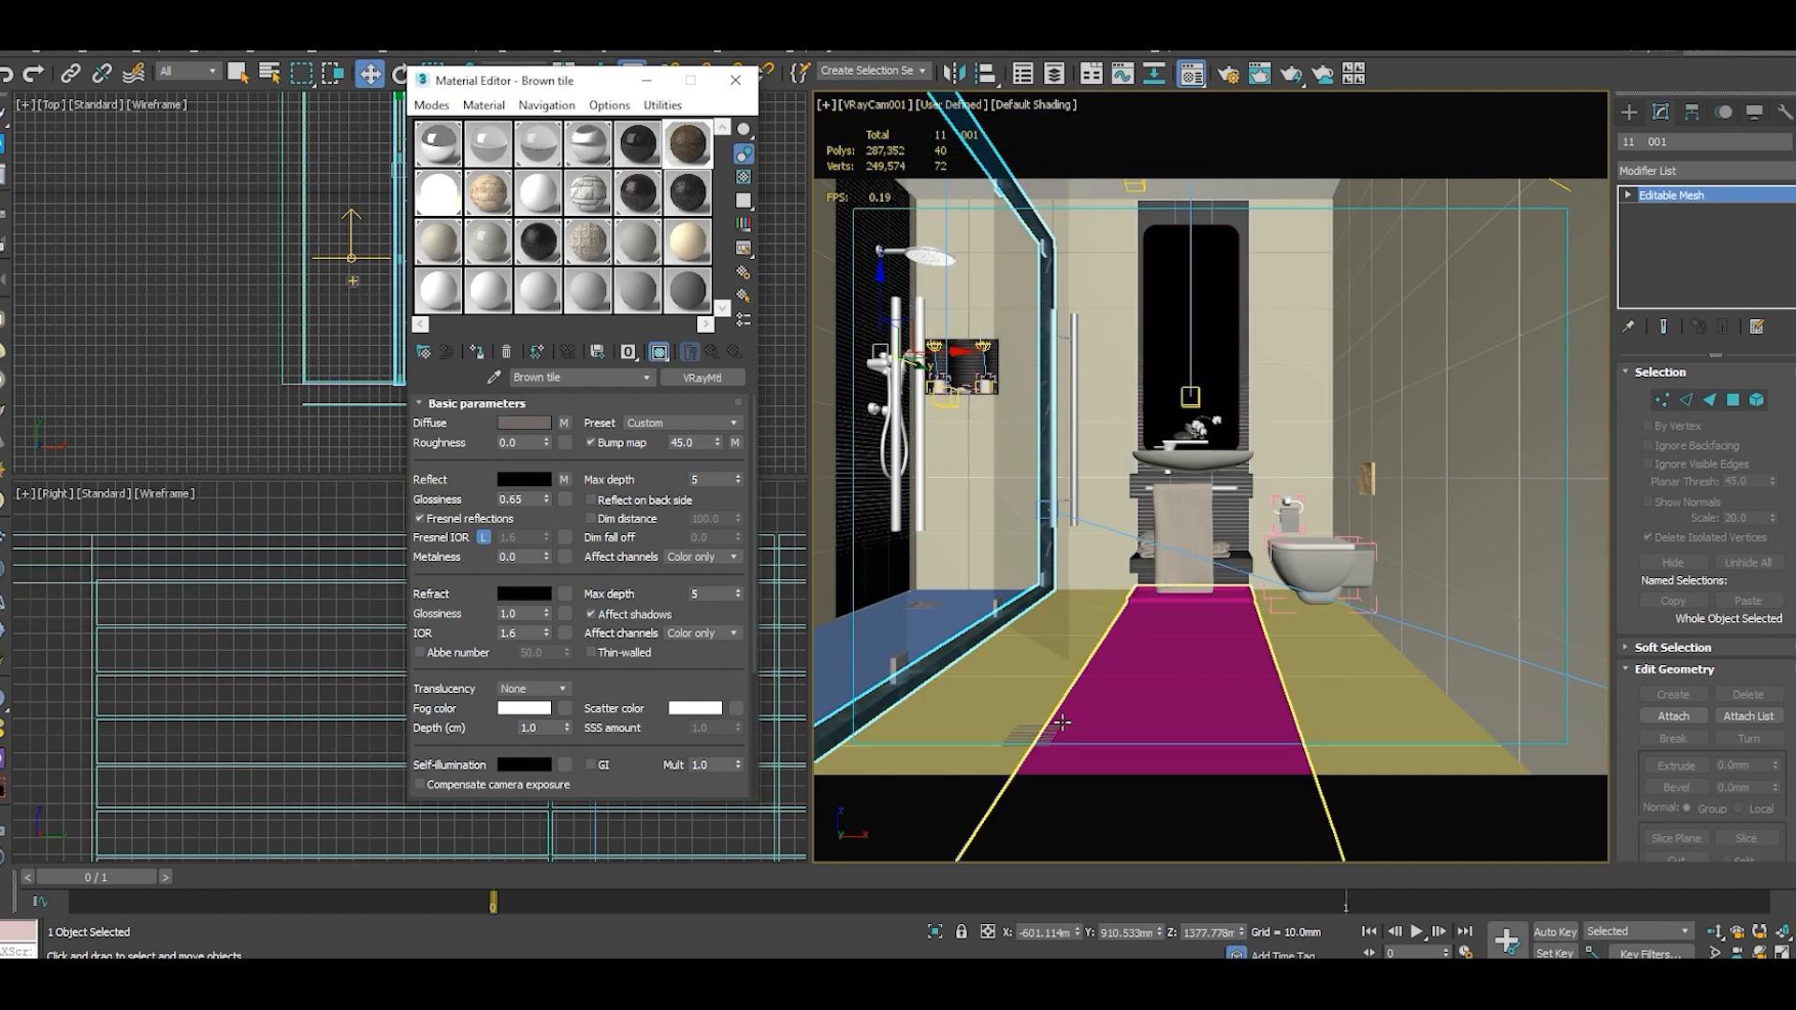
pyautogui.click(1041, 661)
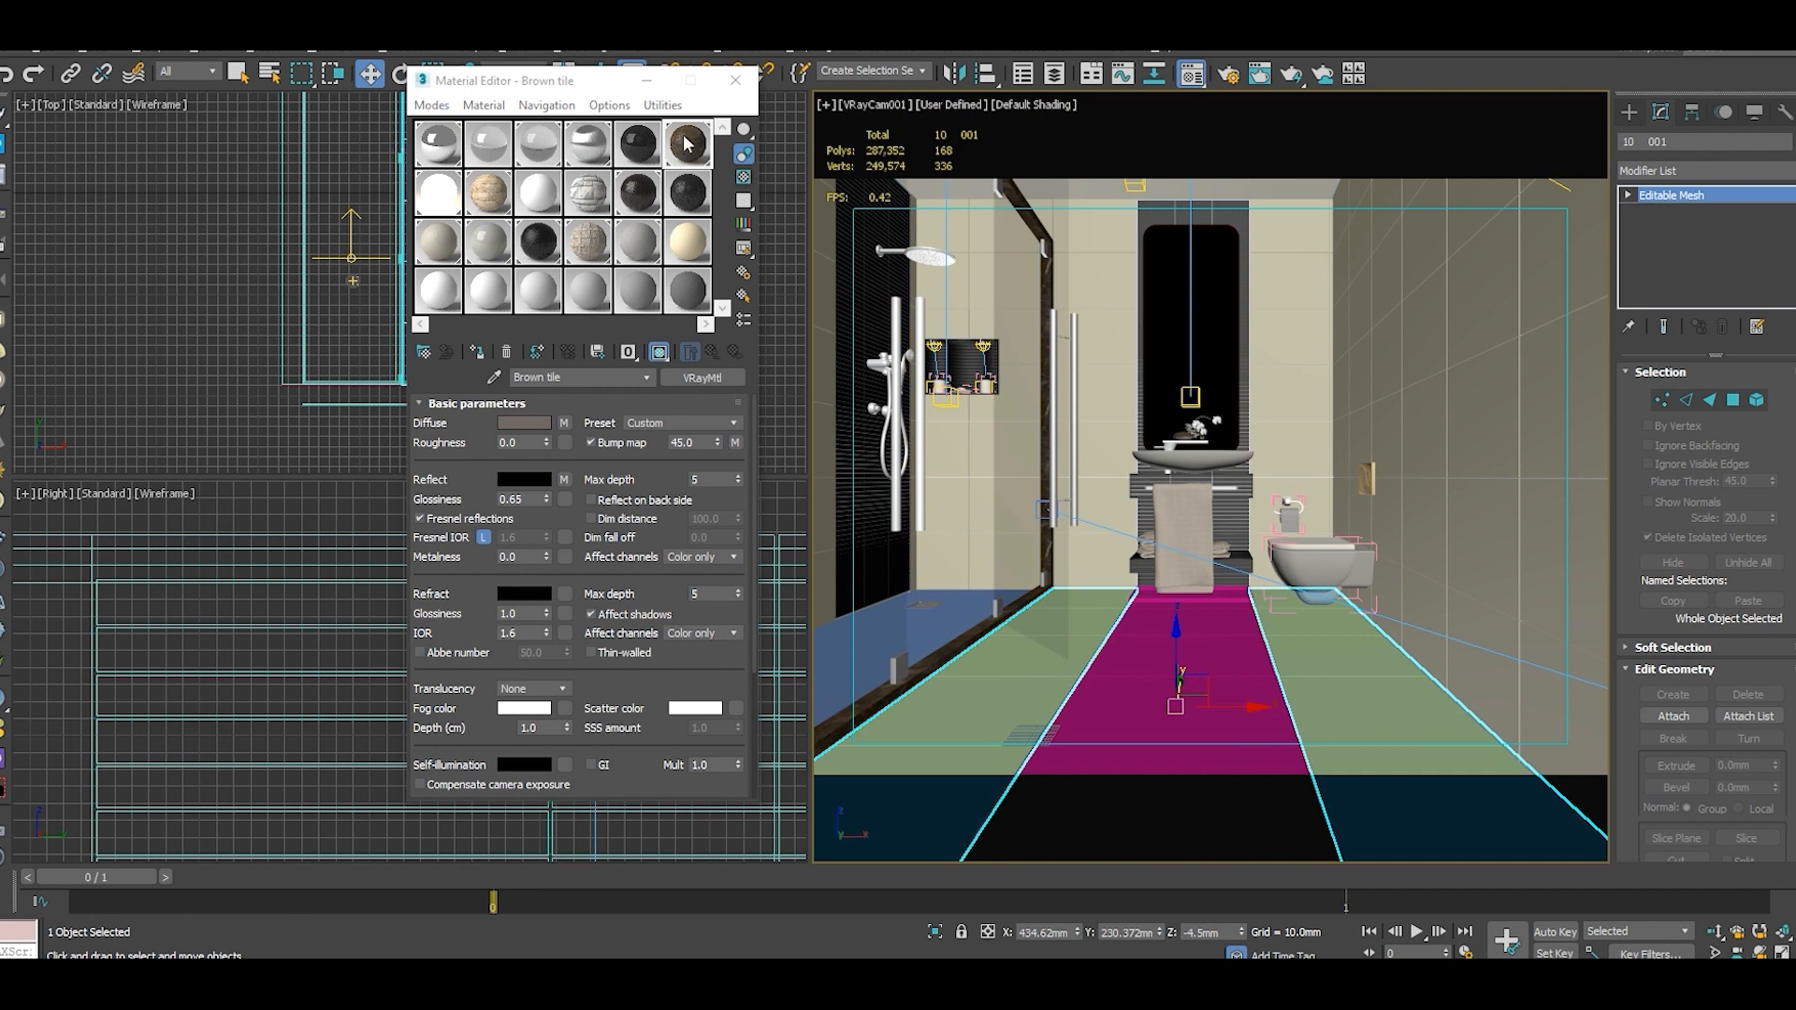
pyautogui.click(477, 353)
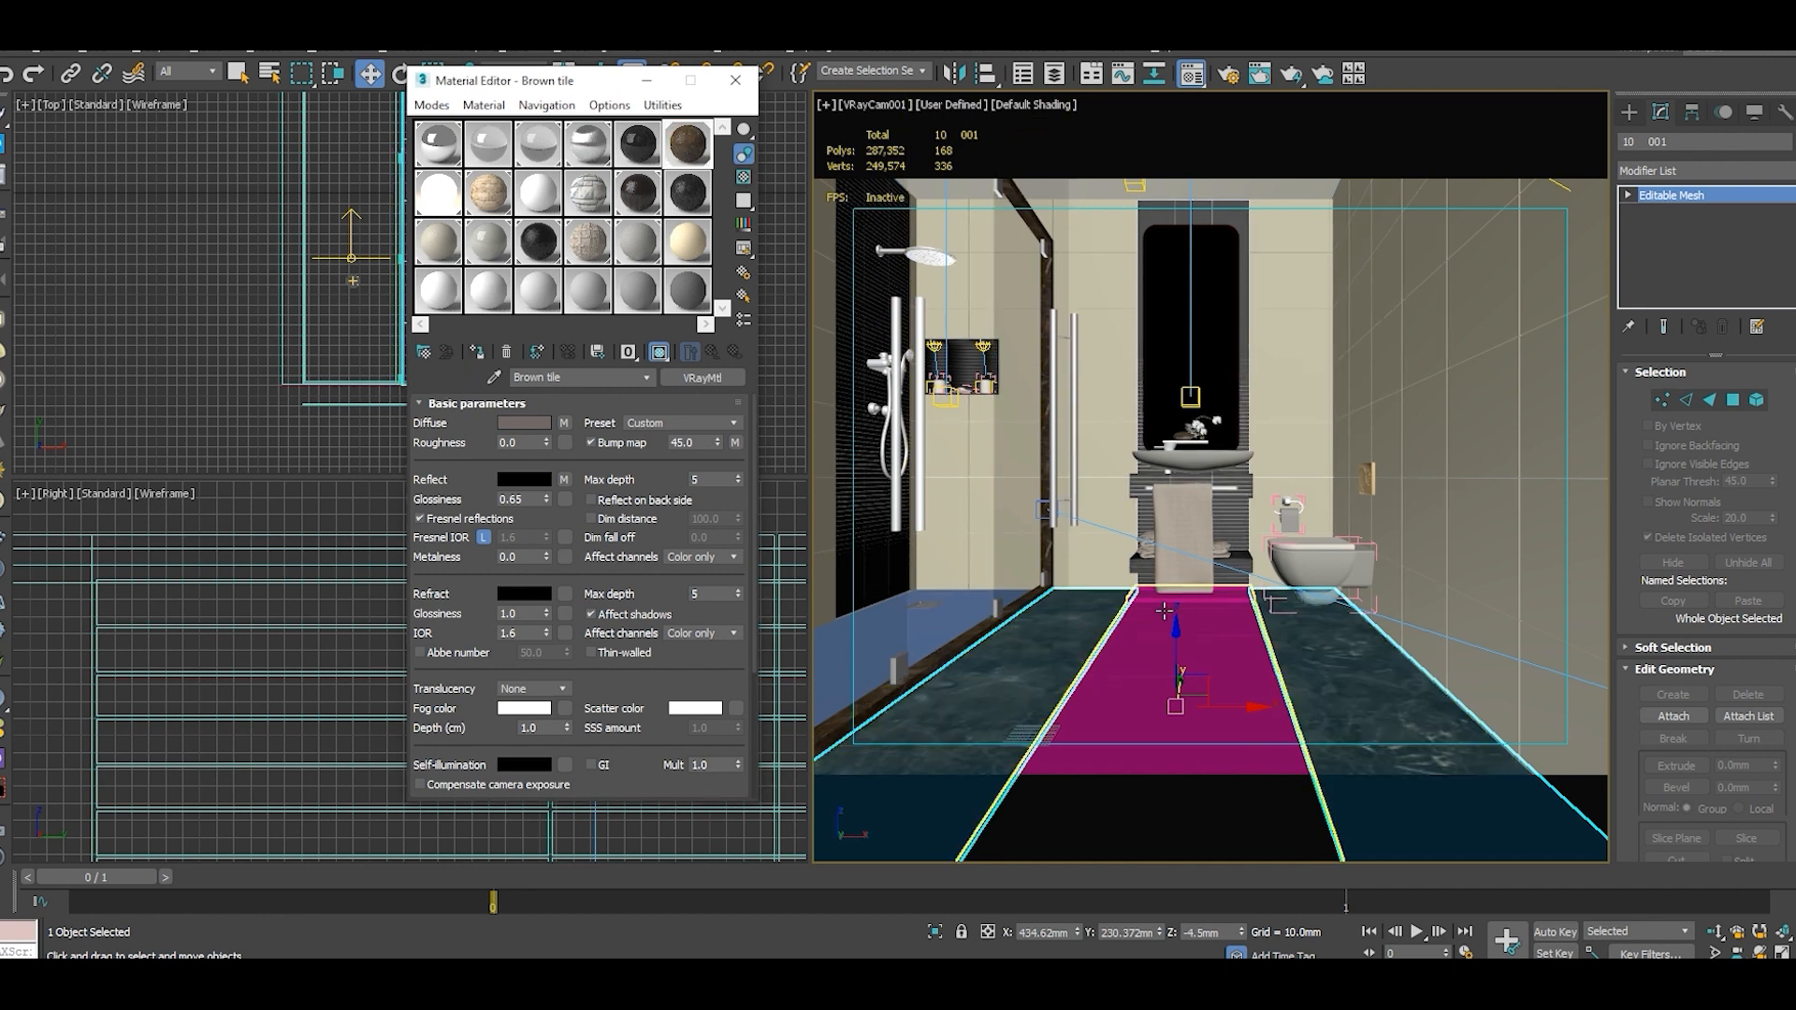
# Assign the Black marble material to the central floor strip.
pyautogui.click(1164, 611)
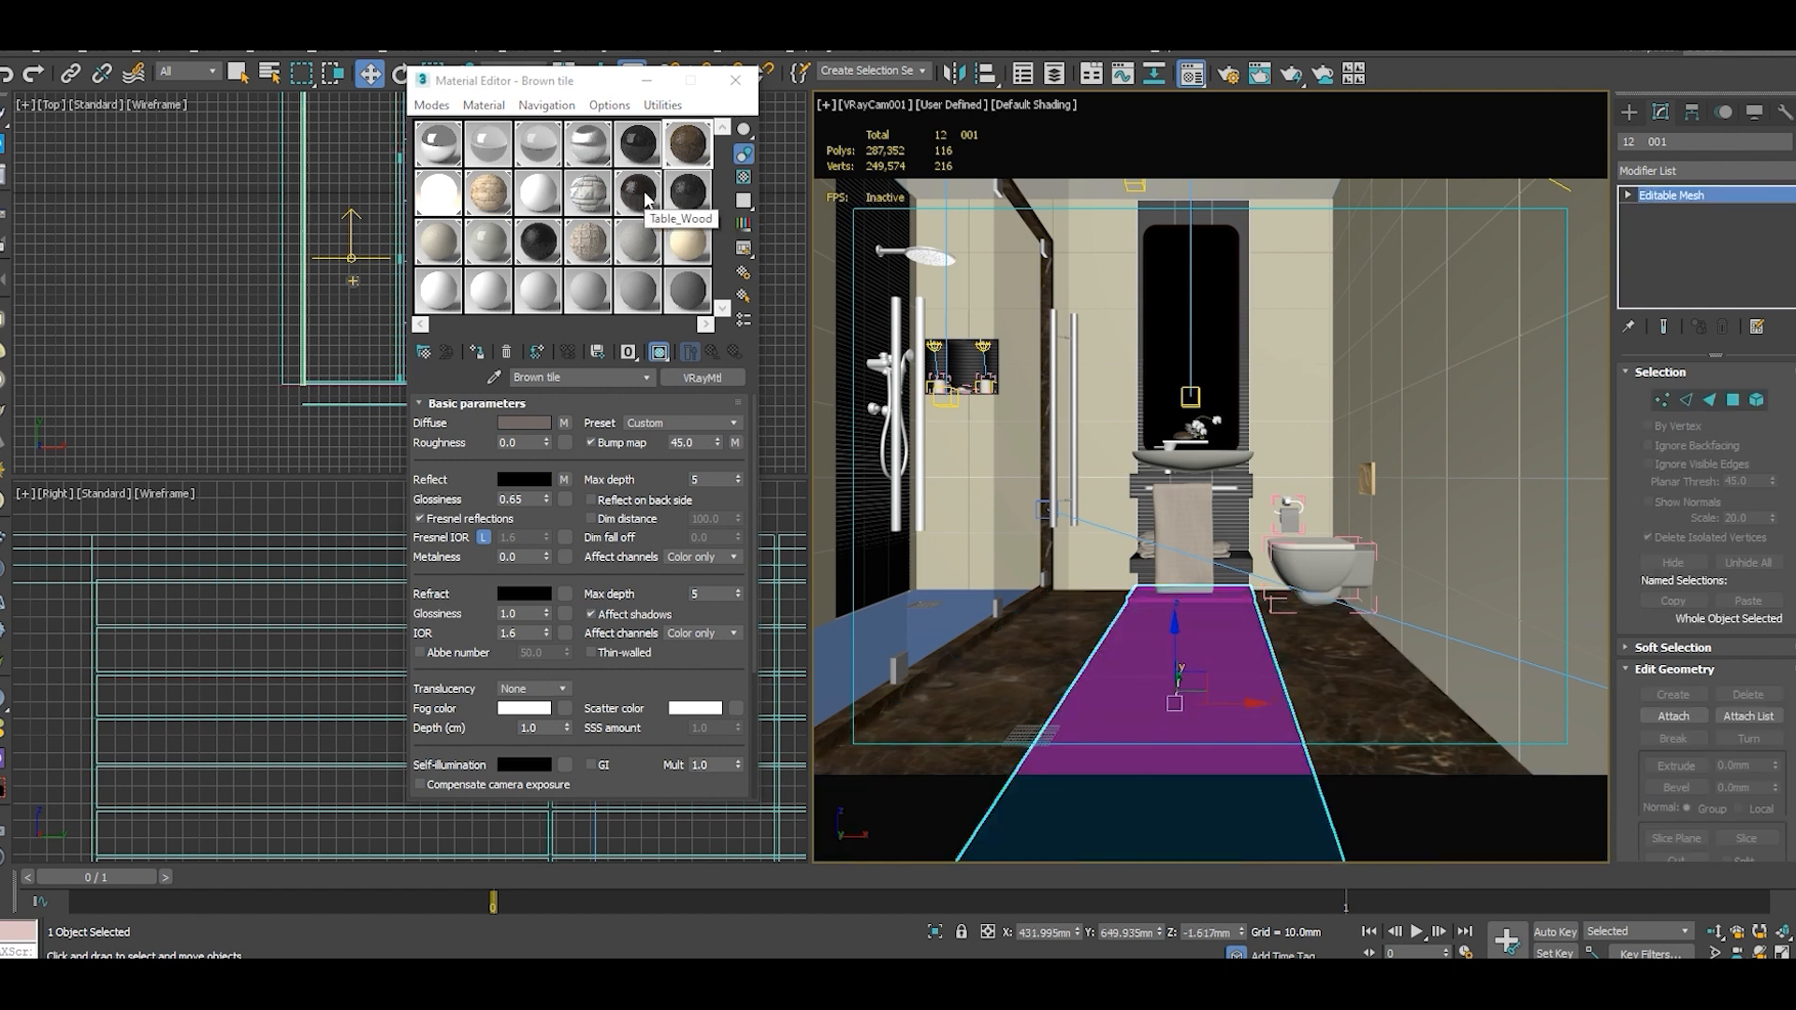
pyautogui.doubleClick(638, 157)
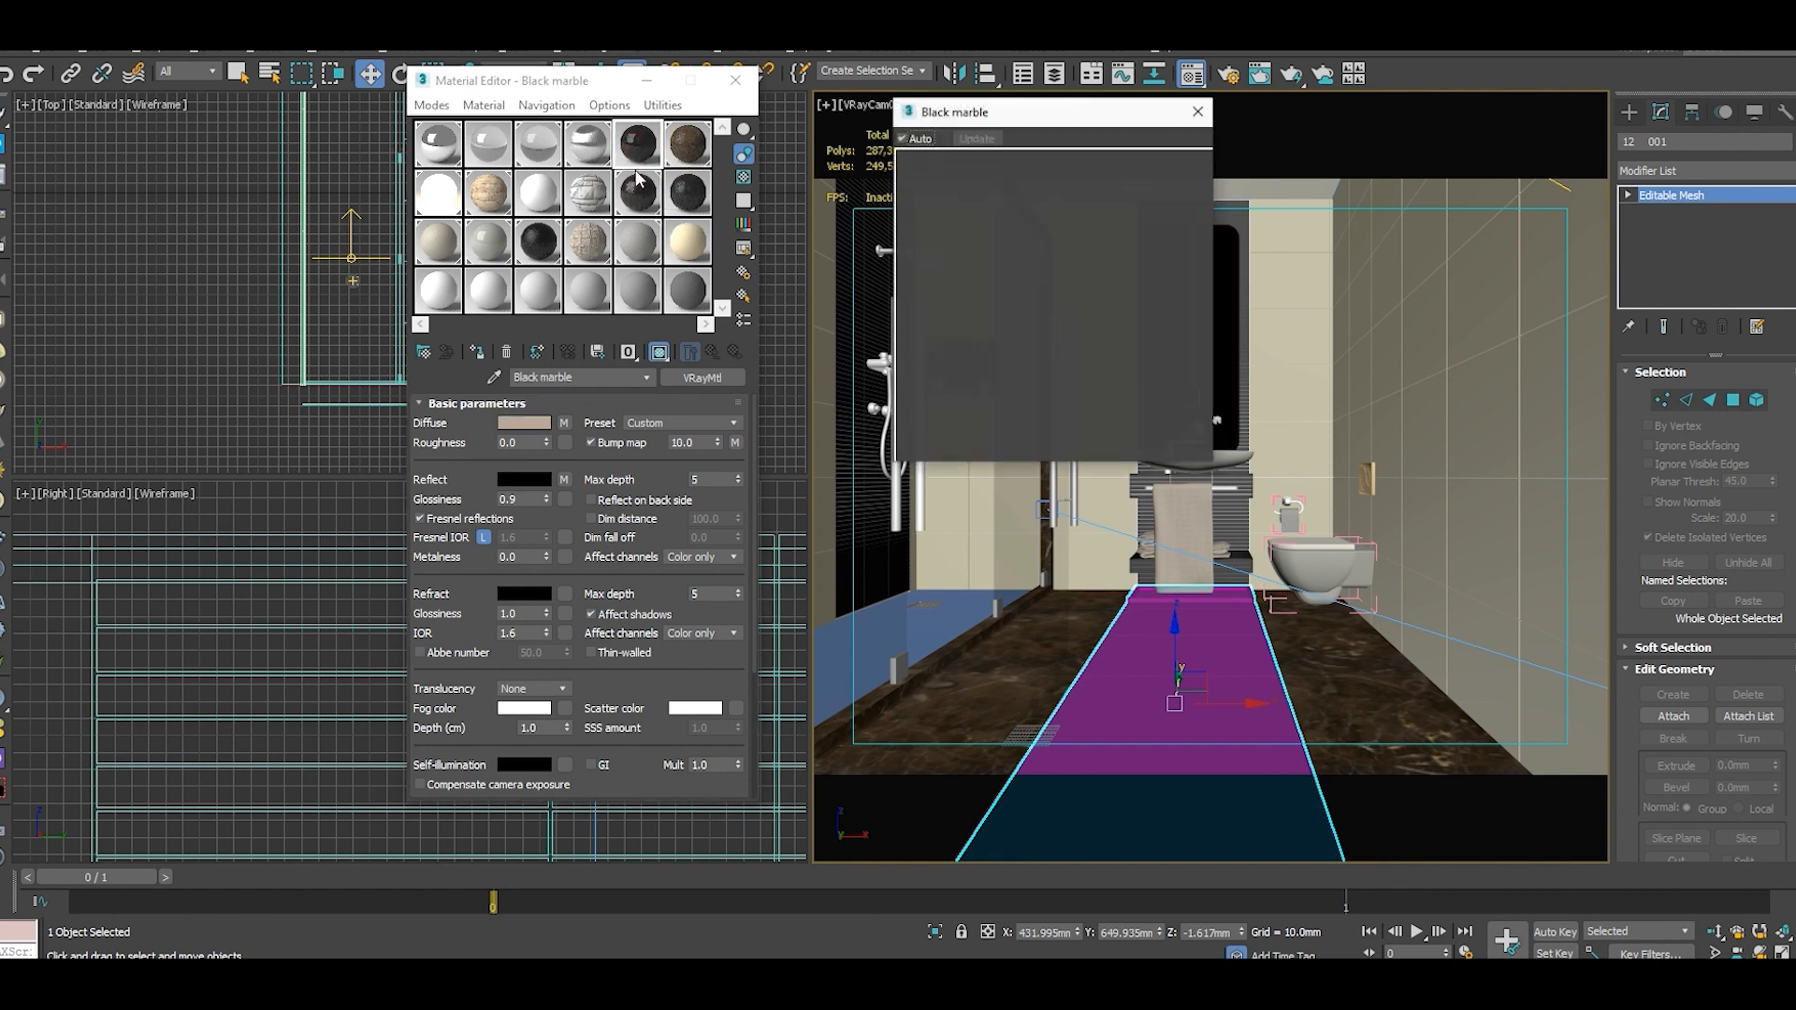
pyautogui.click(1196, 113)
pyautogui.click(480, 351)
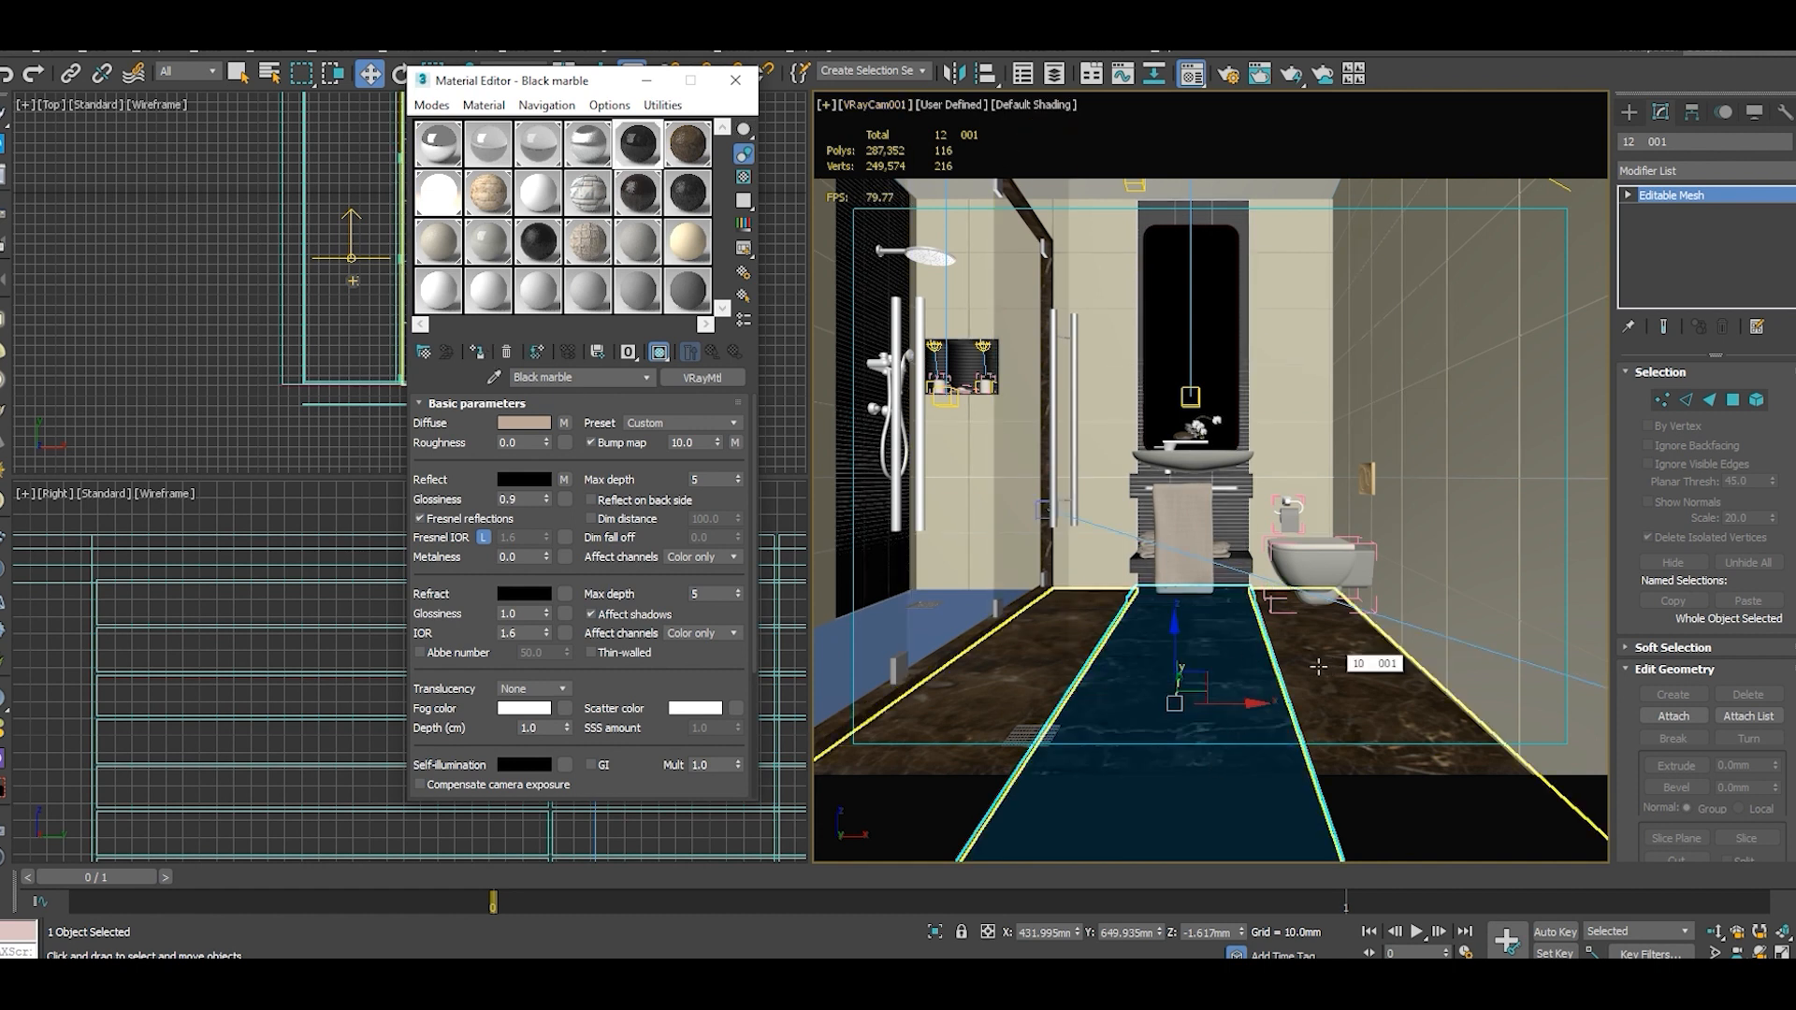
# Switch the camera view to Perspective and add a UVW Map modifier to the central floor strip.
pyautogui.click(1583, 374)
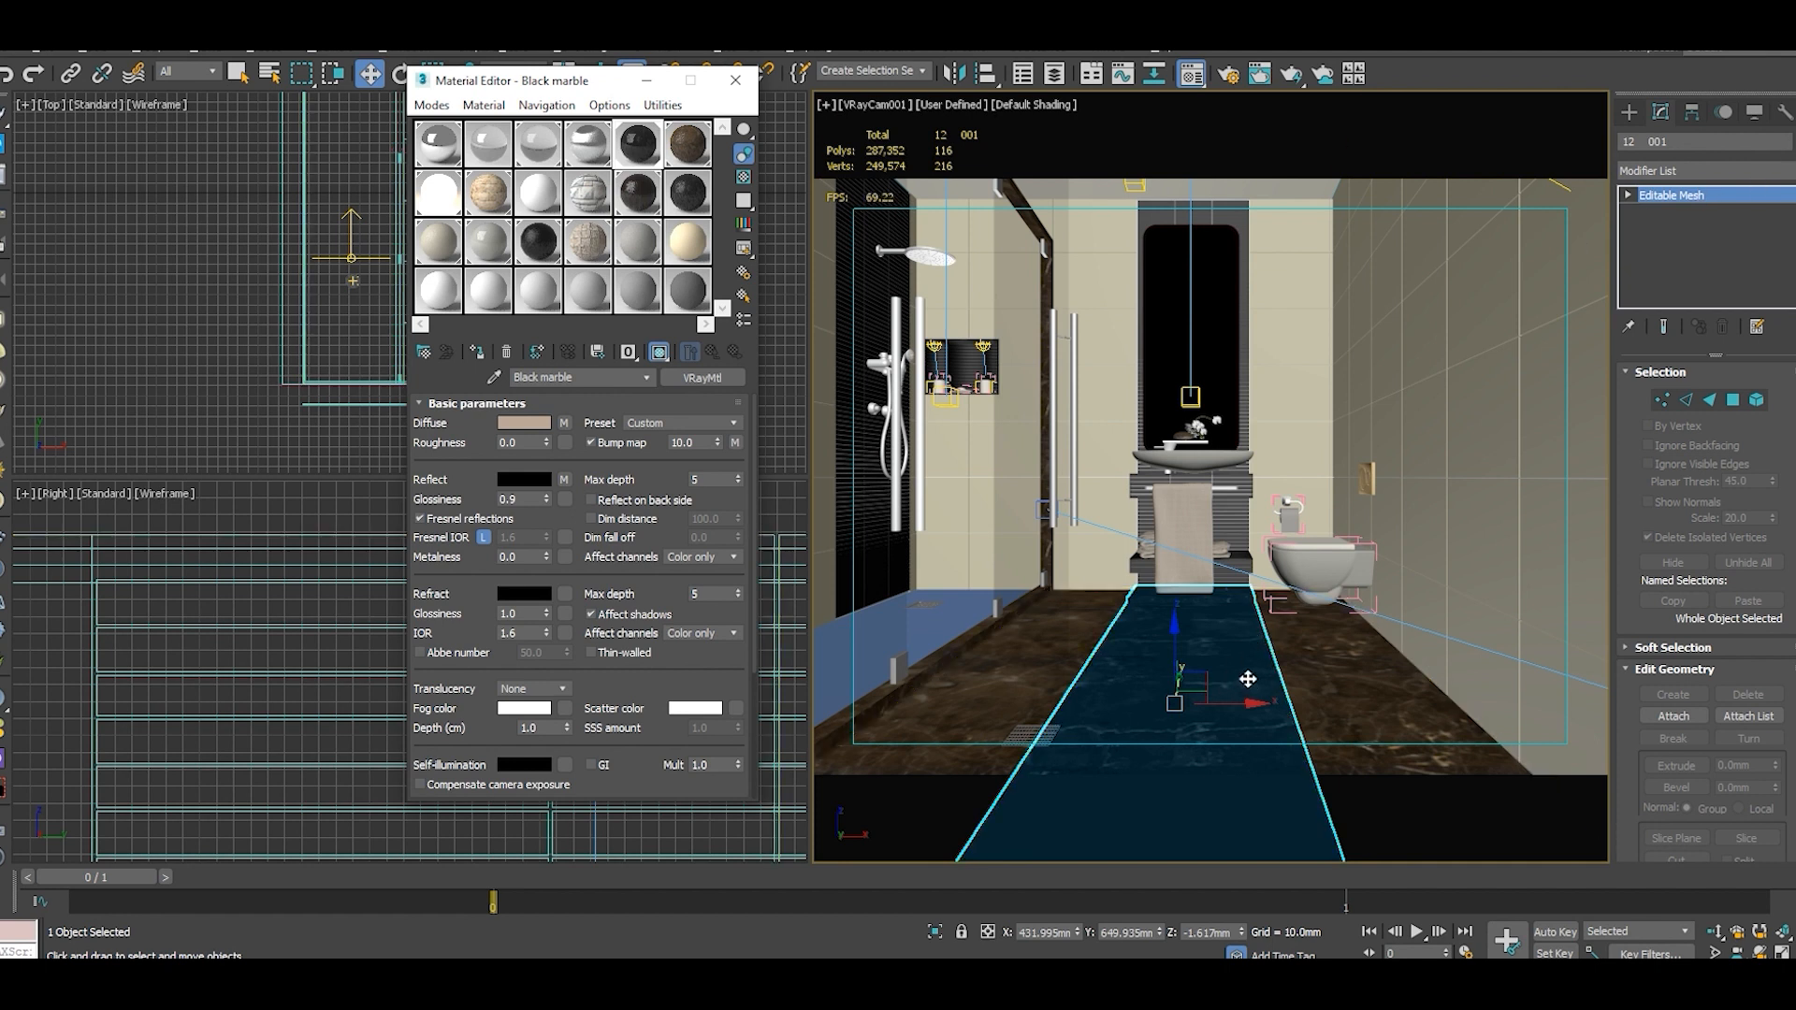
pyautogui.press('p')
pyautogui.scroll(5, 1216, 655)
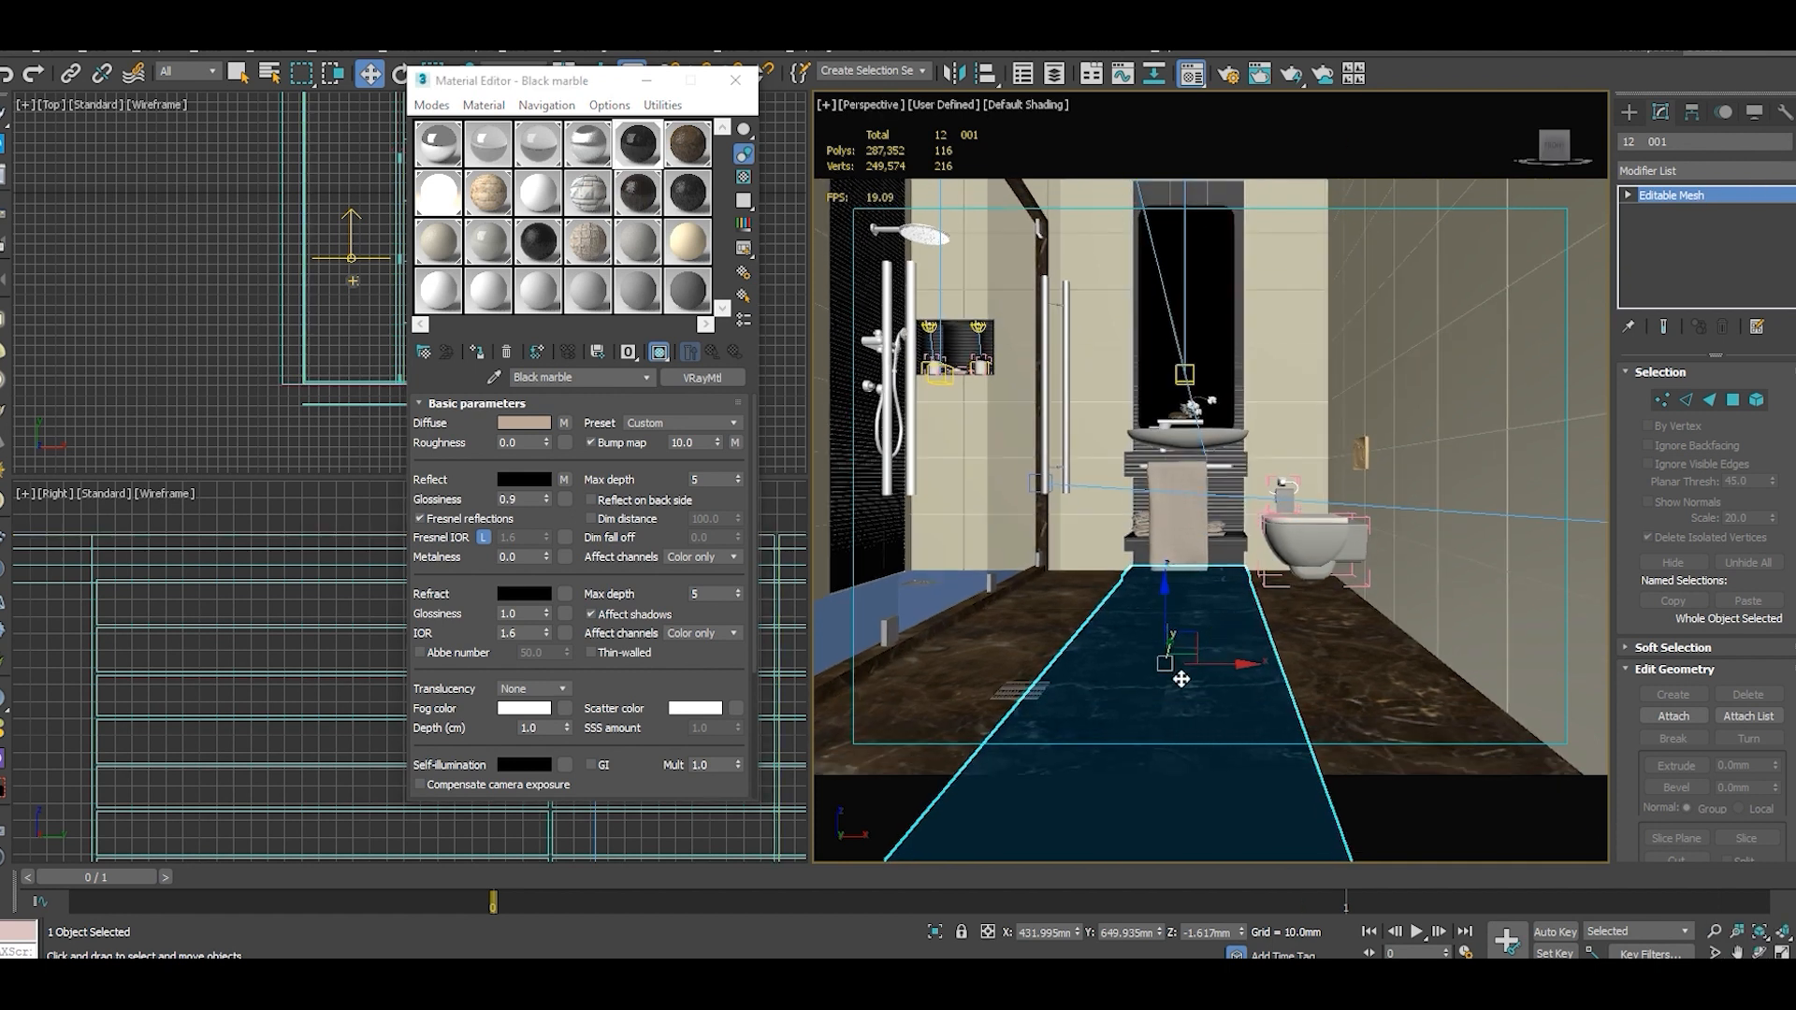
pyautogui.click(1749, 949)
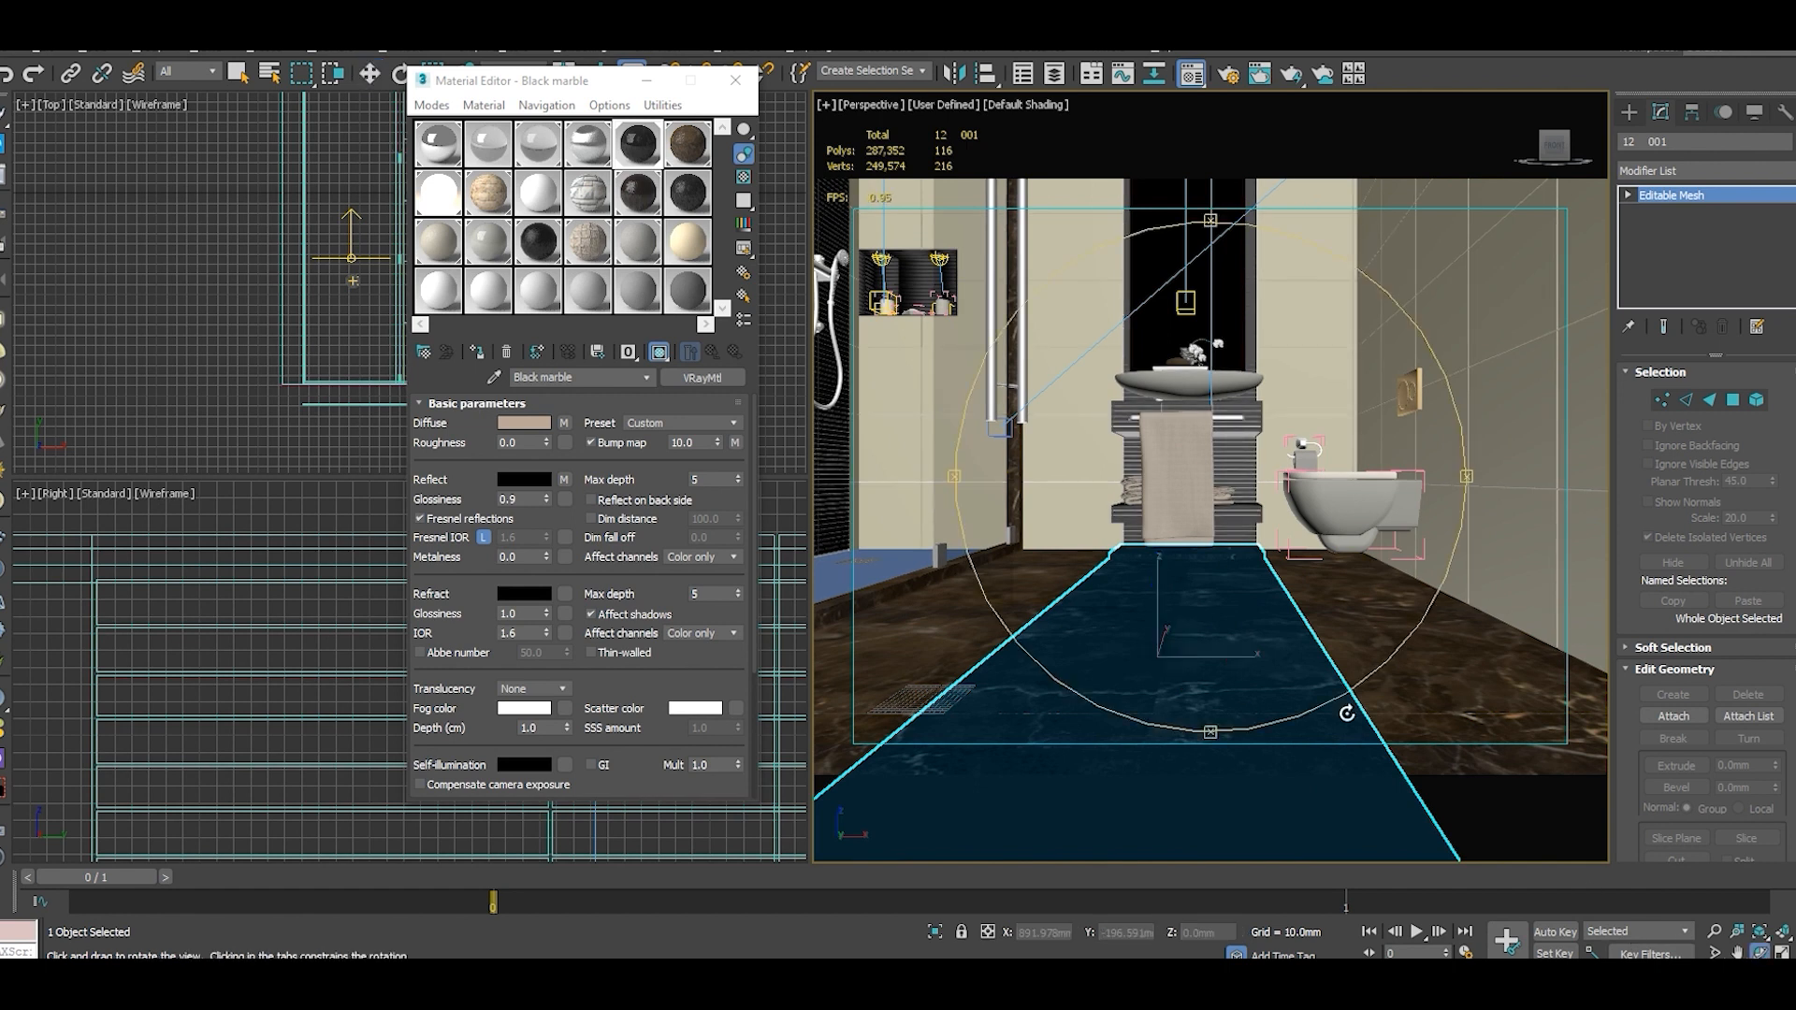
pyautogui.moveTo(1272, 664); pyautogui.dragTo(1119, 690)
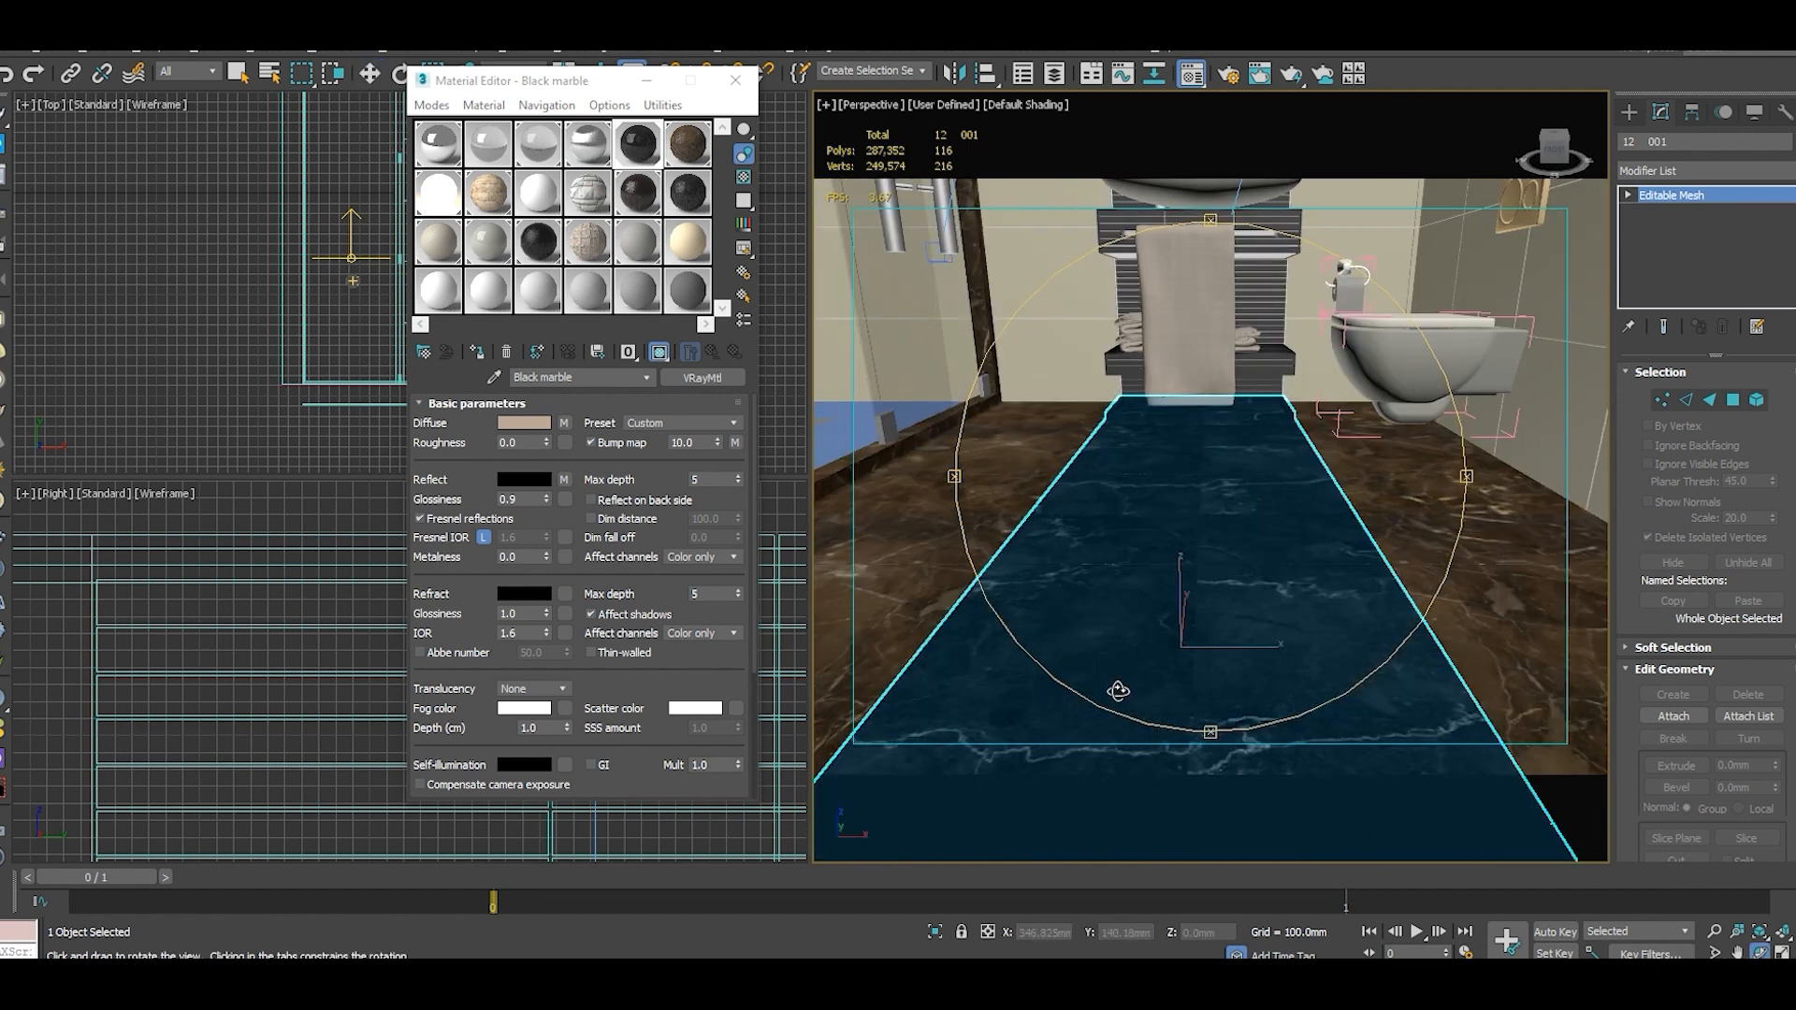
pyautogui.moveTo(1216, 568); pyautogui.dragTo(1199, 678)
pyautogui.scroll(-2, 1205, 677)
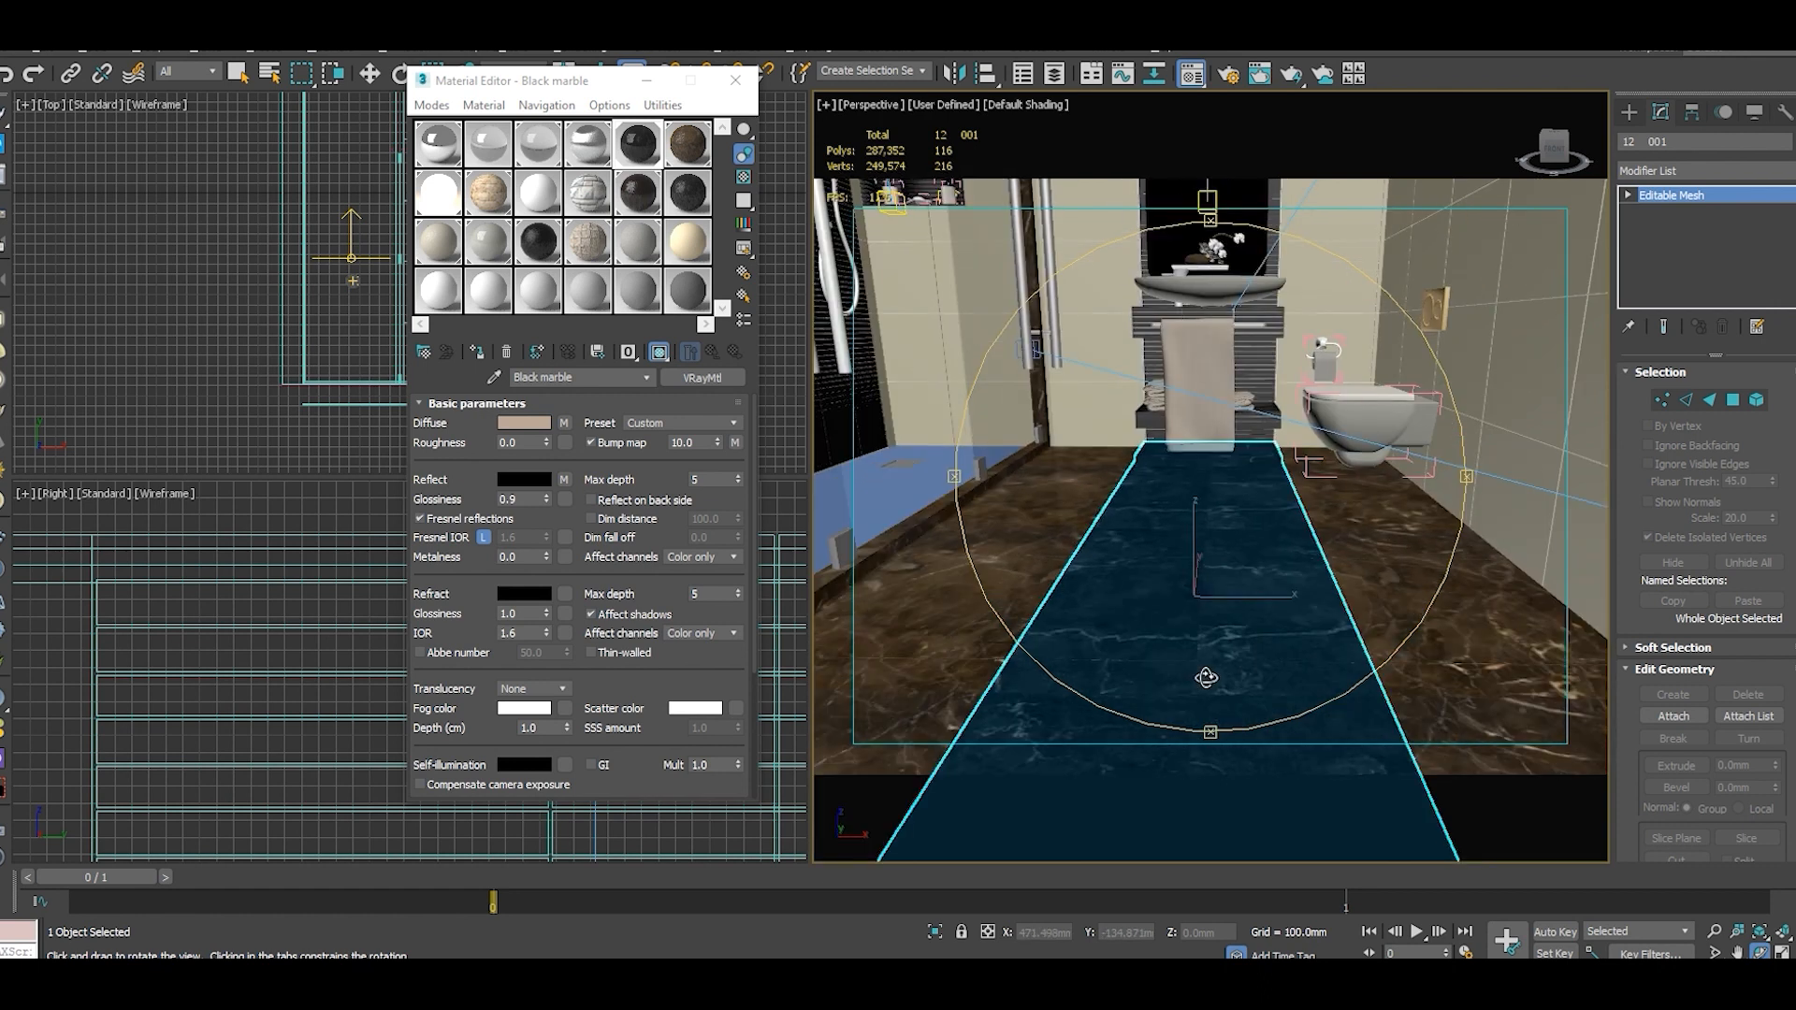
pyautogui.click(1789, 172)
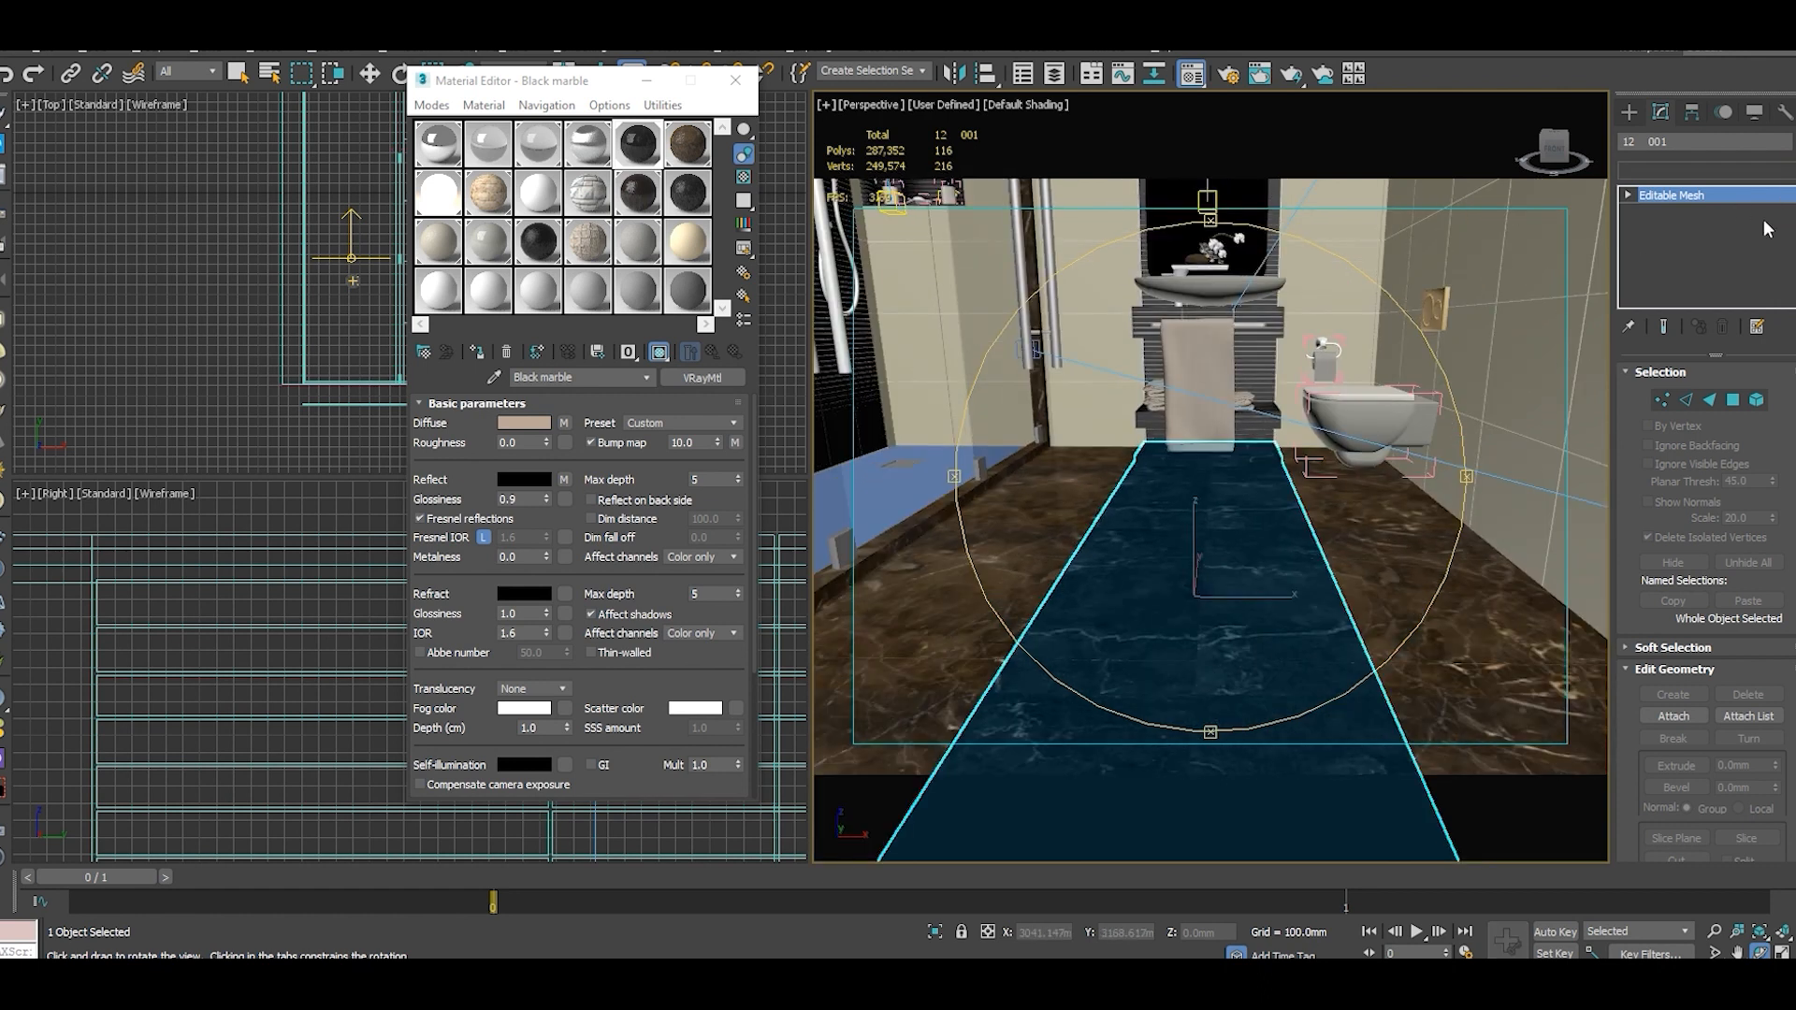
pyautogui.scroll(-15, 1727, 340)
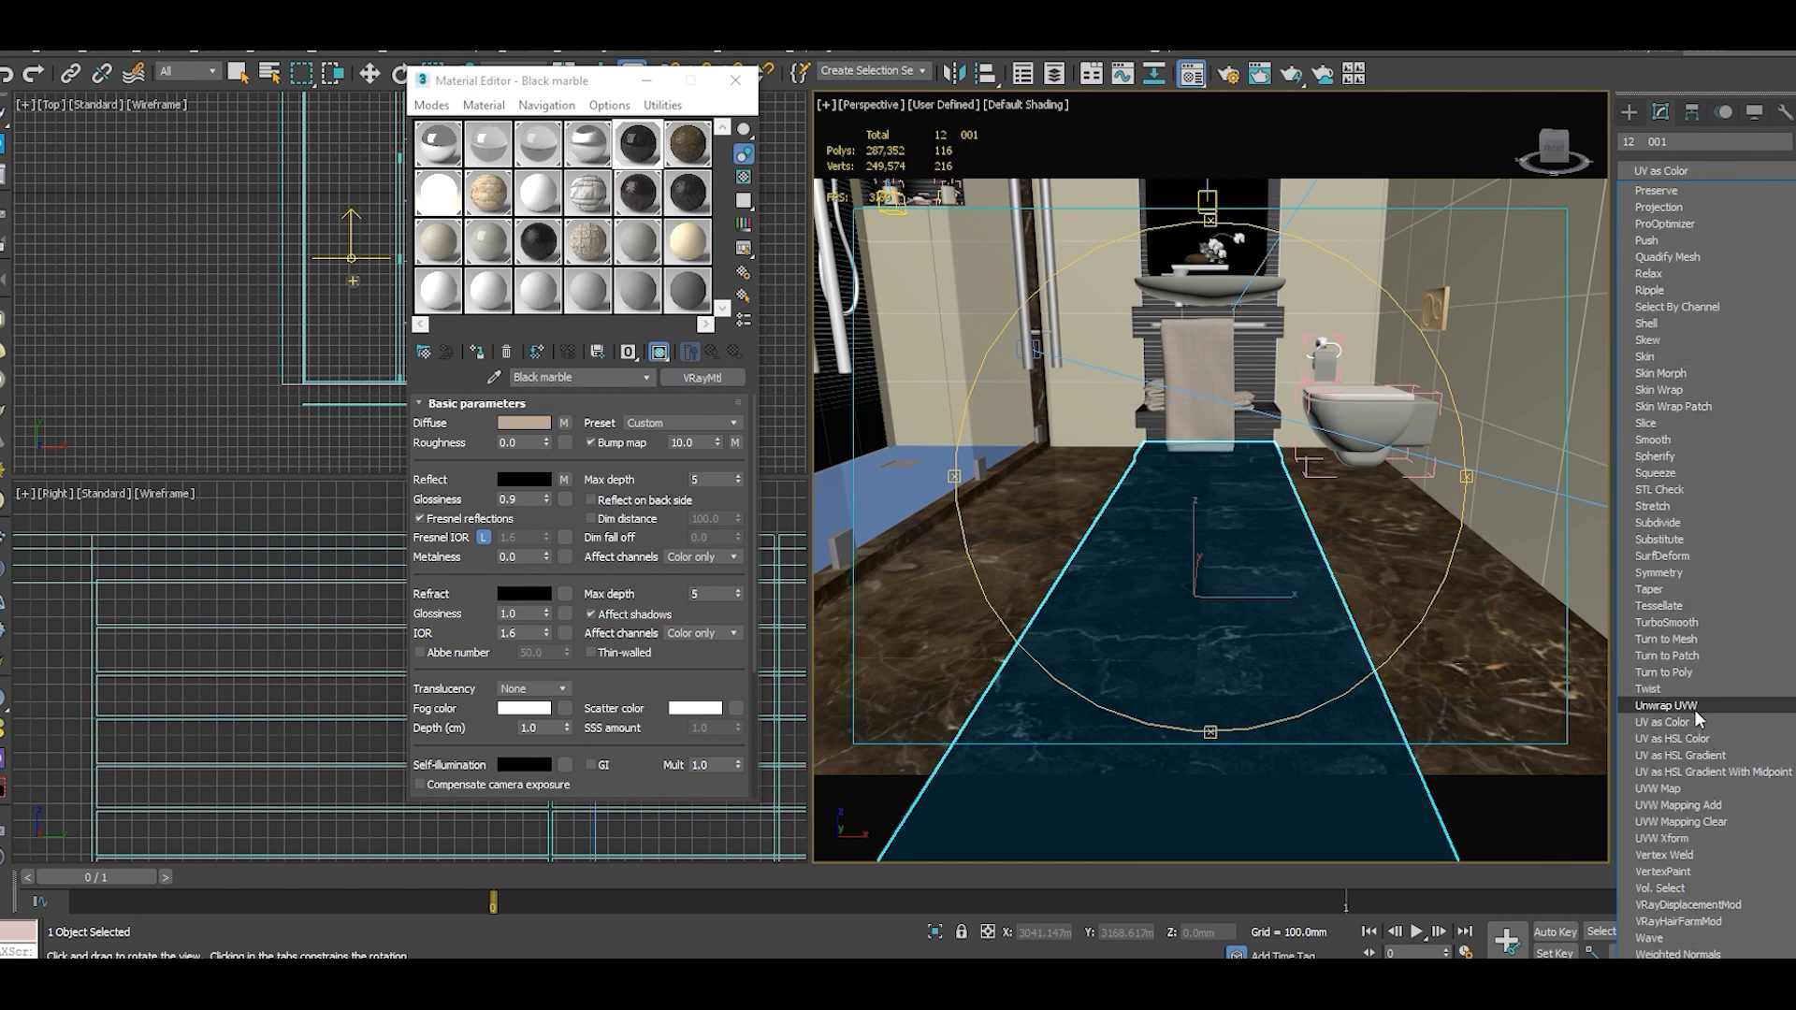
pyautogui.click(1686, 789)
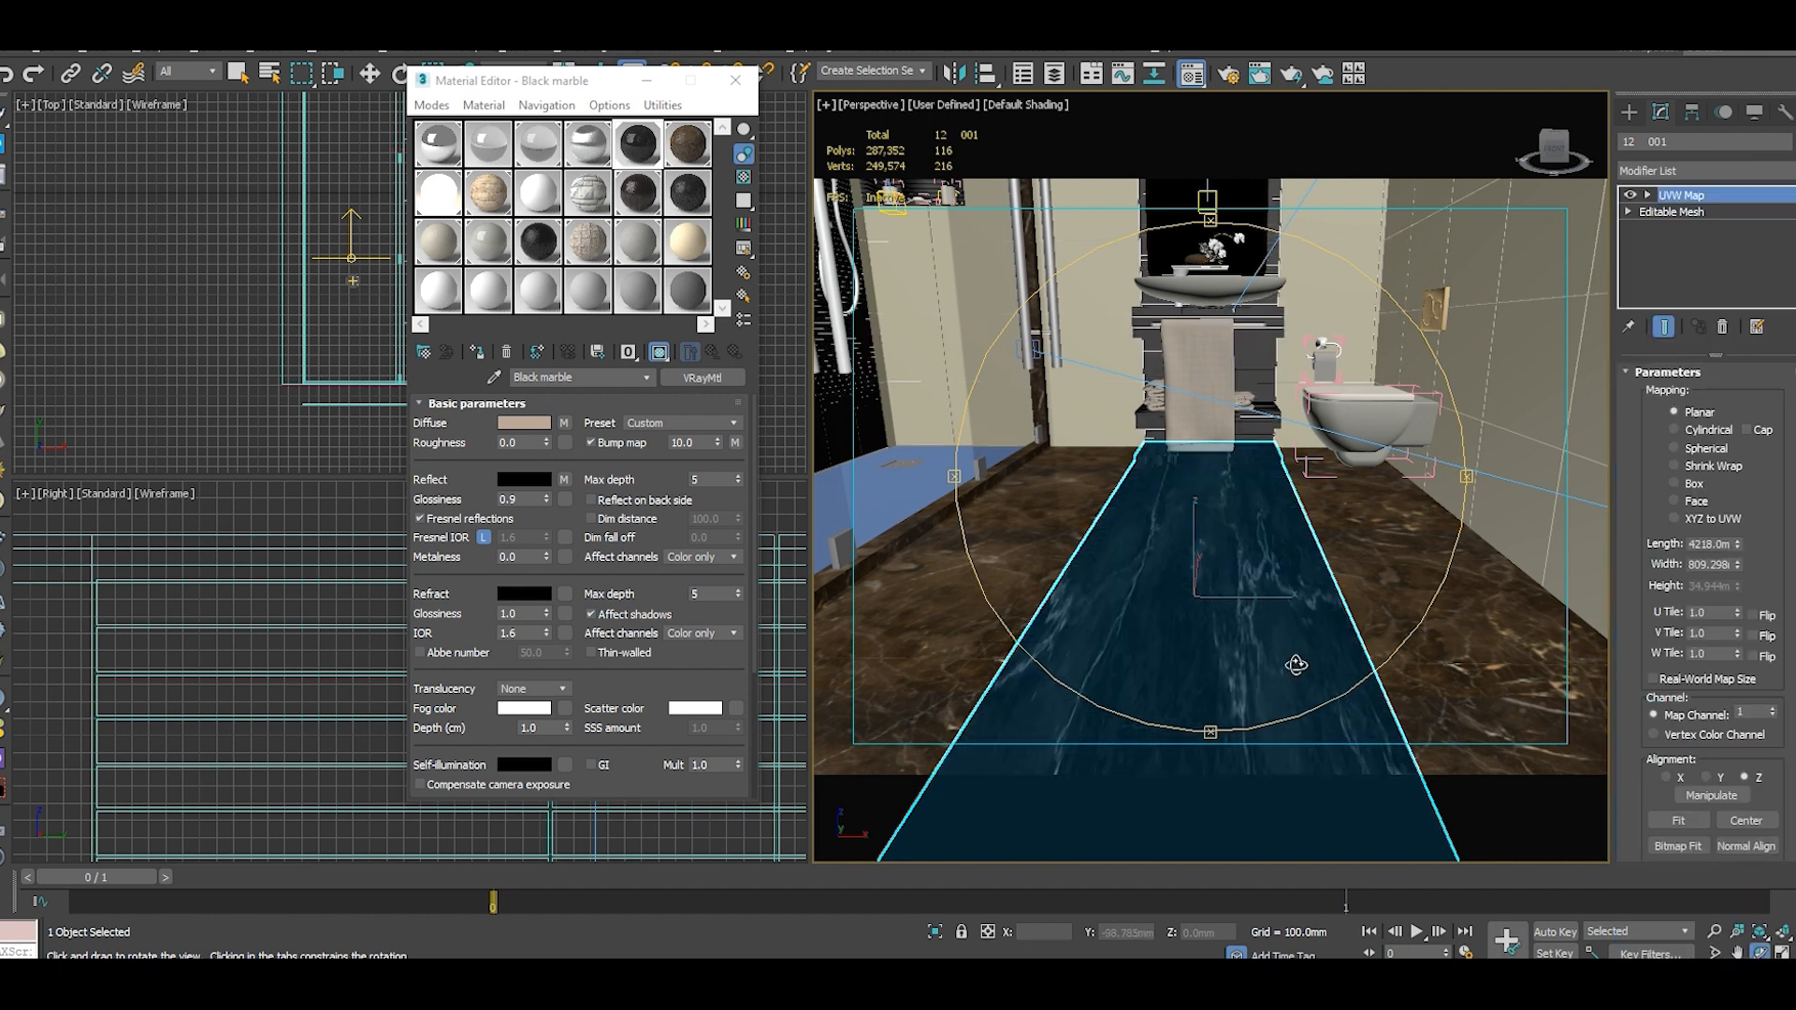
# Set the floor strip's UVW mapping to Box, comparing it with Planar at the gizmo level.
pyautogui.click(1675, 482)
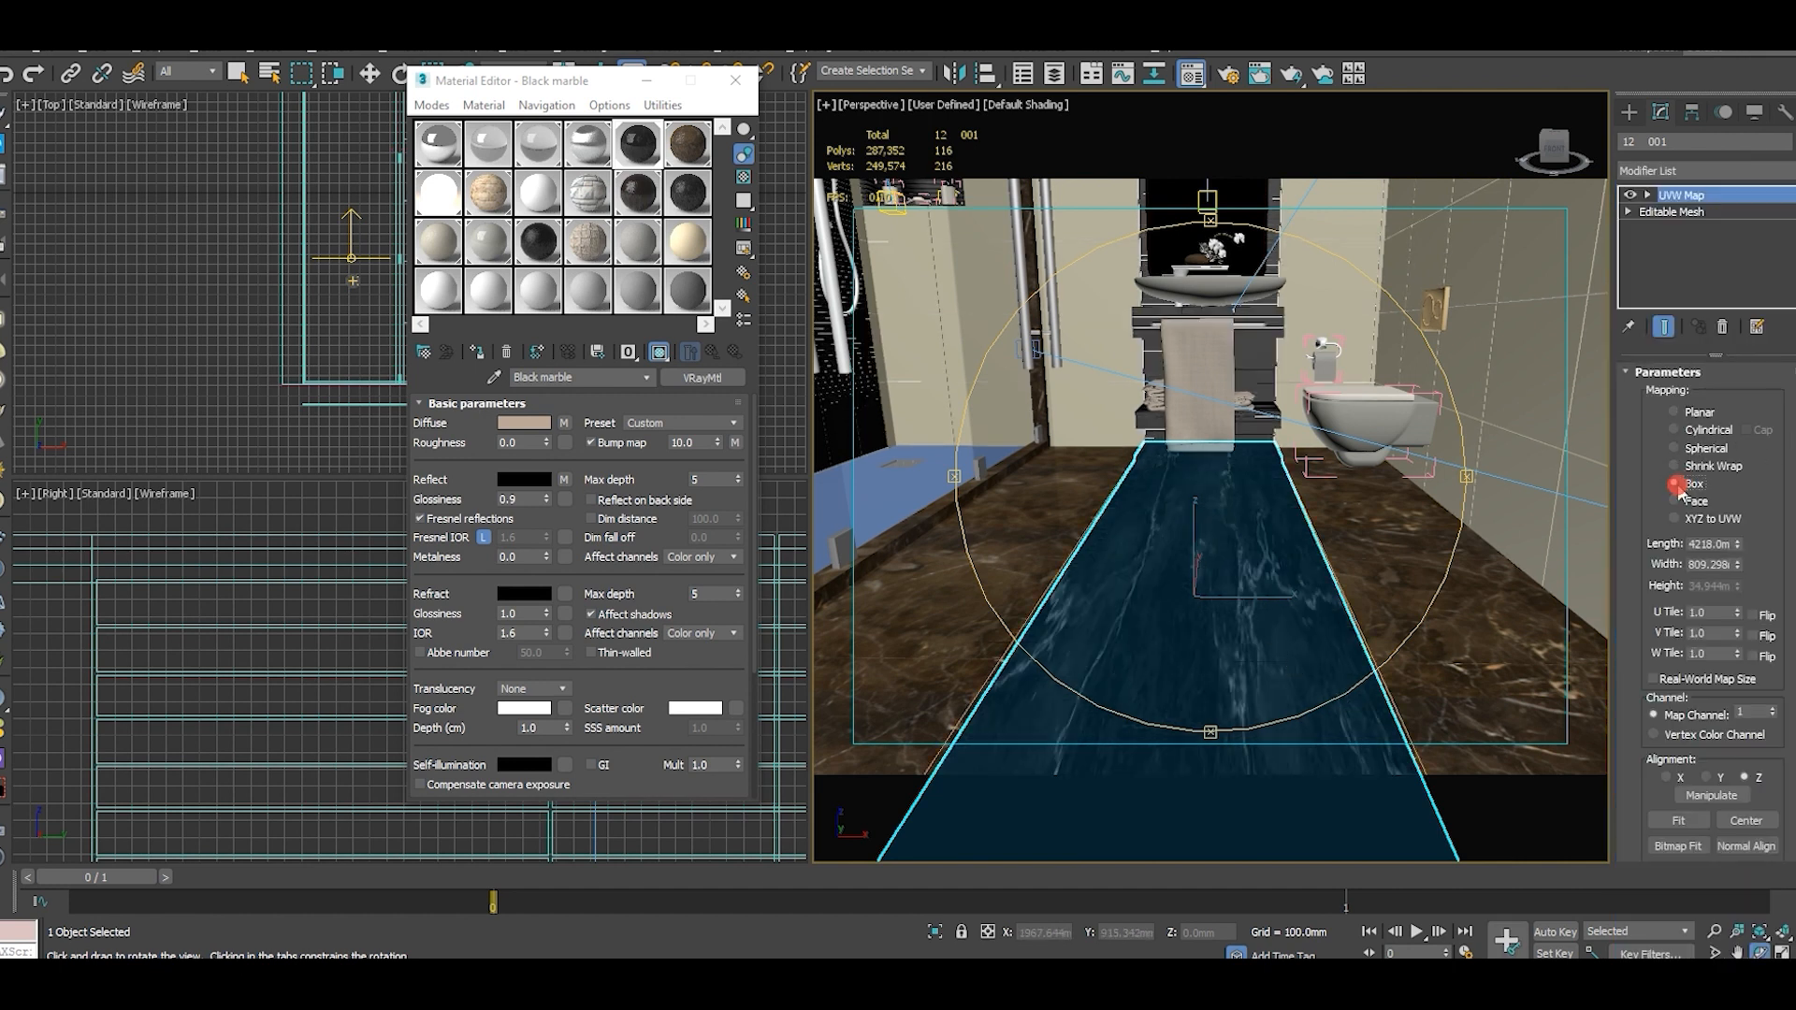
pyautogui.moveTo(1216, 643); pyautogui.dragTo(1271, 581)
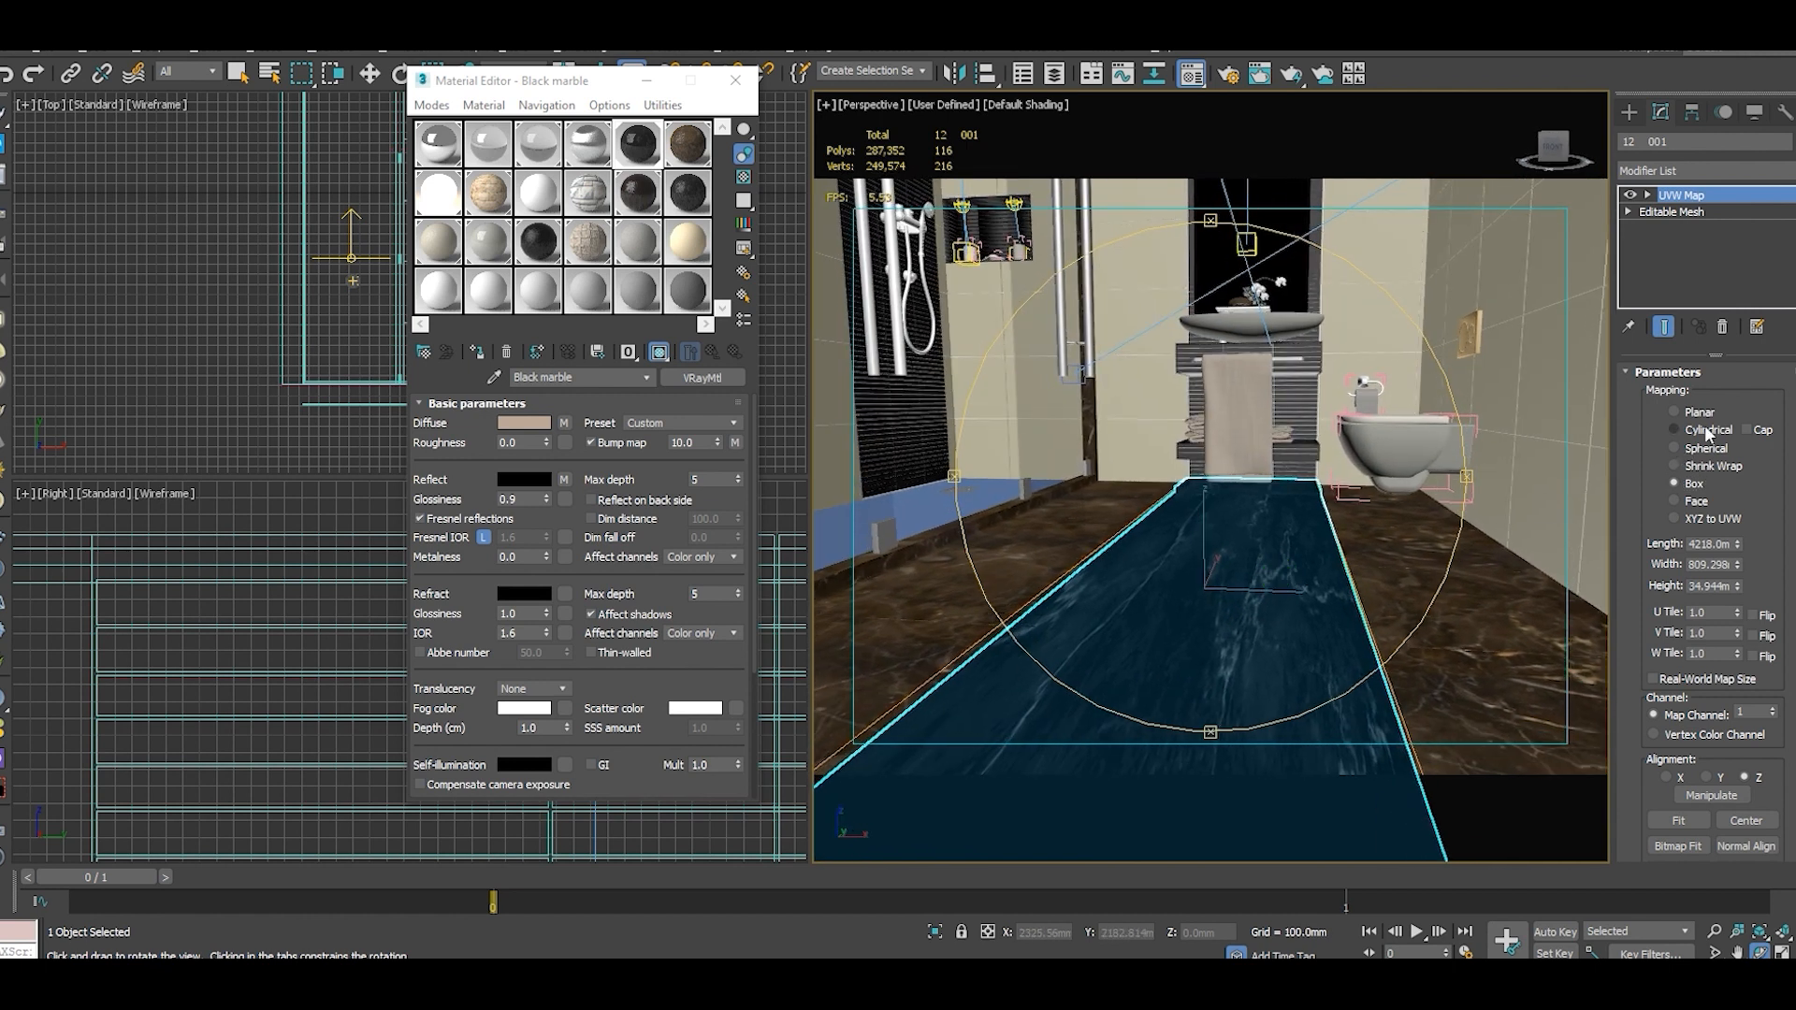
pyautogui.click(1648, 195)
pyautogui.click(1683, 211)
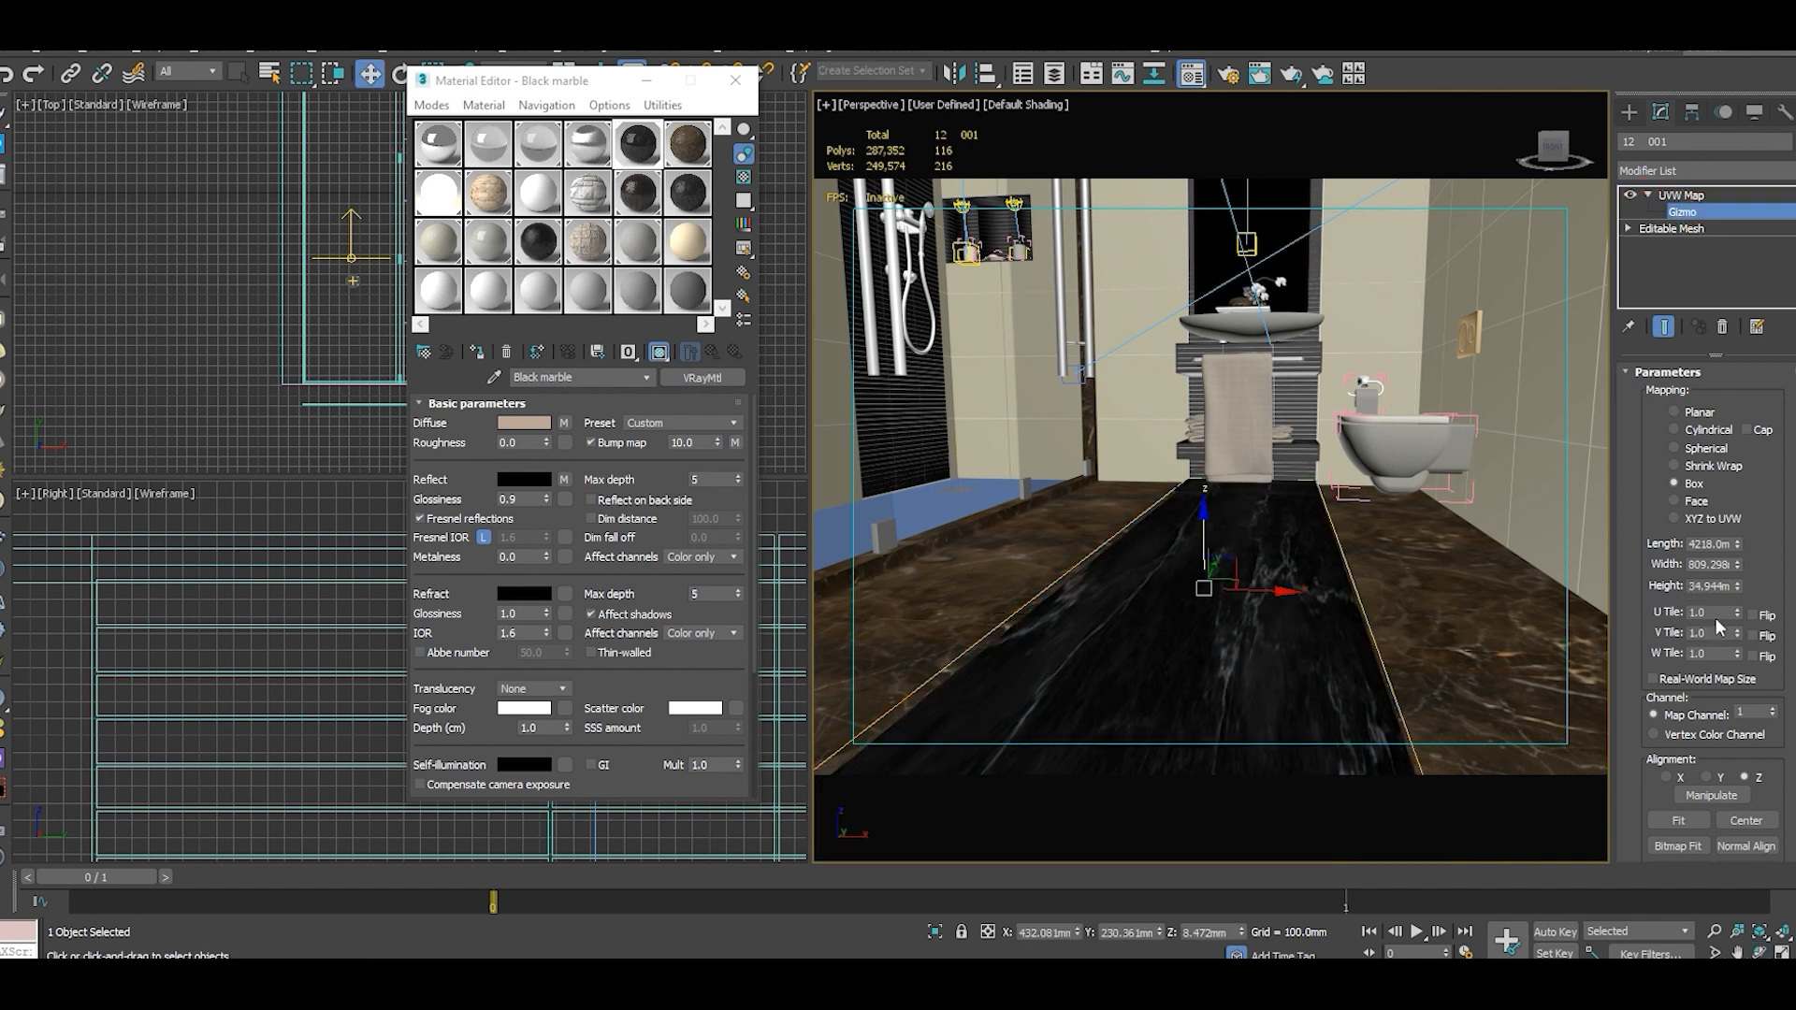
pyautogui.click(1680, 414)
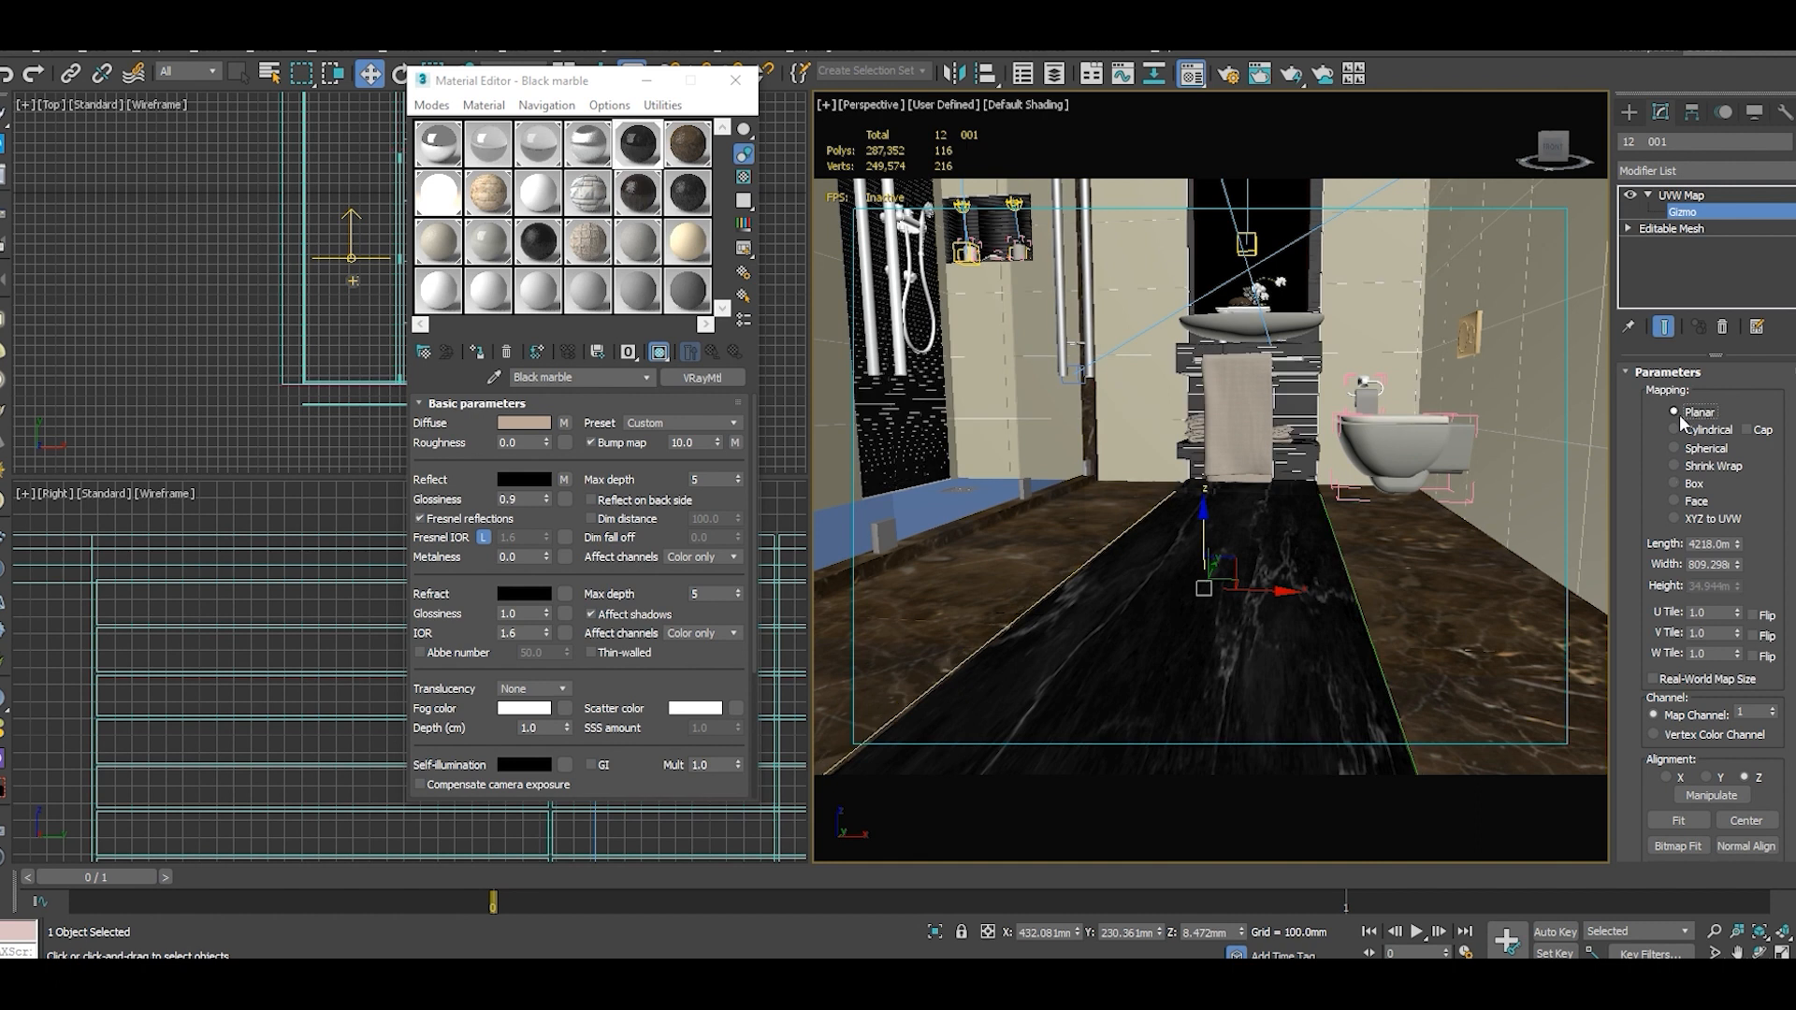
pyautogui.click(1674, 483)
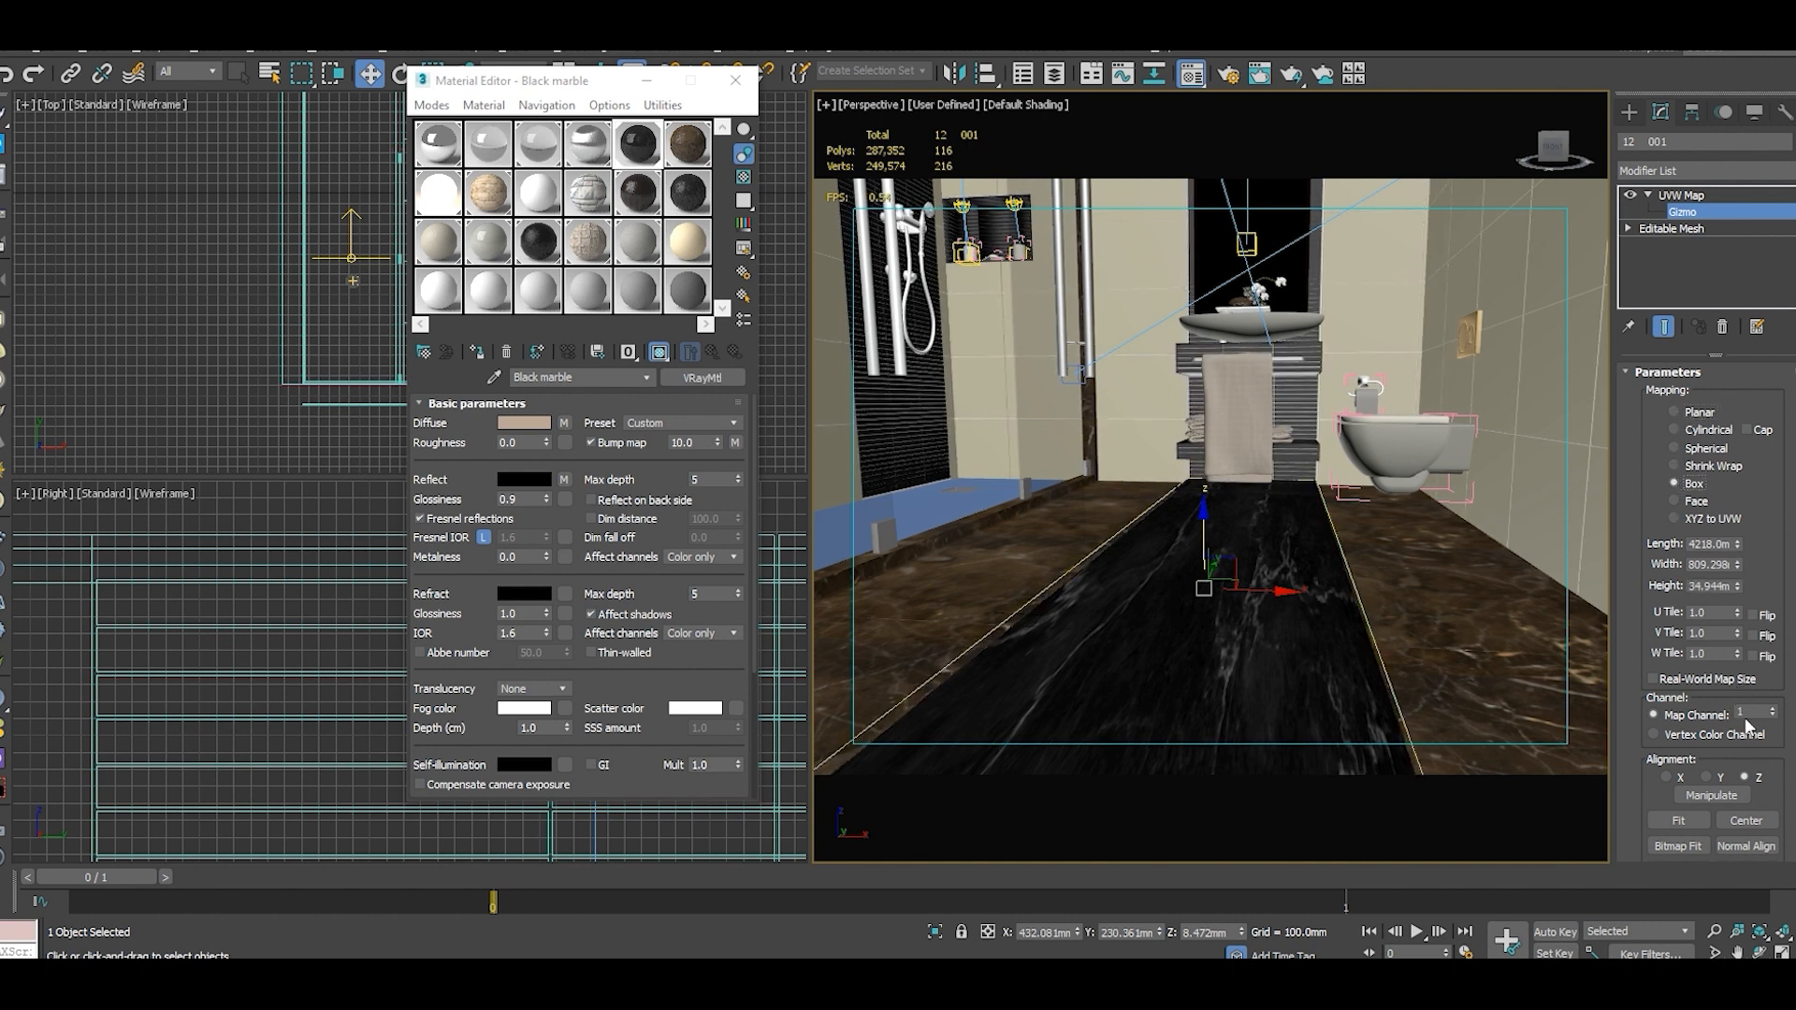
# Try U and V tiling of 7 on the floor strip's UVW Map, and return both to 1.
pyautogui.click(1656, 609)
pyautogui.click(1698, 633)
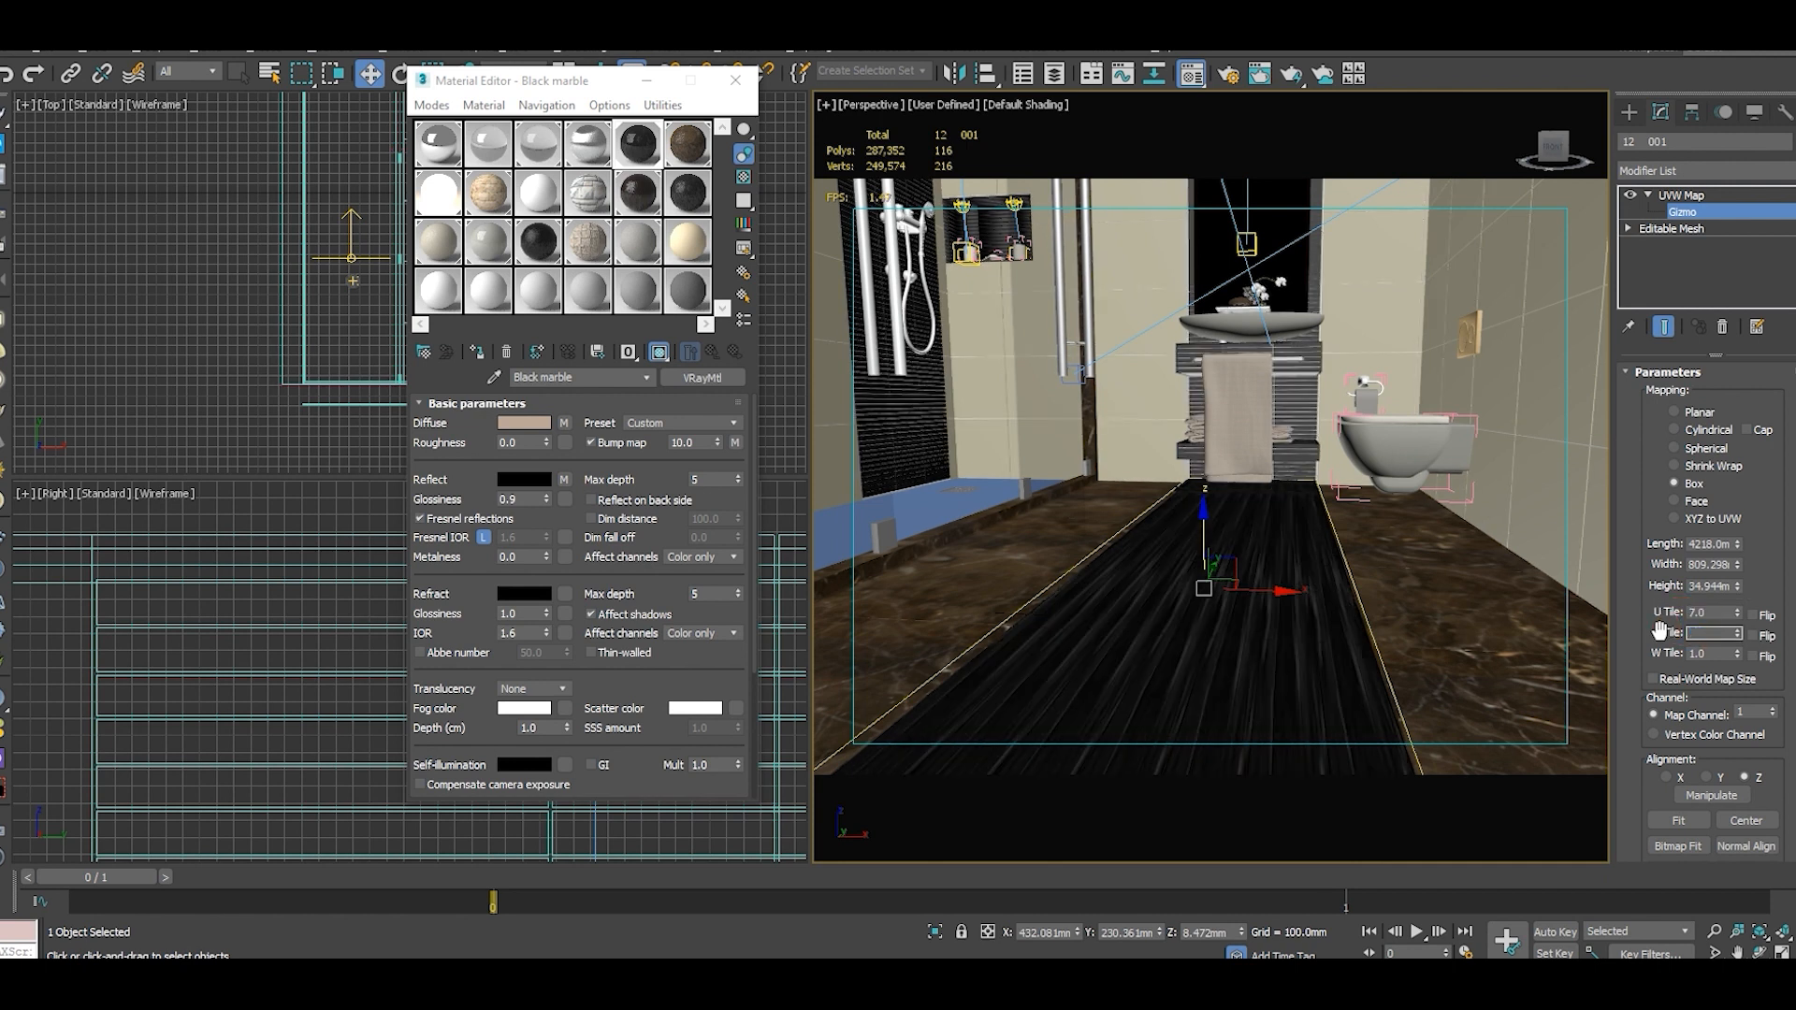
pyautogui.press('Return')
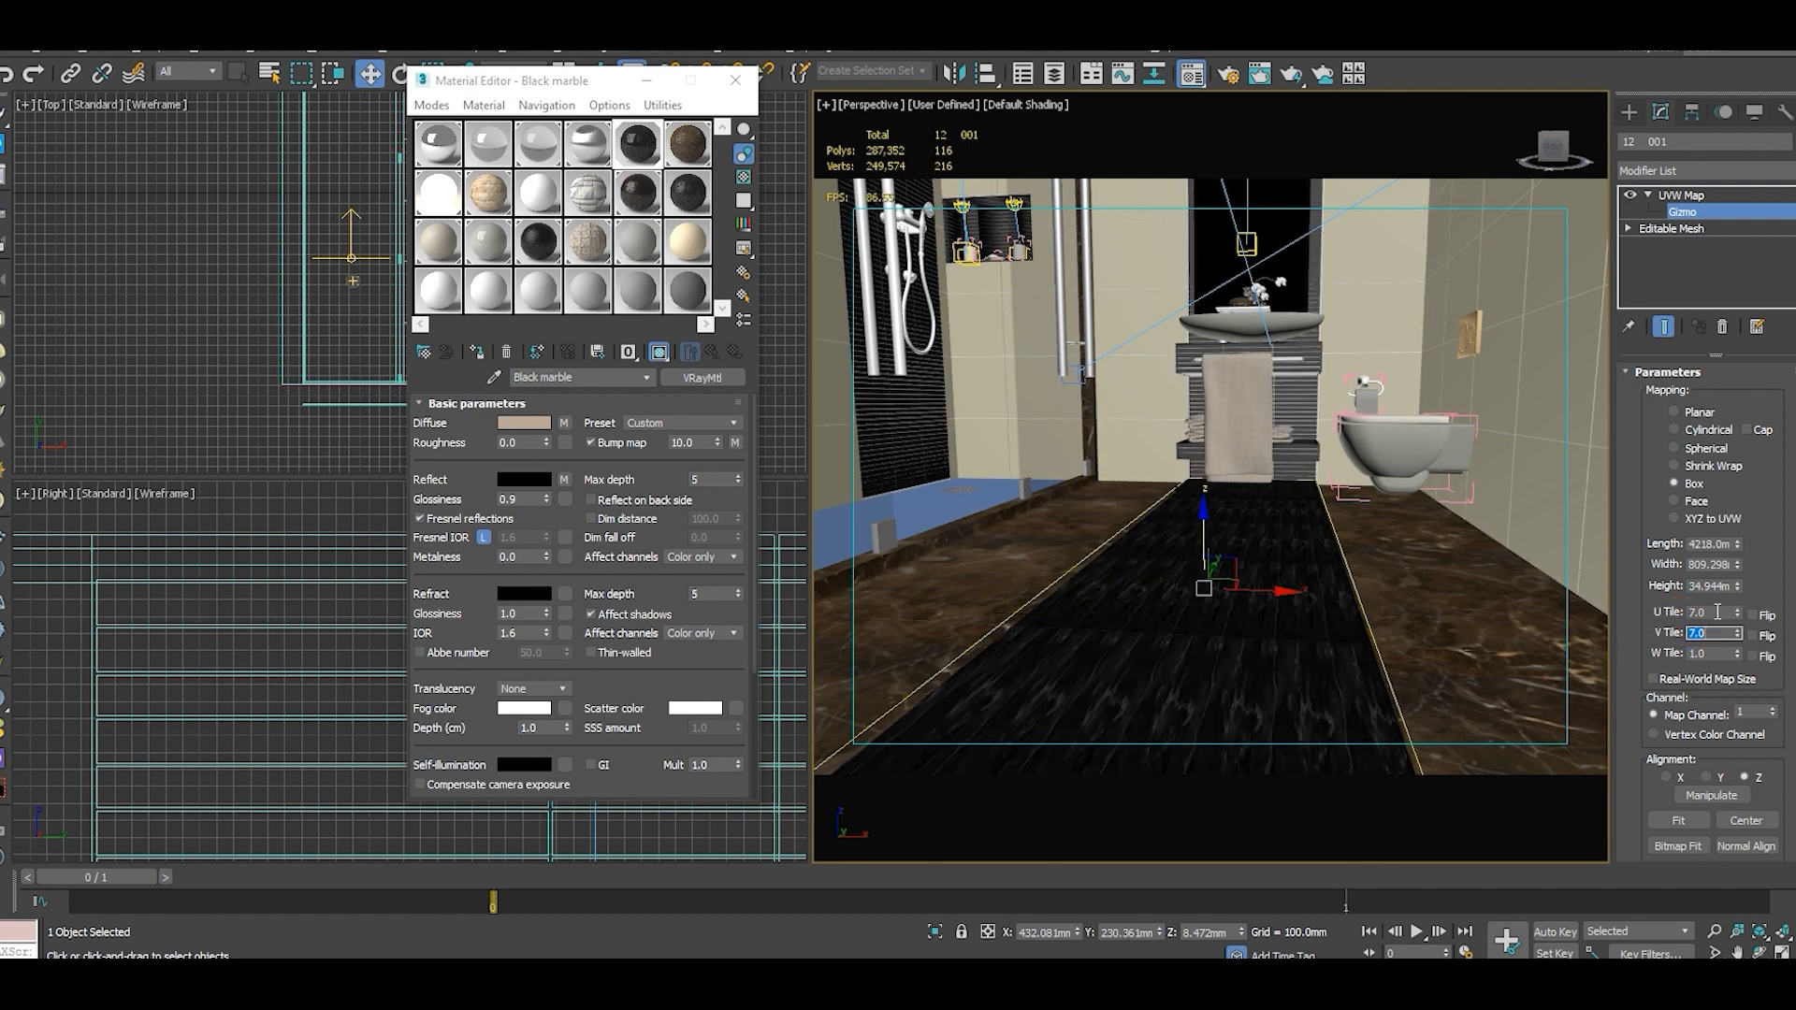
pyautogui.moveTo(1718, 612); pyautogui.dragTo(1604, 605)
pyautogui.write('1')
pyautogui.click(1697, 633)
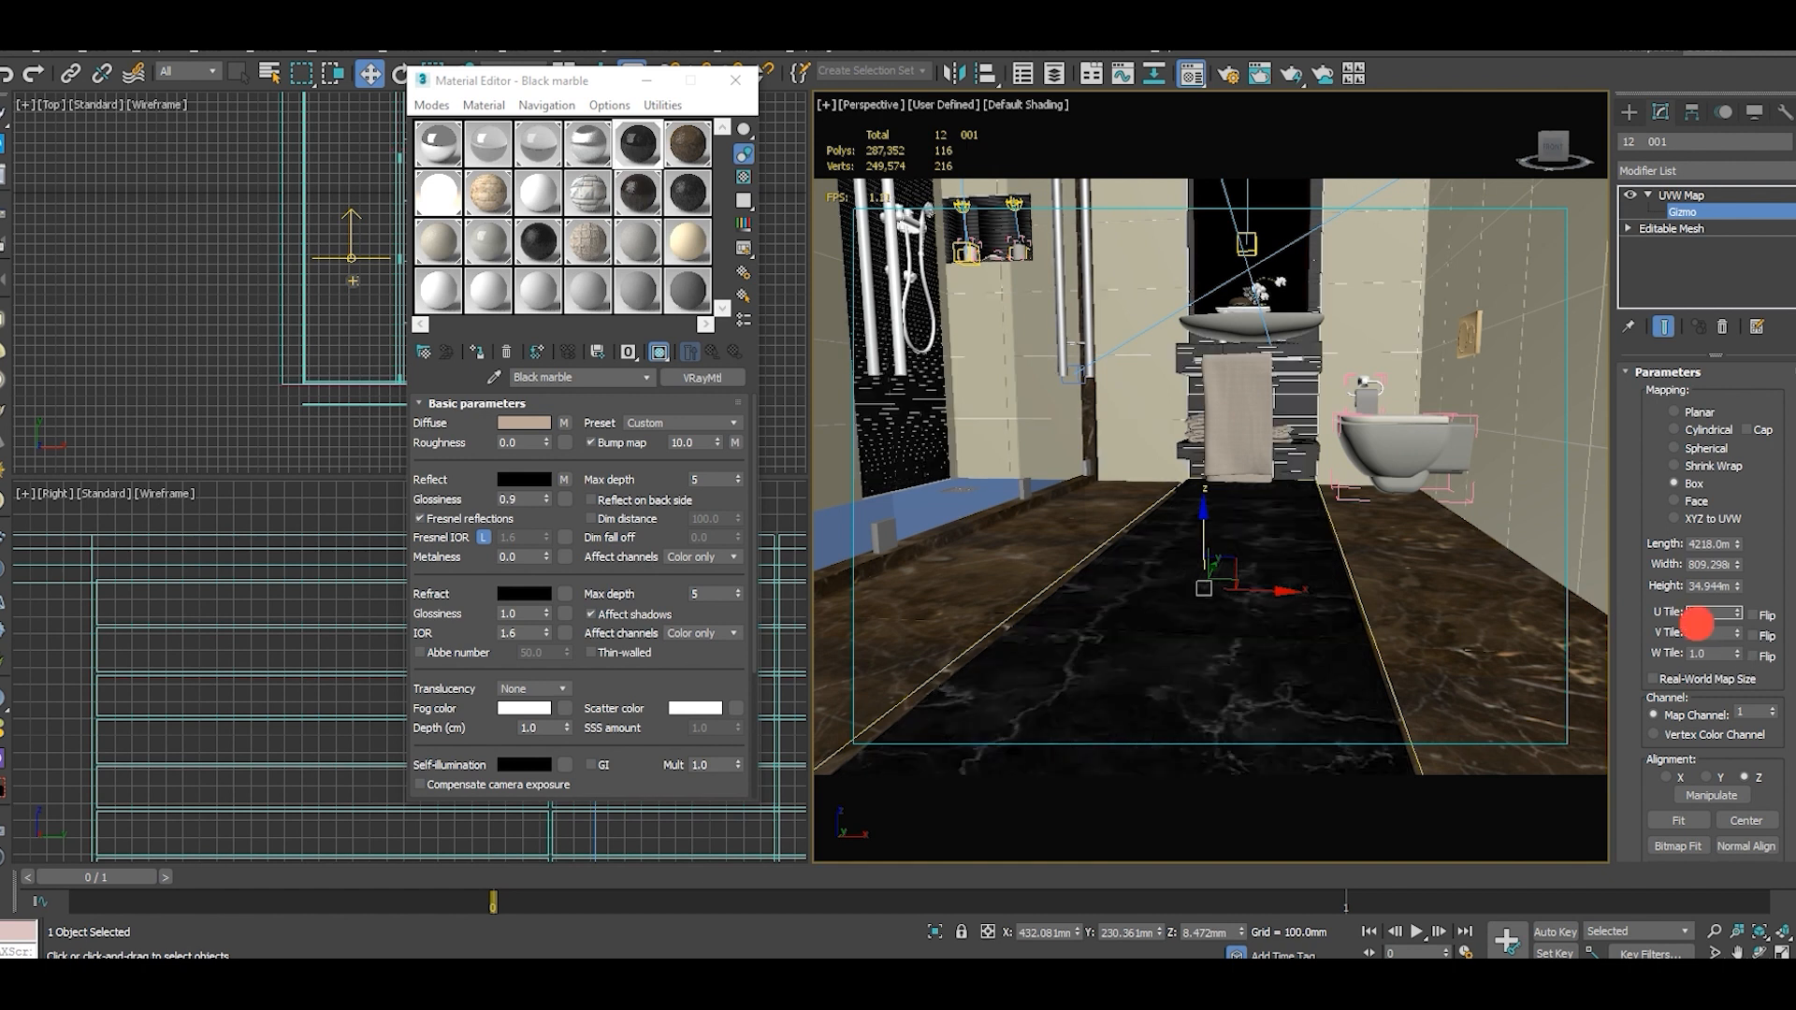
pyautogui.write('1')
pyautogui.press('Return')
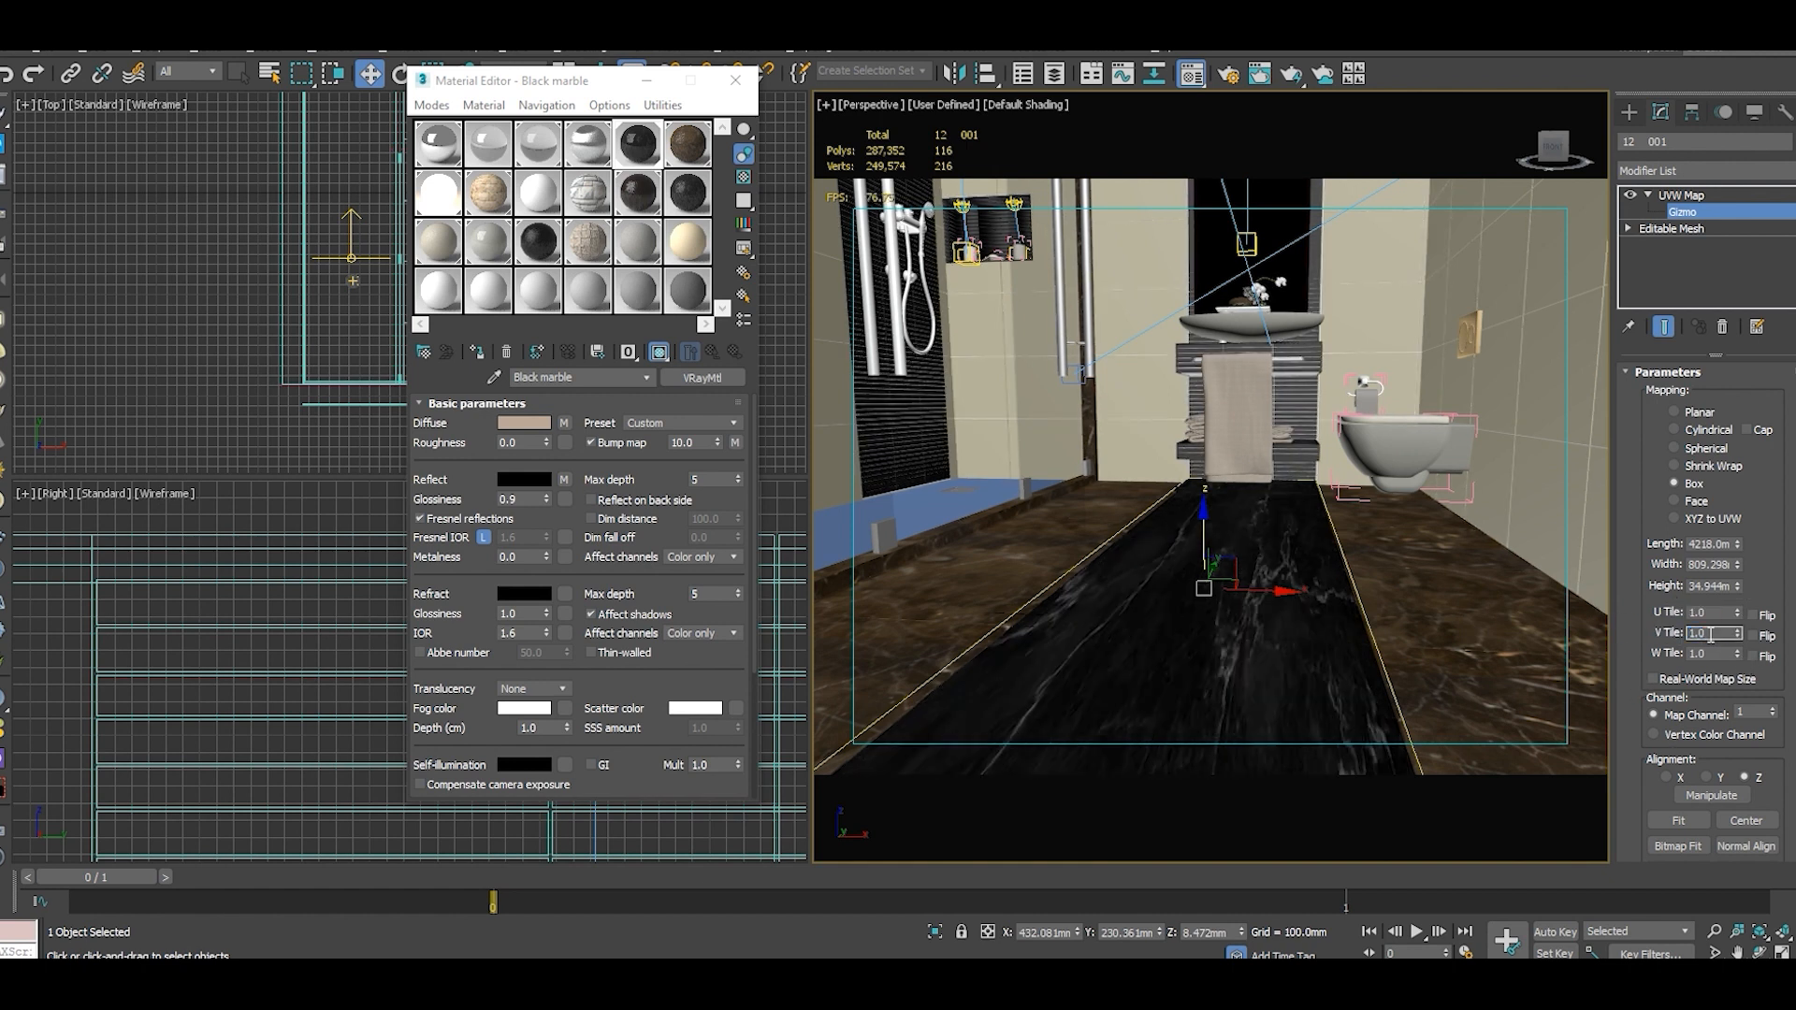
# Compare Planar and Box mapping on the black marble strip up close and set the mapping to Planar.
pyautogui.moveTo(1711, 633); pyautogui.dragTo(1658, 660)
pyautogui.scroll(3, 1166, 618)
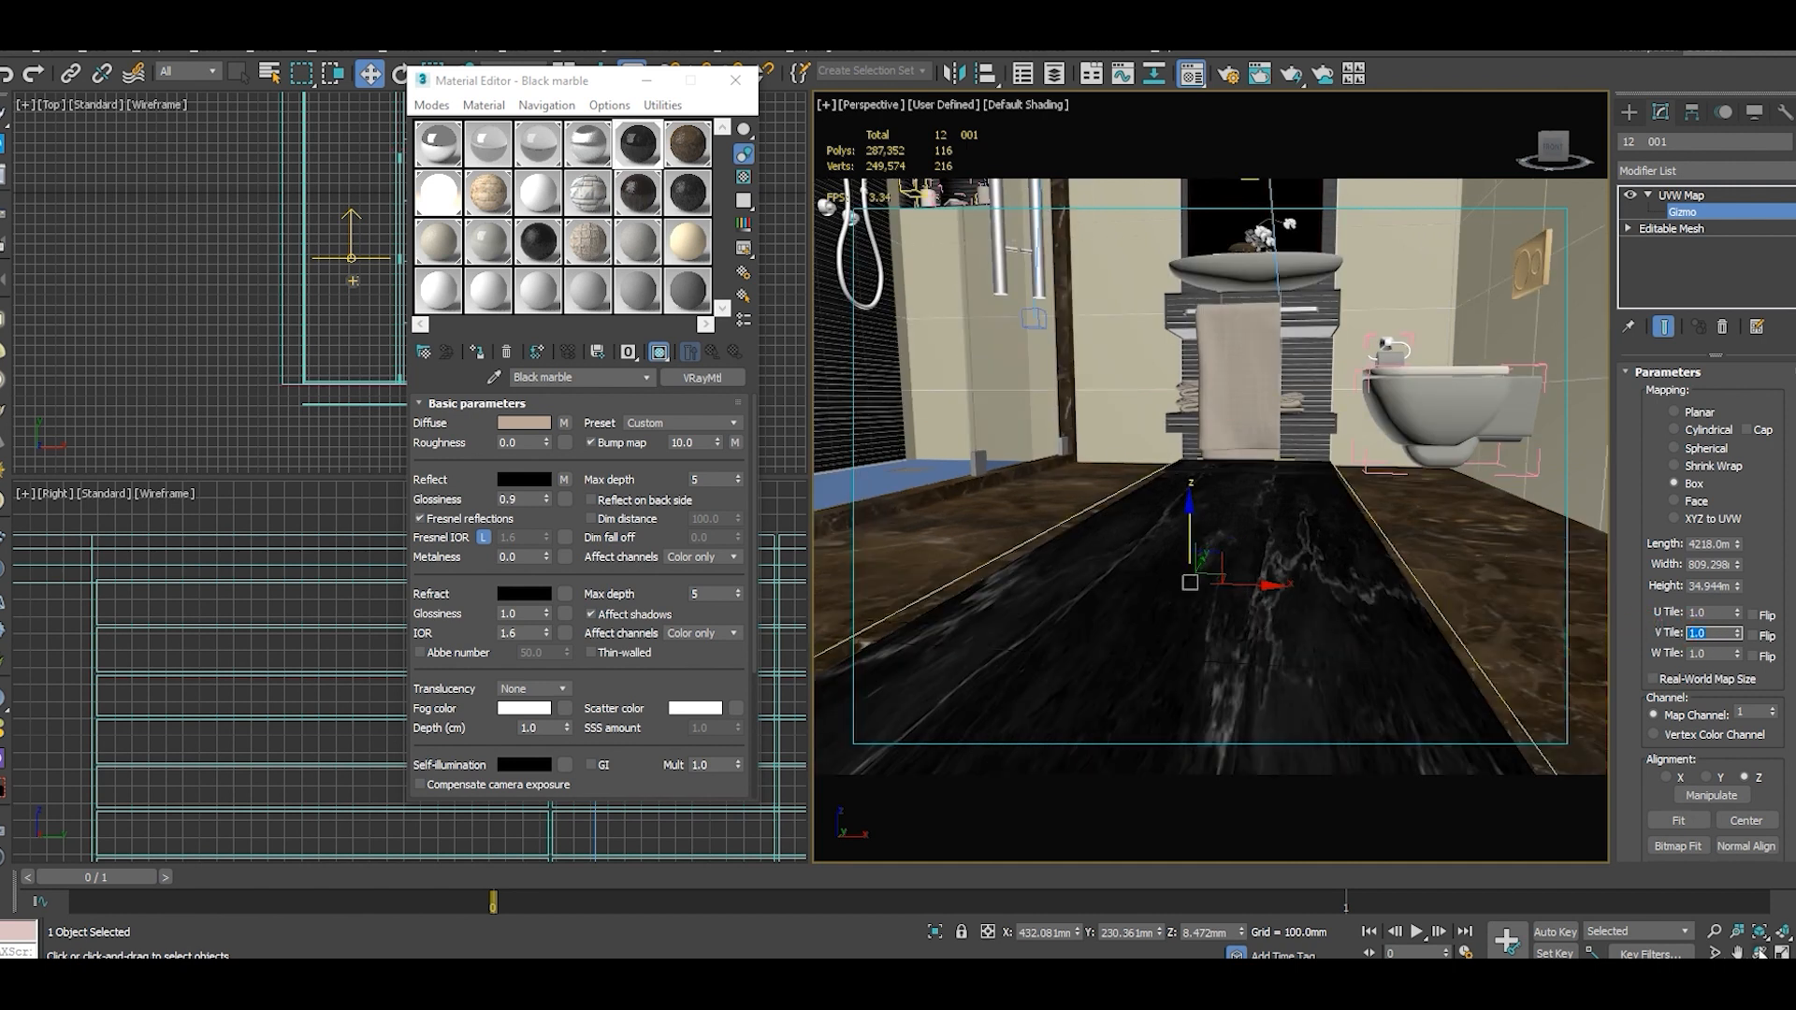
pyautogui.click(1760, 953)
pyautogui.moveTo(1210, 601); pyautogui.dragTo(1223, 557)
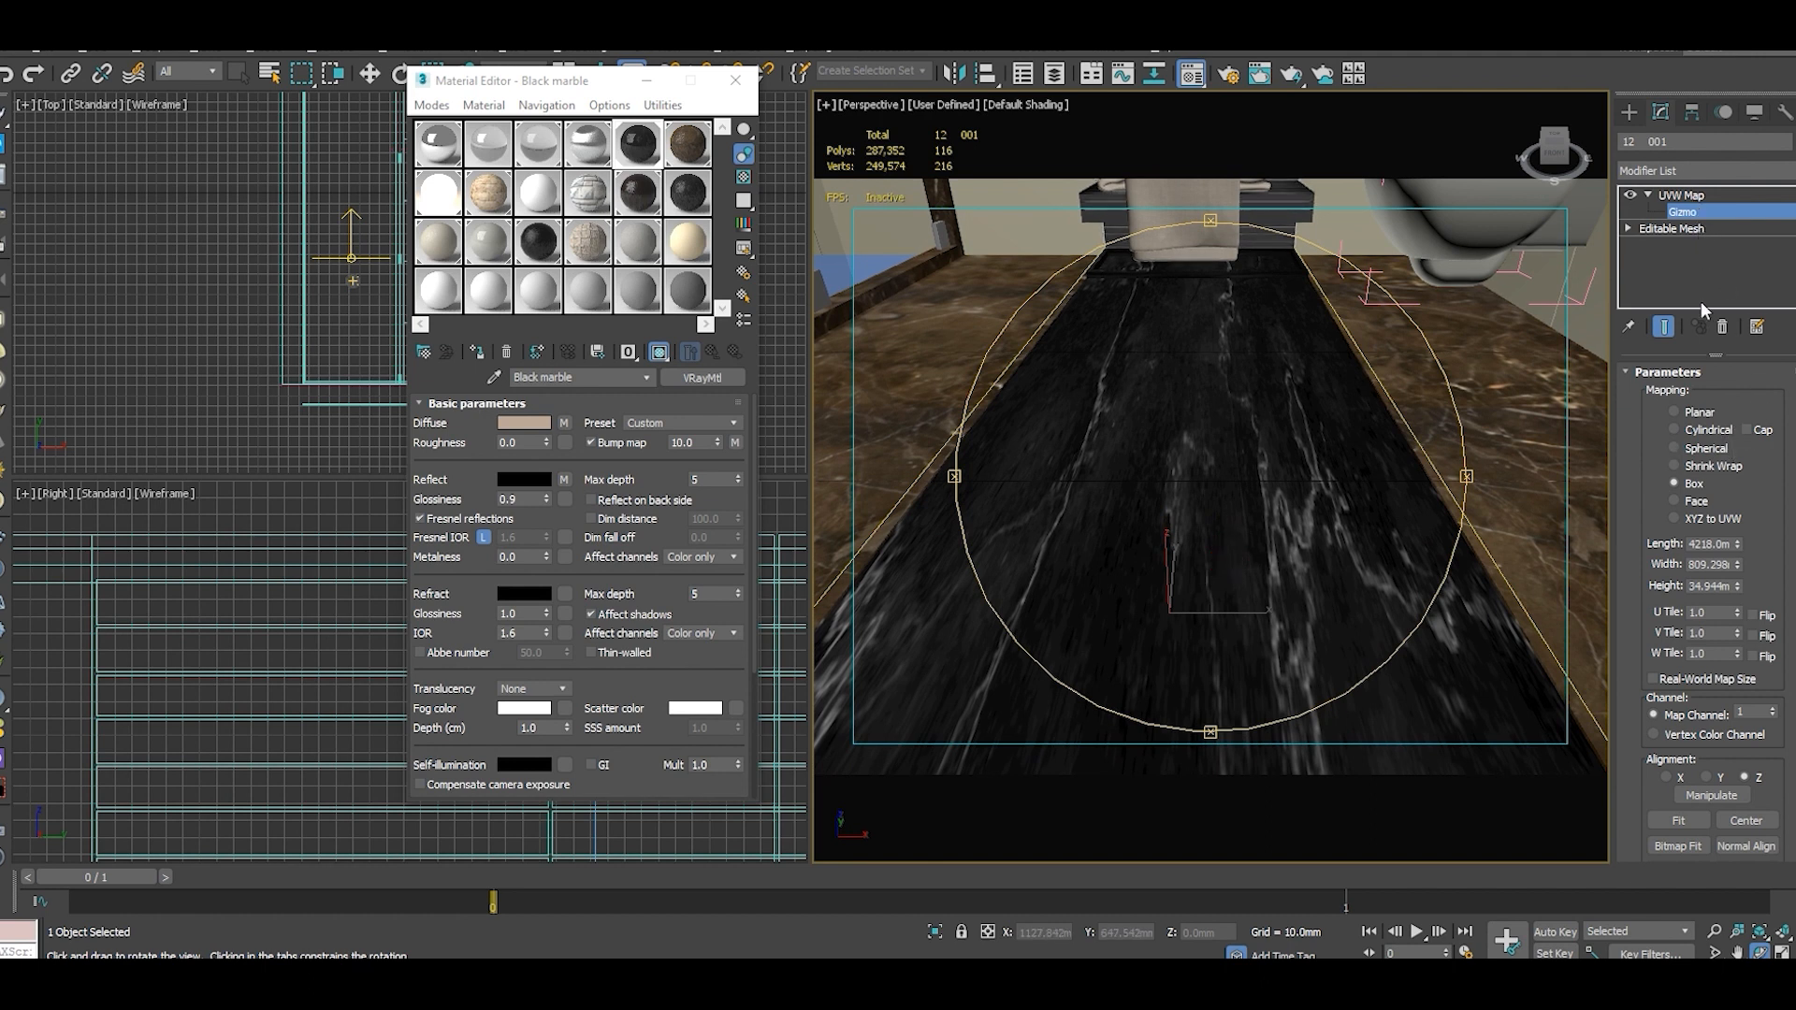
pyautogui.click(1675, 411)
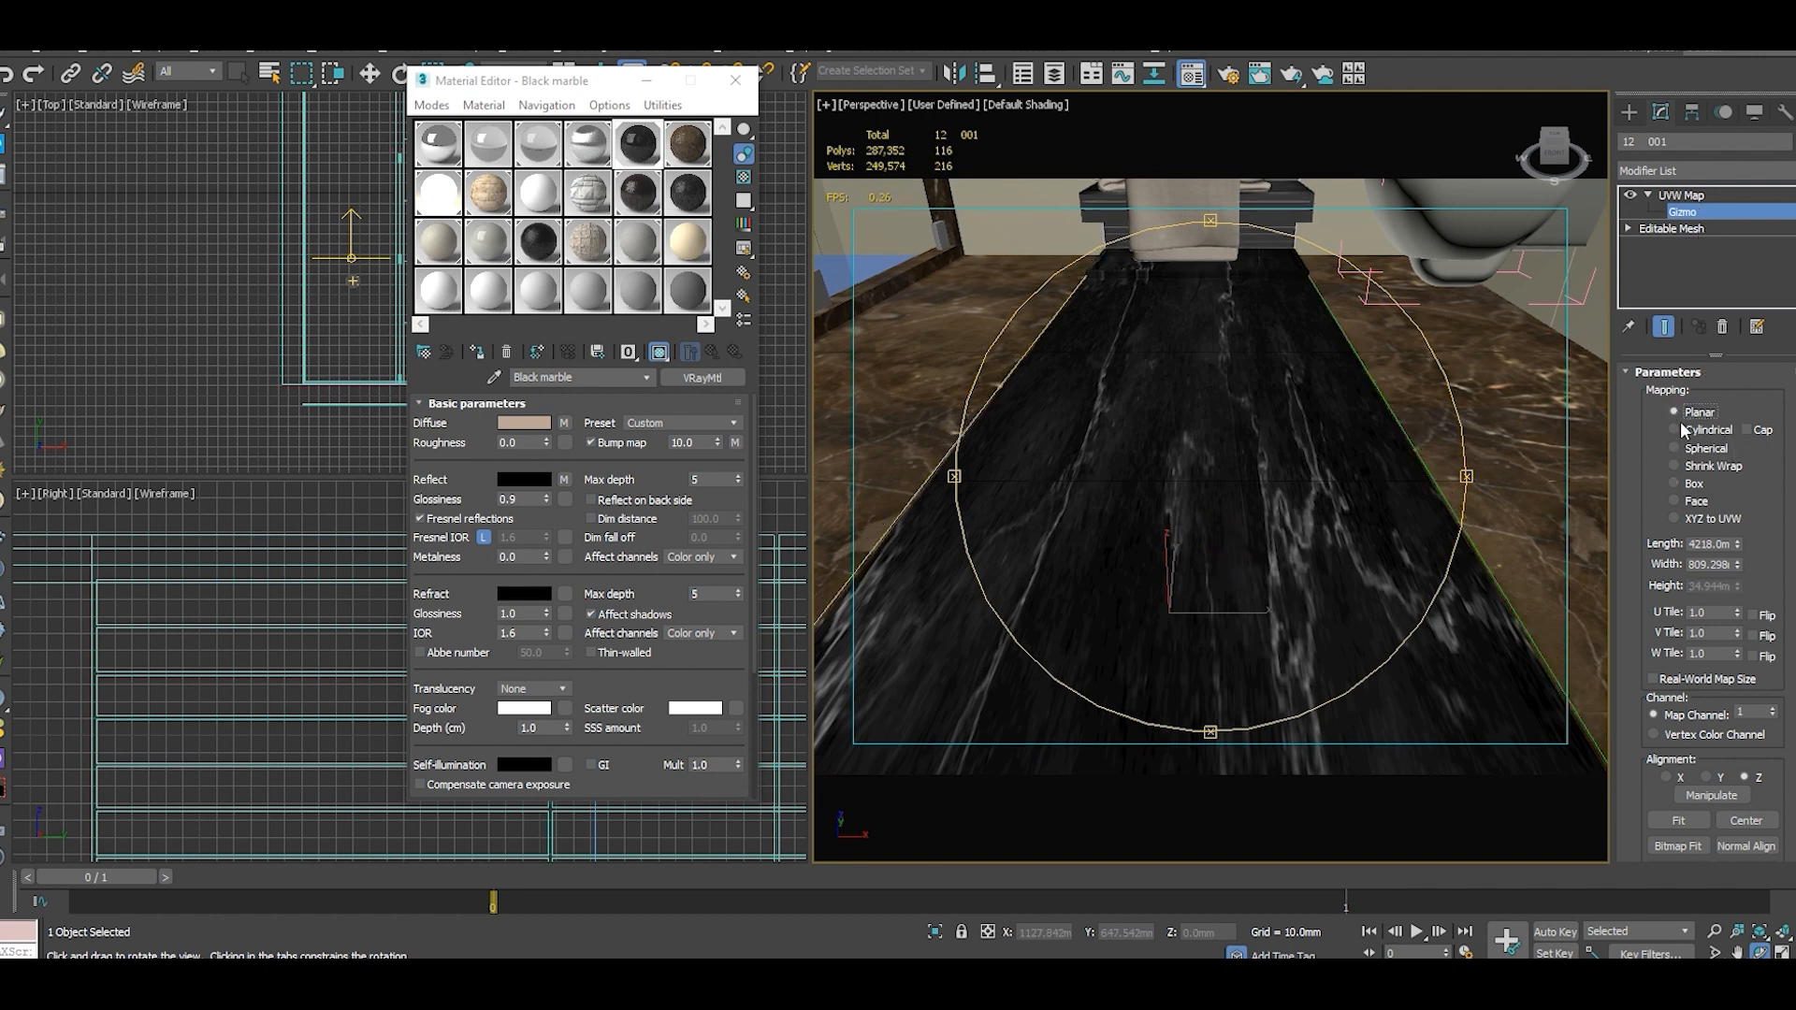
pyautogui.click(1676, 482)
pyautogui.click(1676, 412)
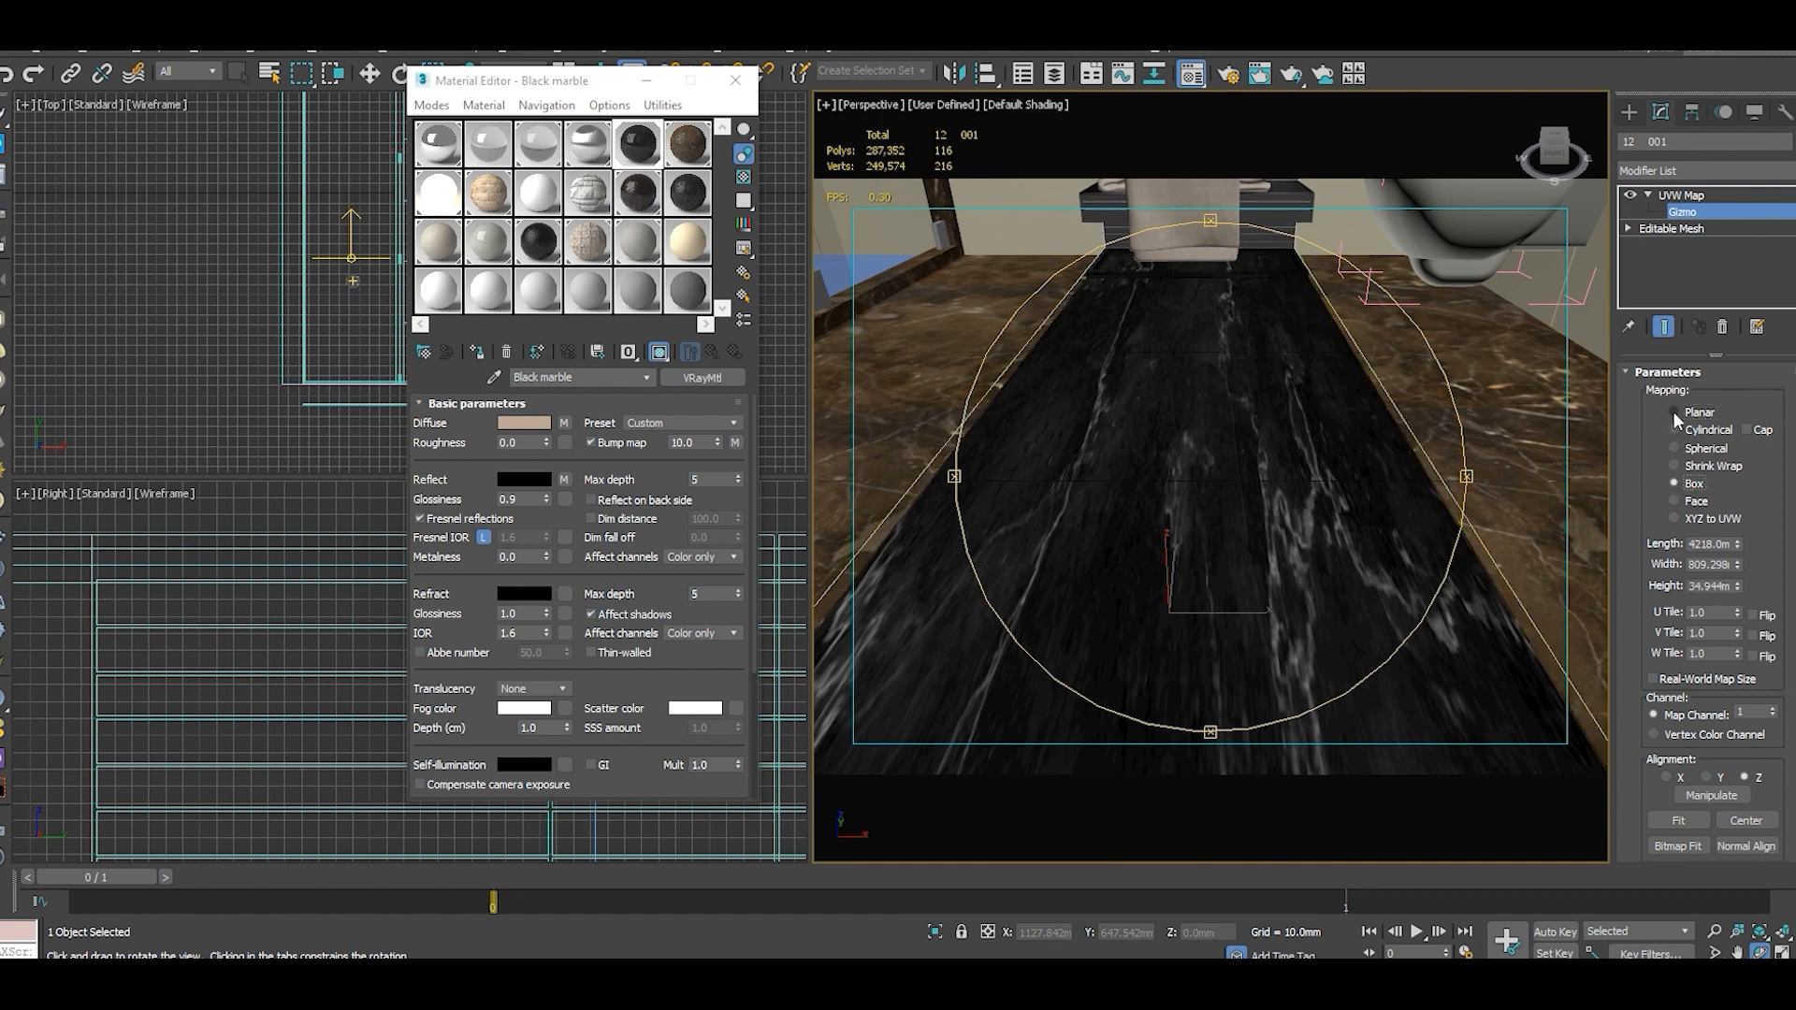
pyautogui.moveTo(1194, 474); pyautogui.dragTo(1203, 564)
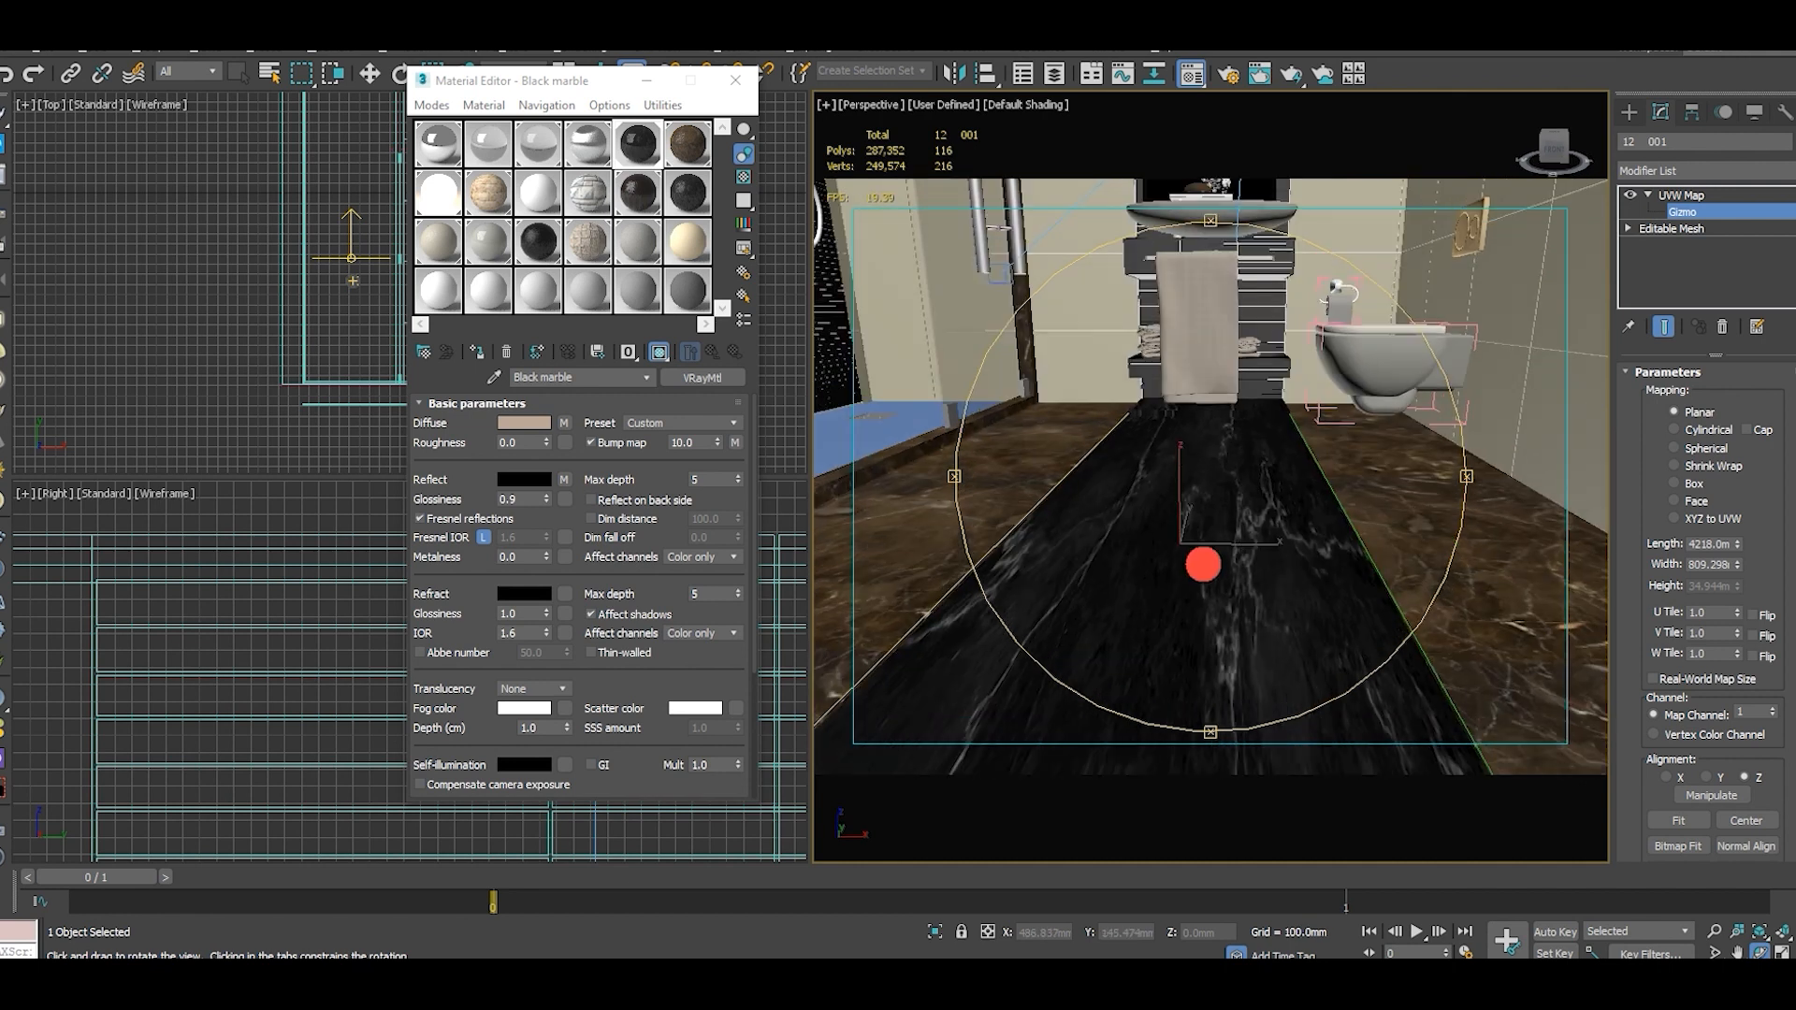
# Move the Material Editor aside and scale down the floor strip's UVW Map gizmo to make the marble pattern smaller.
pyautogui.click(1681, 195)
pyautogui.click(370, 73)
pyautogui.moveTo(605, 91); pyautogui.dragTo(468, 182)
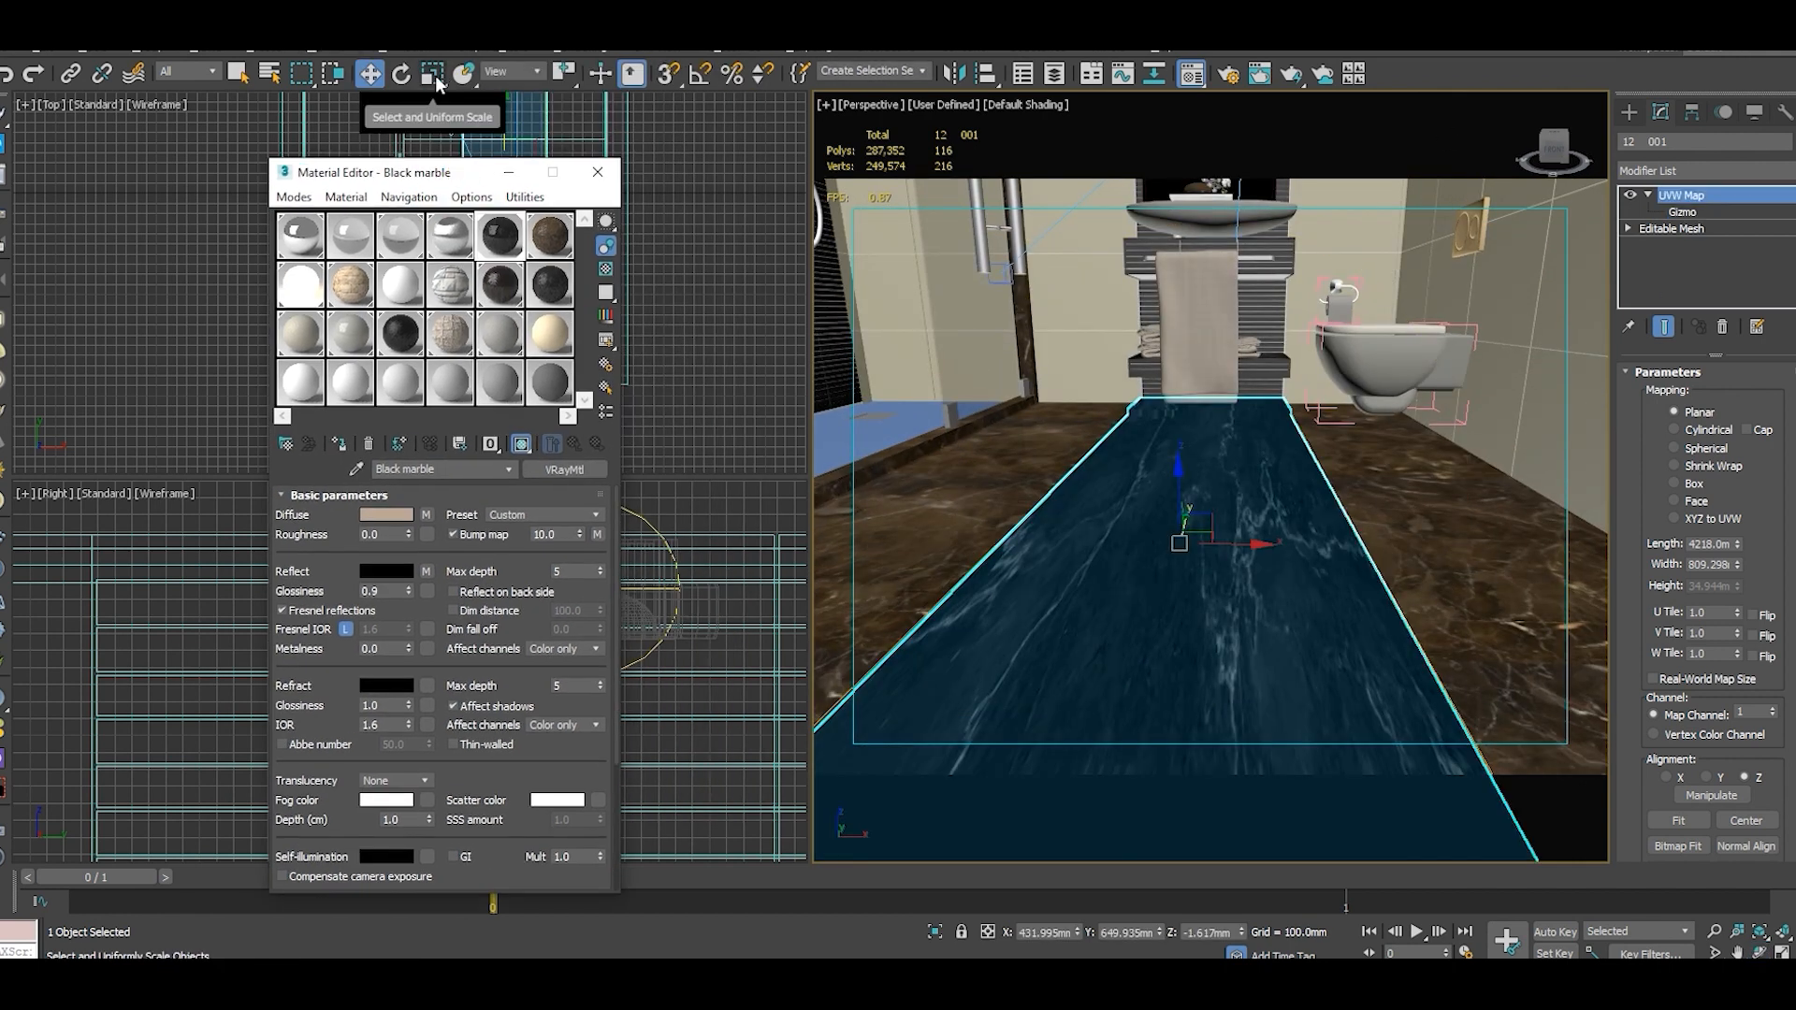
pyautogui.click(432, 73)
pyautogui.moveTo(1206, 484); pyautogui.dragTo(1225, 527)
pyautogui.hotkey('ctrl', 'z')
pyautogui.click(1694, 217)
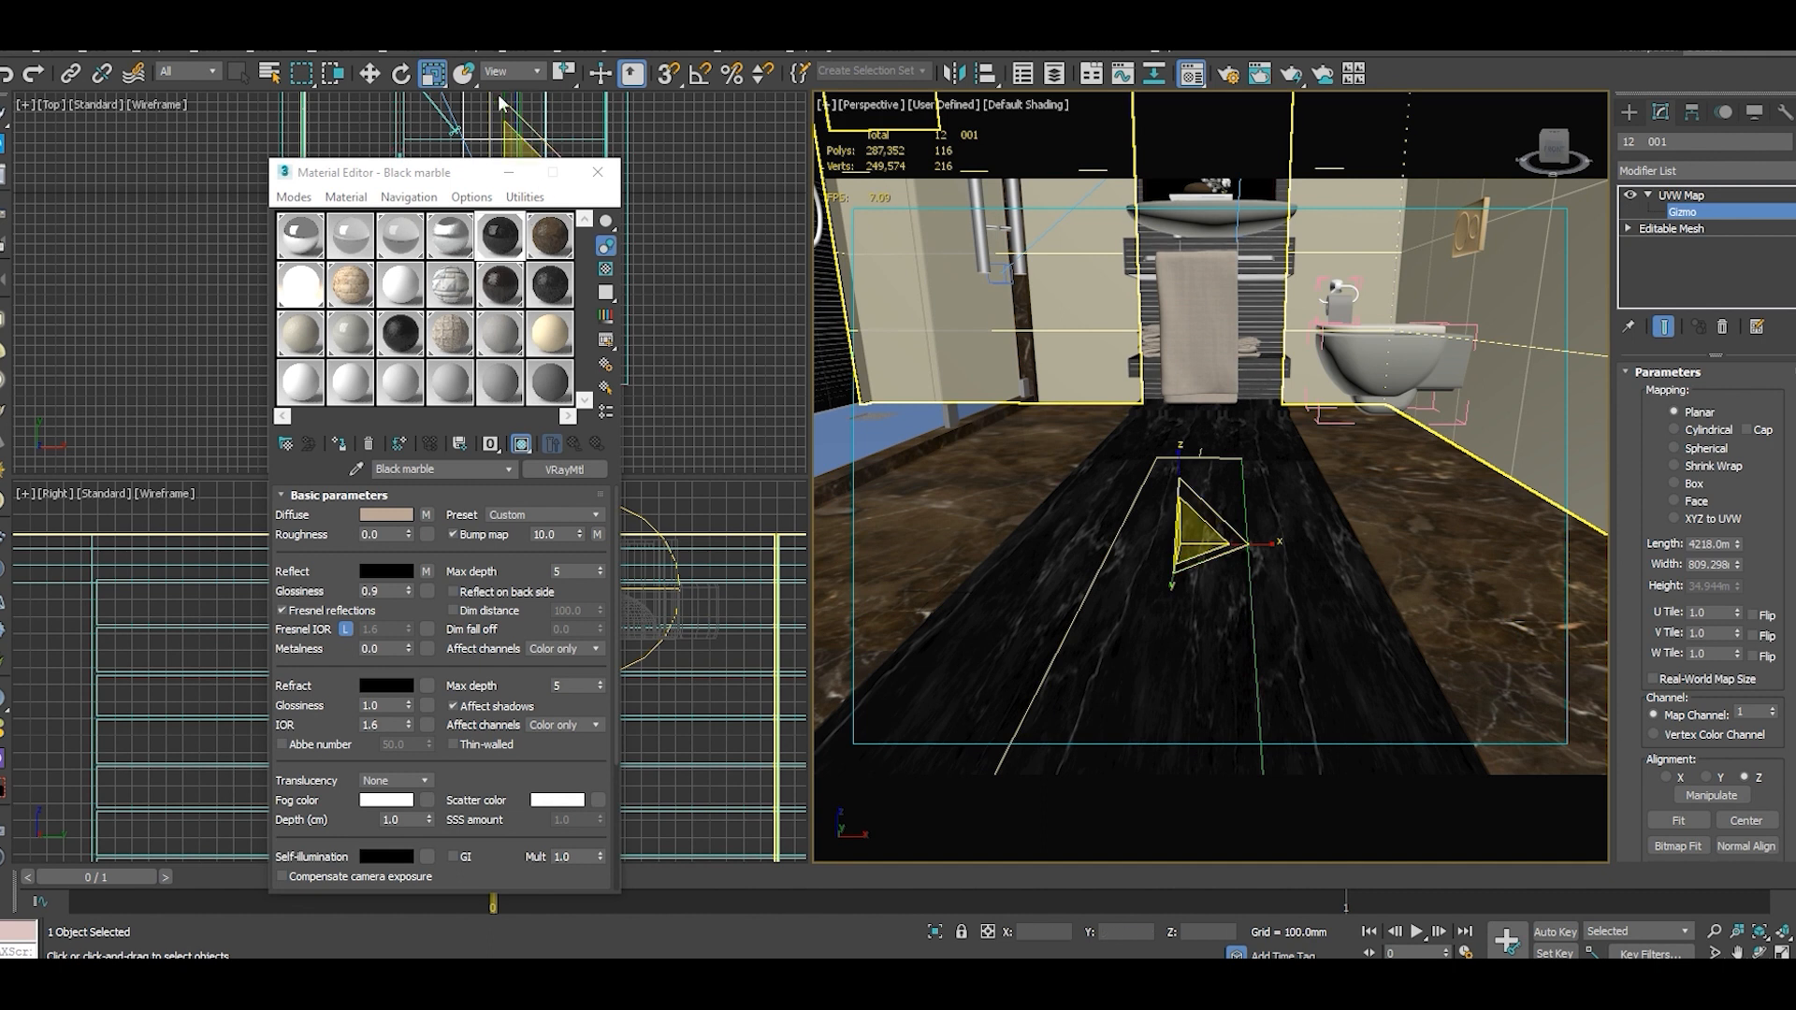
# Rotate the floor strip's UVW Map gizmo a quarter turn in the Top view so the marble veins run across the strip.
pyautogui.moveTo(430, 172); pyautogui.dragTo(1122, 202)
pyautogui.moveTo(591, 170); pyautogui.dragTo(562, 281, button='middle')
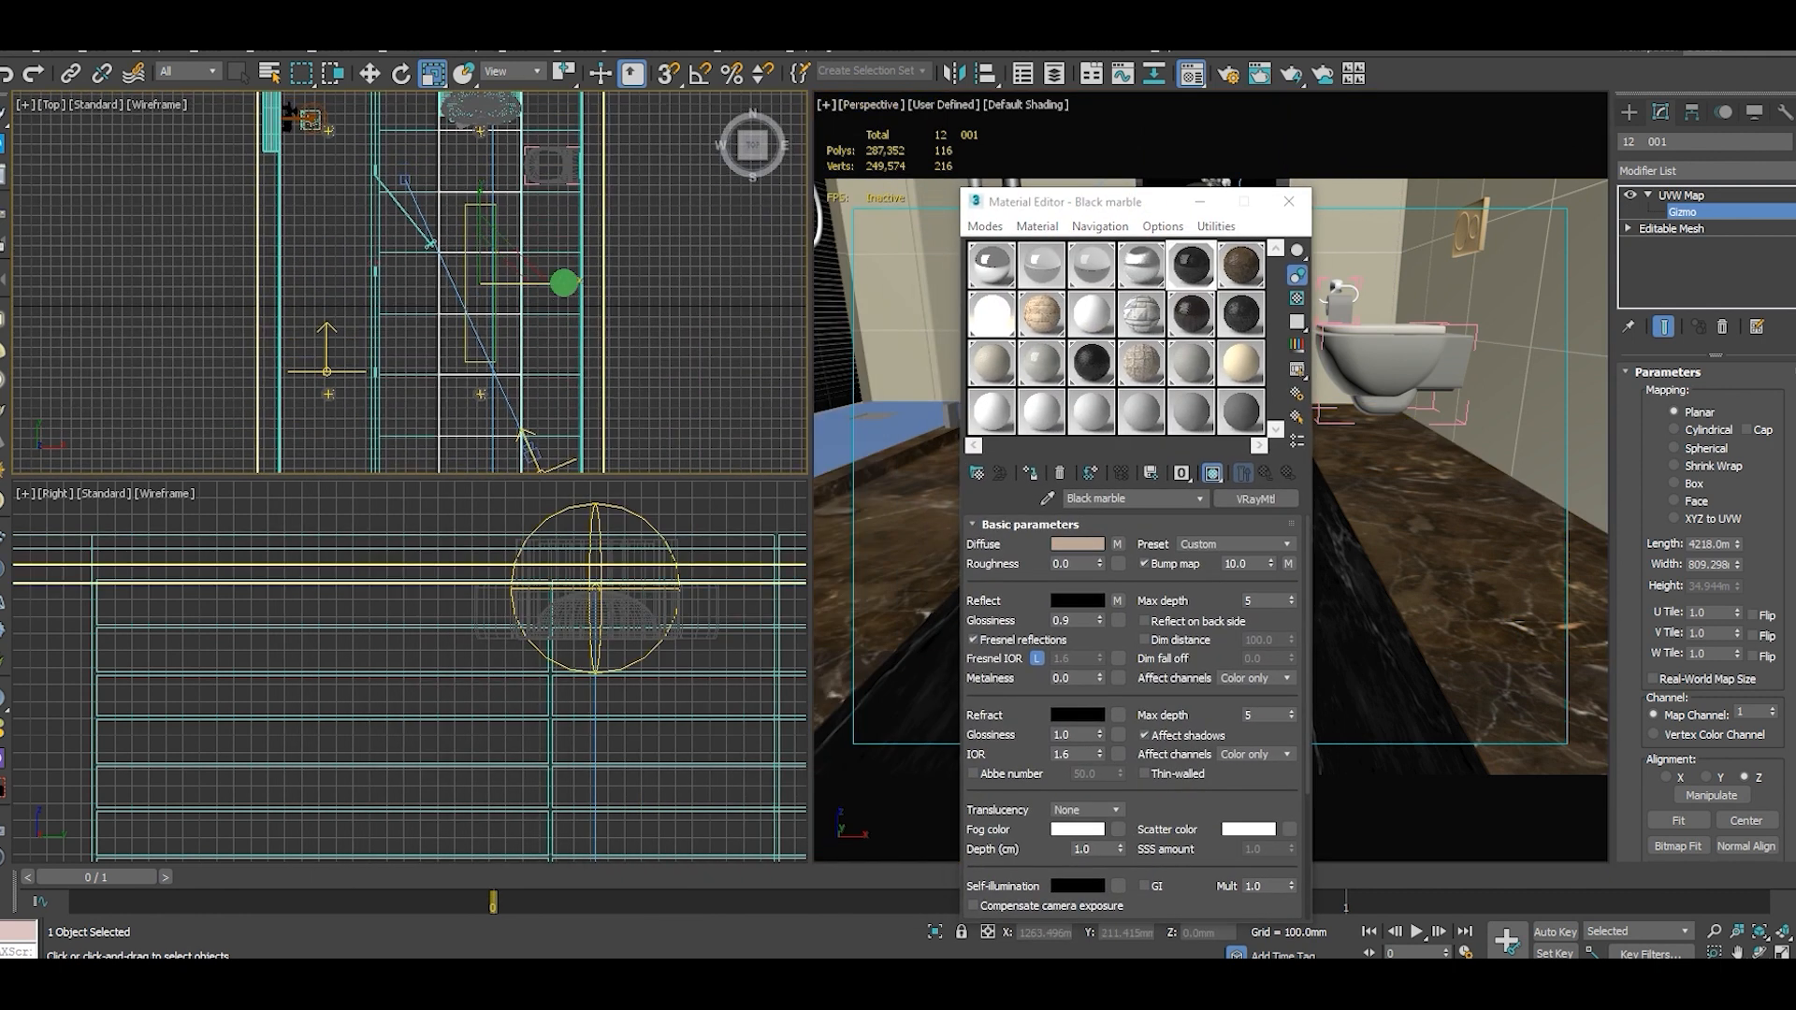
pyautogui.scroll(2, 494, 258)
pyautogui.click(404, 77)
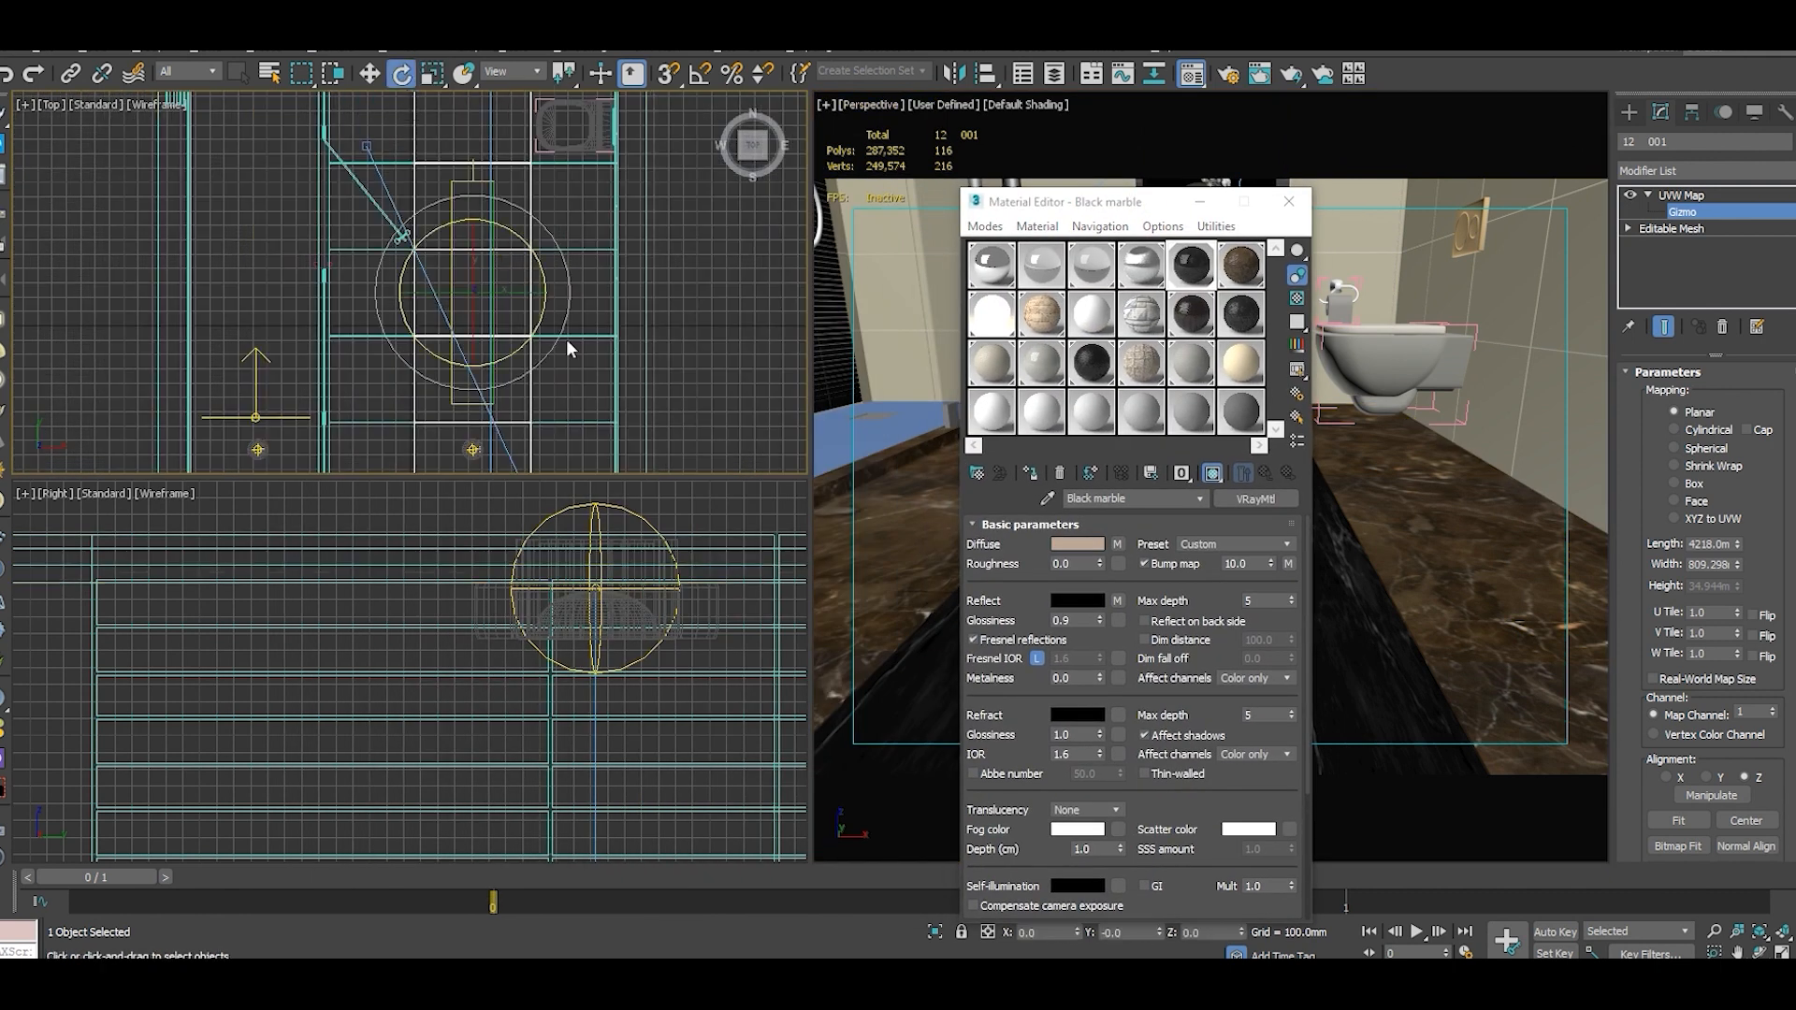
pyautogui.moveTo(566, 328); pyautogui.dragTo(577, 146)
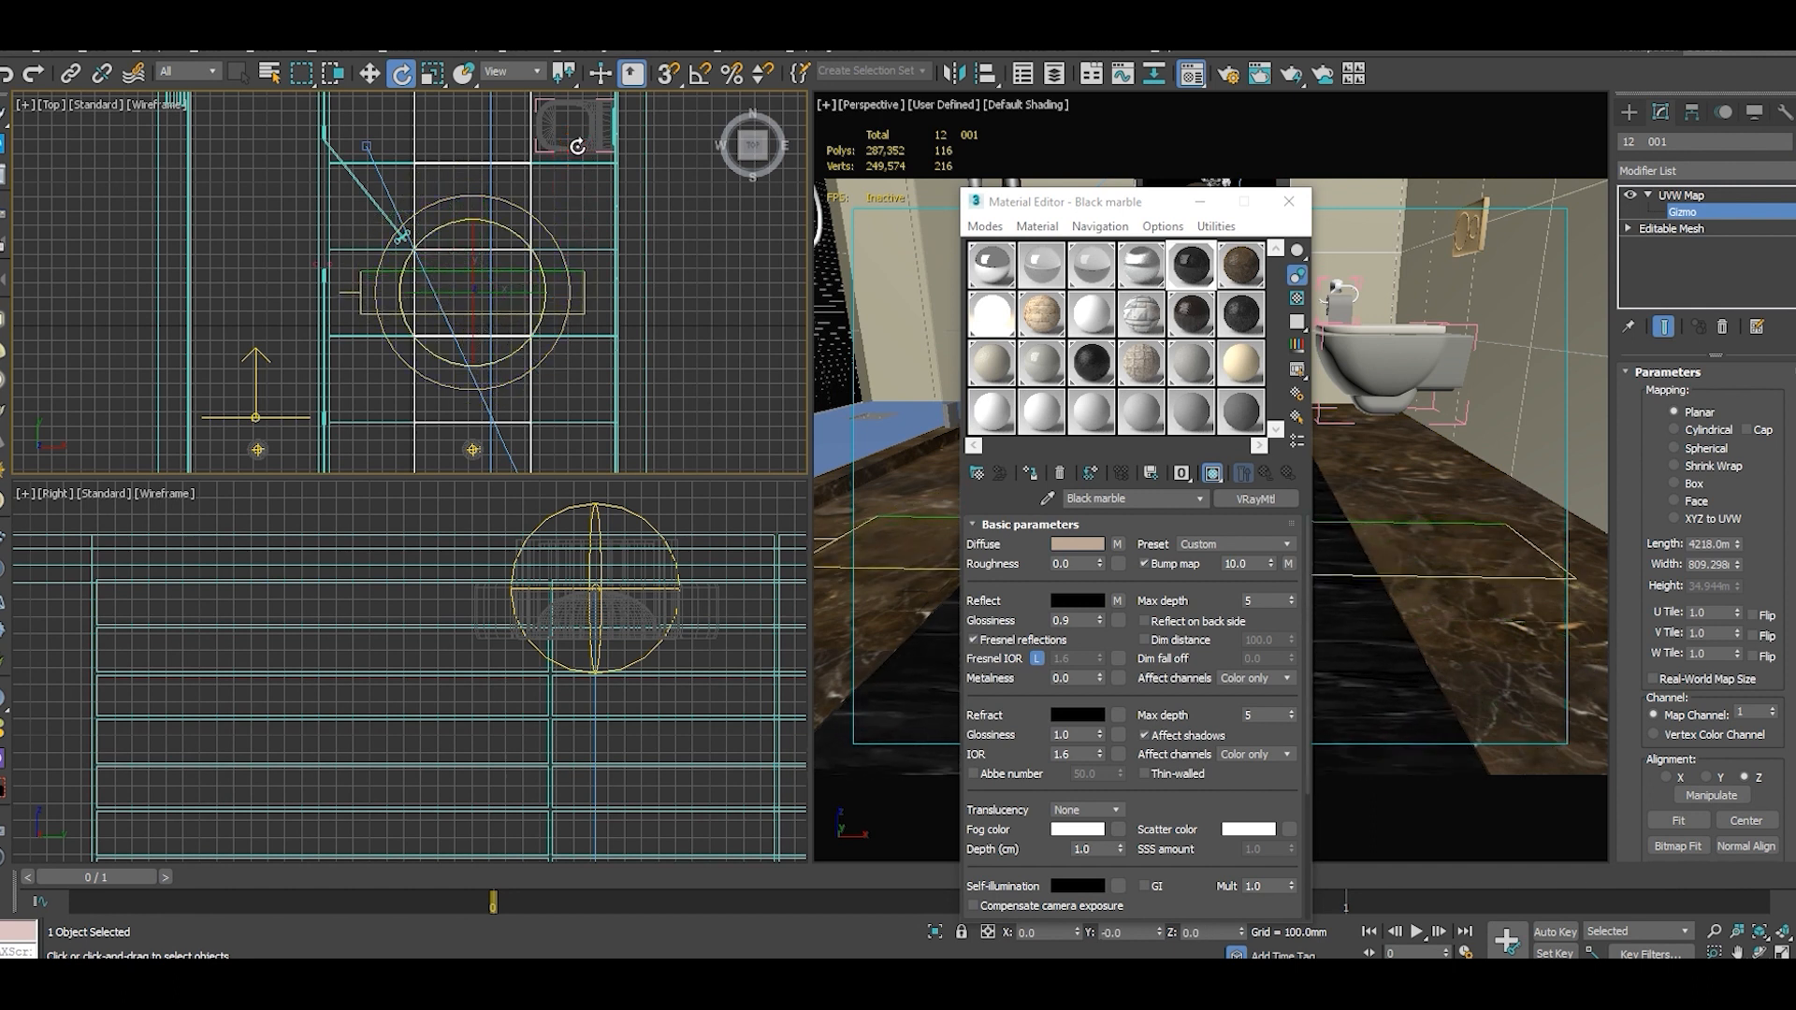
pyautogui.moveTo(1092, 191)
pyautogui.mouseDown()
pyautogui.moveTo(597, 155)
pyautogui.moveTo(1072, 177)
pyautogui.mouseUp()
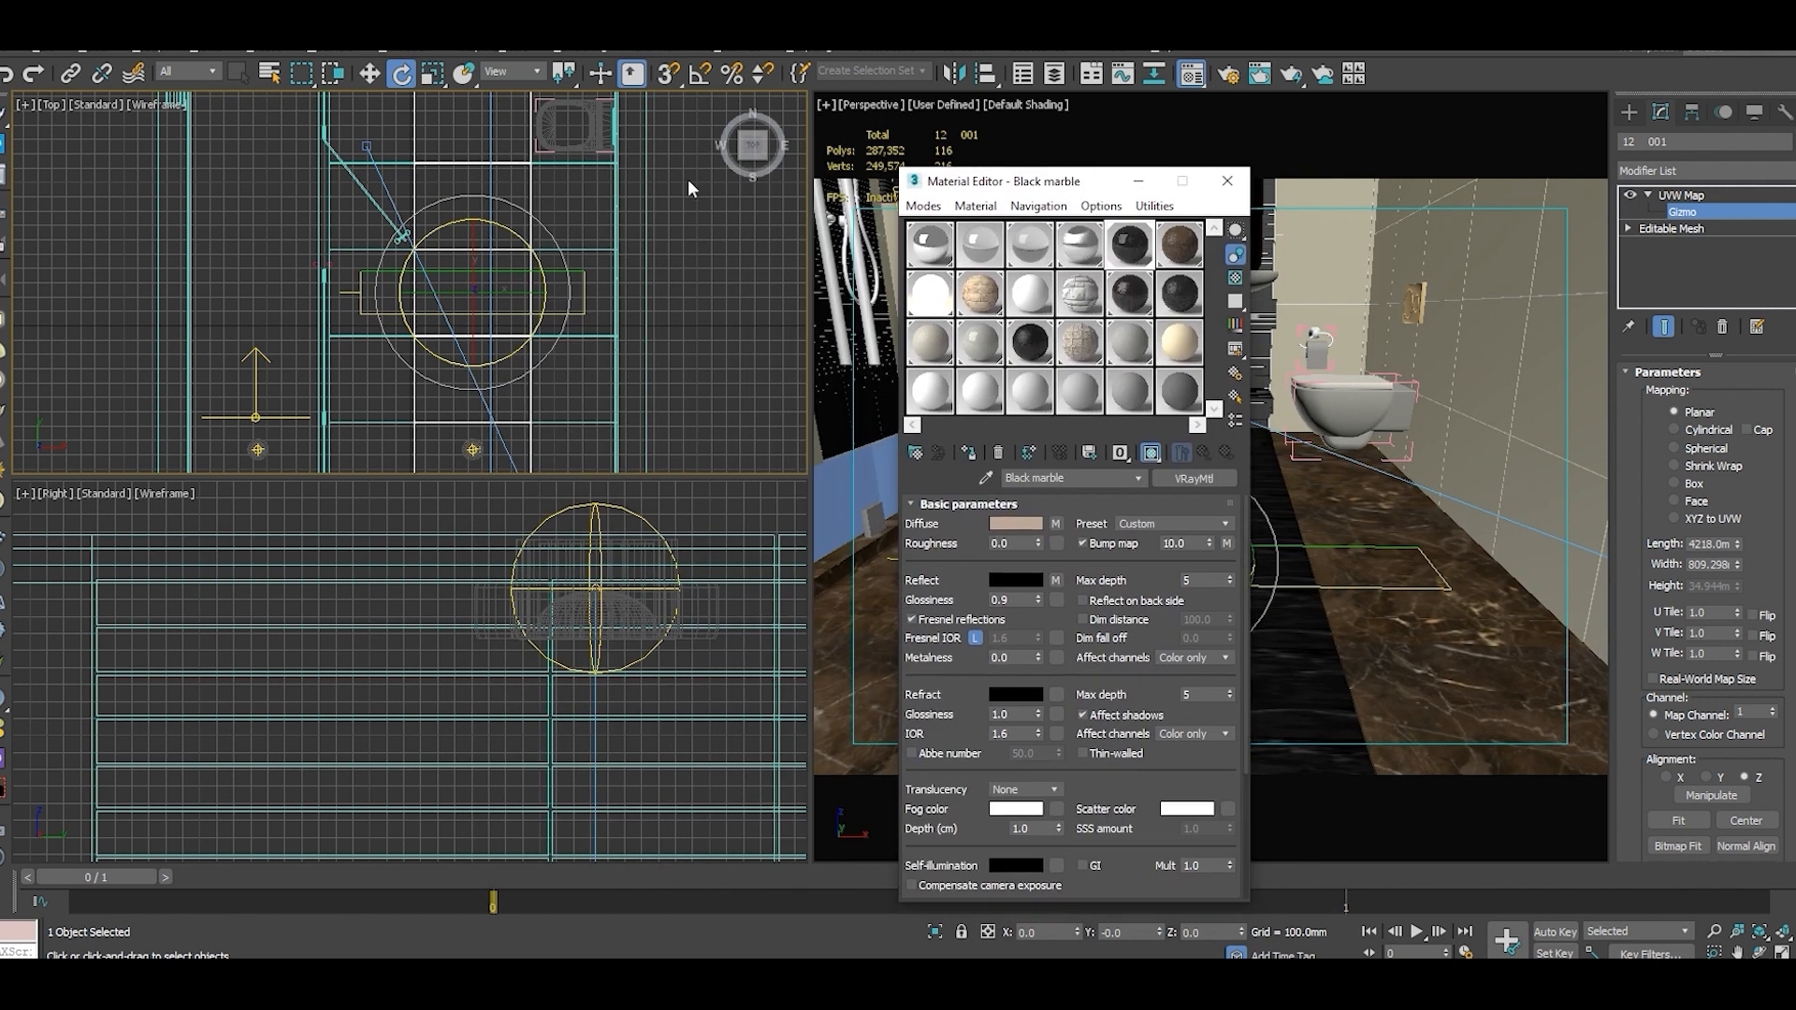
# Enlarge the rotated UVW Map gizmo along X and Y in the Top view to span the full floor width.
pyautogui.click(431, 73)
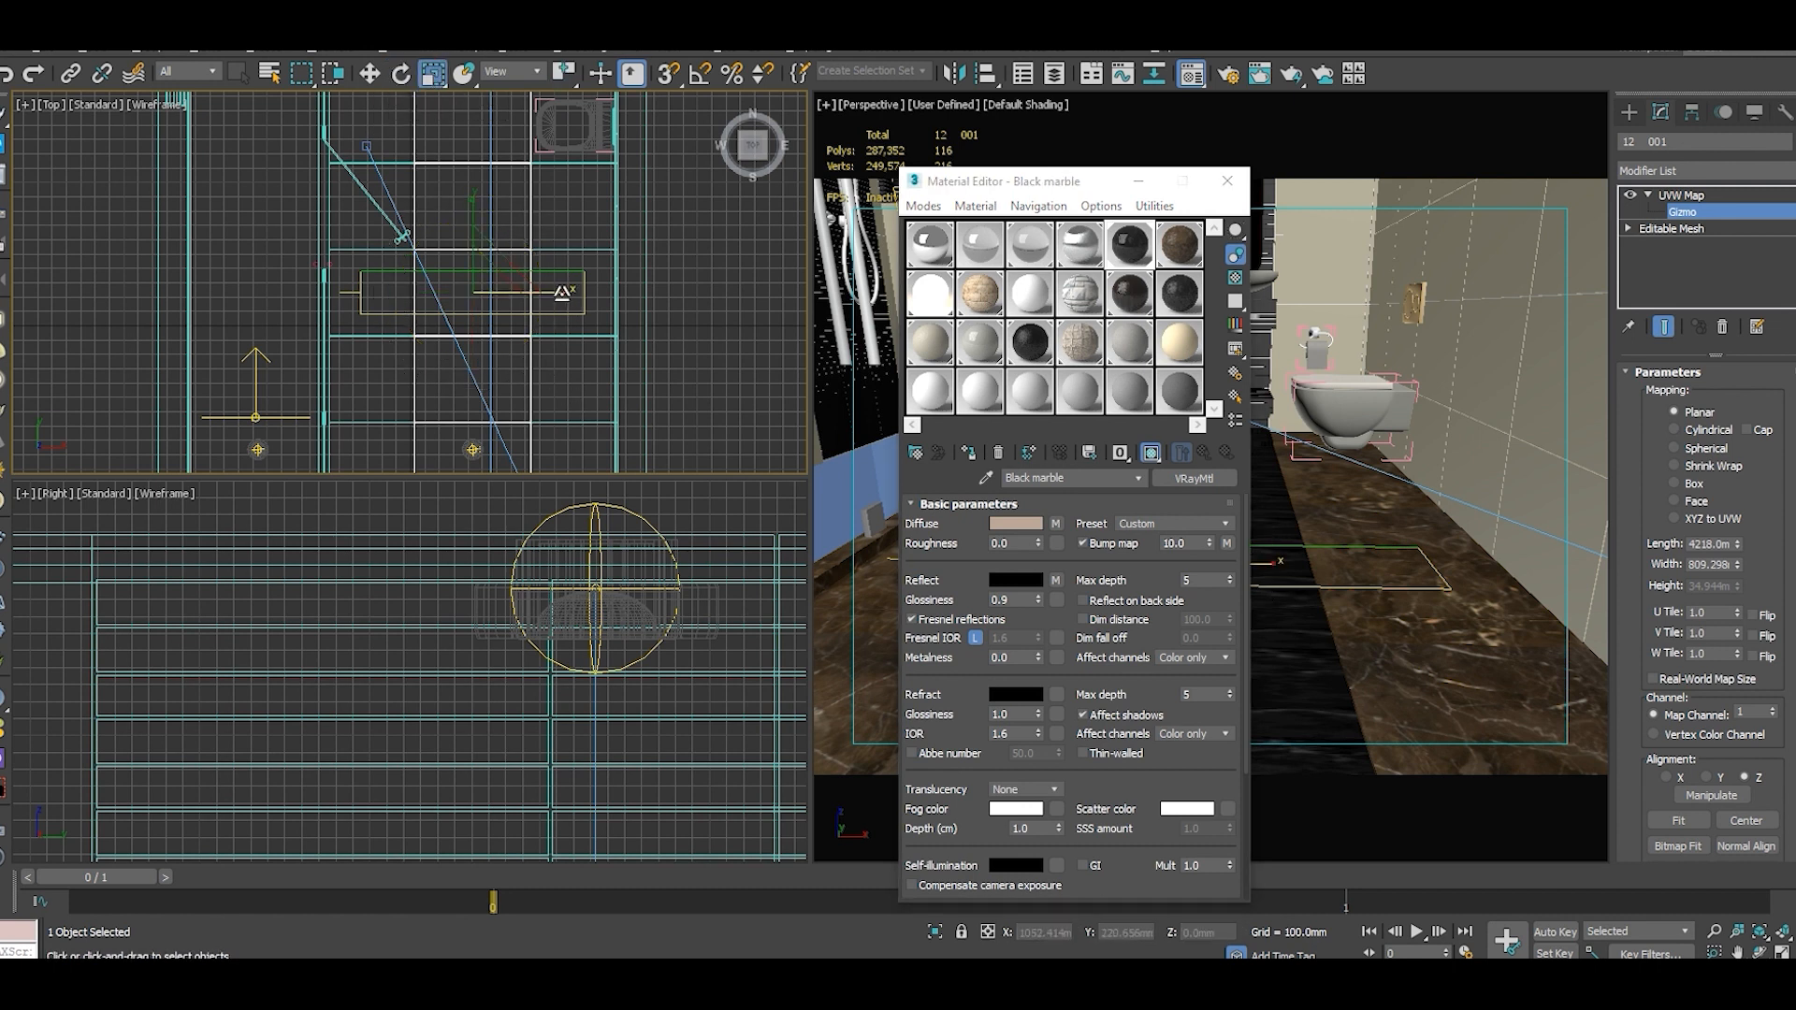
pyautogui.moveTo(563, 293); pyautogui.dragTo(580, 257)
pyautogui.moveTo(474, 208); pyautogui.dragTo(485, 125)
pyautogui.click(1087, 178)
pyautogui.moveTo(1087, 177)
pyautogui.mouseDown()
pyautogui.moveTo(630, 149)
pyautogui.moveTo(749, 176)
pyautogui.moveTo(521, 168)
pyautogui.moveTo(1004, 266)
pyautogui.mouseUp()
pyautogui.scroll(2, 475, 261)
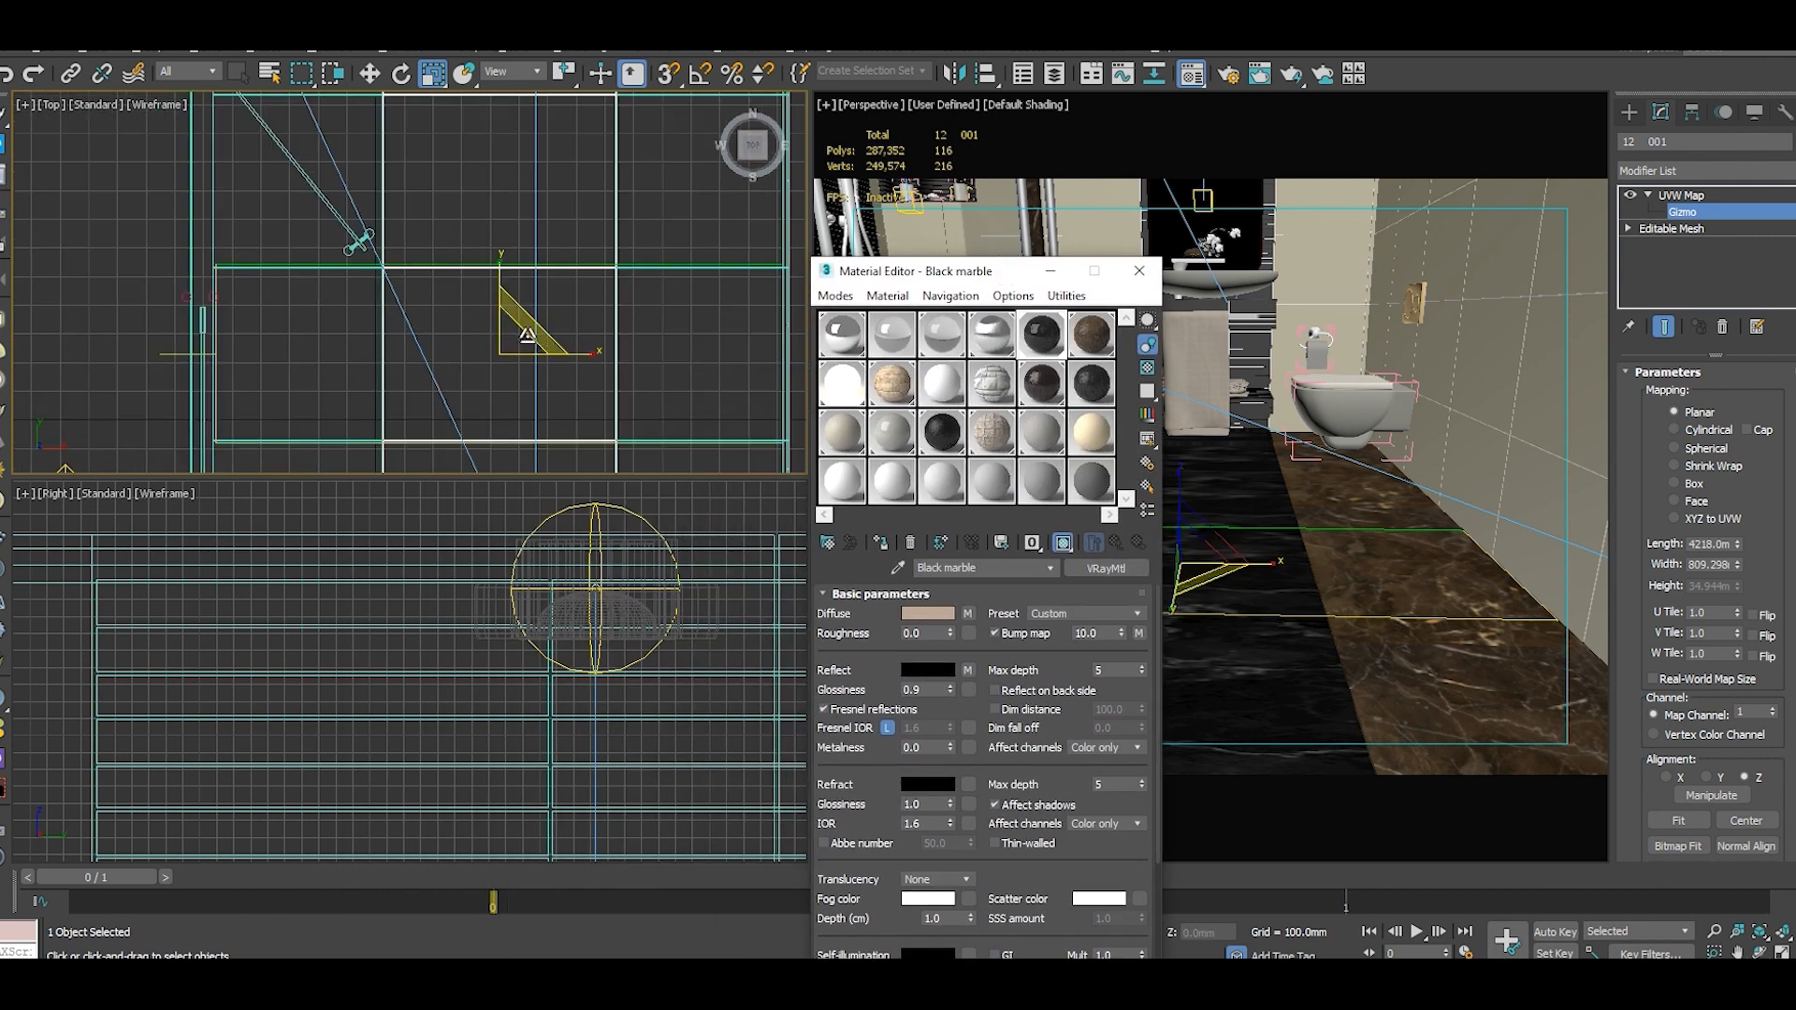
pyautogui.scroll(-2, 535, 297)
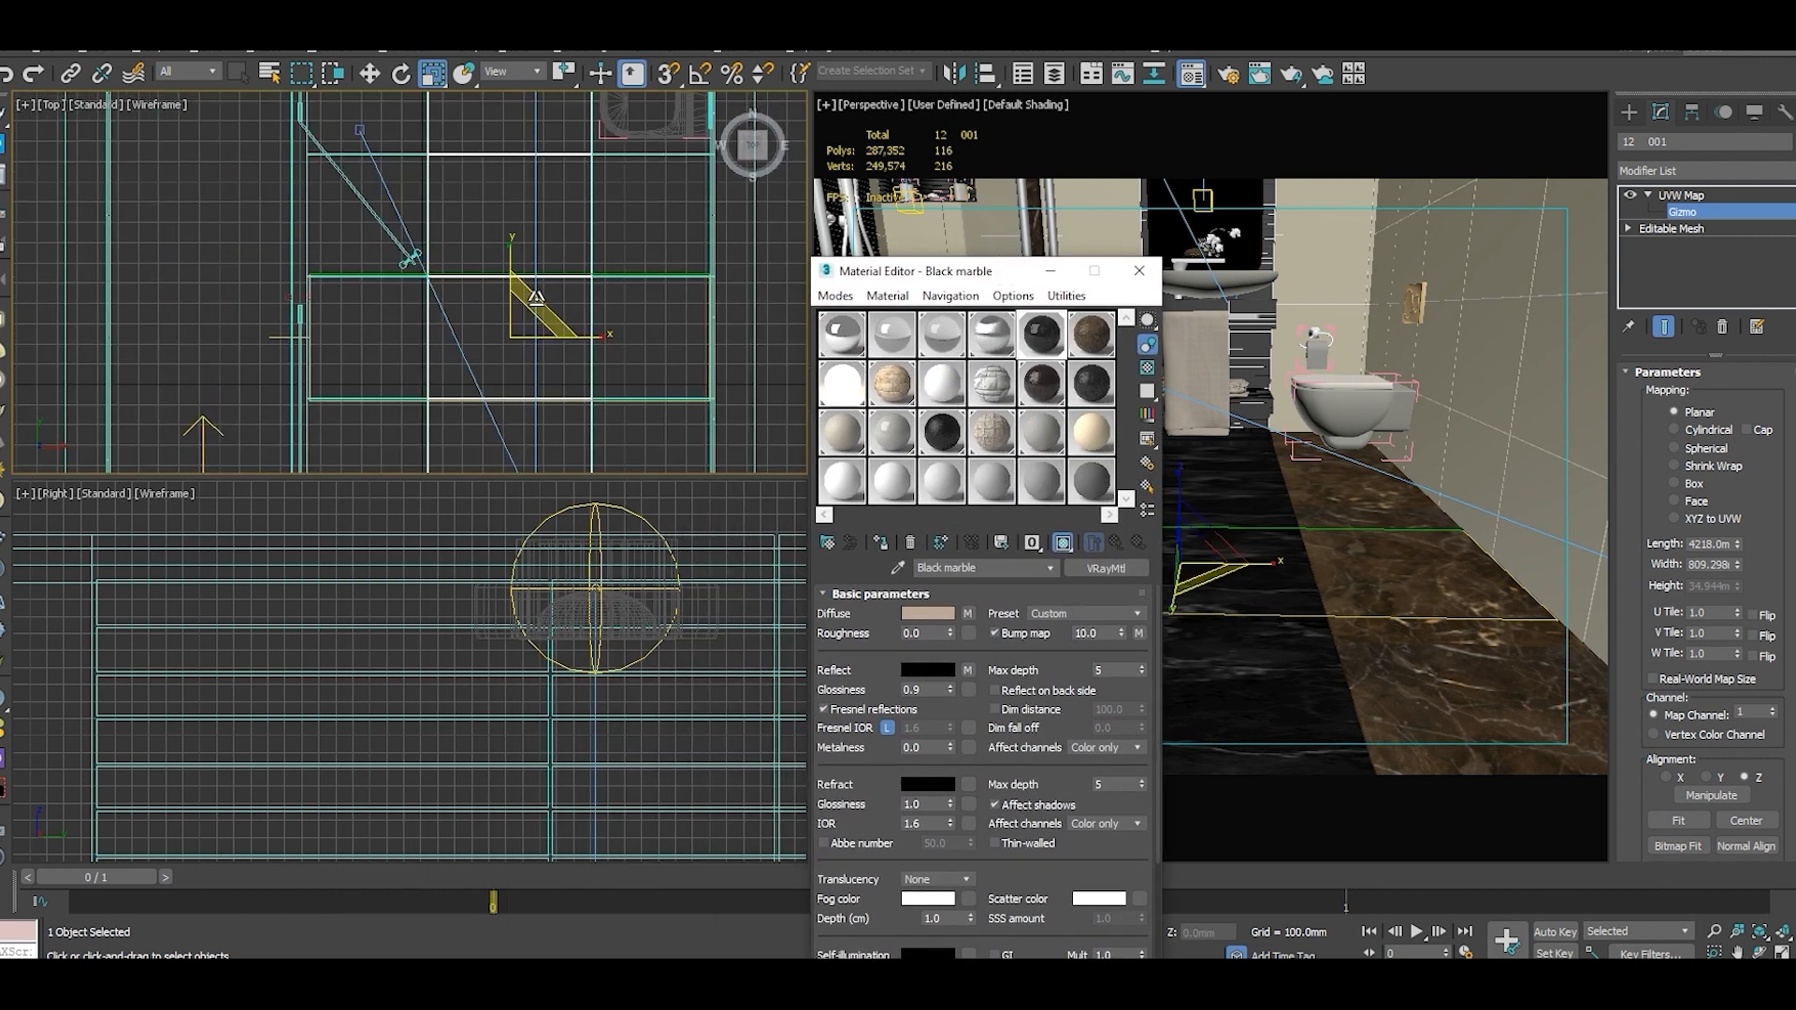
# Nudge the UVW Map gizmo in the Top view and check the marble pattern on the strip in the Perspective view.
pyautogui.click(371, 73)
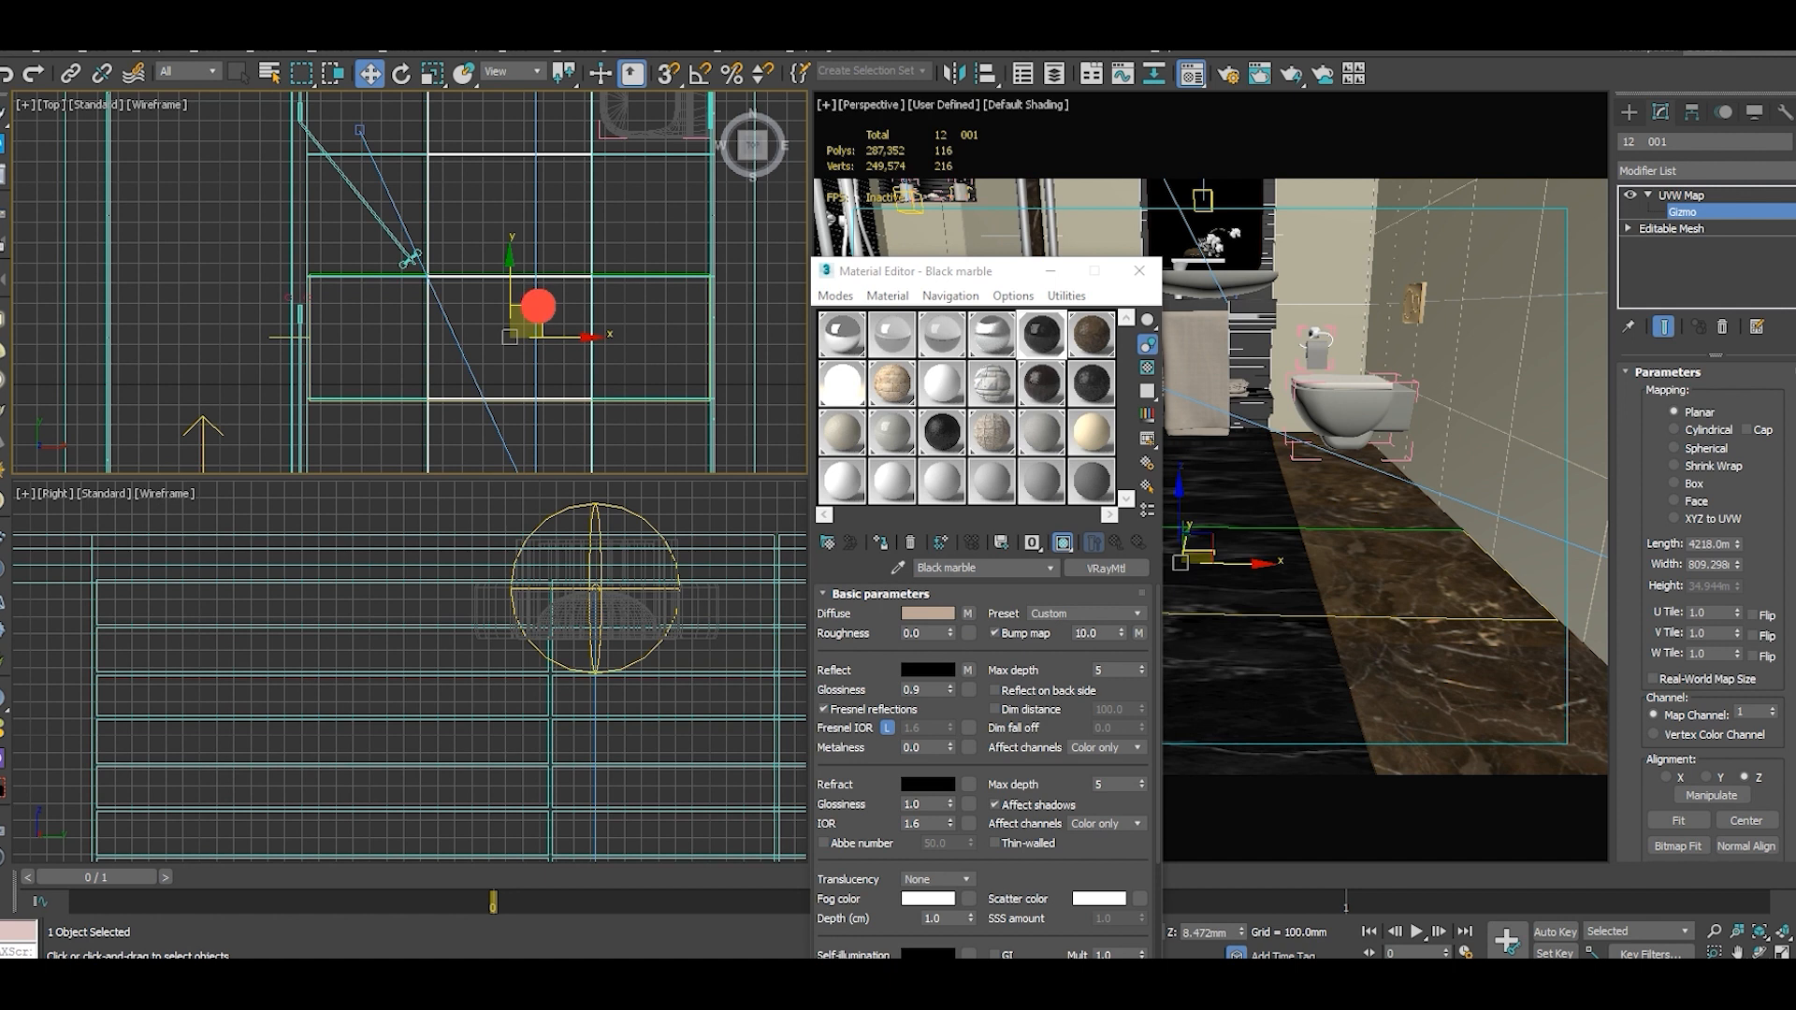
pyautogui.moveTo(538, 306); pyautogui.dragTo(508, 281)
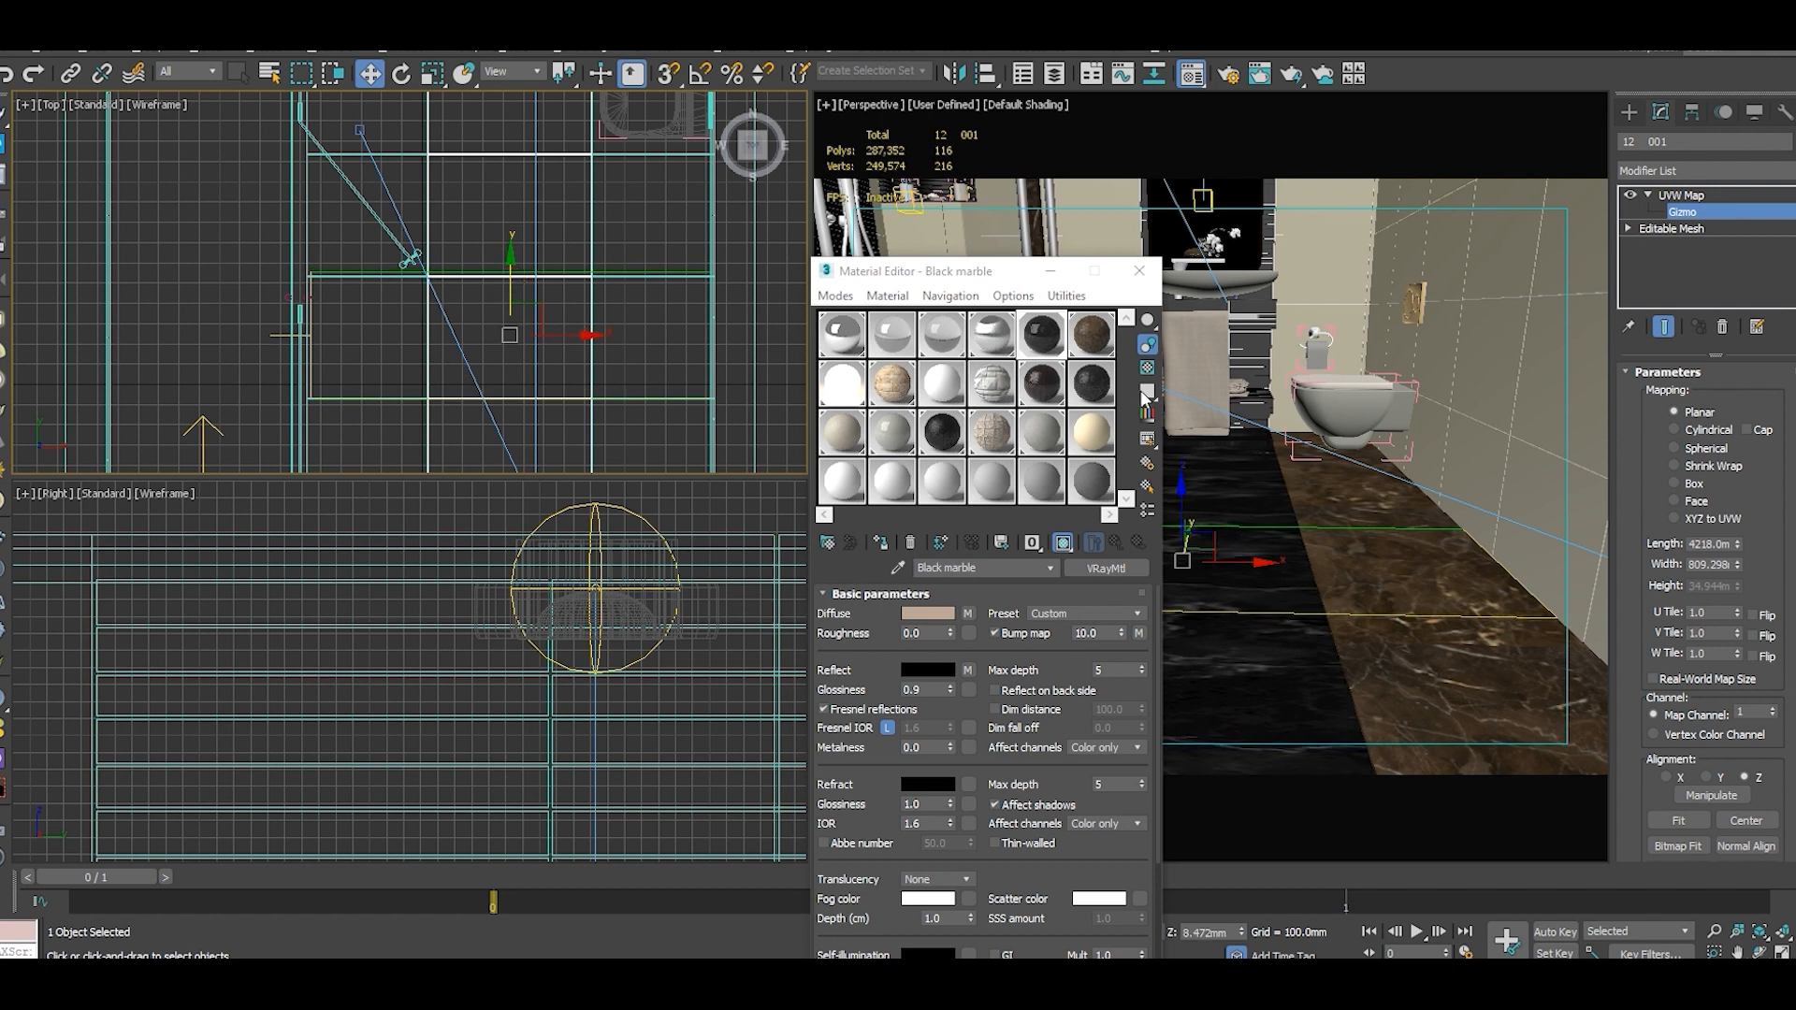
pyautogui.moveTo(1016, 273); pyautogui.dragTo(623, 236)
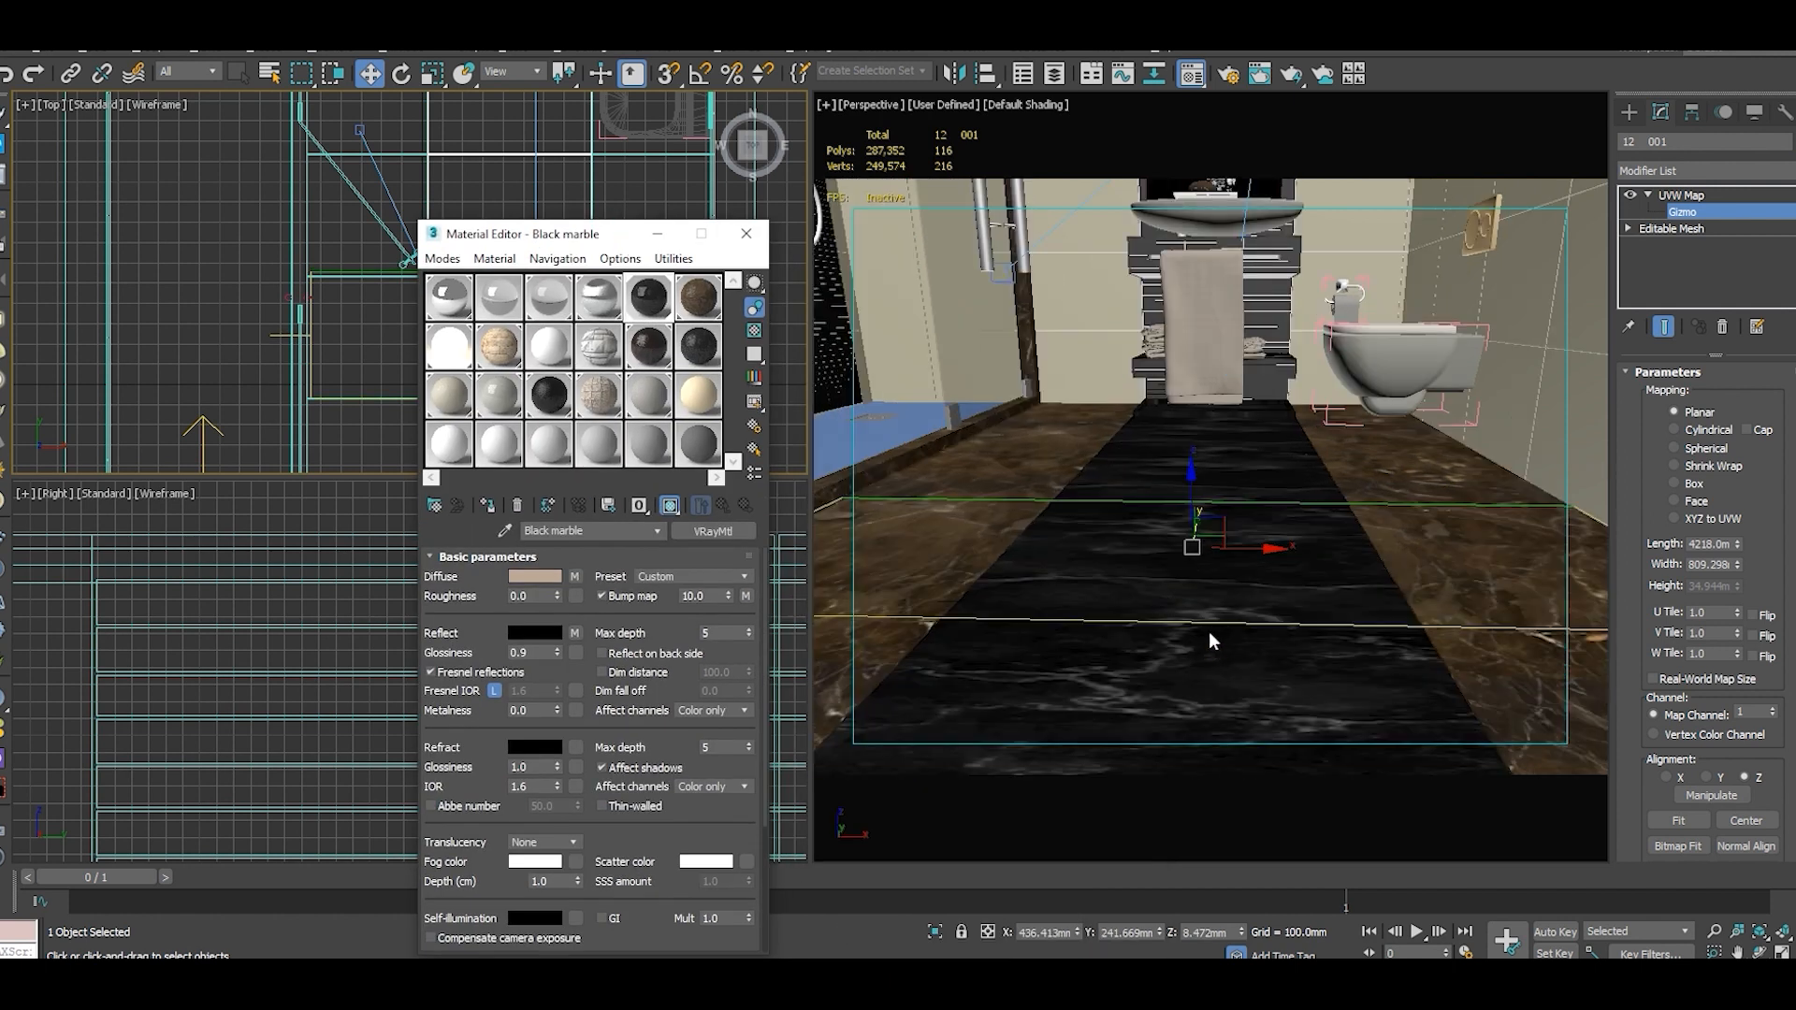
pyautogui.scroll(-3, 1204, 592)
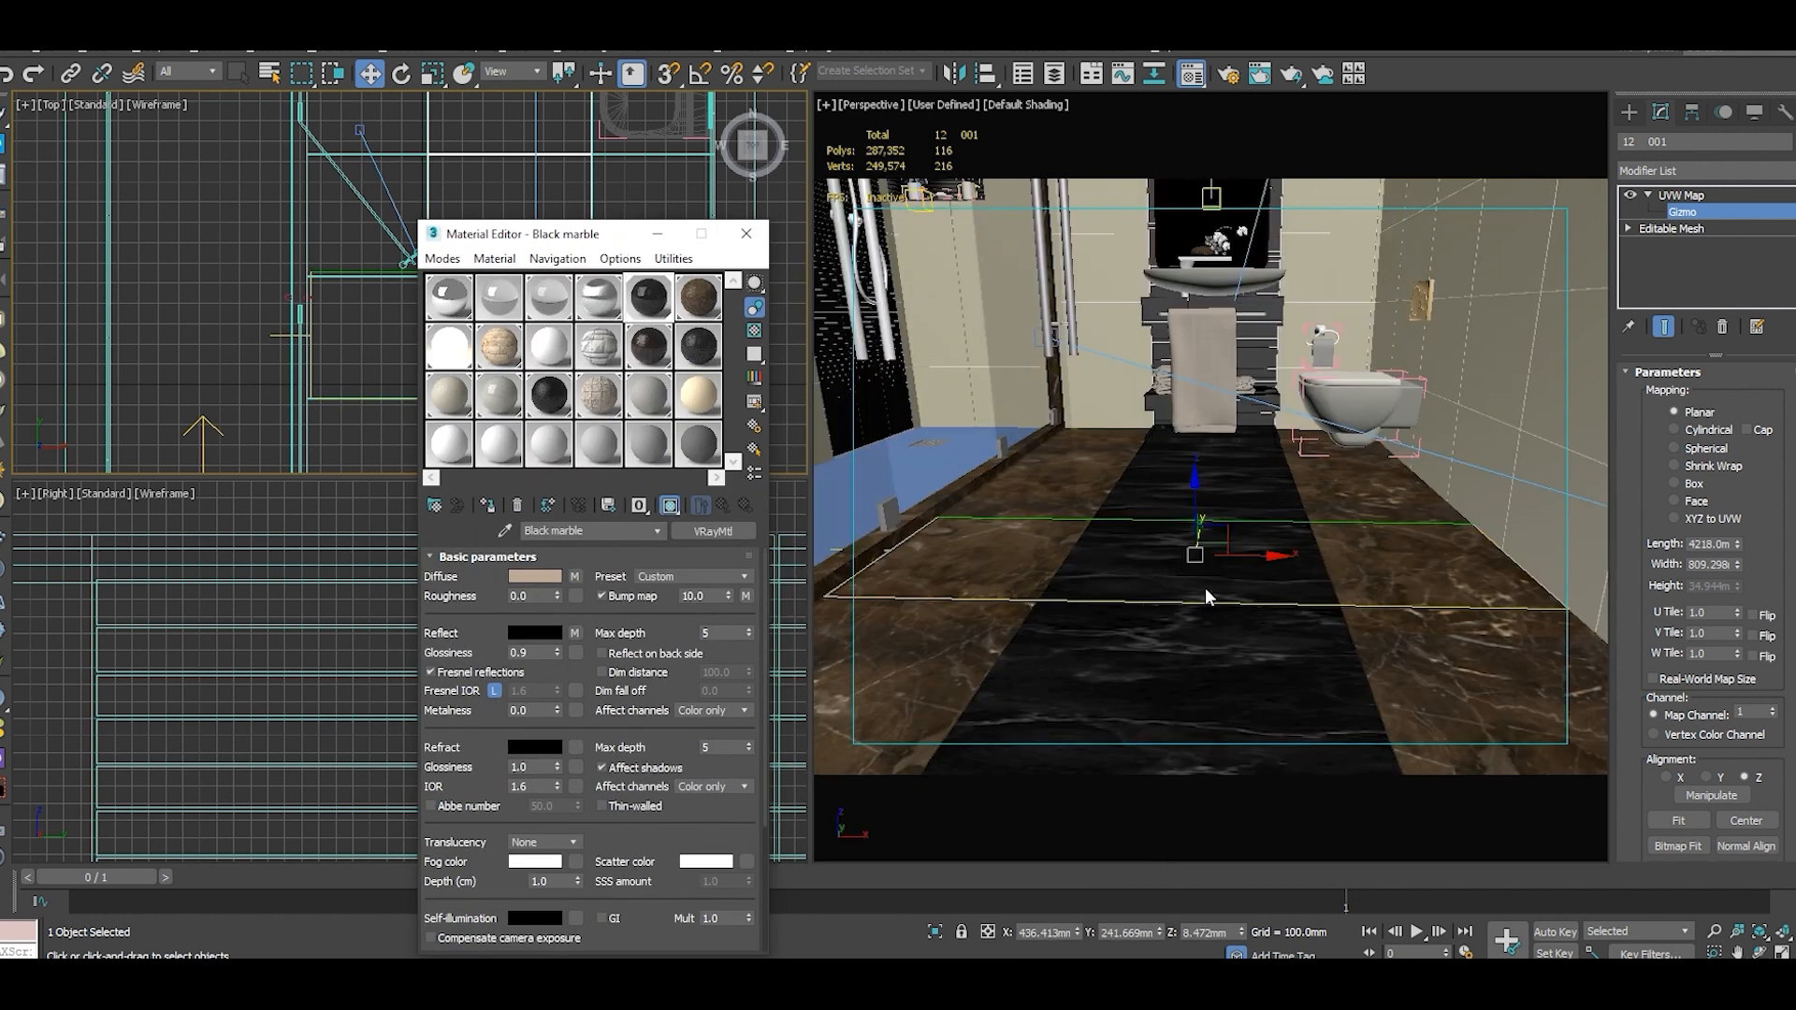
pyautogui.moveTo(604, 236); pyautogui.dragTo(714, 563)
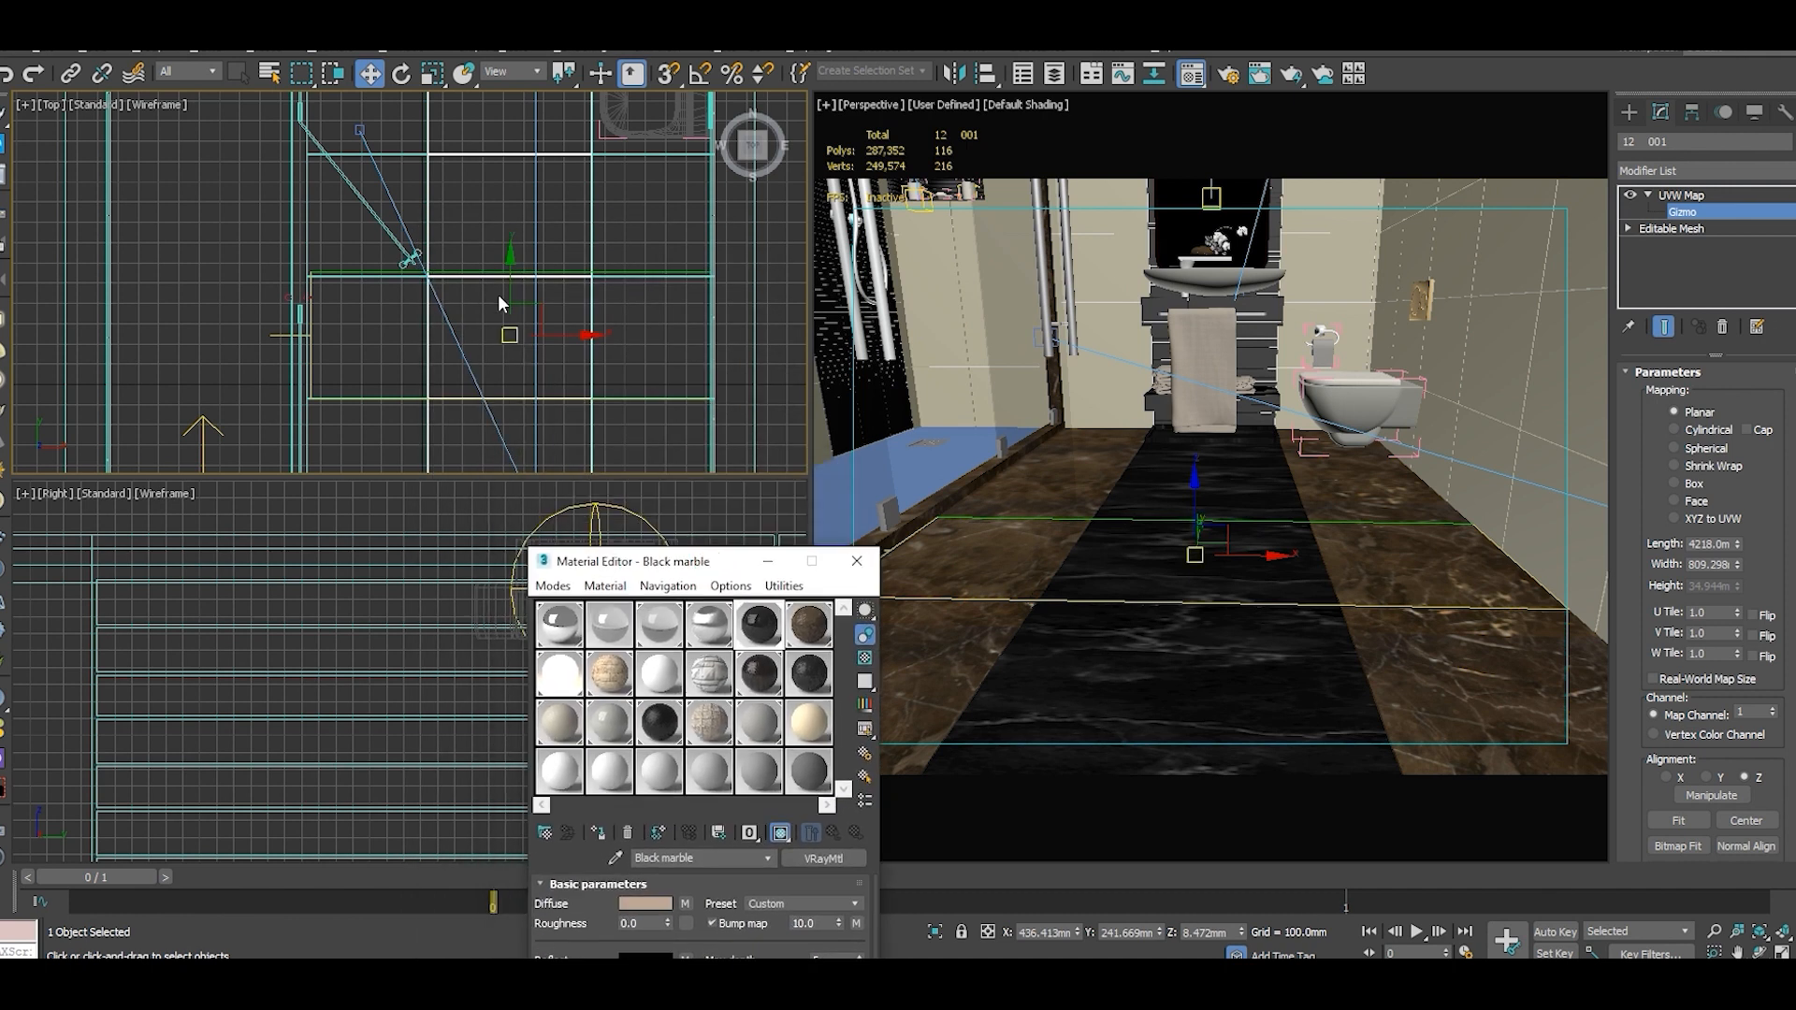
# Scale the UVW Map gizmo down to the black strip's width and move it along Y to about -347 mm.
pyautogui.scroll(2, 498, 294)
pyautogui.click(433, 73)
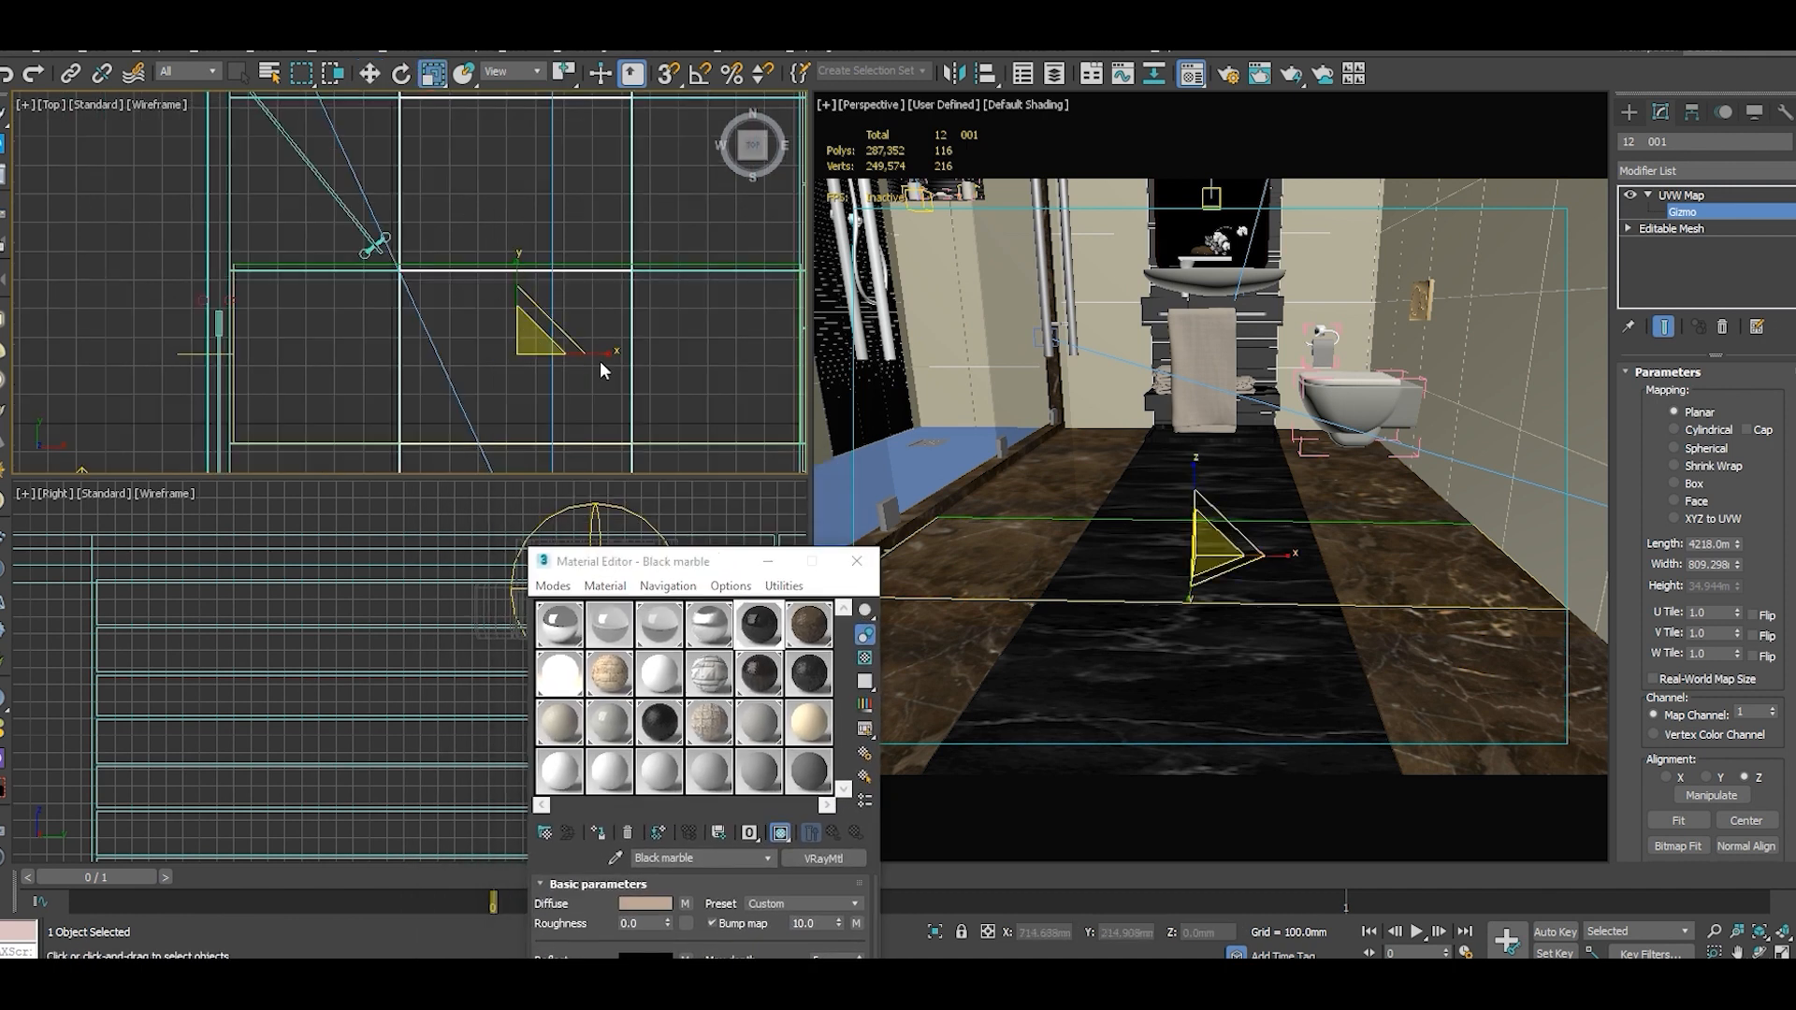
pyautogui.moveTo(608, 355); pyautogui.dragTo(506, 473)
pyautogui.click(369, 74)
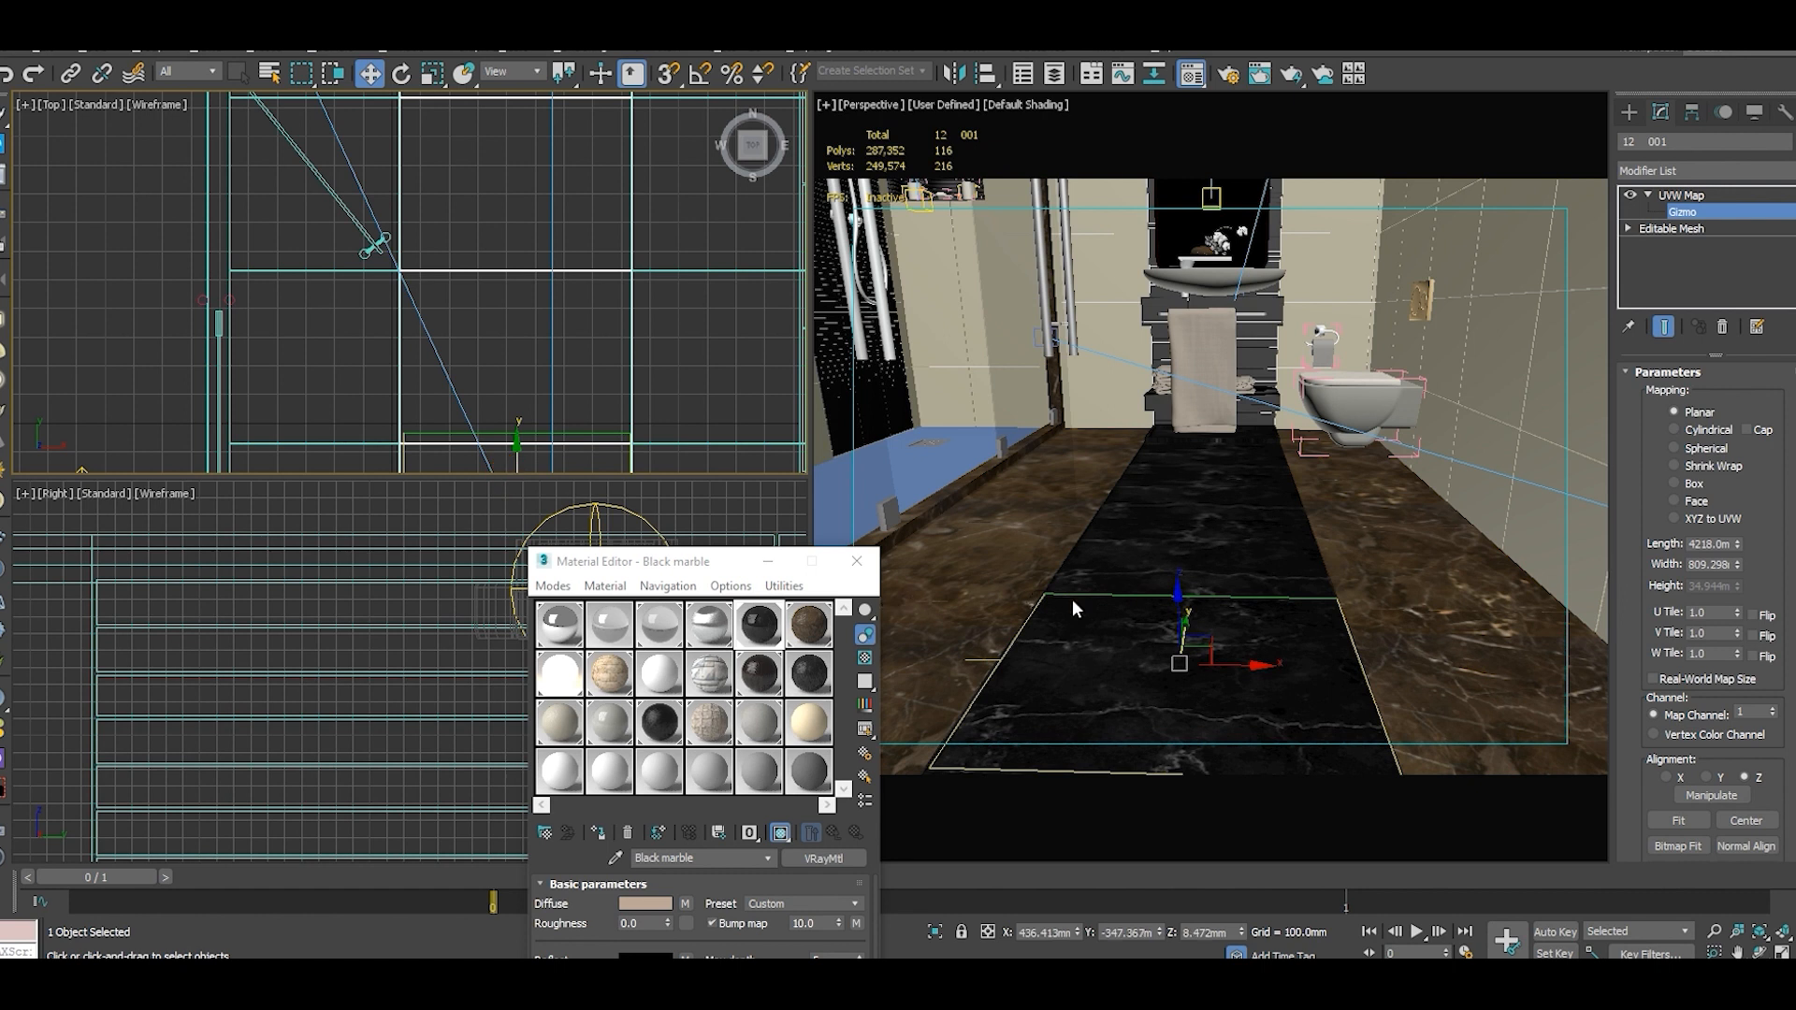
# Inspect the vein size and direction of the black marble floor strip from close up and farther away.
pyautogui.scroll(5, 1202, 589)
pyautogui.moveTo(1218, 622); pyautogui.dragTo(1212, 700, button='middle')
pyautogui.scroll(2, 1233, 622)
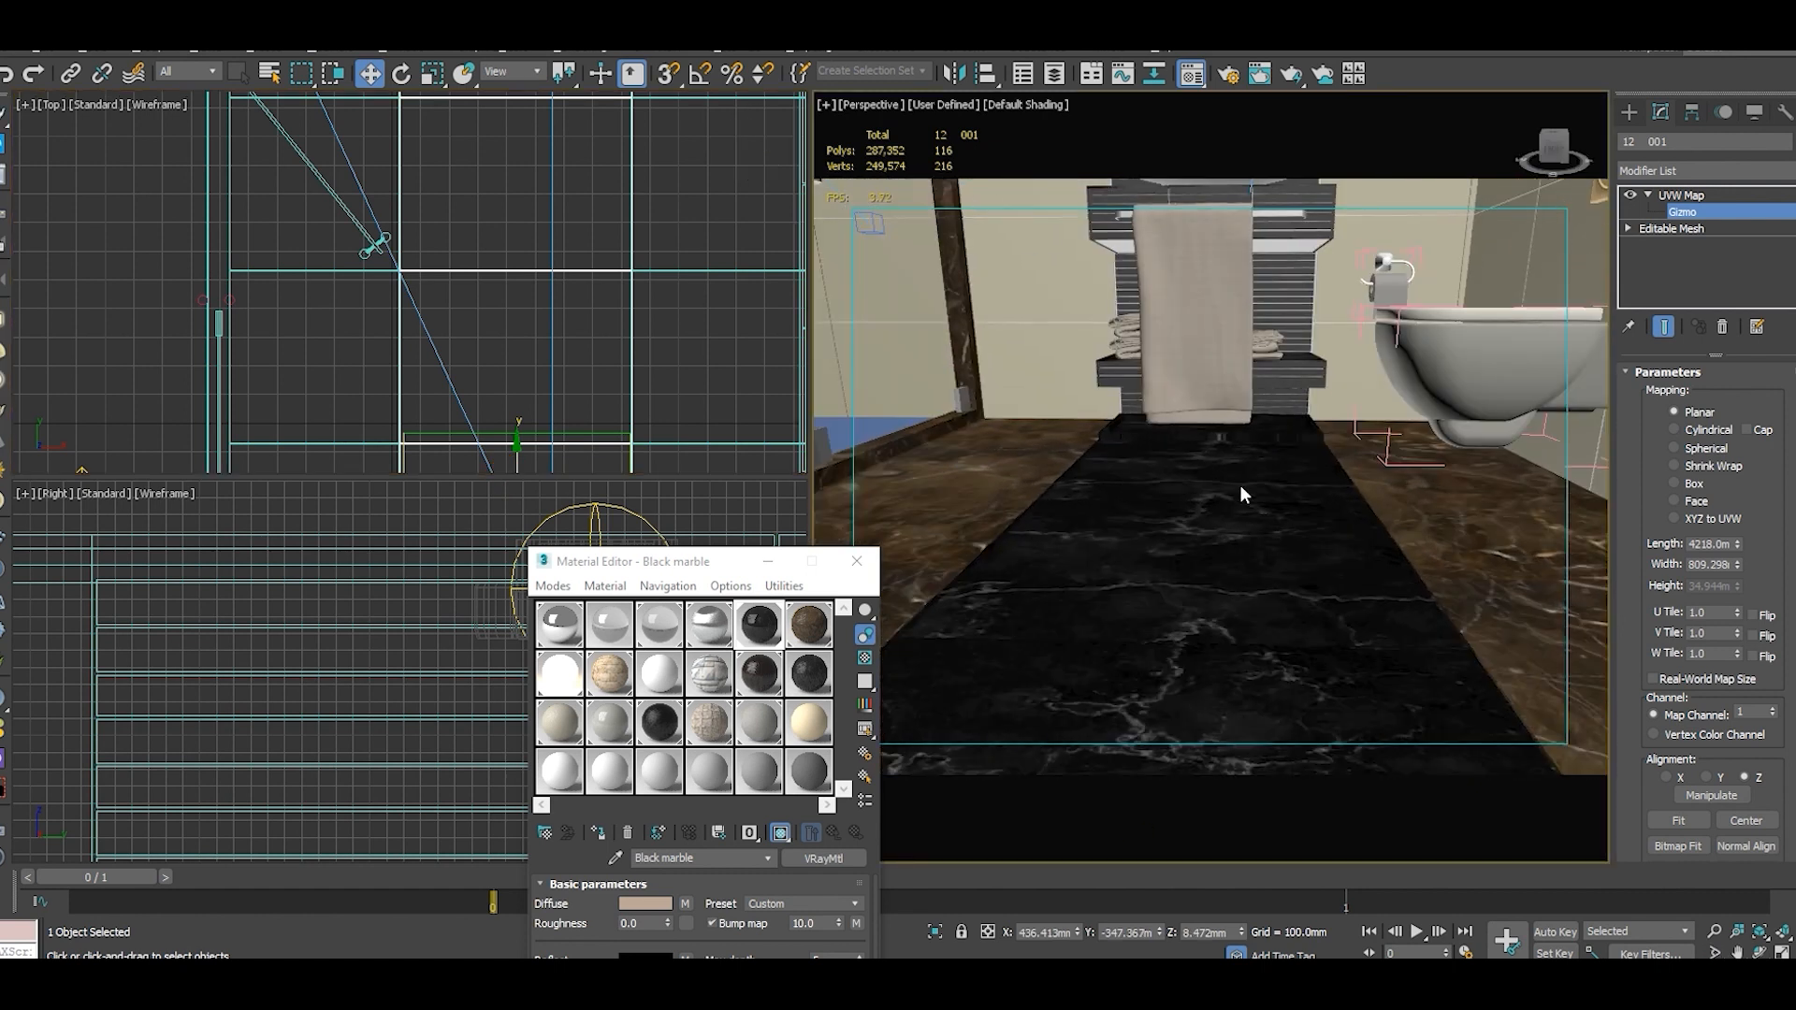
pyautogui.scroll(3, 1241, 482)
pyautogui.scroll(-3, 1241, 482)
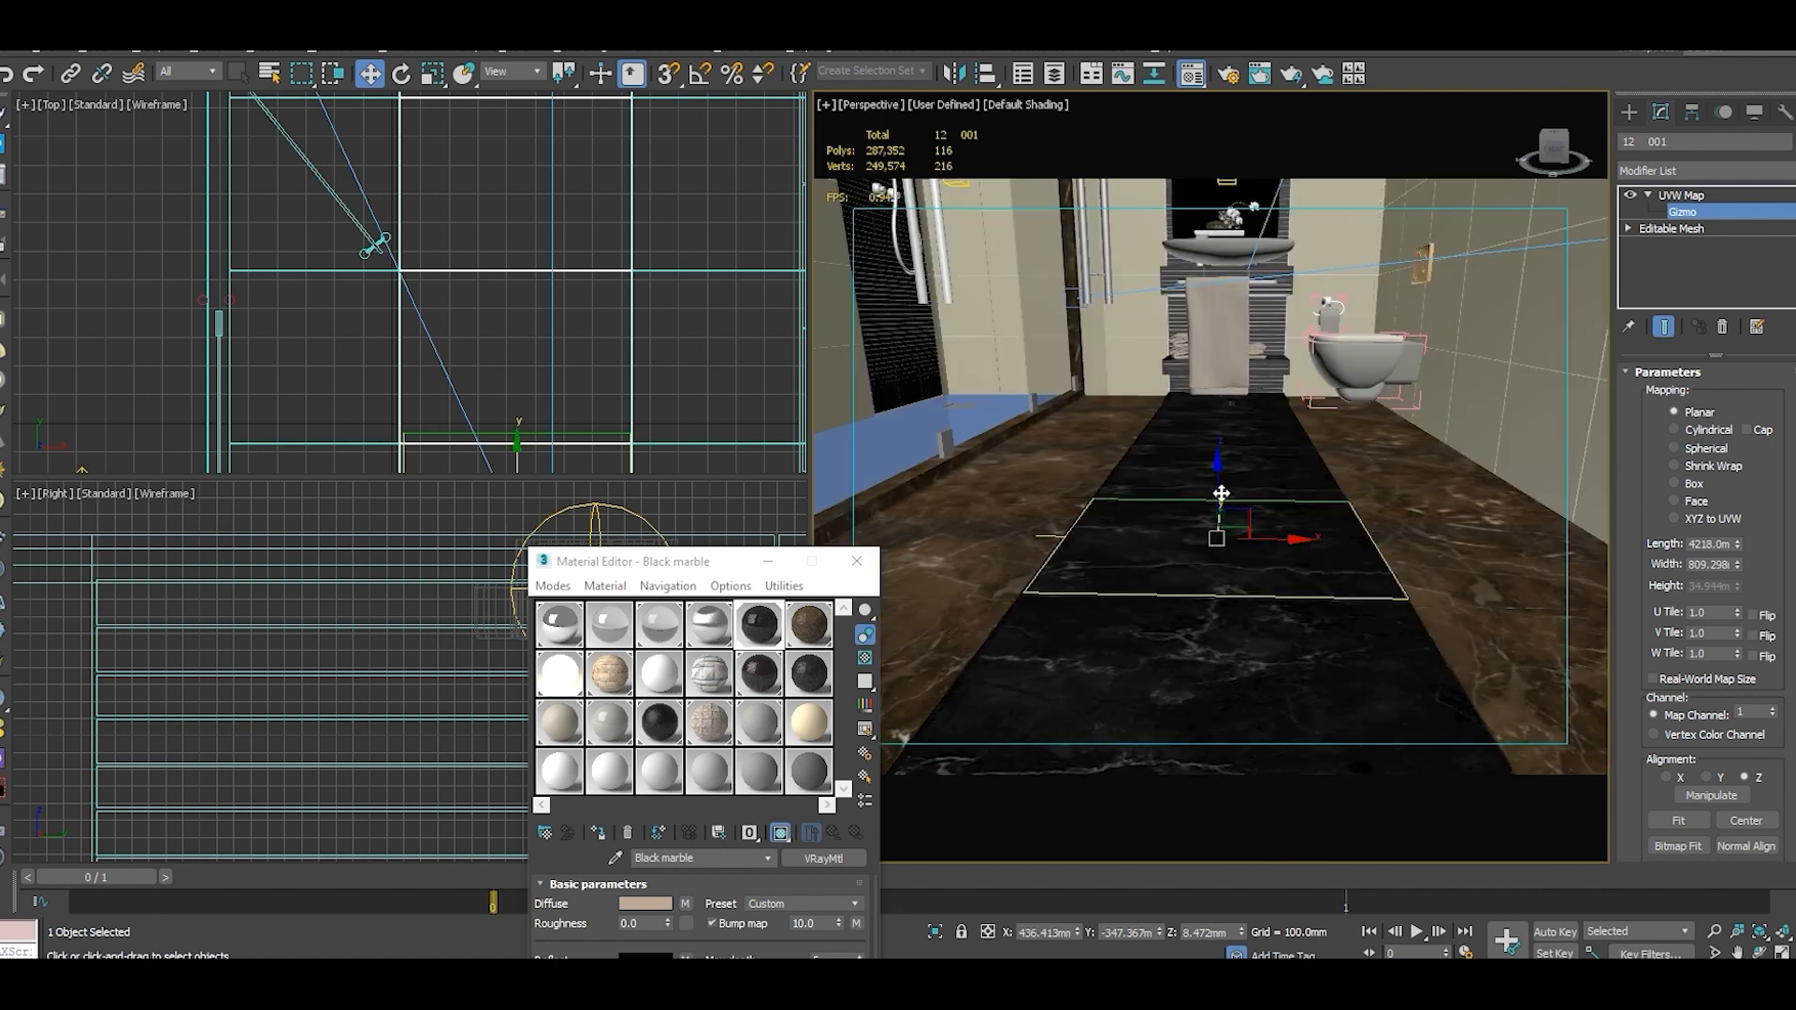
pyautogui.scroll(3, 1219, 497)
pyautogui.scroll(2, 1208, 497)
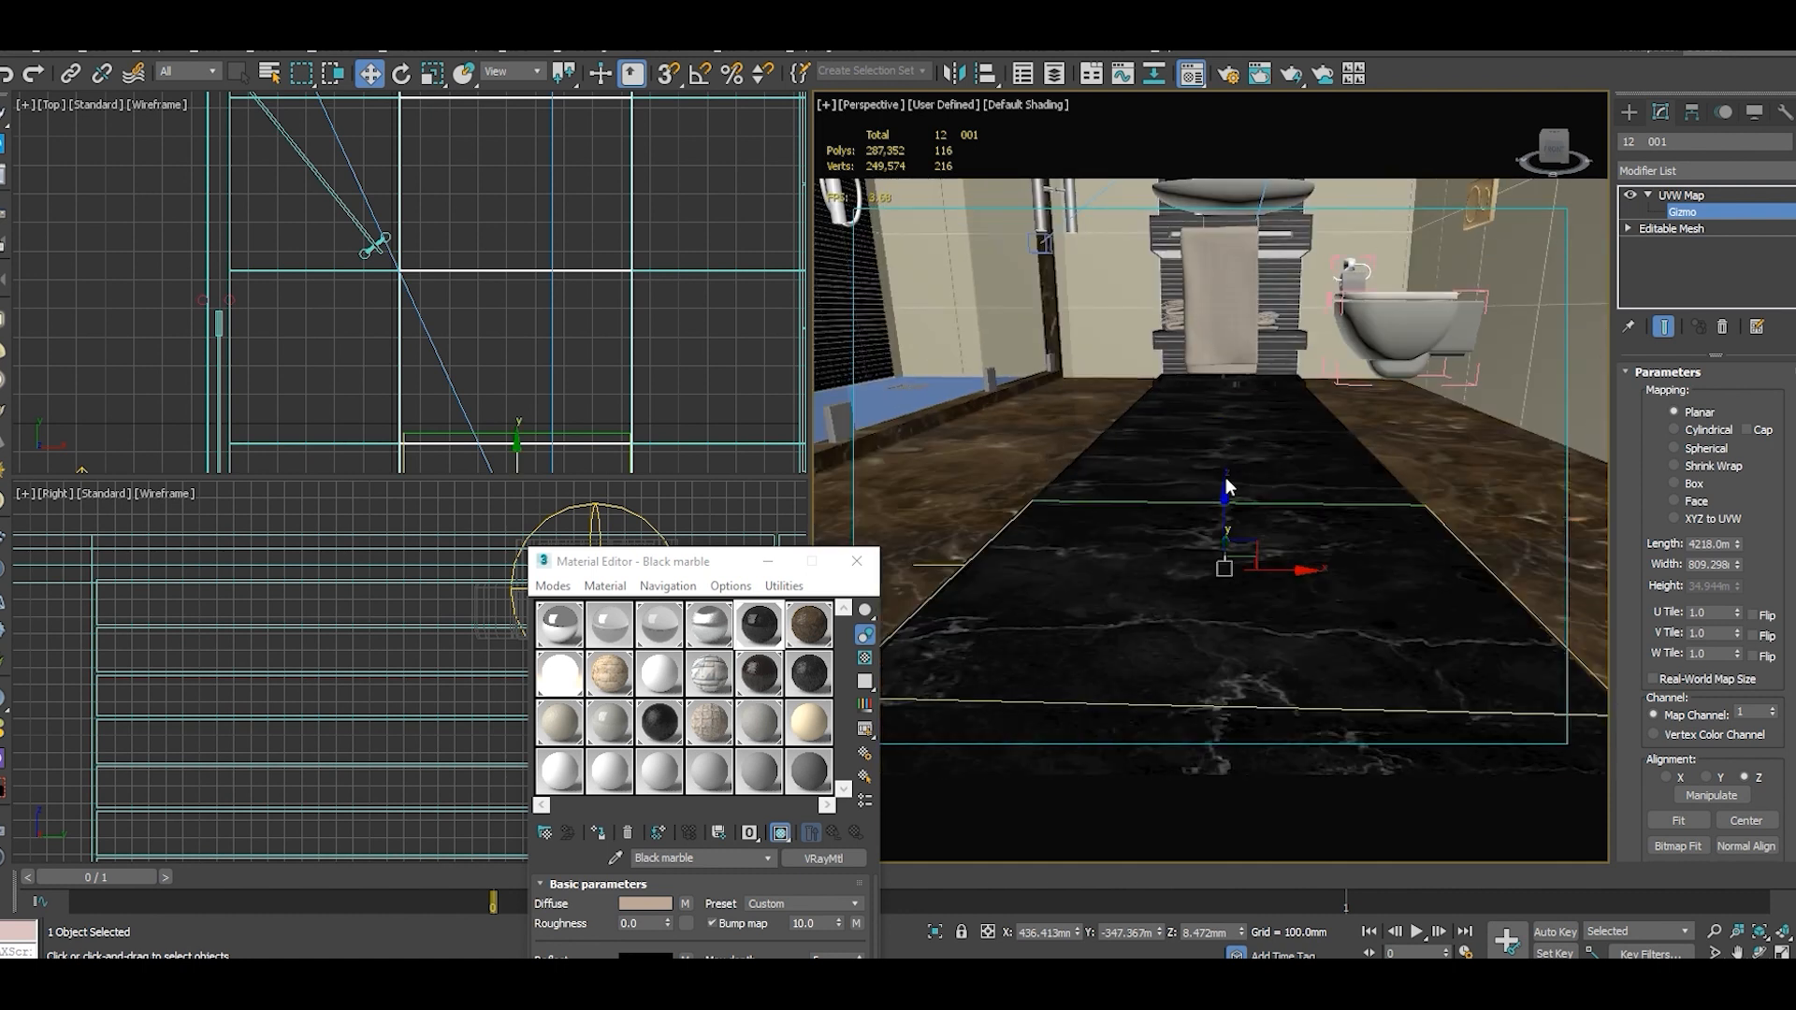
pyautogui.moveTo(1225, 479)
pyautogui.mouseDown(button='middle')
pyautogui.moveTo(1304, 535)
pyautogui.moveTo(1271, 558)
pyautogui.mouseUp(button='middle')
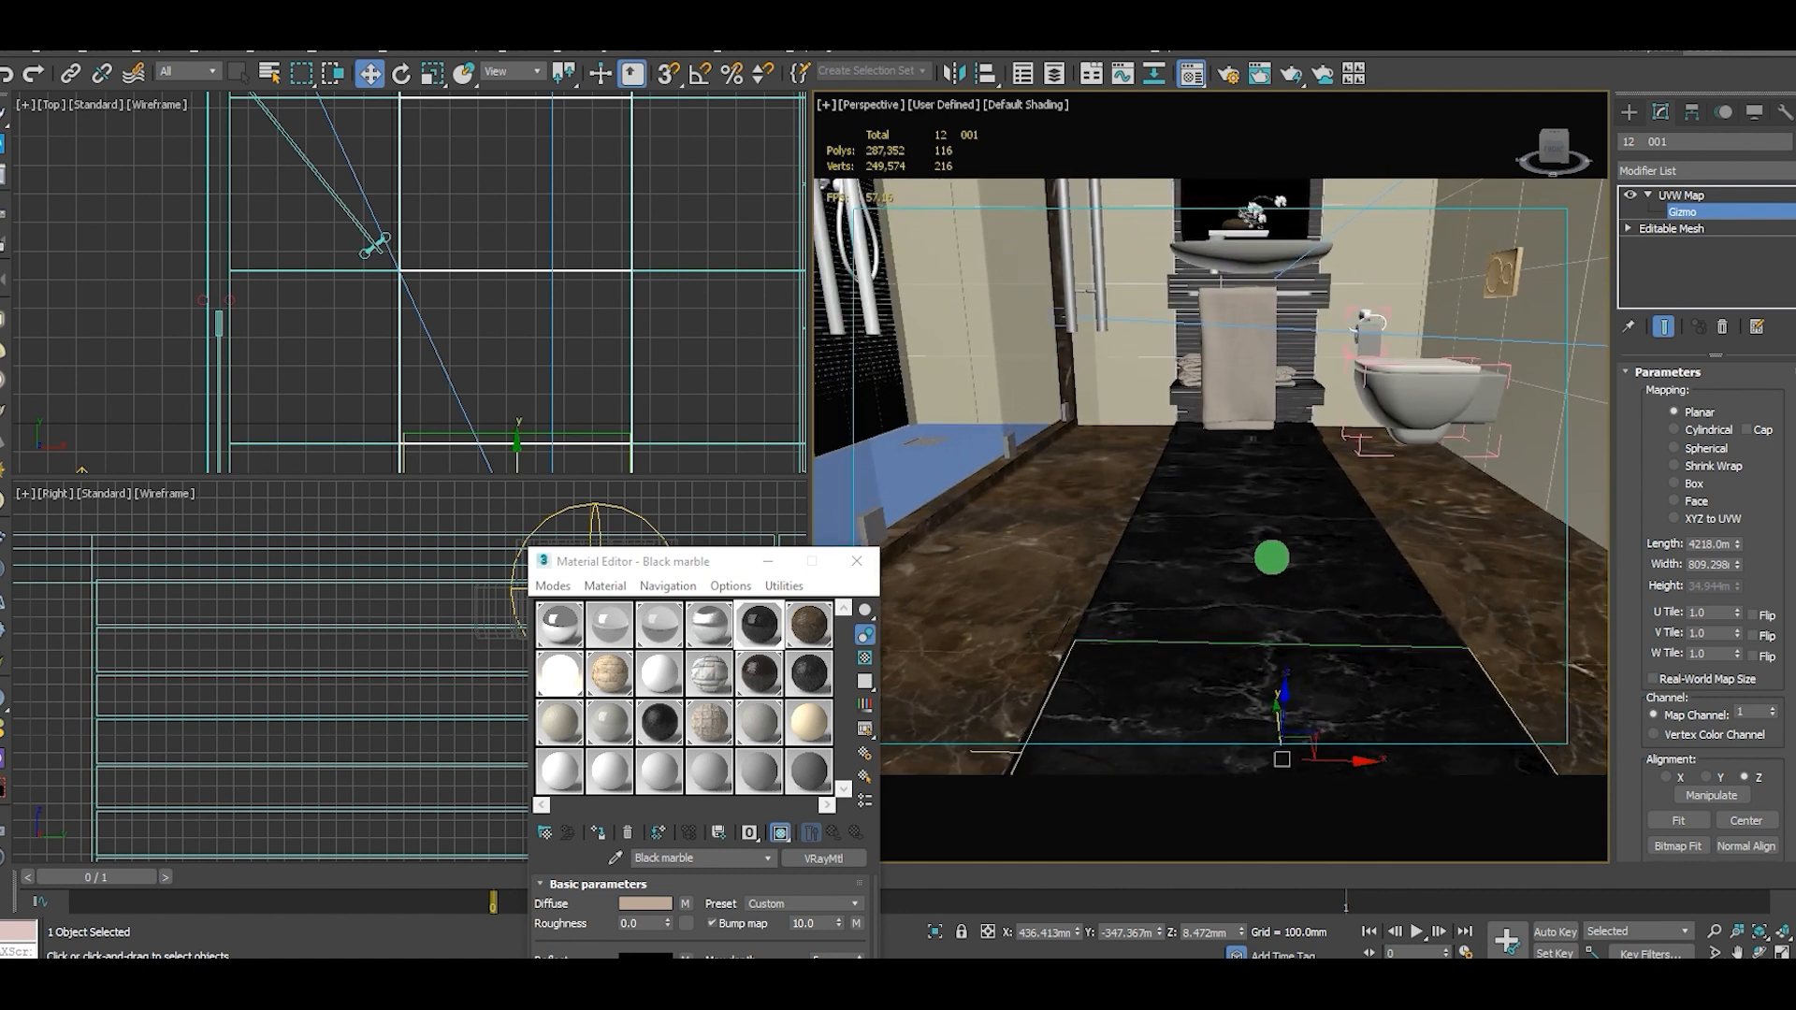
pyautogui.moveTo(1276, 410); pyautogui.dragTo(1247, 445, button='middle')
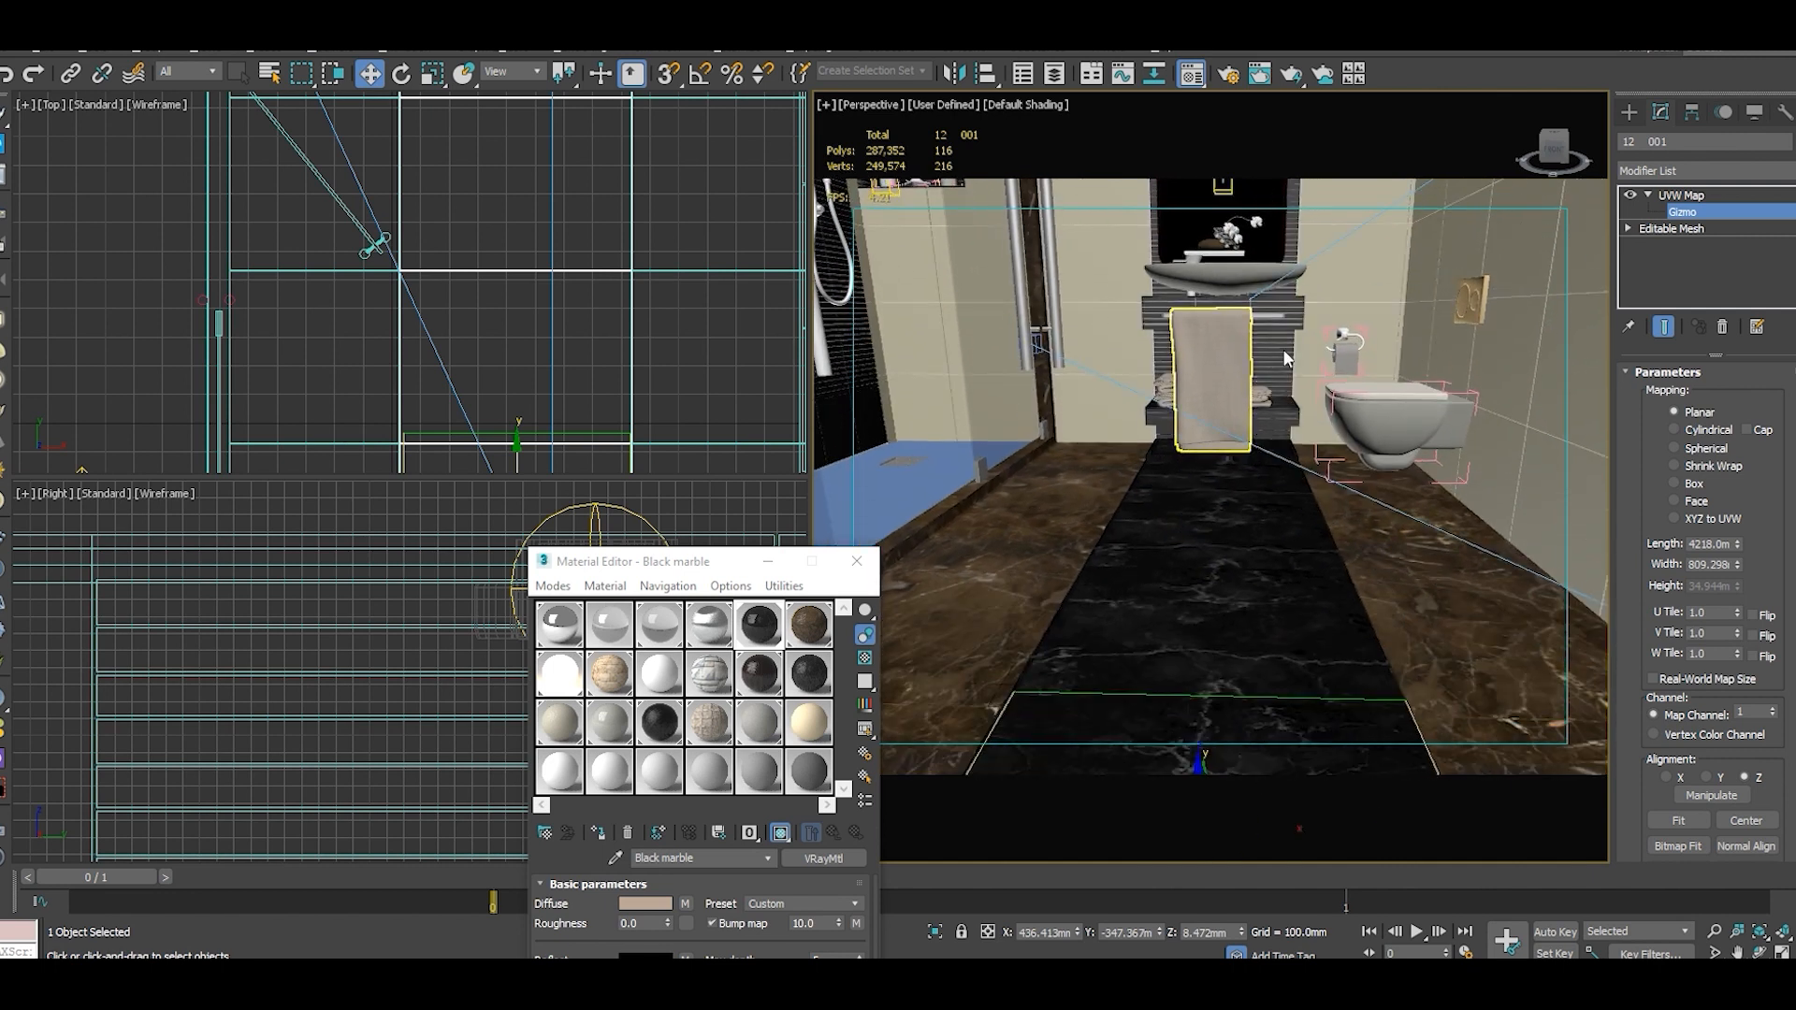
# Leave the floor strip's UVW Map gizmo level and clear the selection of the floor objects.
pyautogui.click(1631, 227)
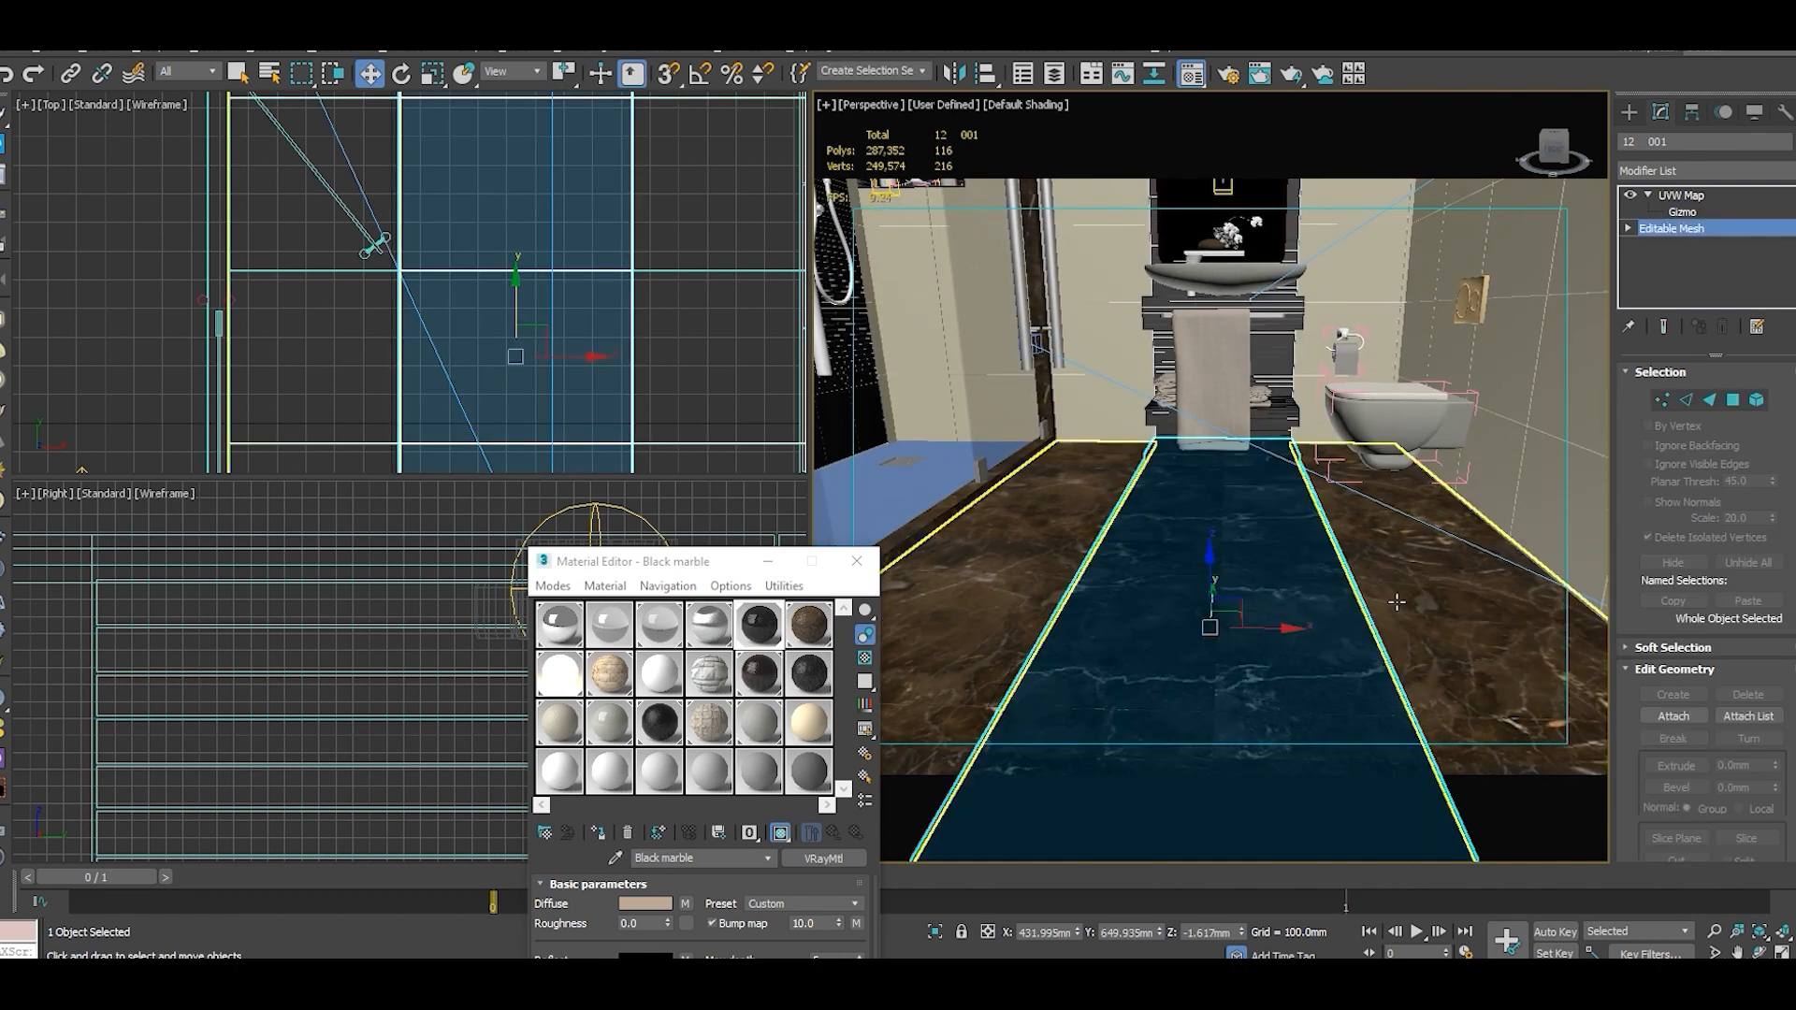
pyautogui.click(1399, 601)
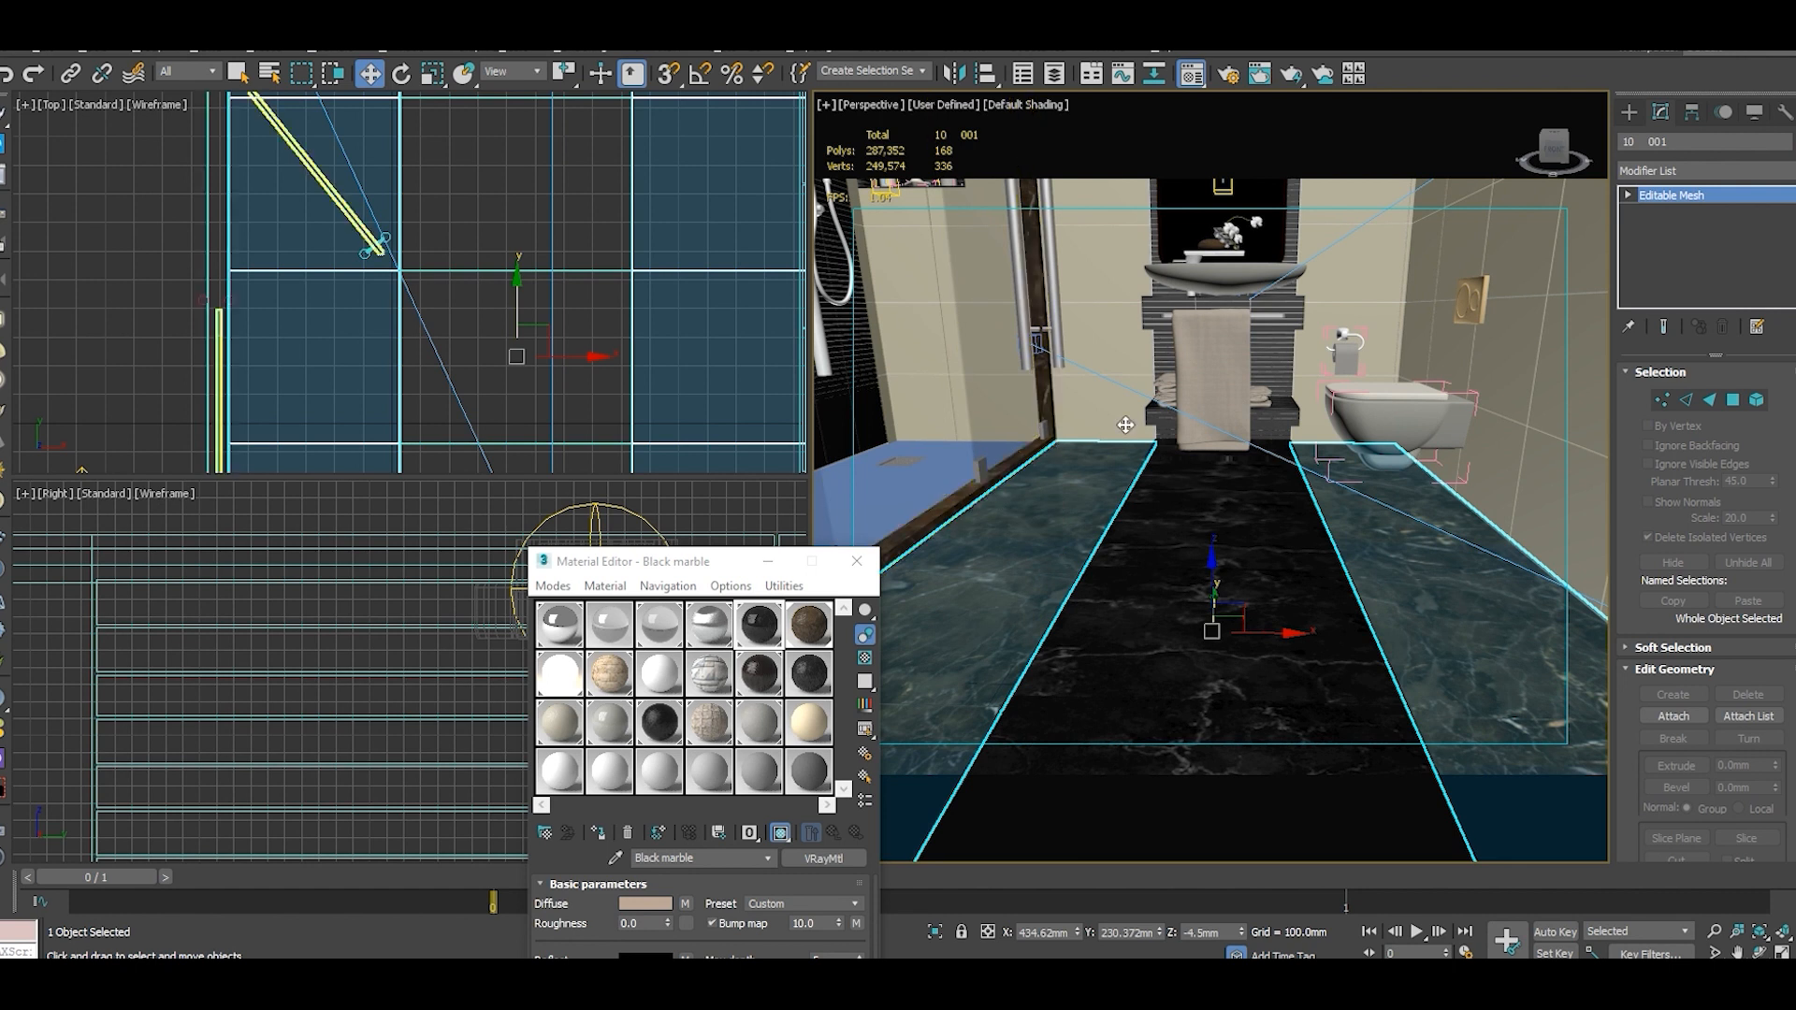
pyautogui.click(440, 355)
pyautogui.click(505, 393)
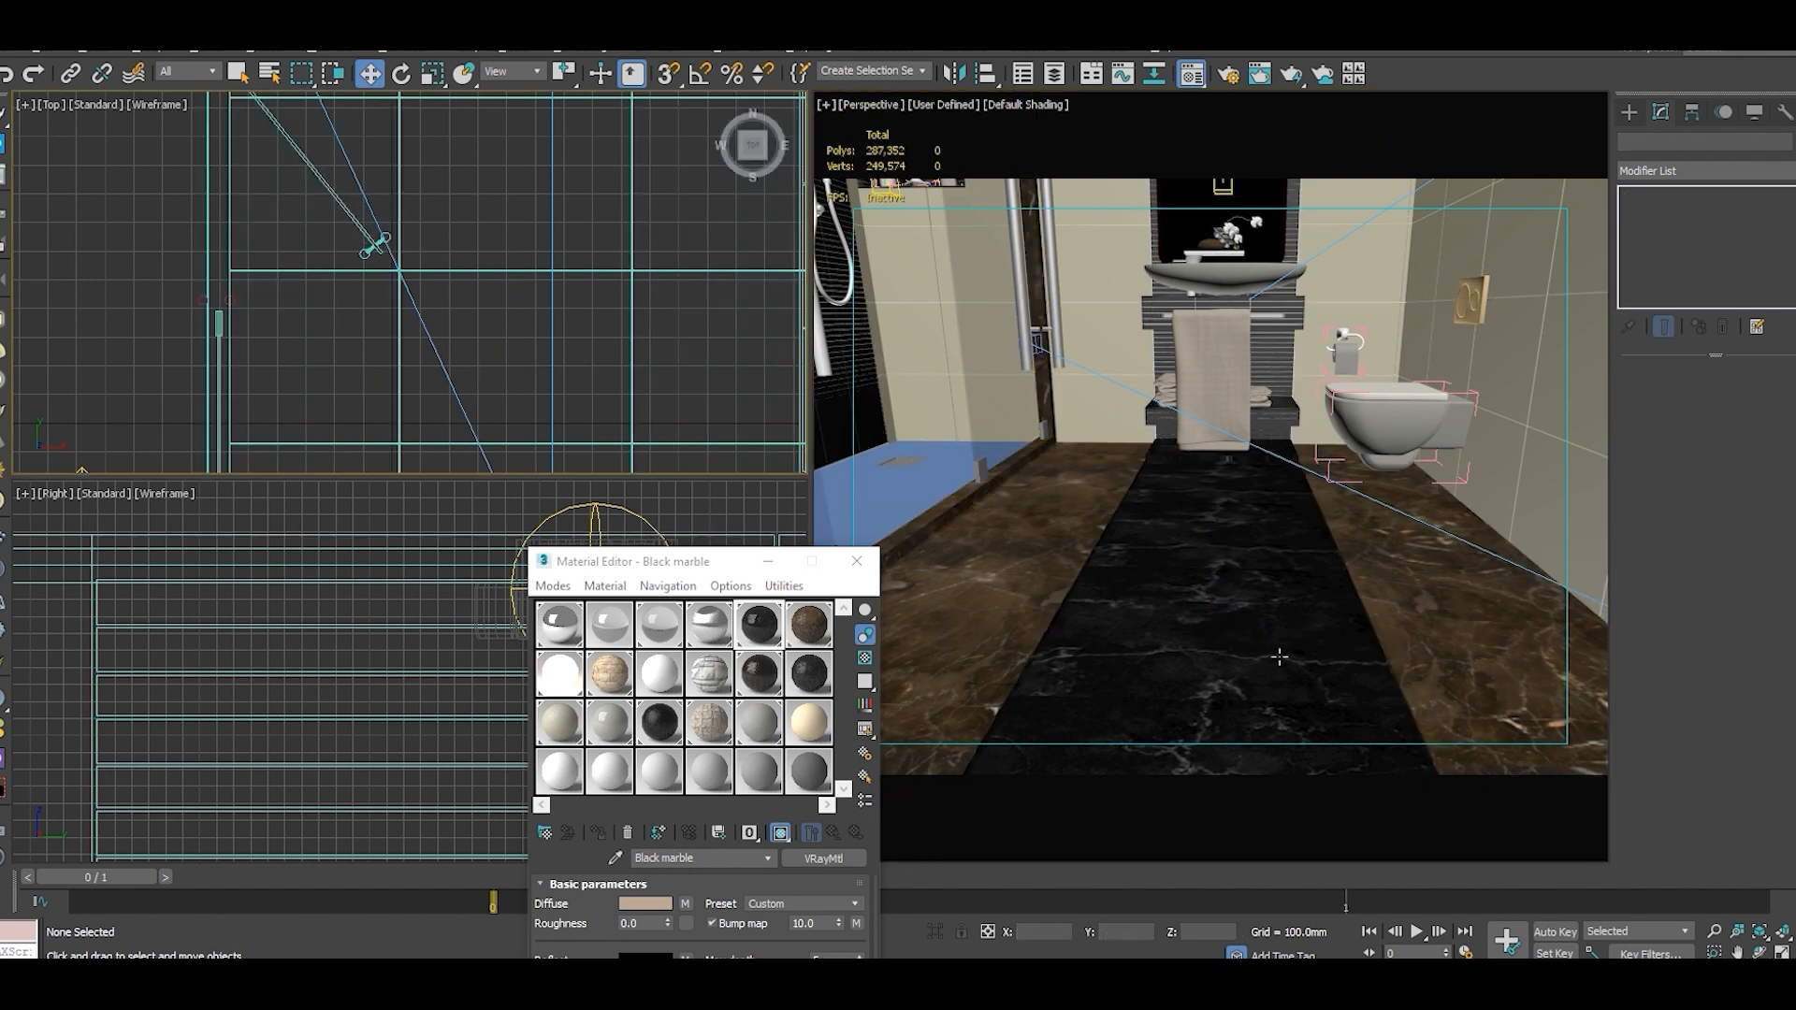
# Select the vanity wall panel behind the sink, assign the Black marble material to it and show the texture in the viewport.
pyautogui.scroll(5, 1272, 357)
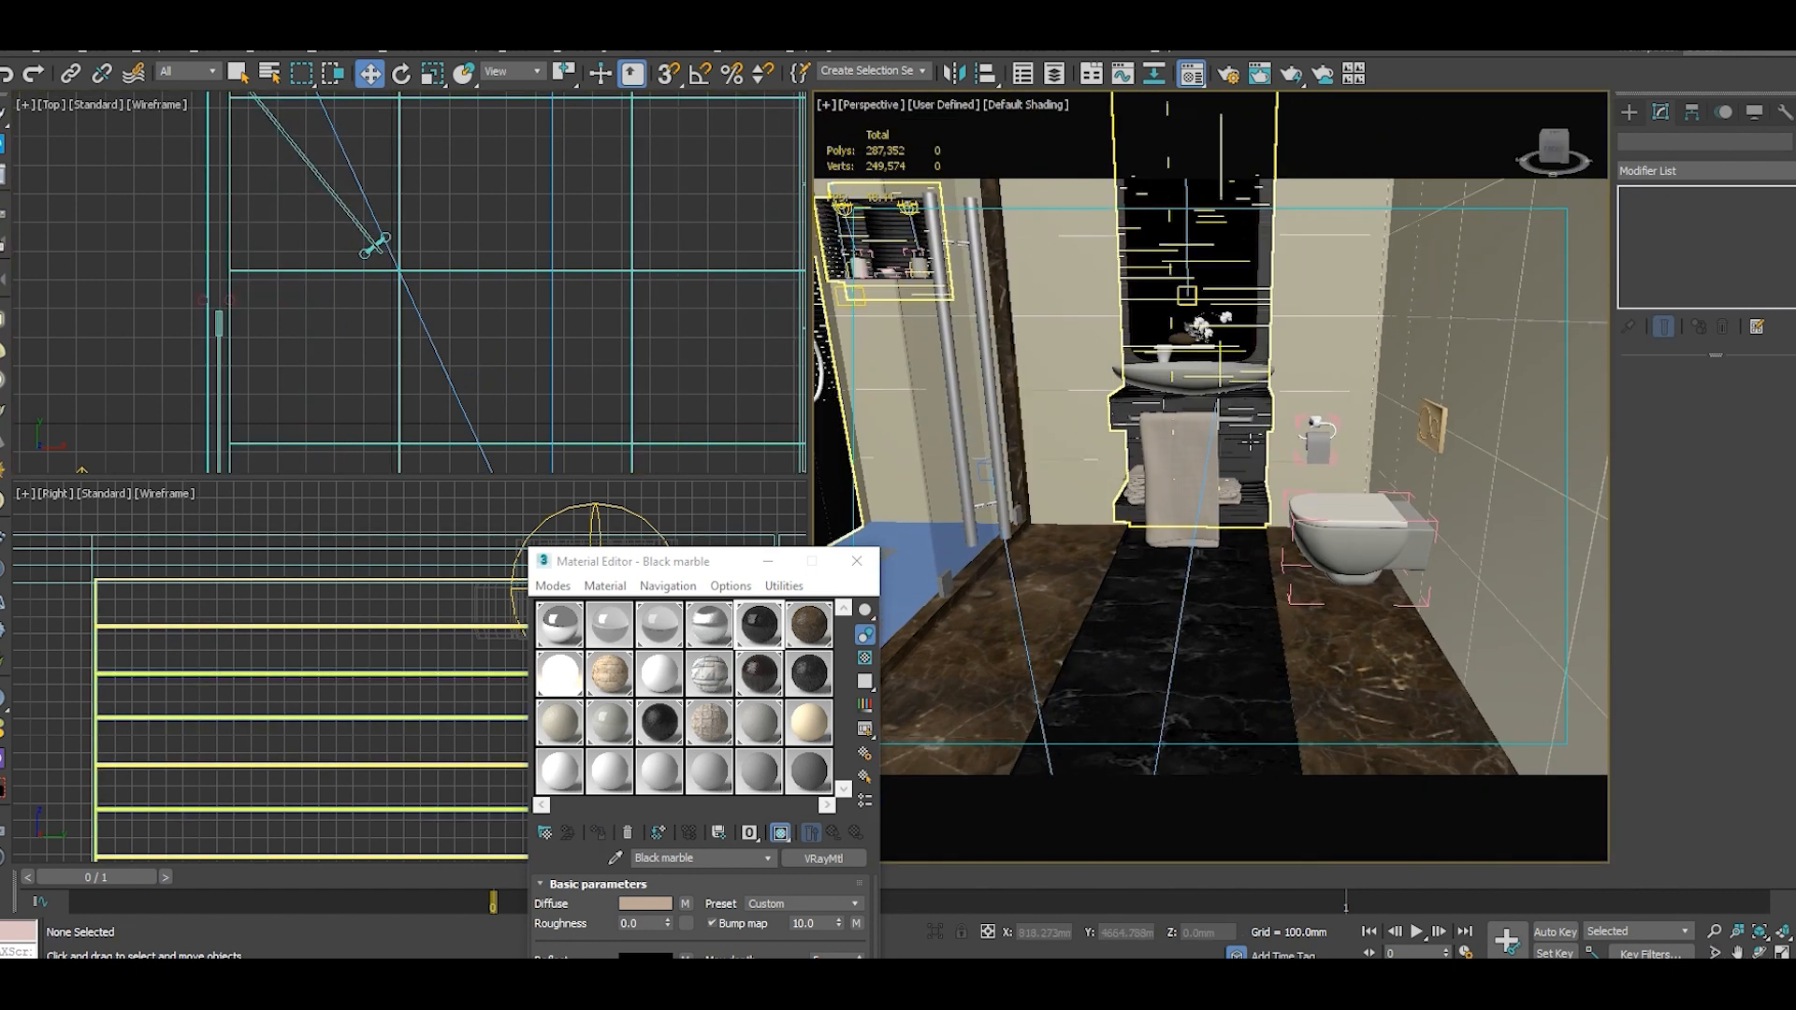
pyautogui.click(1759, 951)
pyautogui.moveTo(1282, 487); pyautogui.dragTo(1217, 492)
pyautogui.click(370, 73)
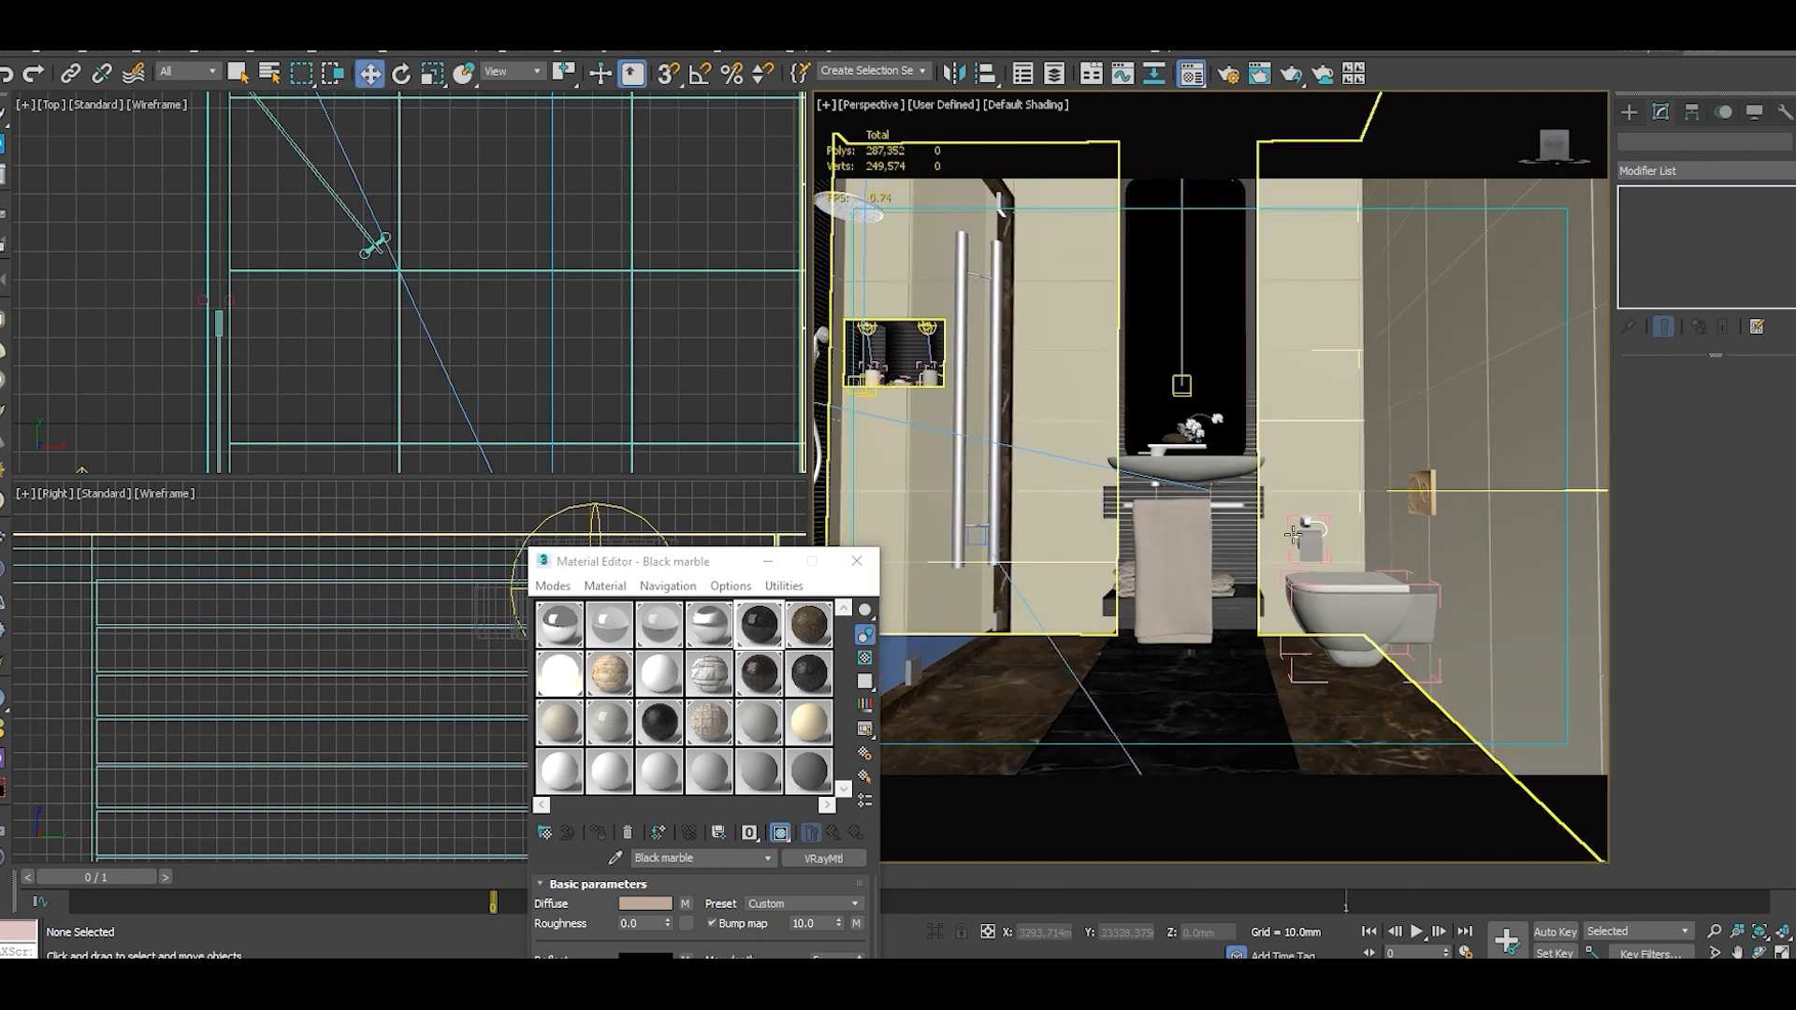
pyautogui.click(671, 420)
pyautogui.moveTo(703, 561); pyautogui.dragTo(625, 211)
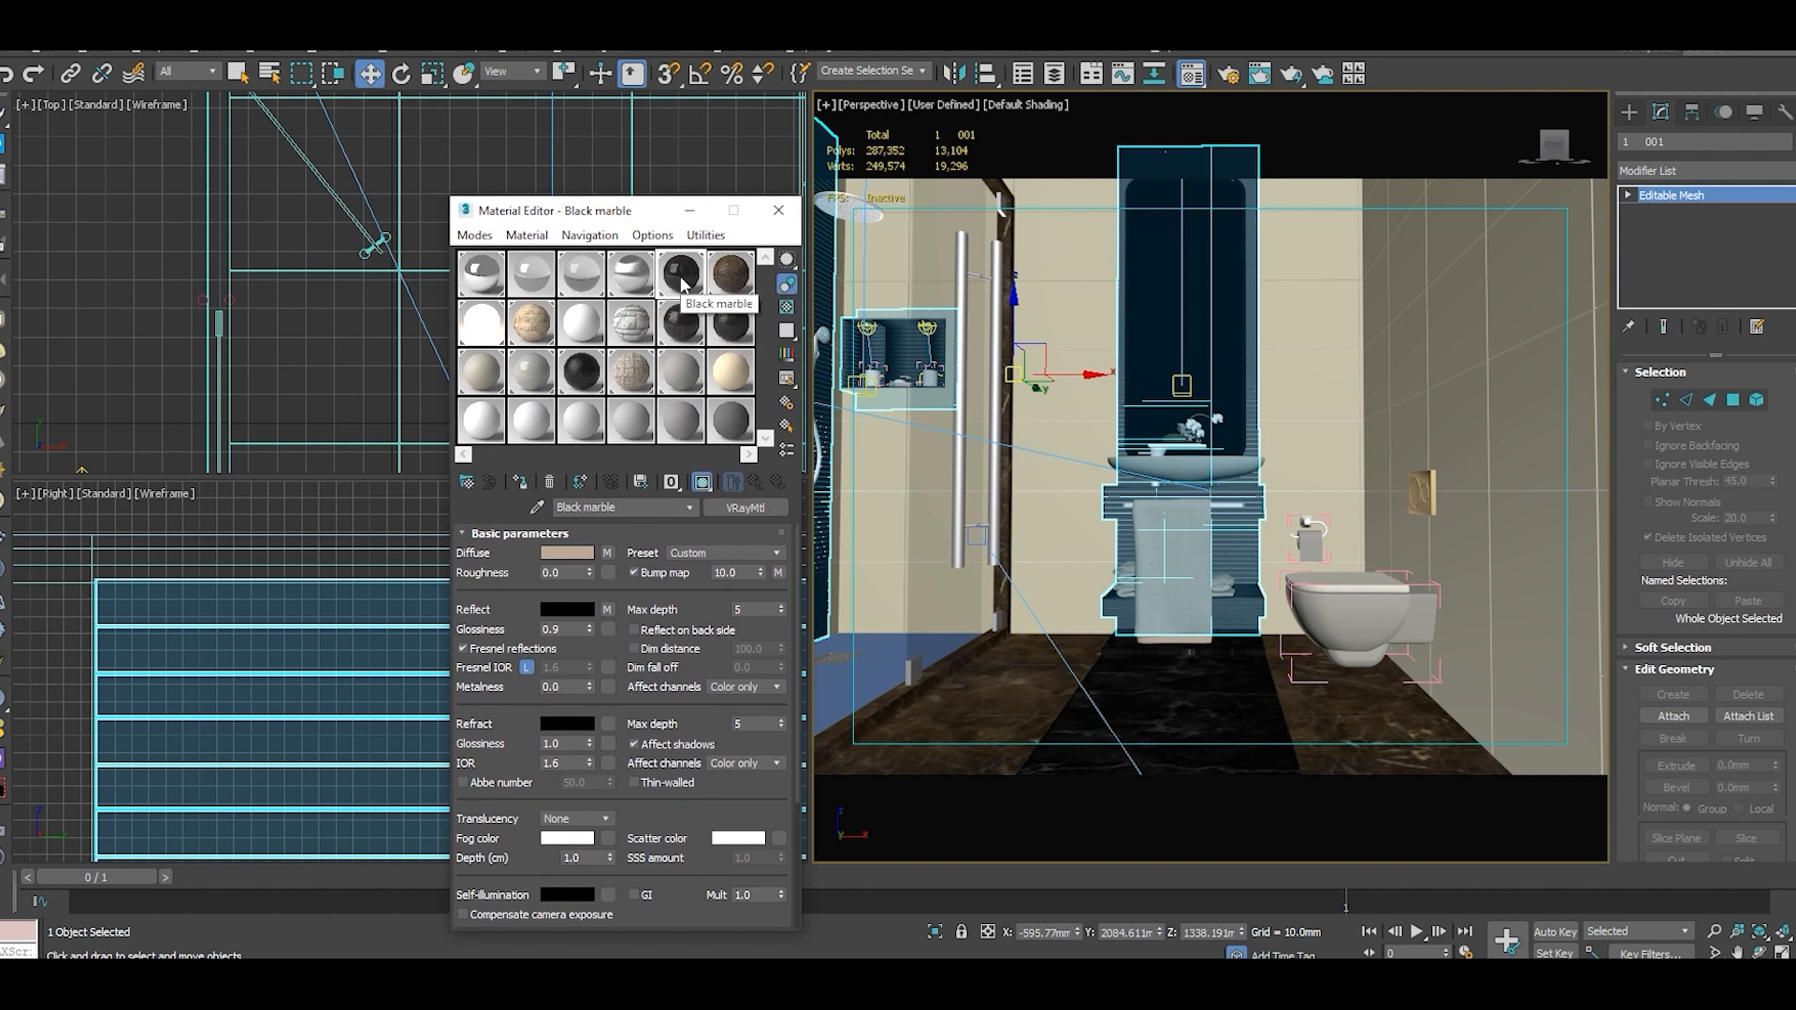
pyautogui.click(520, 482)
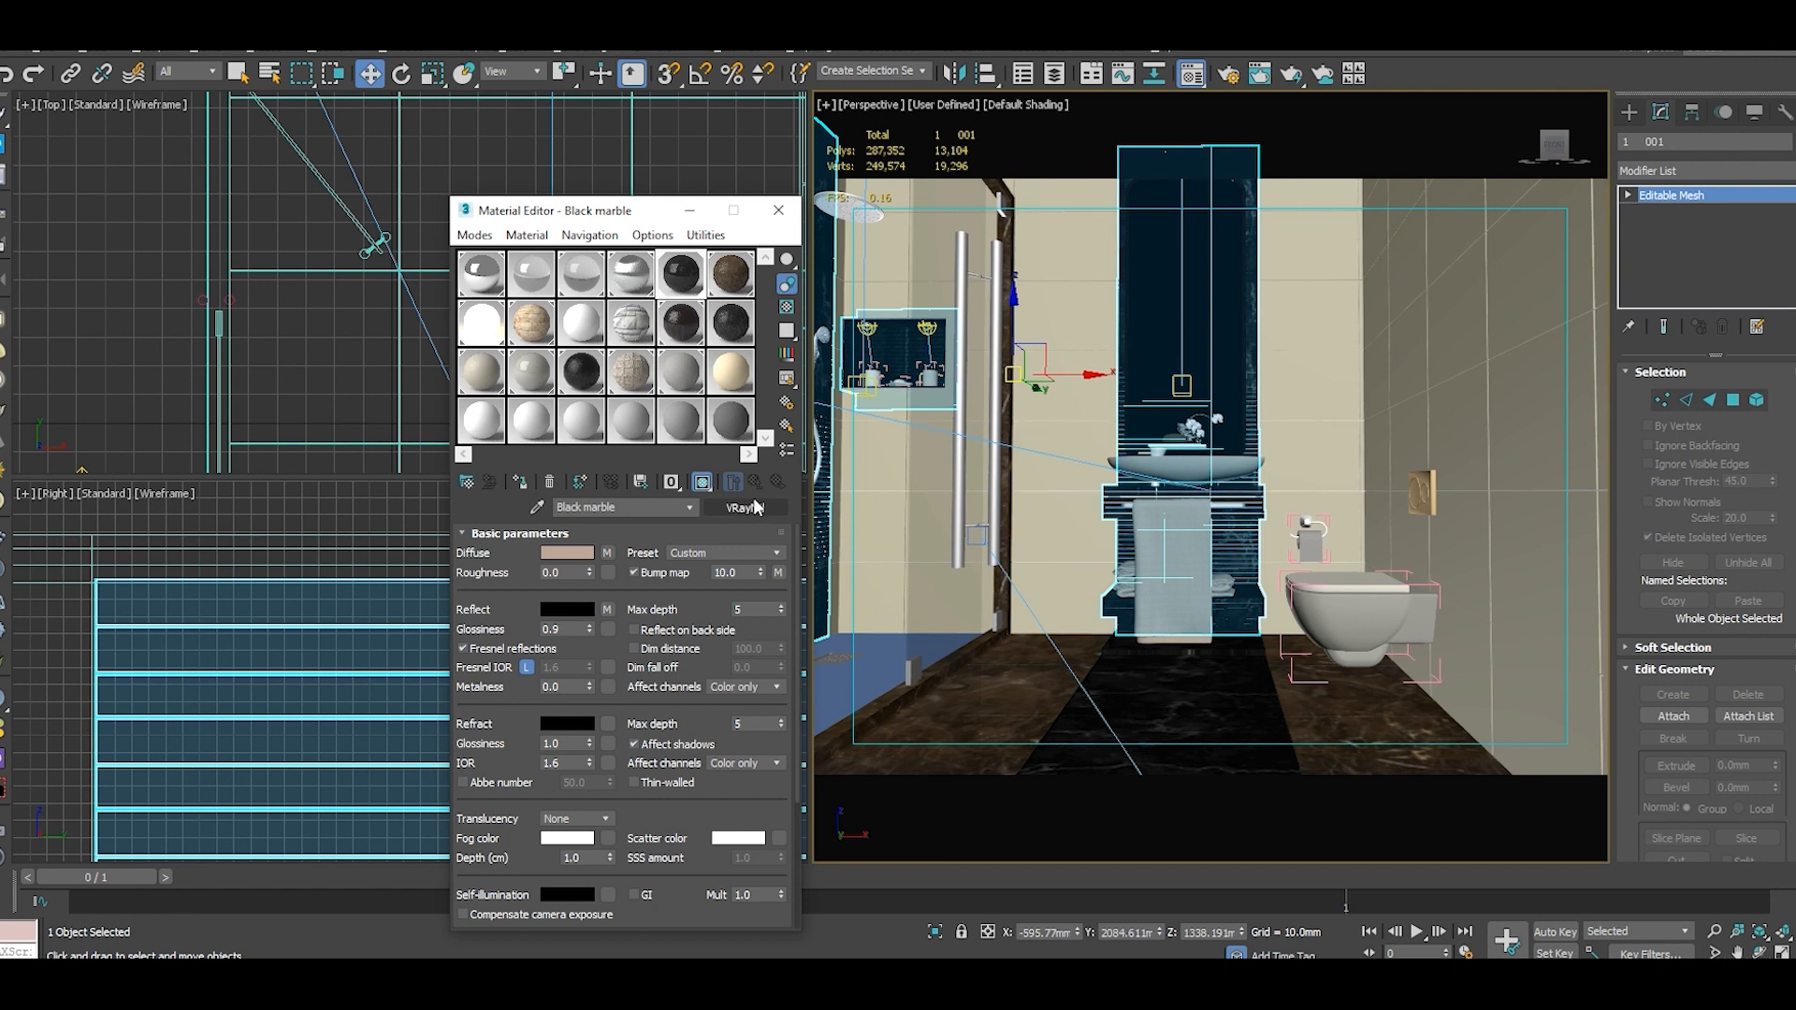
pyautogui.click(703, 482)
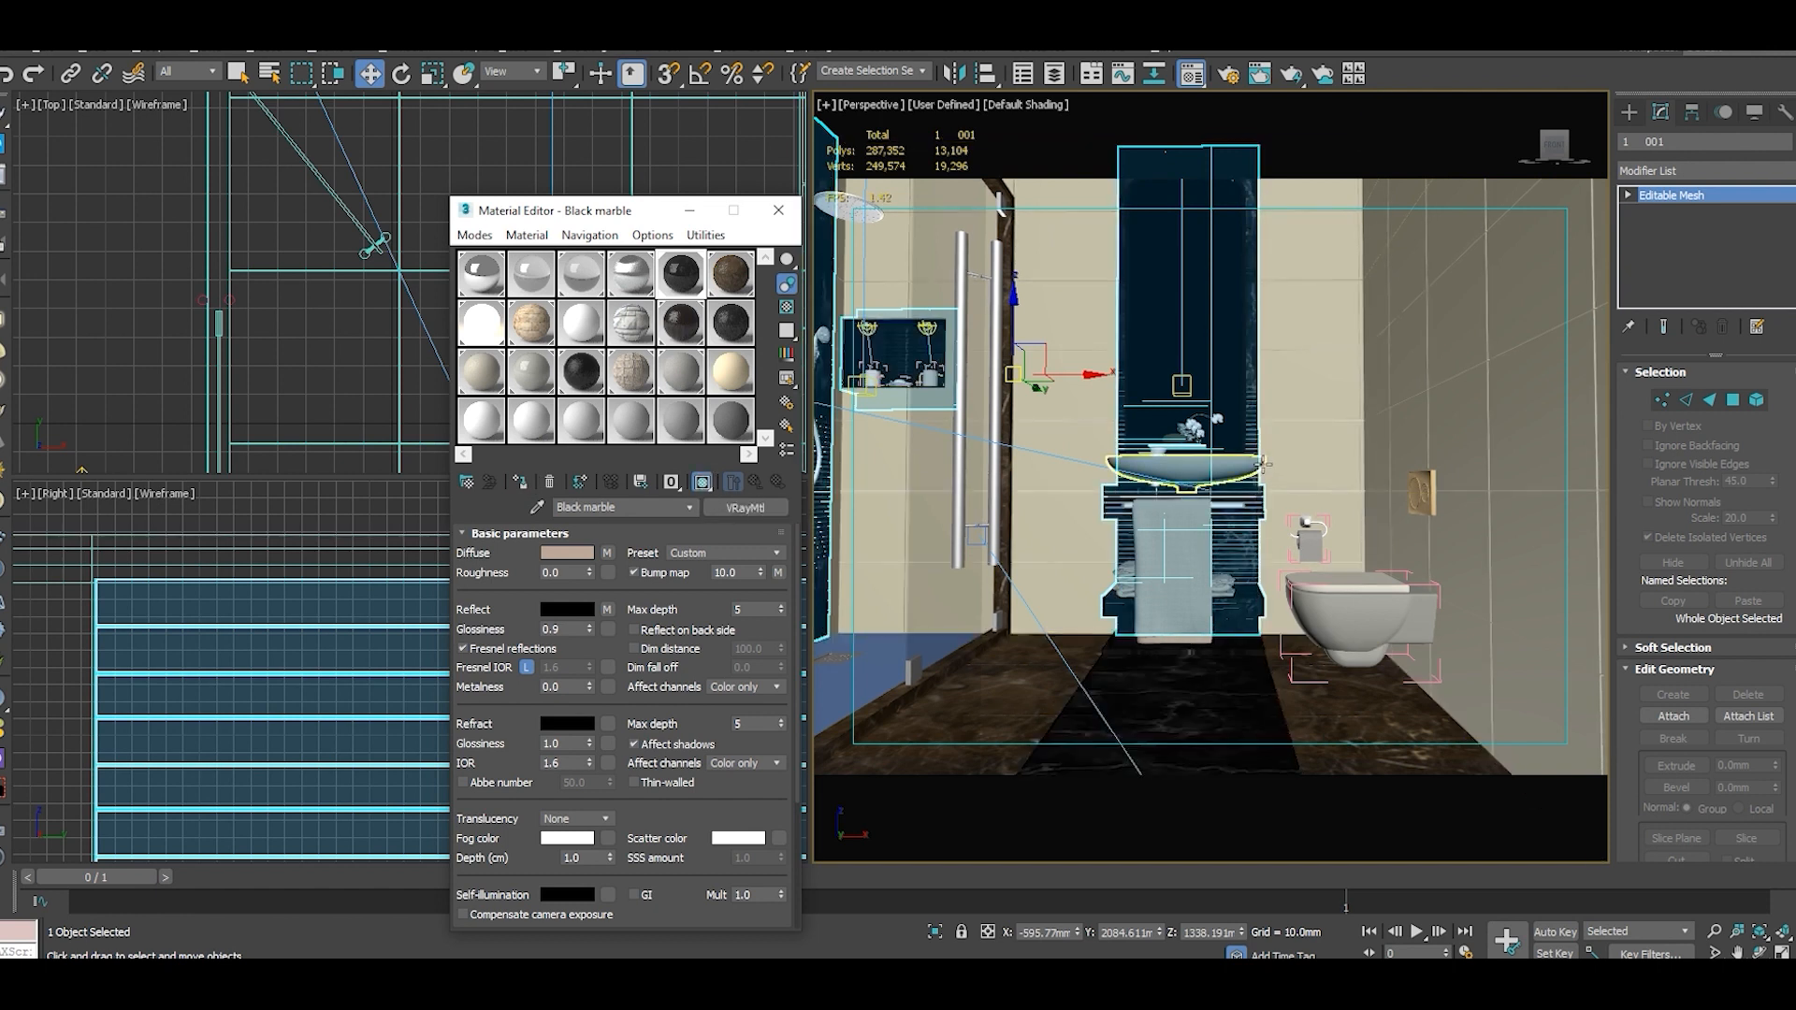
# Examine the black marble on the vanity wall panel and shelves around the sink, clearing the highlighted selection.
pyautogui.scroll(3, 1265, 410)
pyautogui.scroll(-1, 1197, 468)
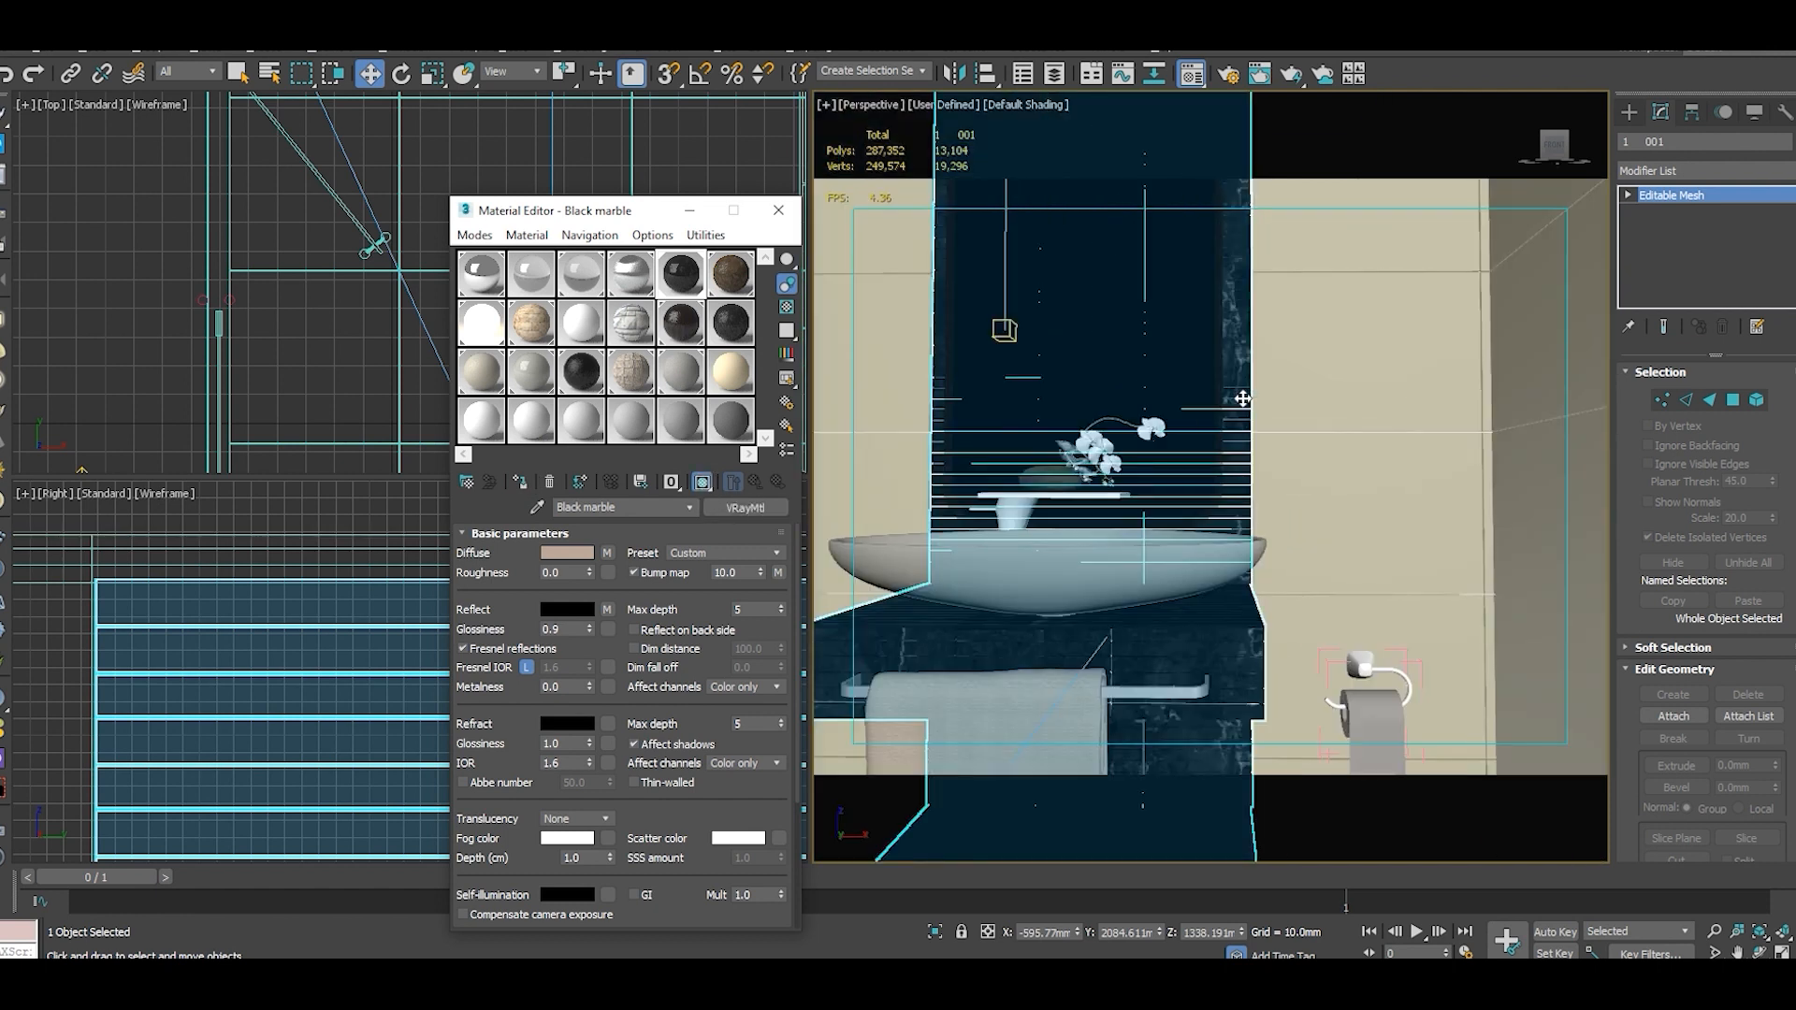
pyautogui.moveTo(1190, 475); pyautogui.dragTo(1352, 352, button='middle')
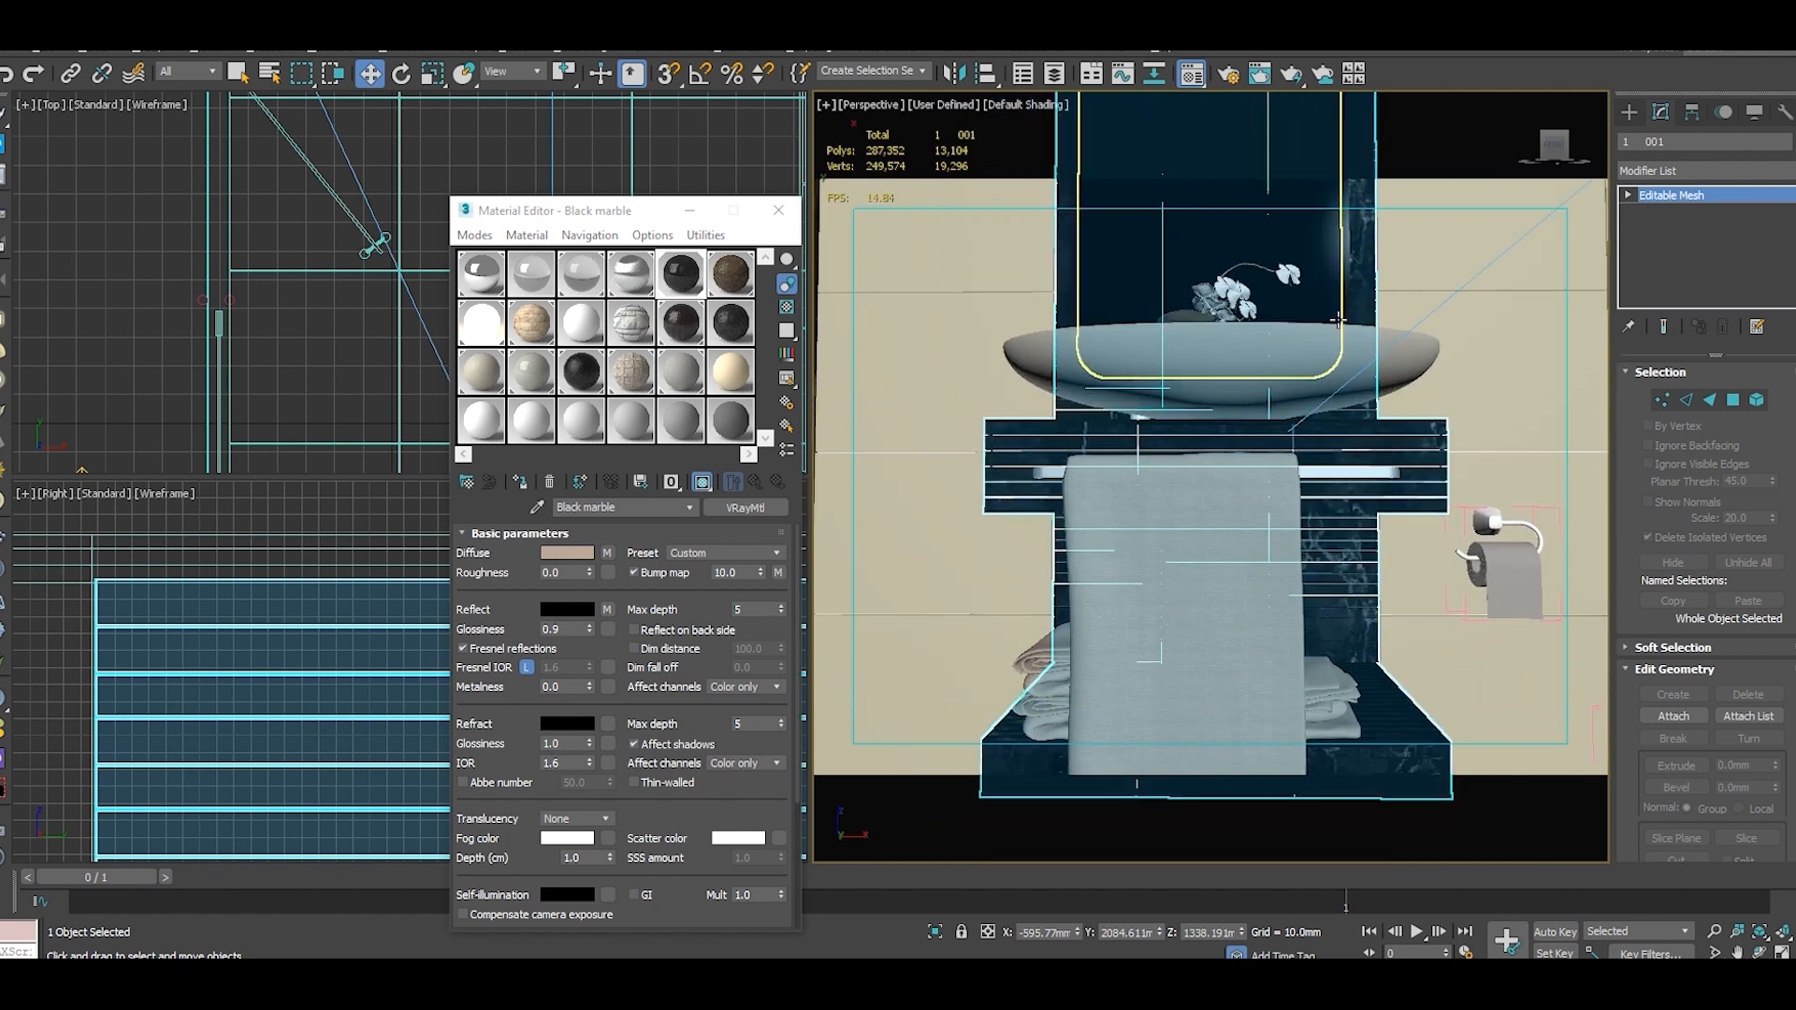
pyautogui.scroll(-2, 1205, 597)
pyautogui.moveTo(1230, 410); pyautogui.dragTo(1214, 578, button='middle')
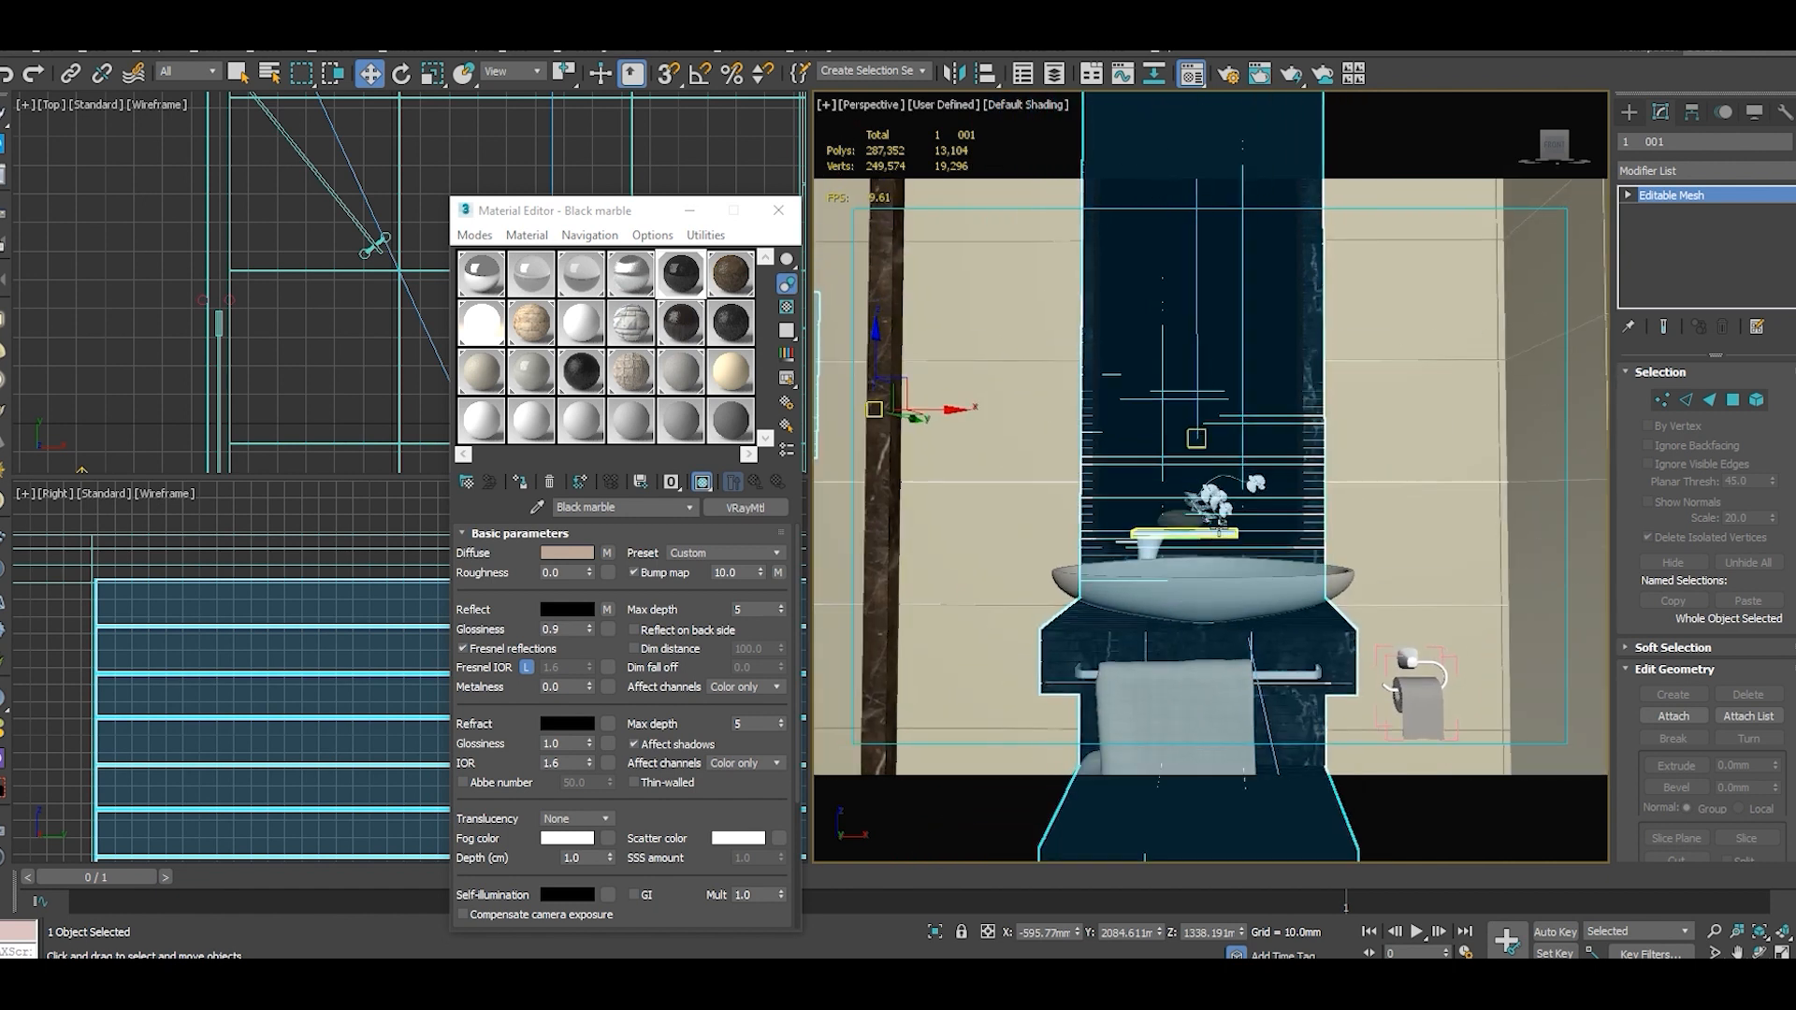
pyautogui.scroll(-3, 1142, 465)
pyautogui.scroll(3, 1065, 523)
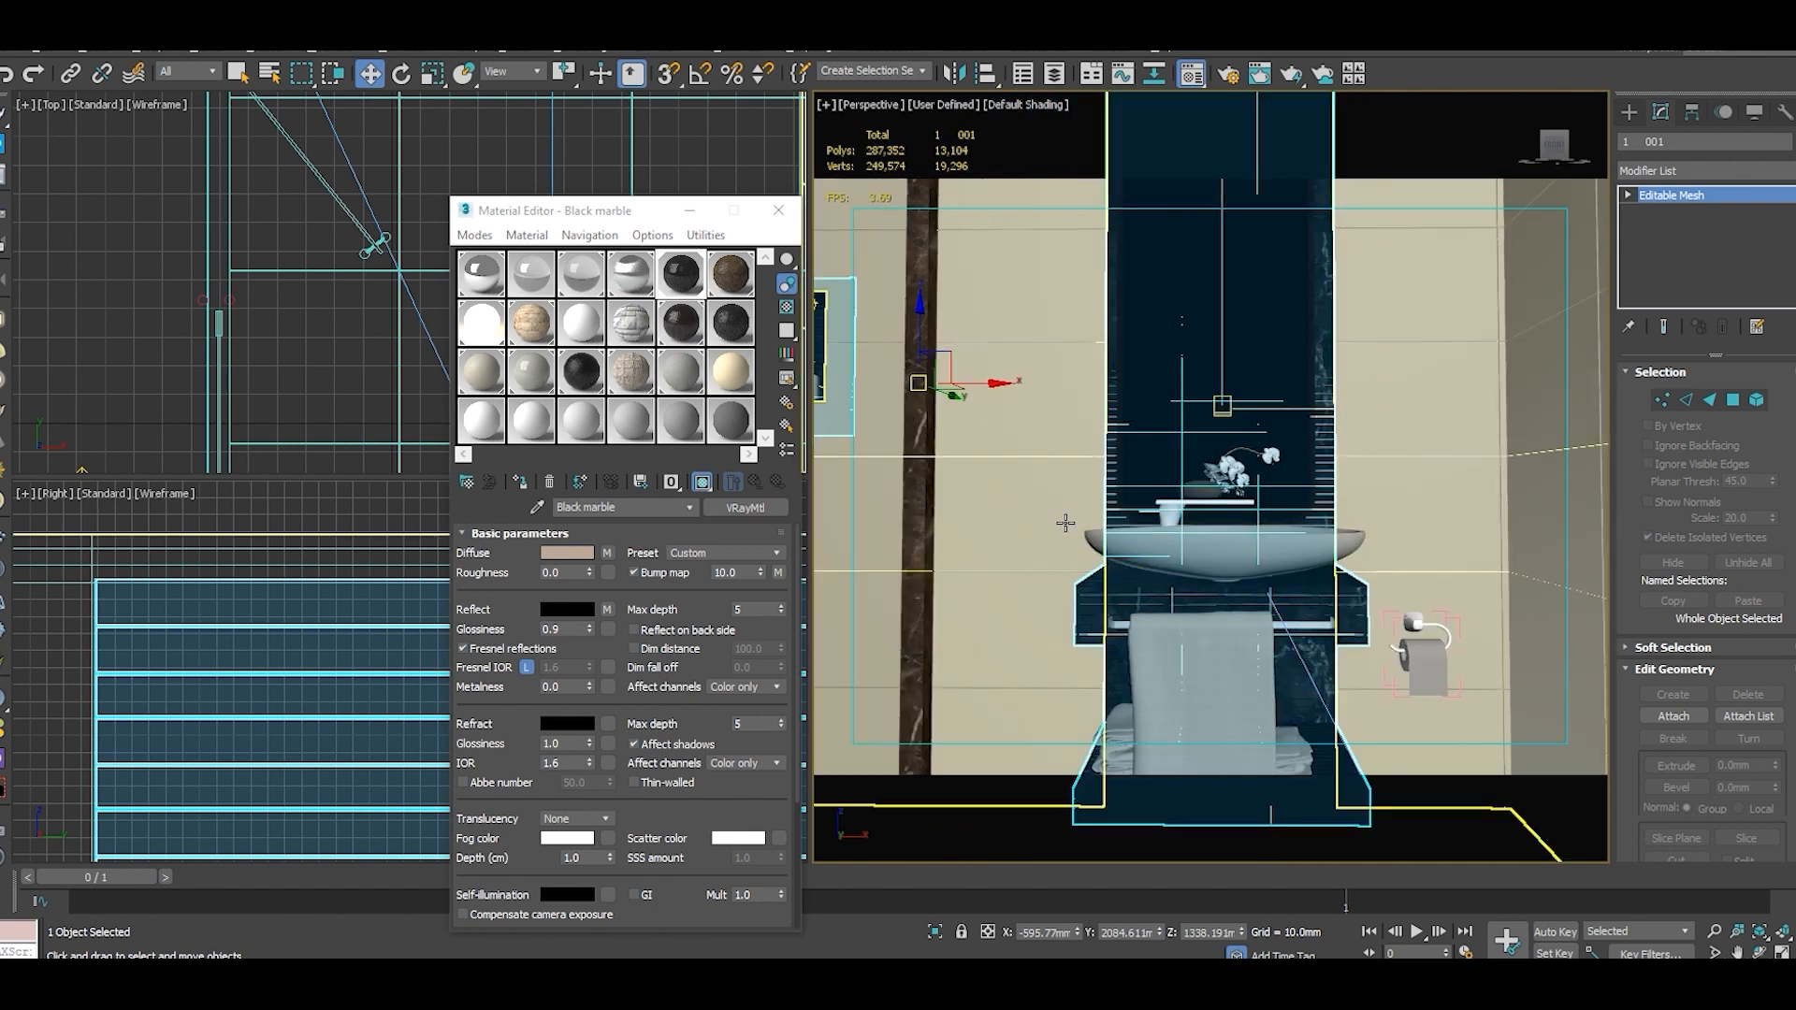
pyautogui.click(1030, 518)
pyautogui.scroll(4, 1114, 559)
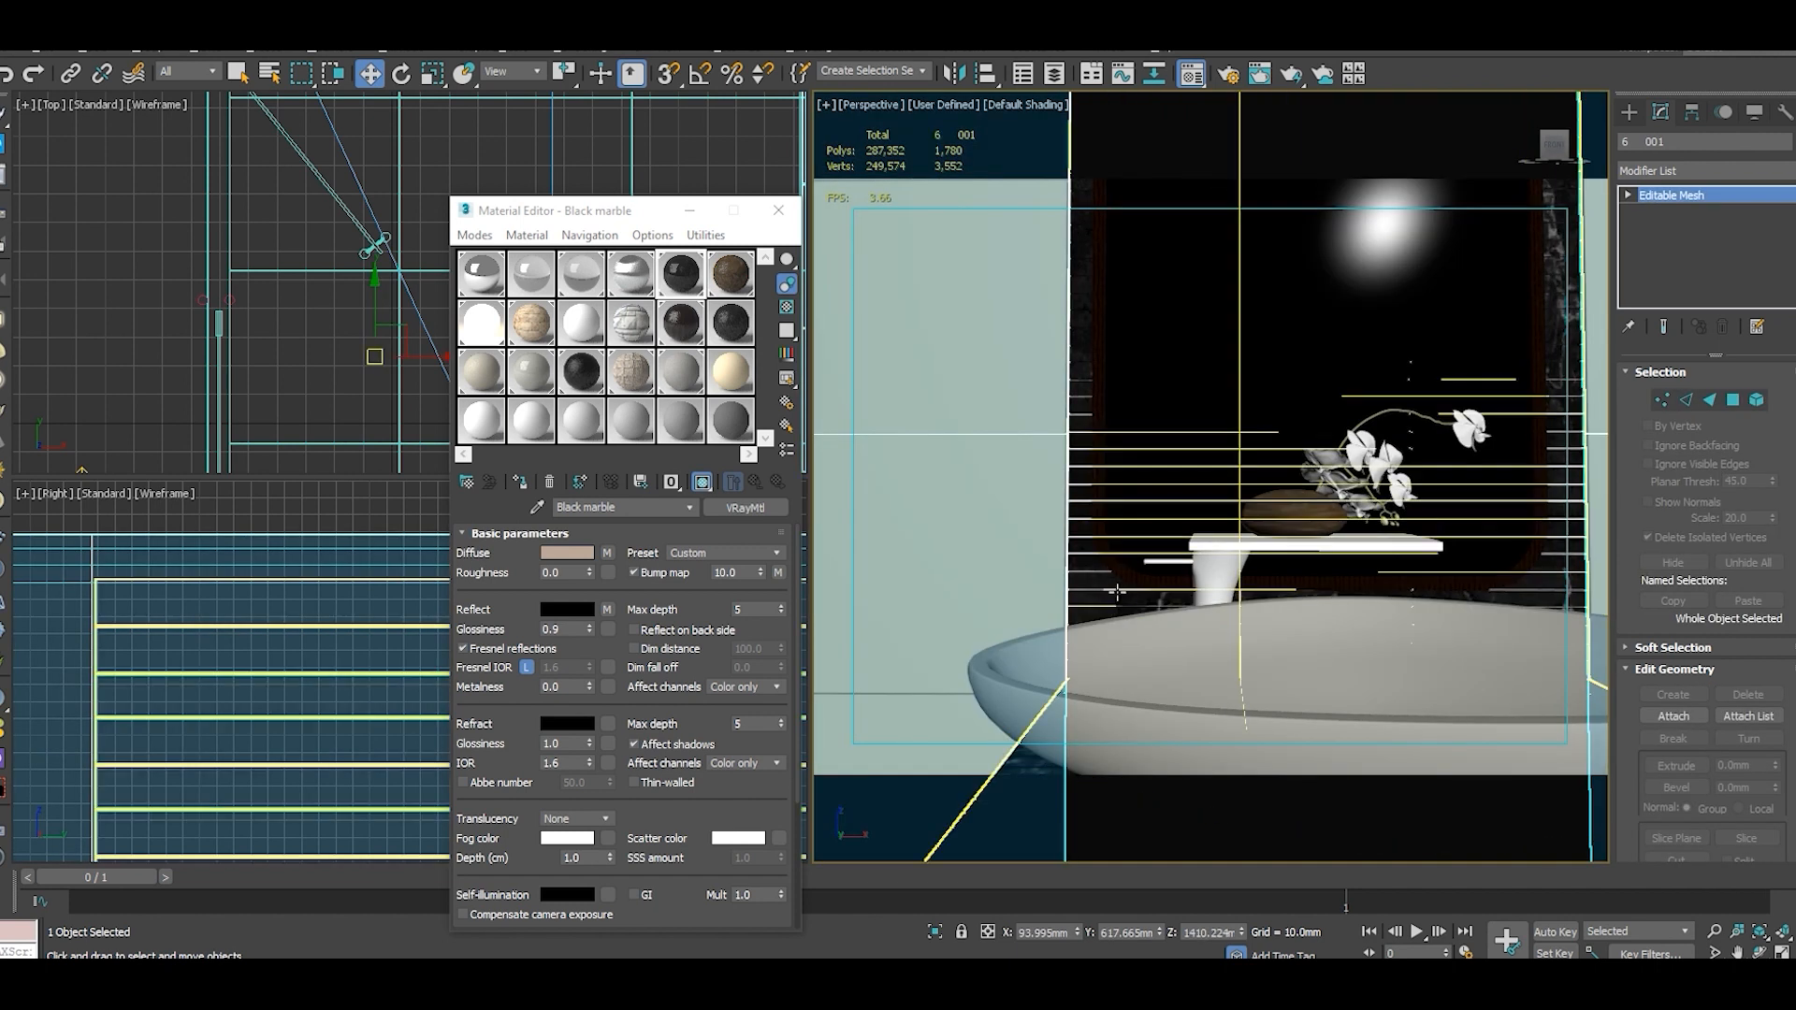
pyautogui.scroll(-4, 1324, 531)
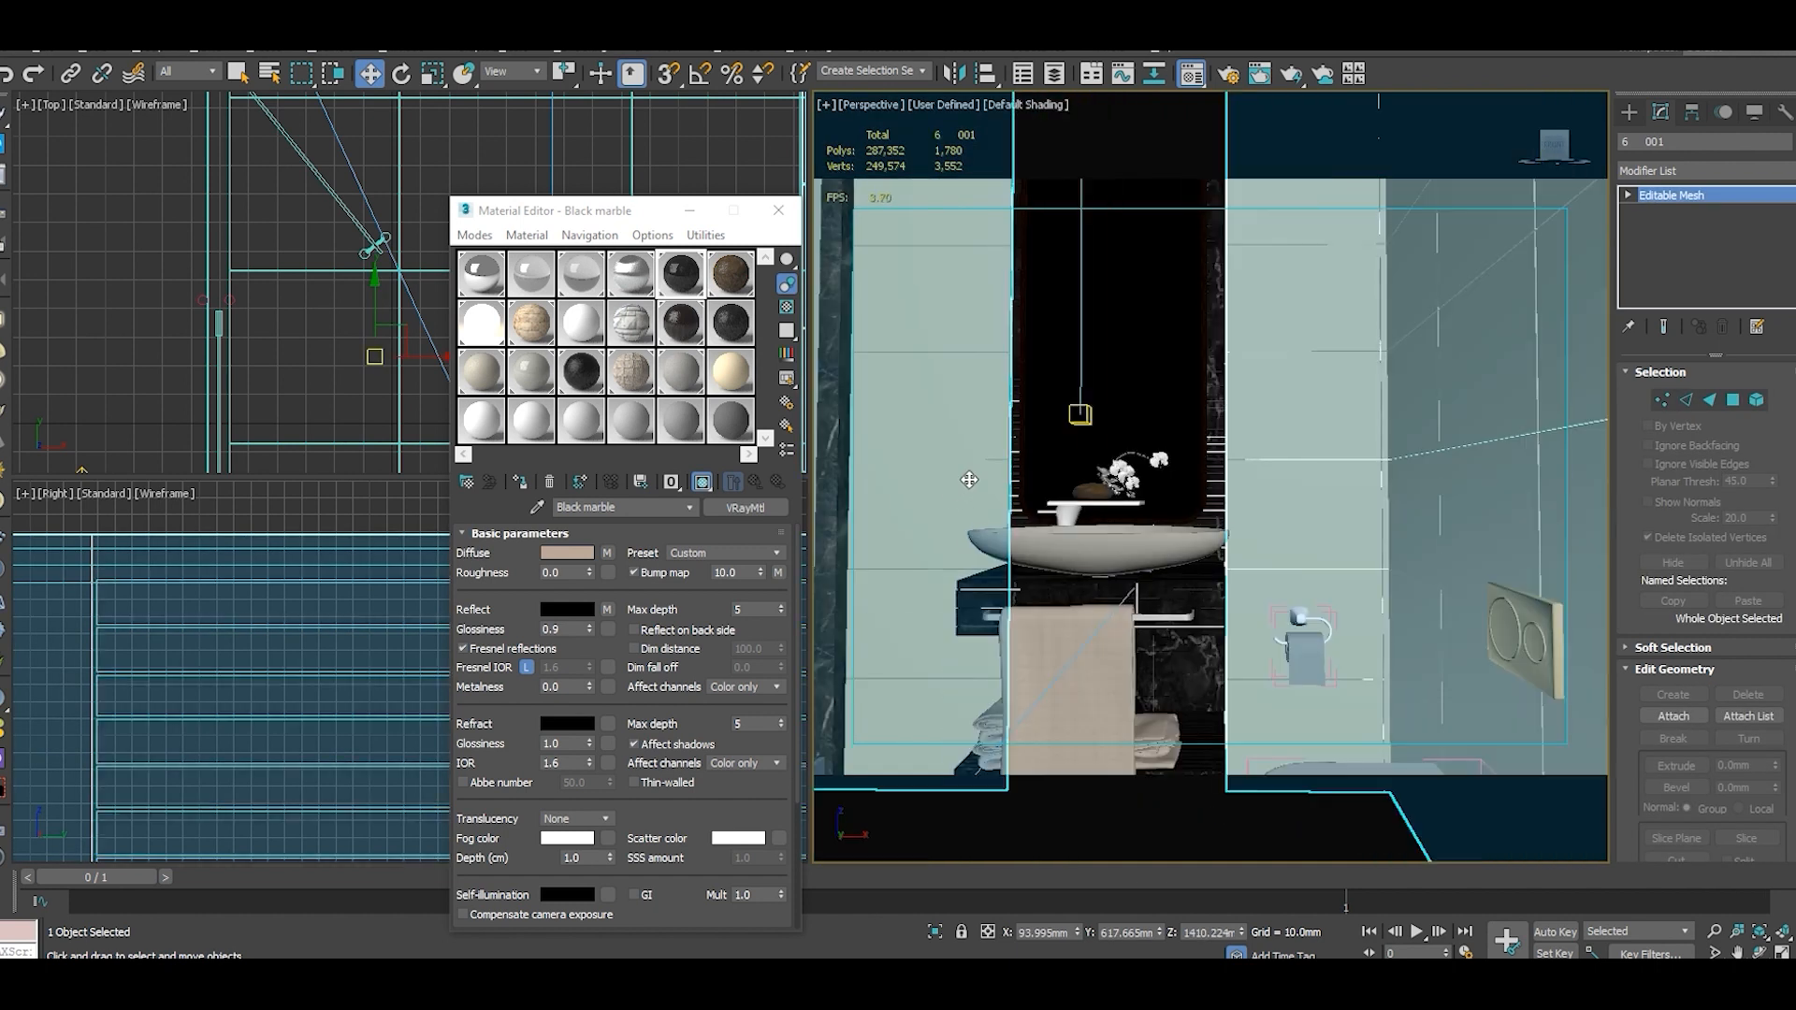
pyautogui.scroll(-2, 974, 389)
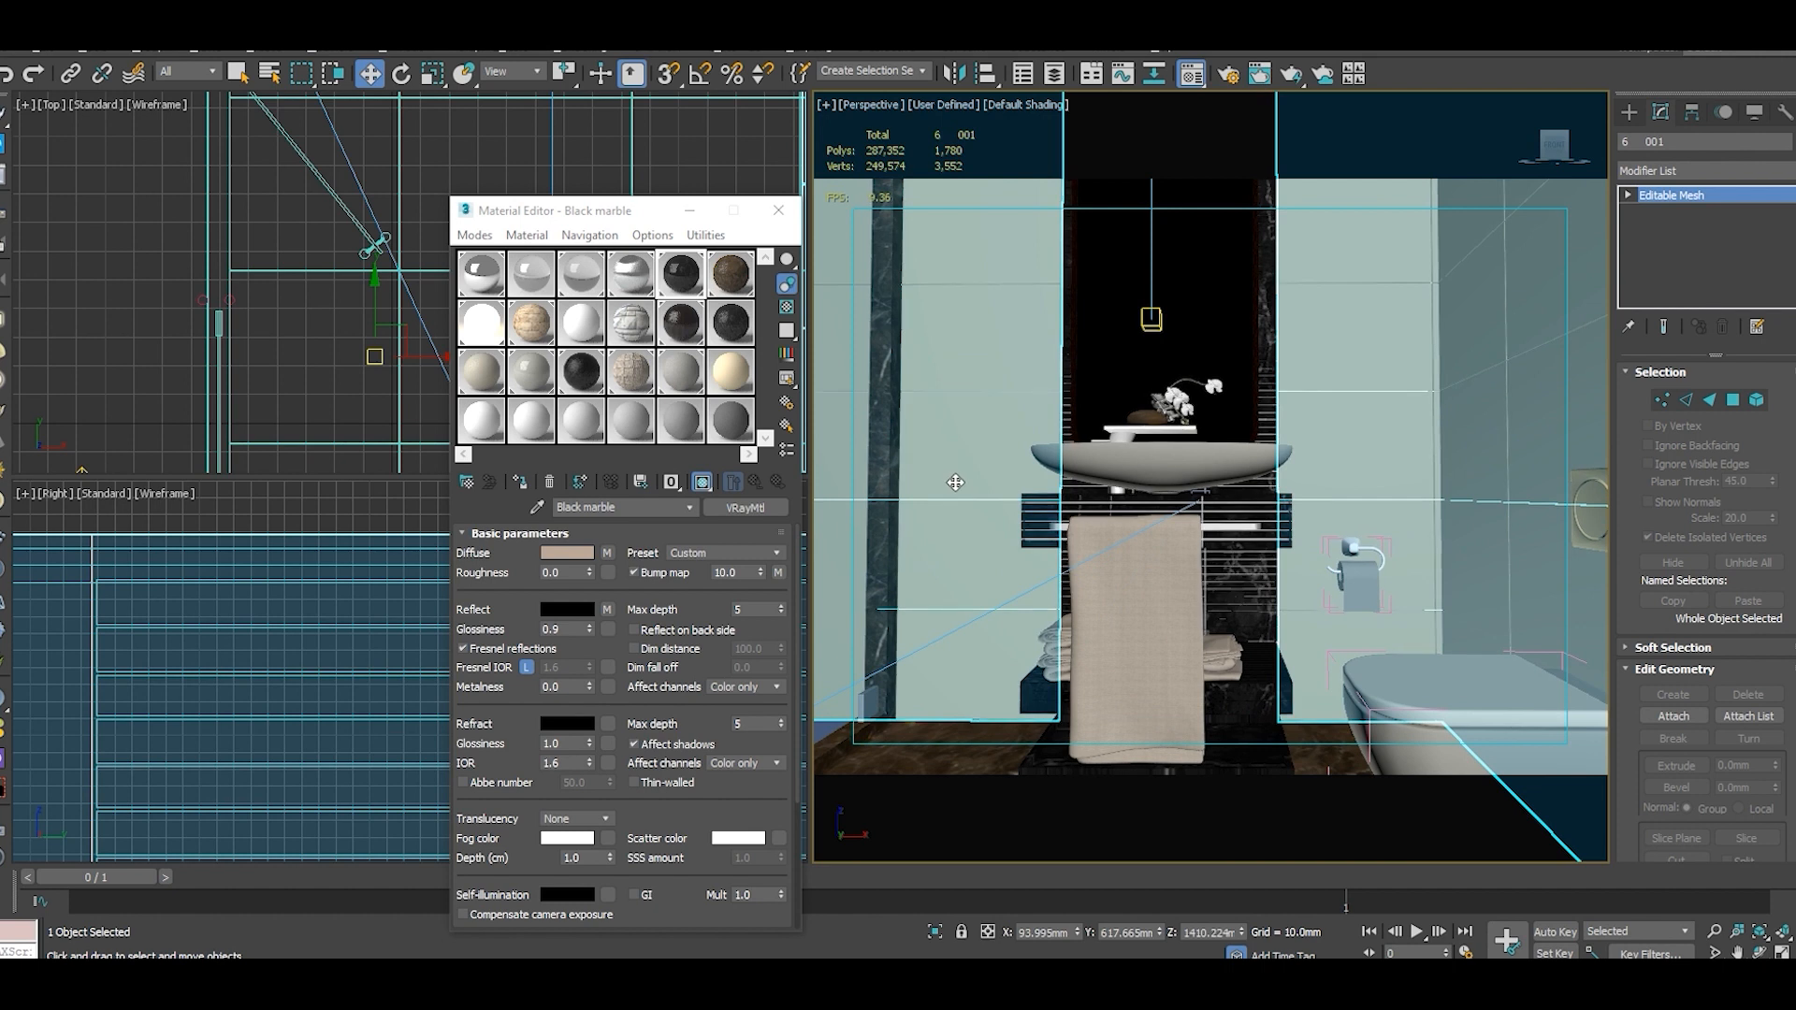
pyautogui.click(339, 352)
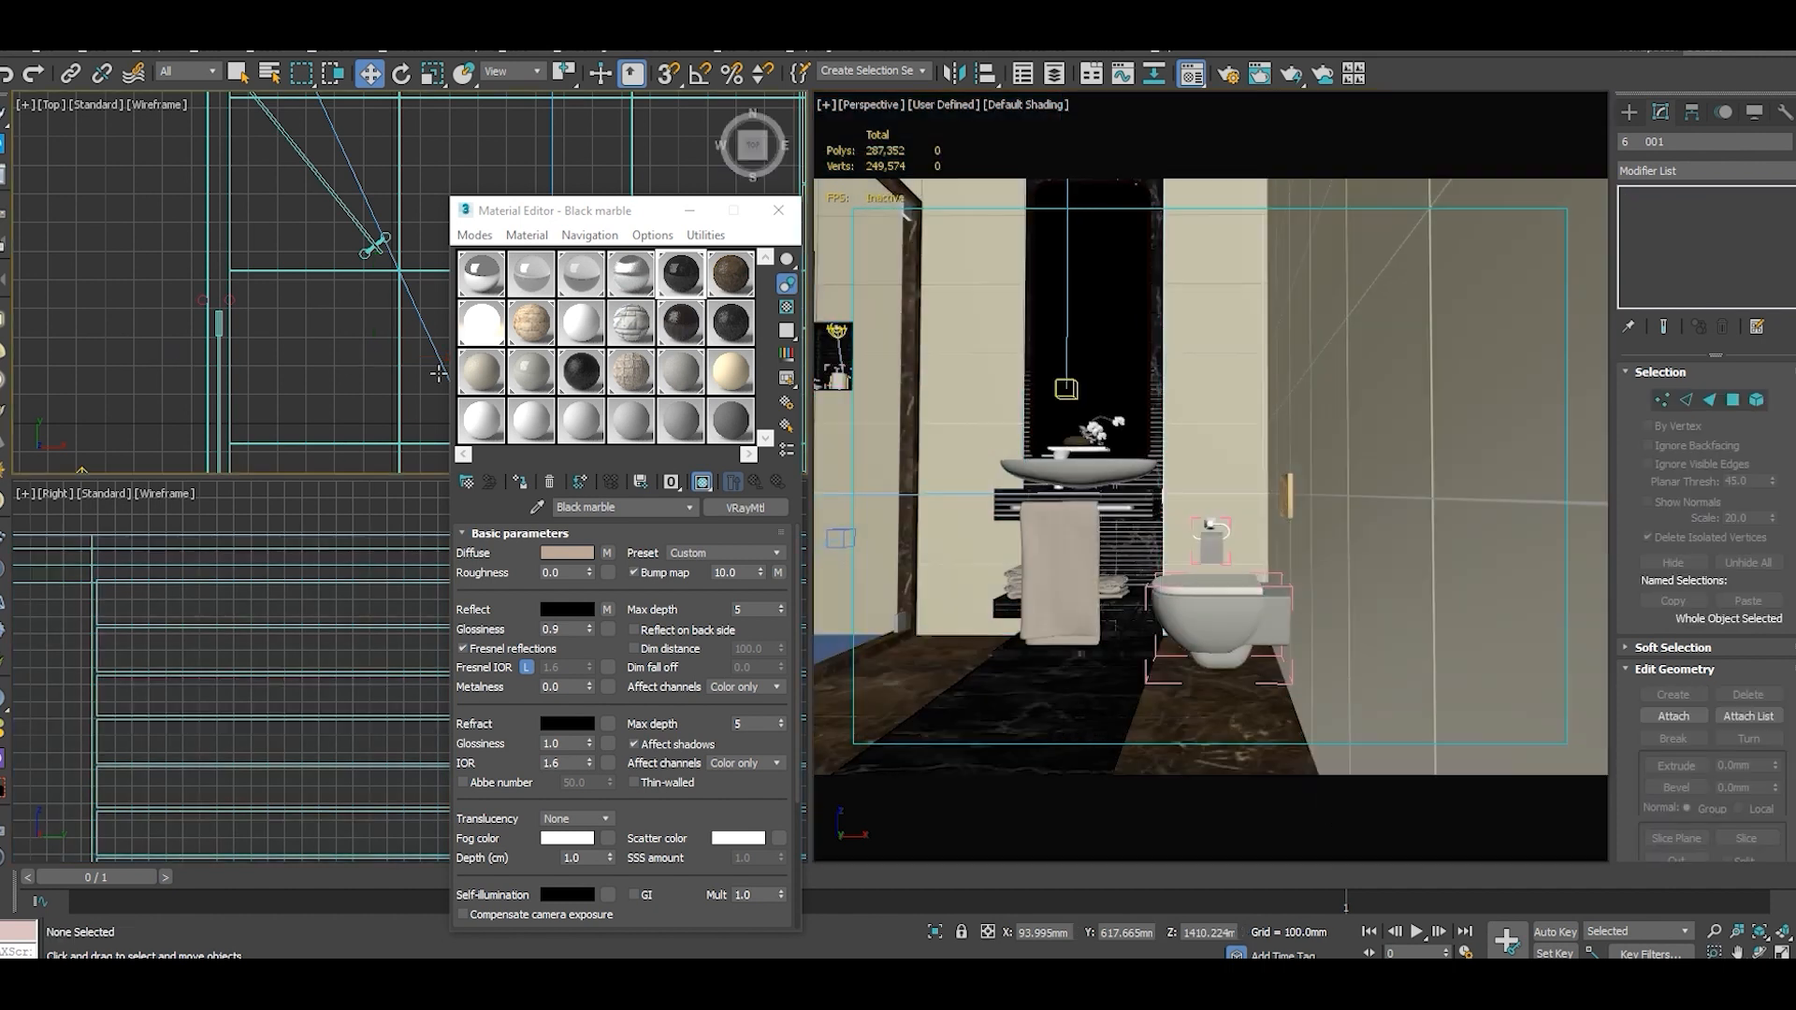
# Select the bathroom walls and assign the Brown tile material to them.
pyautogui.click(935, 348)
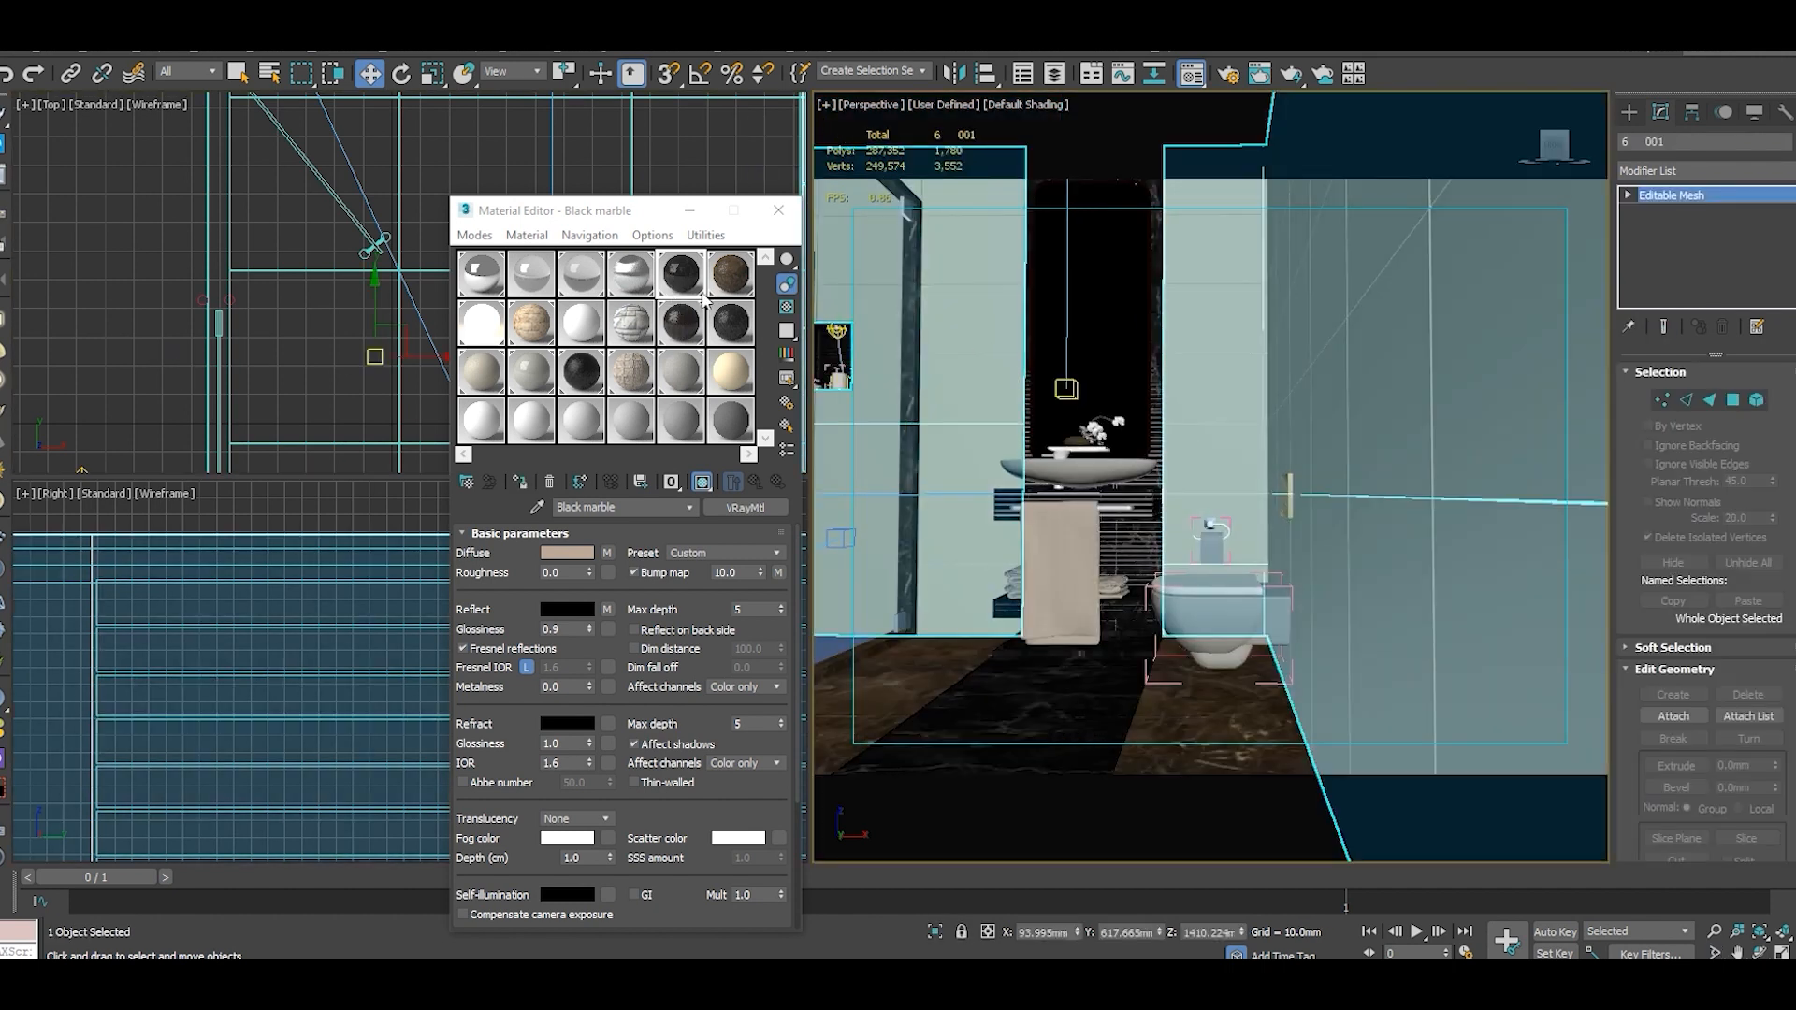
pyautogui.click(730, 273)
pyautogui.click(521, 482)
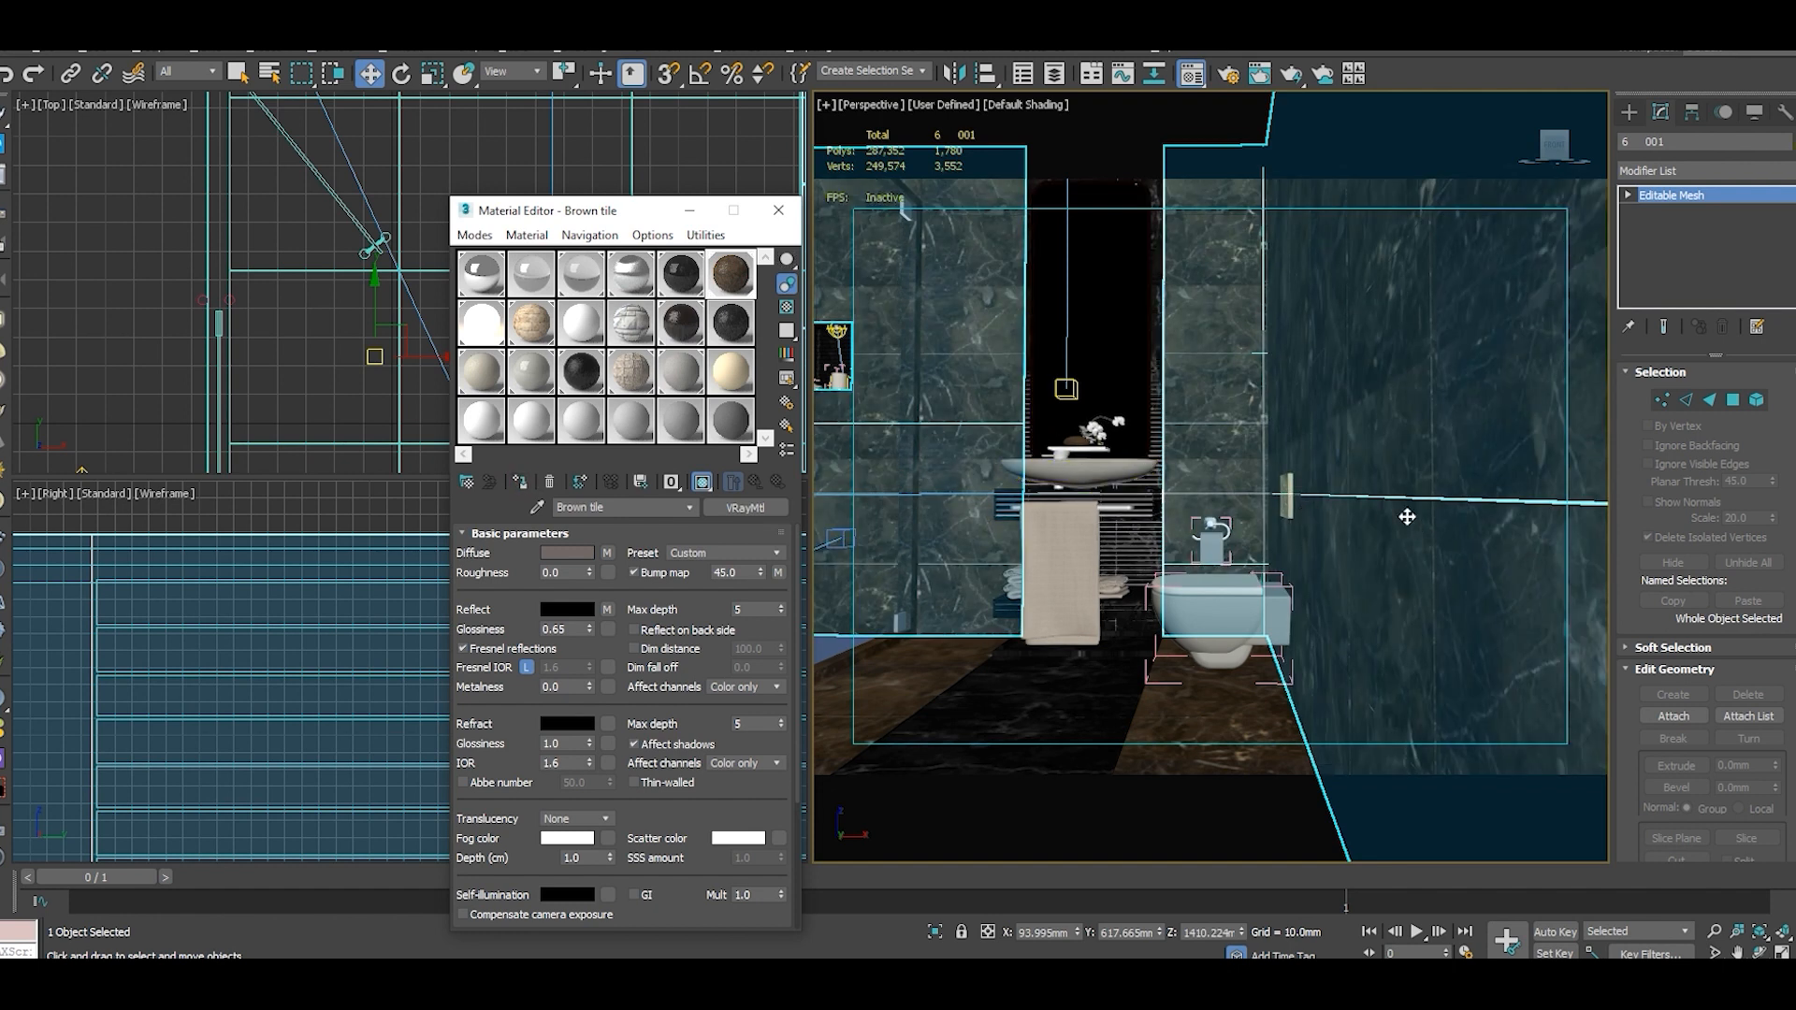
pyautogui.scroll(5, 969, 409)
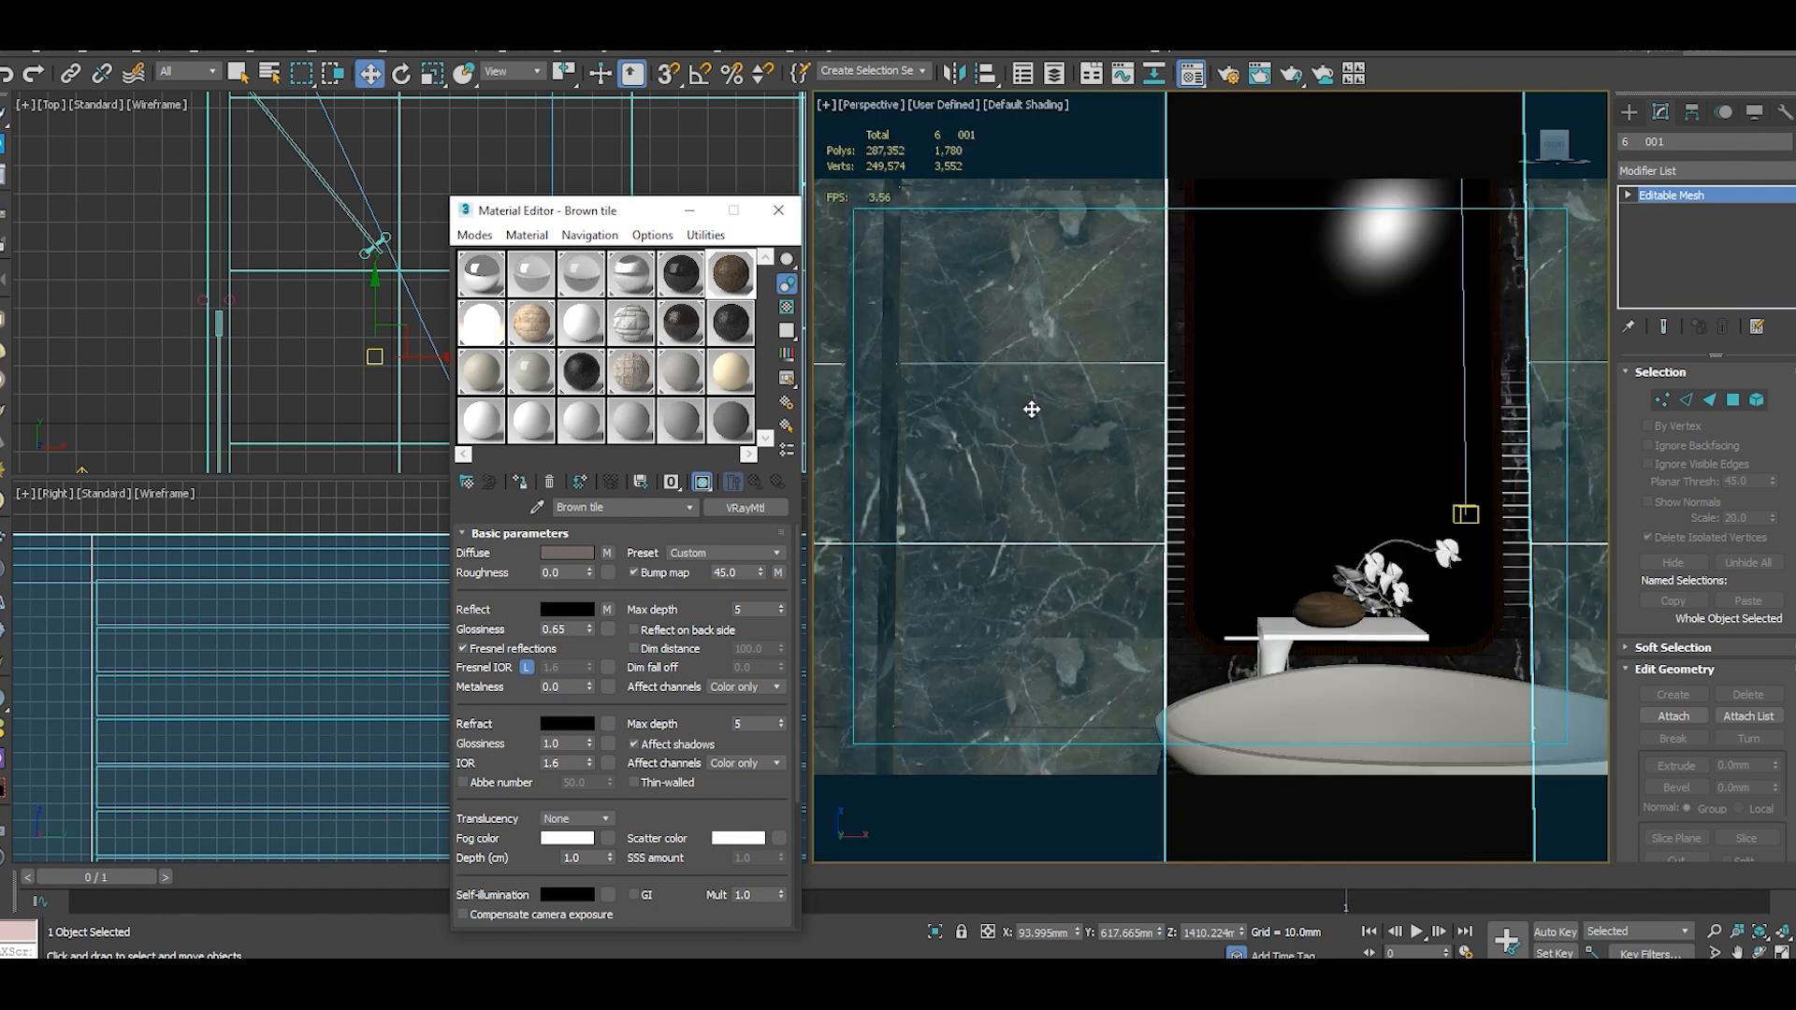
pyautogui.scroll(-3, 1031, 409)
pyautogui.moveTo(1046, 381); pyautogui.dragTo(1004, 447, button='middle')
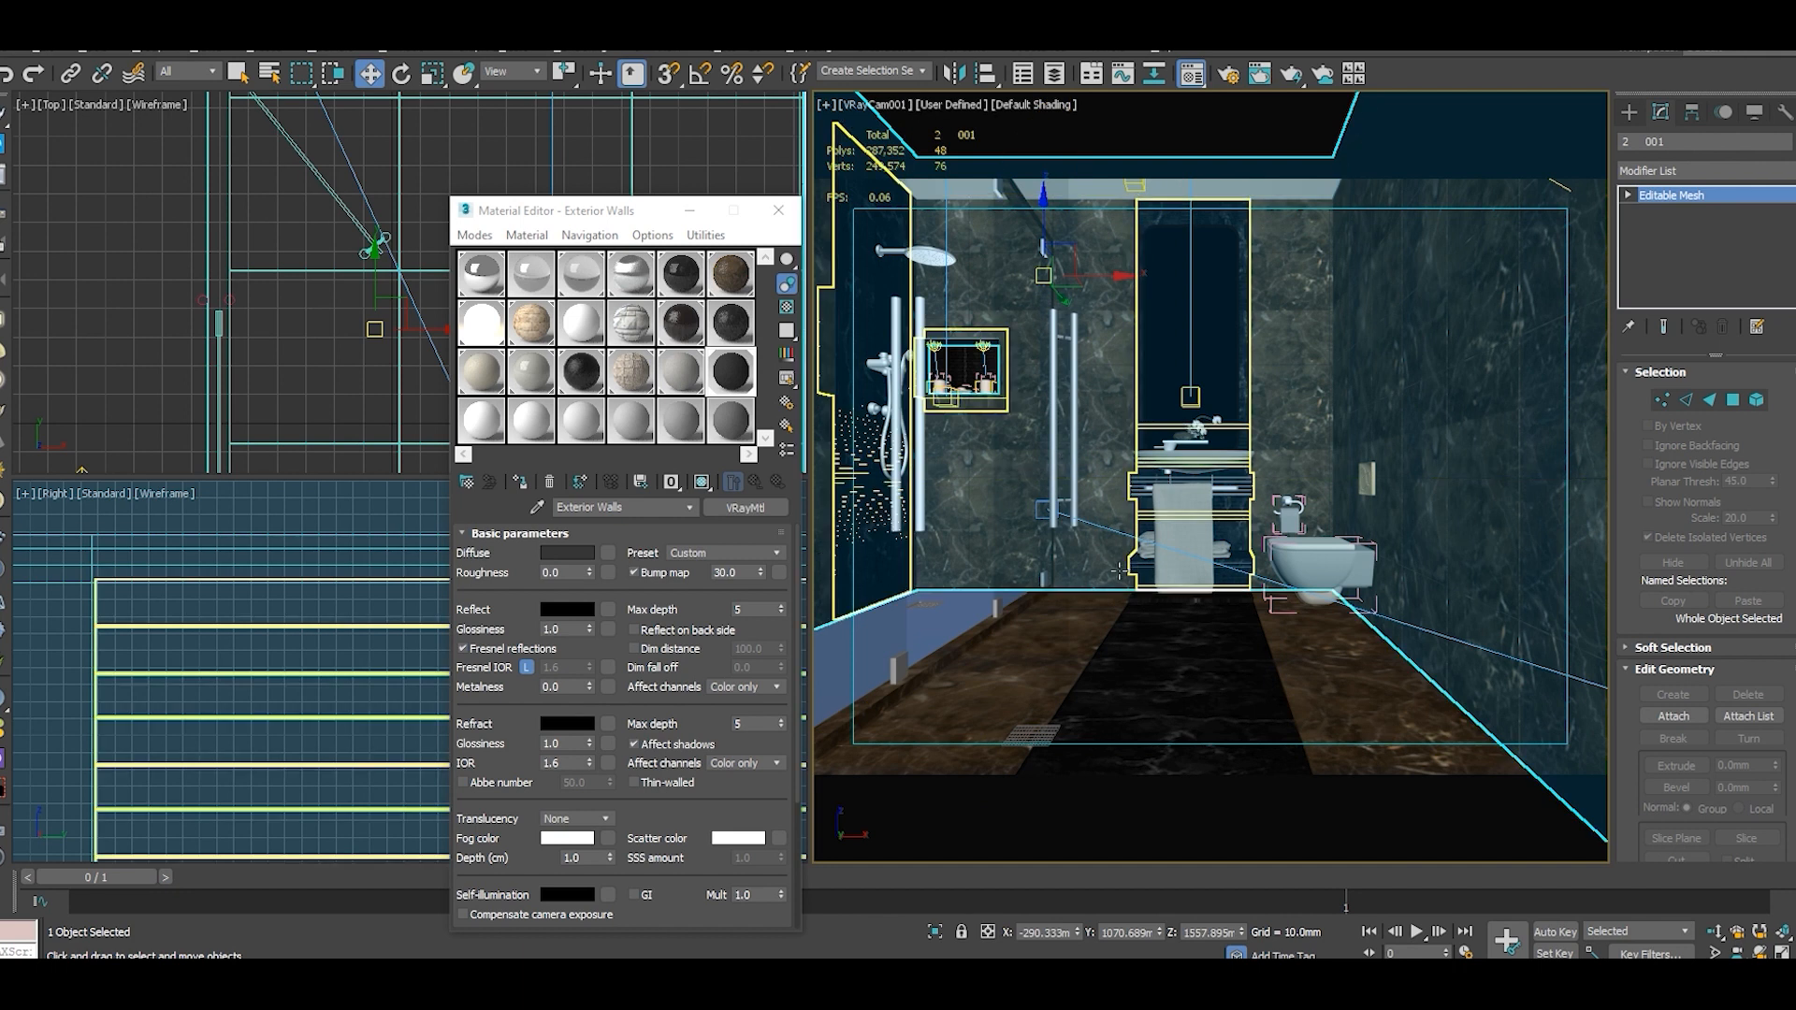
# Examine the brown tile texture on the walls beside the vanity, both close up and from the V-Ray camera.
pyautogui.click(1090, 590)
pyautogui.click(1149, 371)
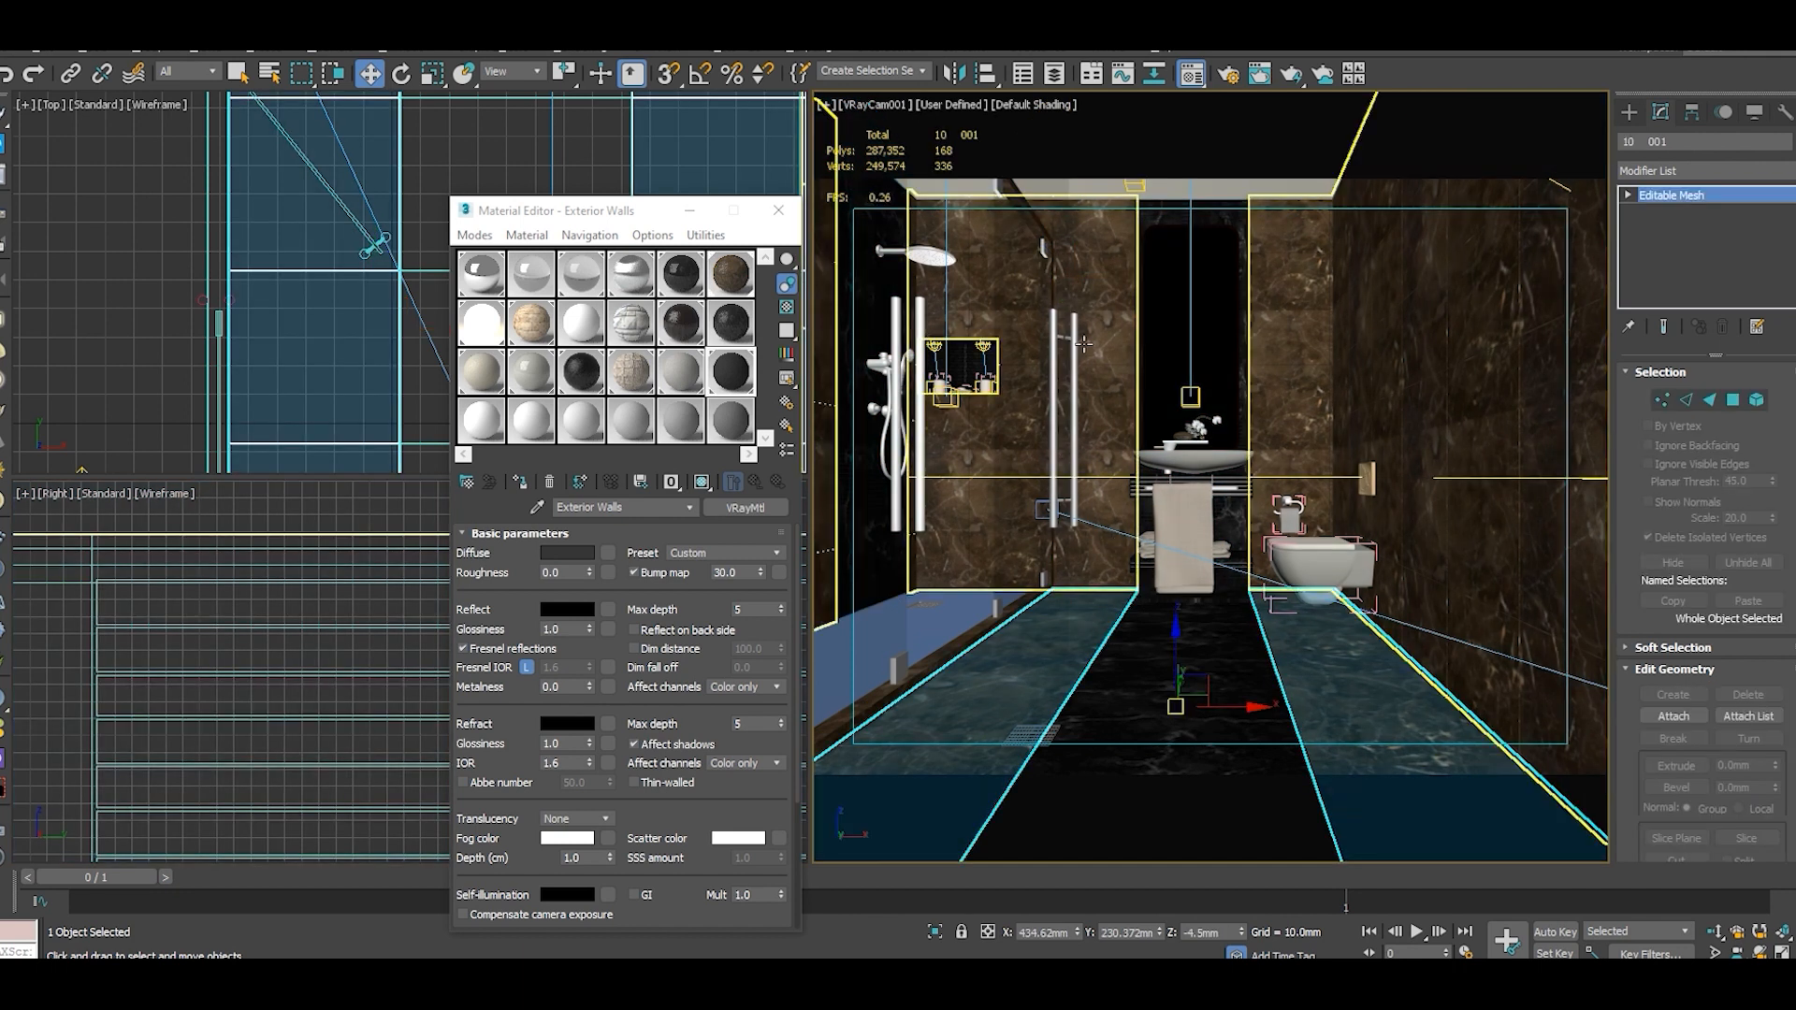
pyautogui.press('z')
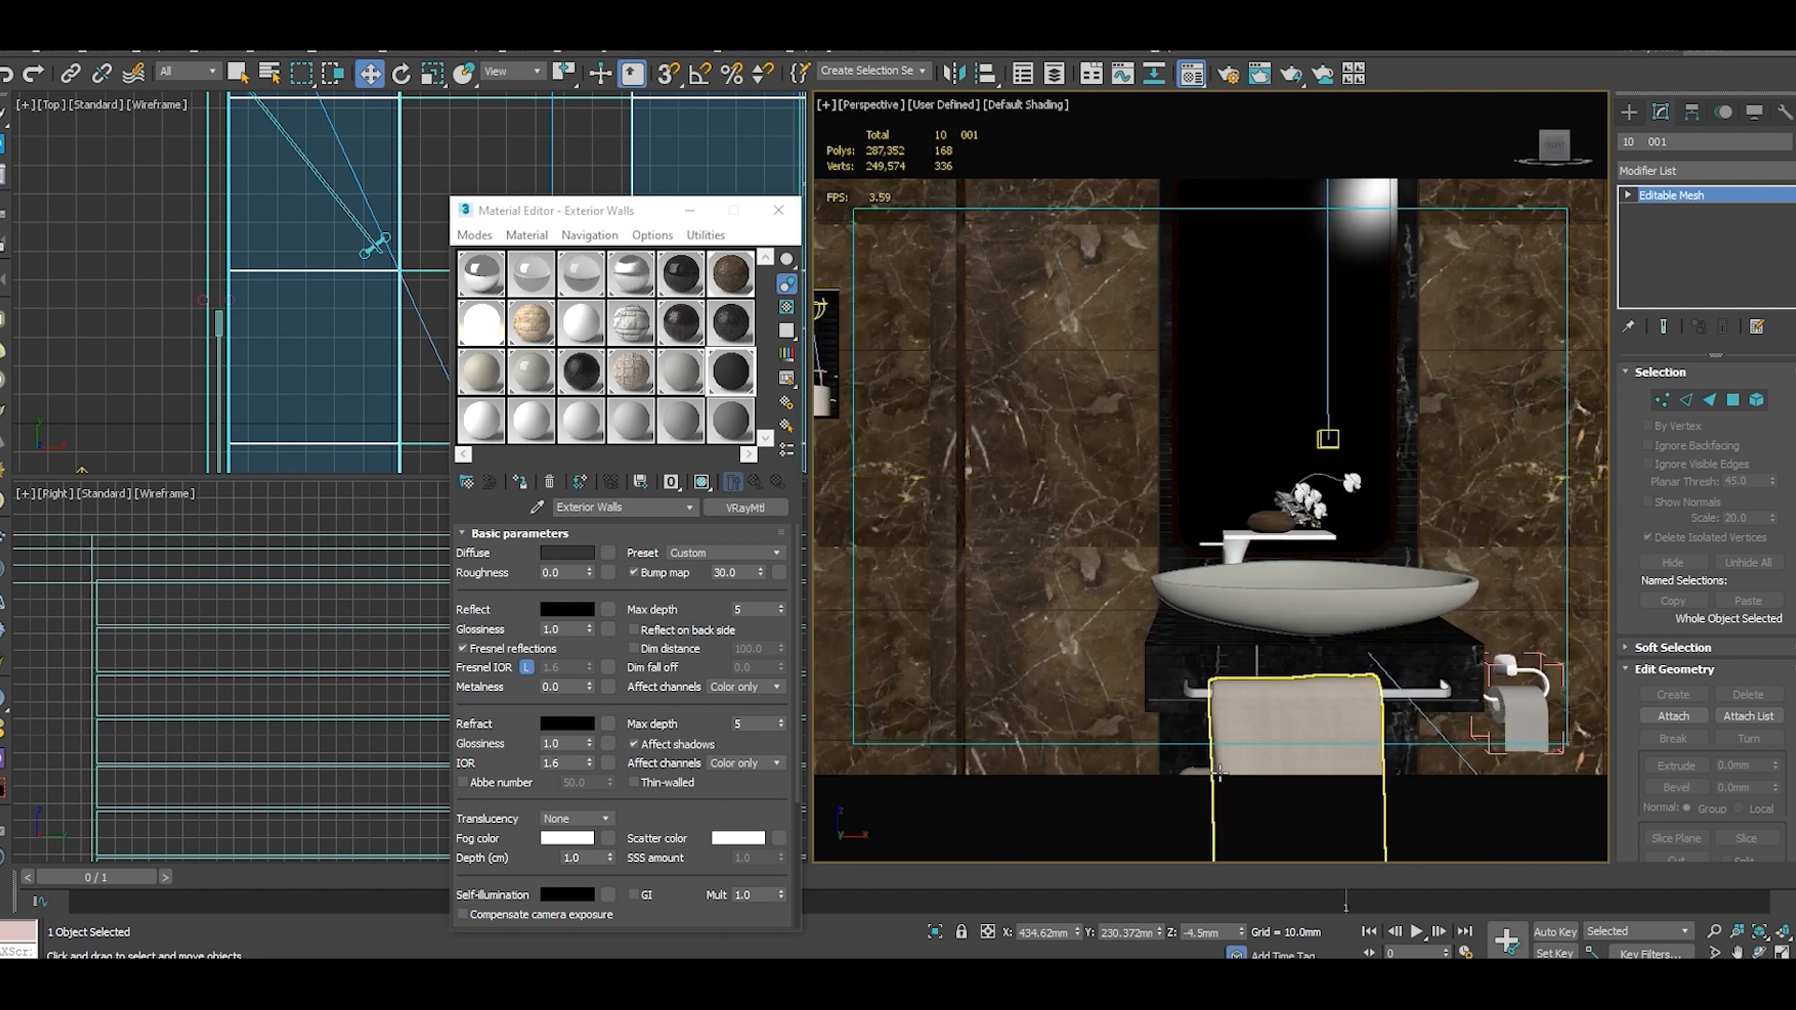
pyautogui.moveTo(1079, 649); pyautogui.dragTo(1079, 575, button='middle')
pyautogui.scroll(3, 1077, 643)
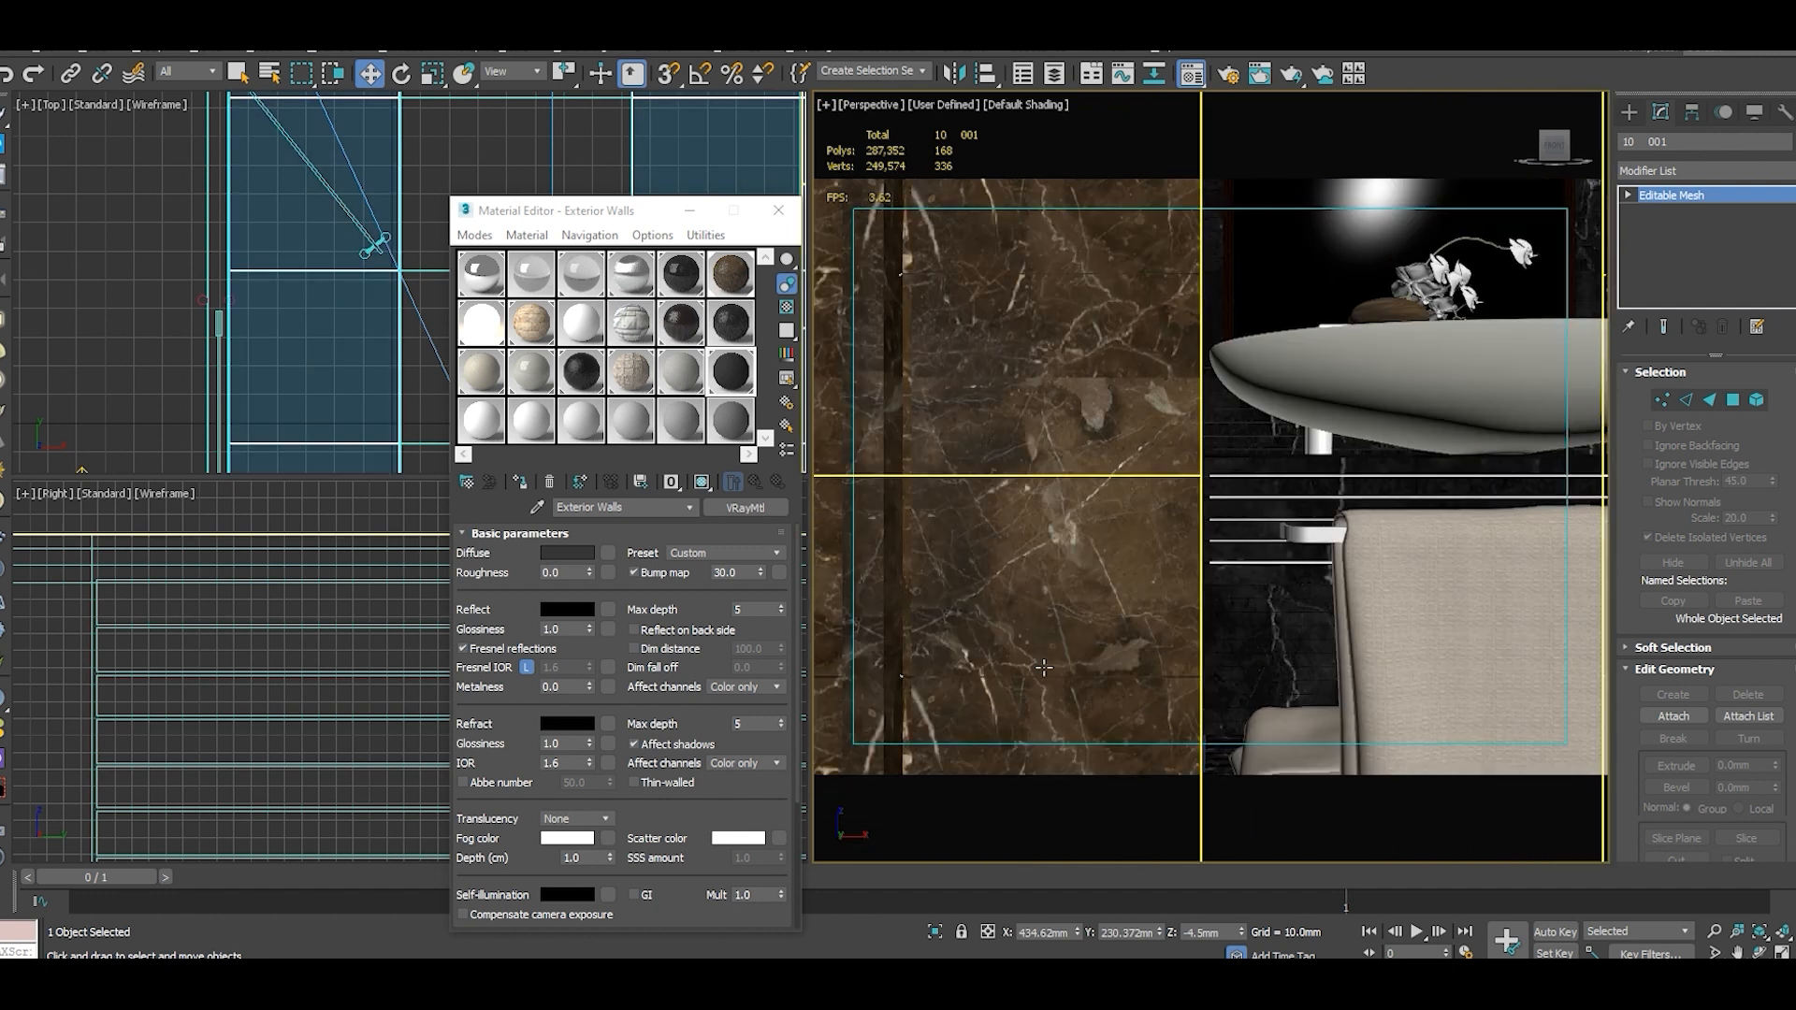
pyautogui.press('c')
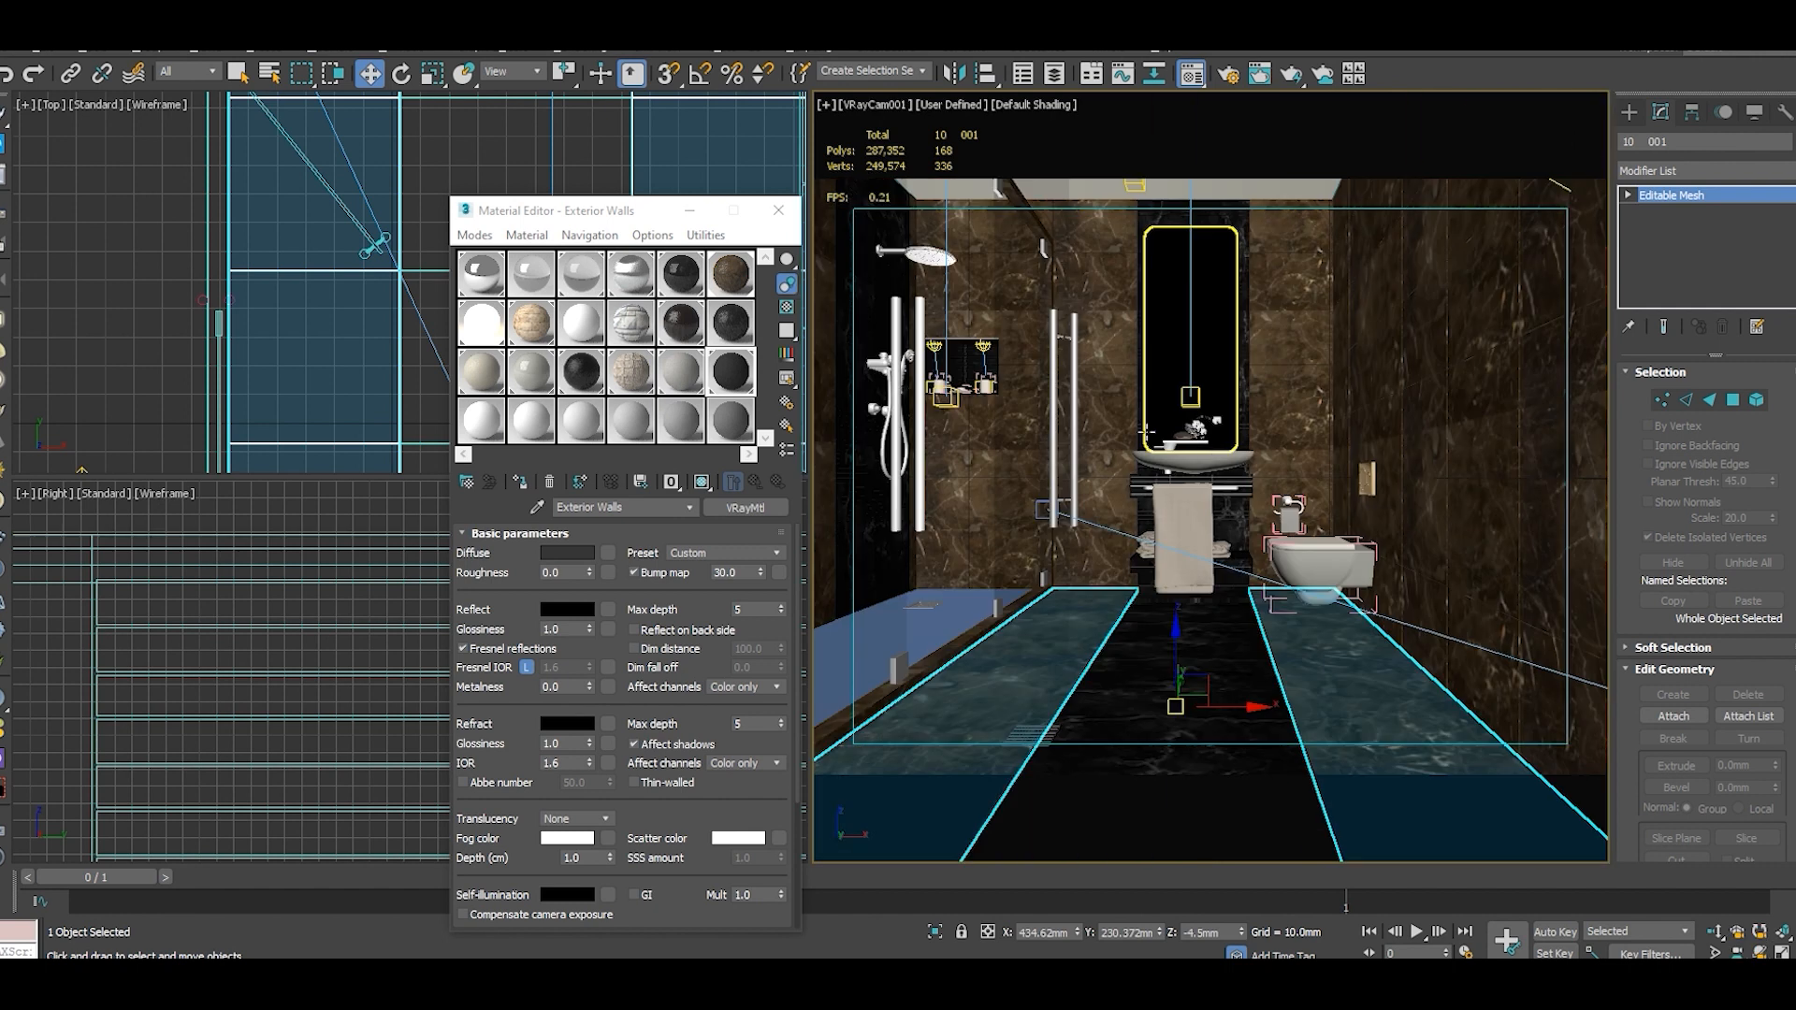
# Select the brown tiled walls, hide all unselected objects and clear the selection.
pyautogui.click(1292, 361)
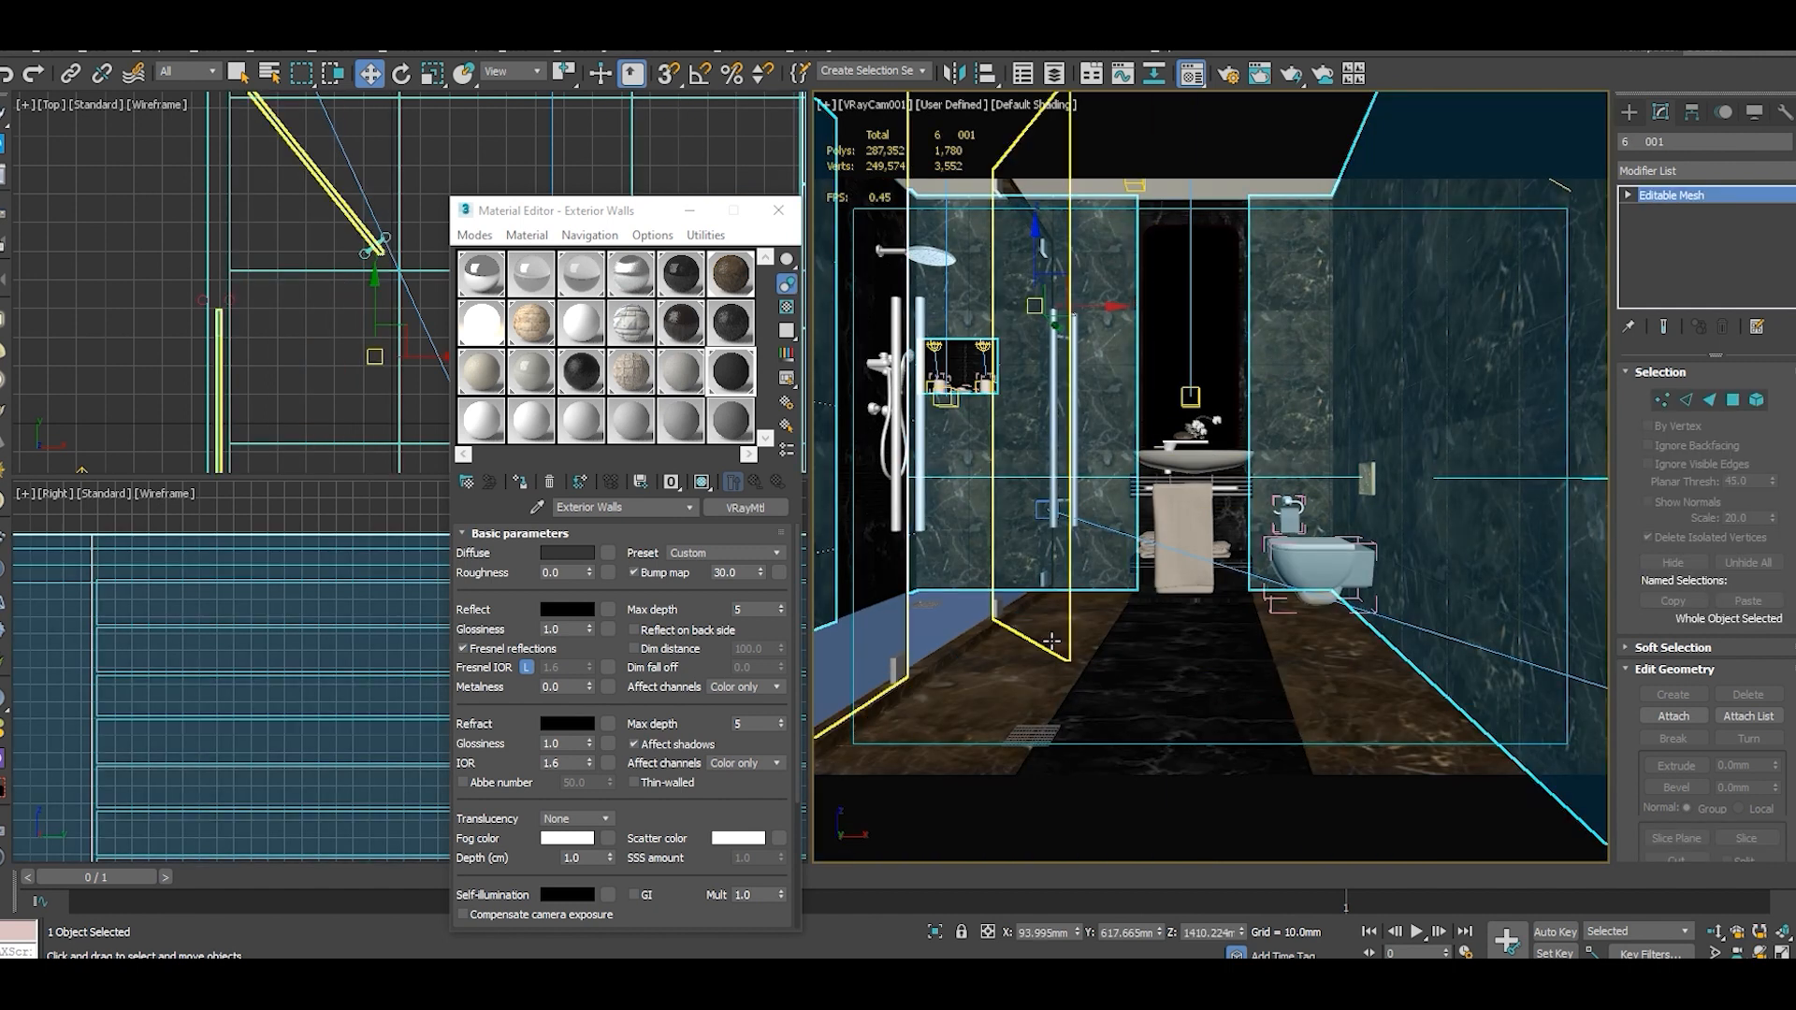
pyautogui.rightClick(1160, 341)
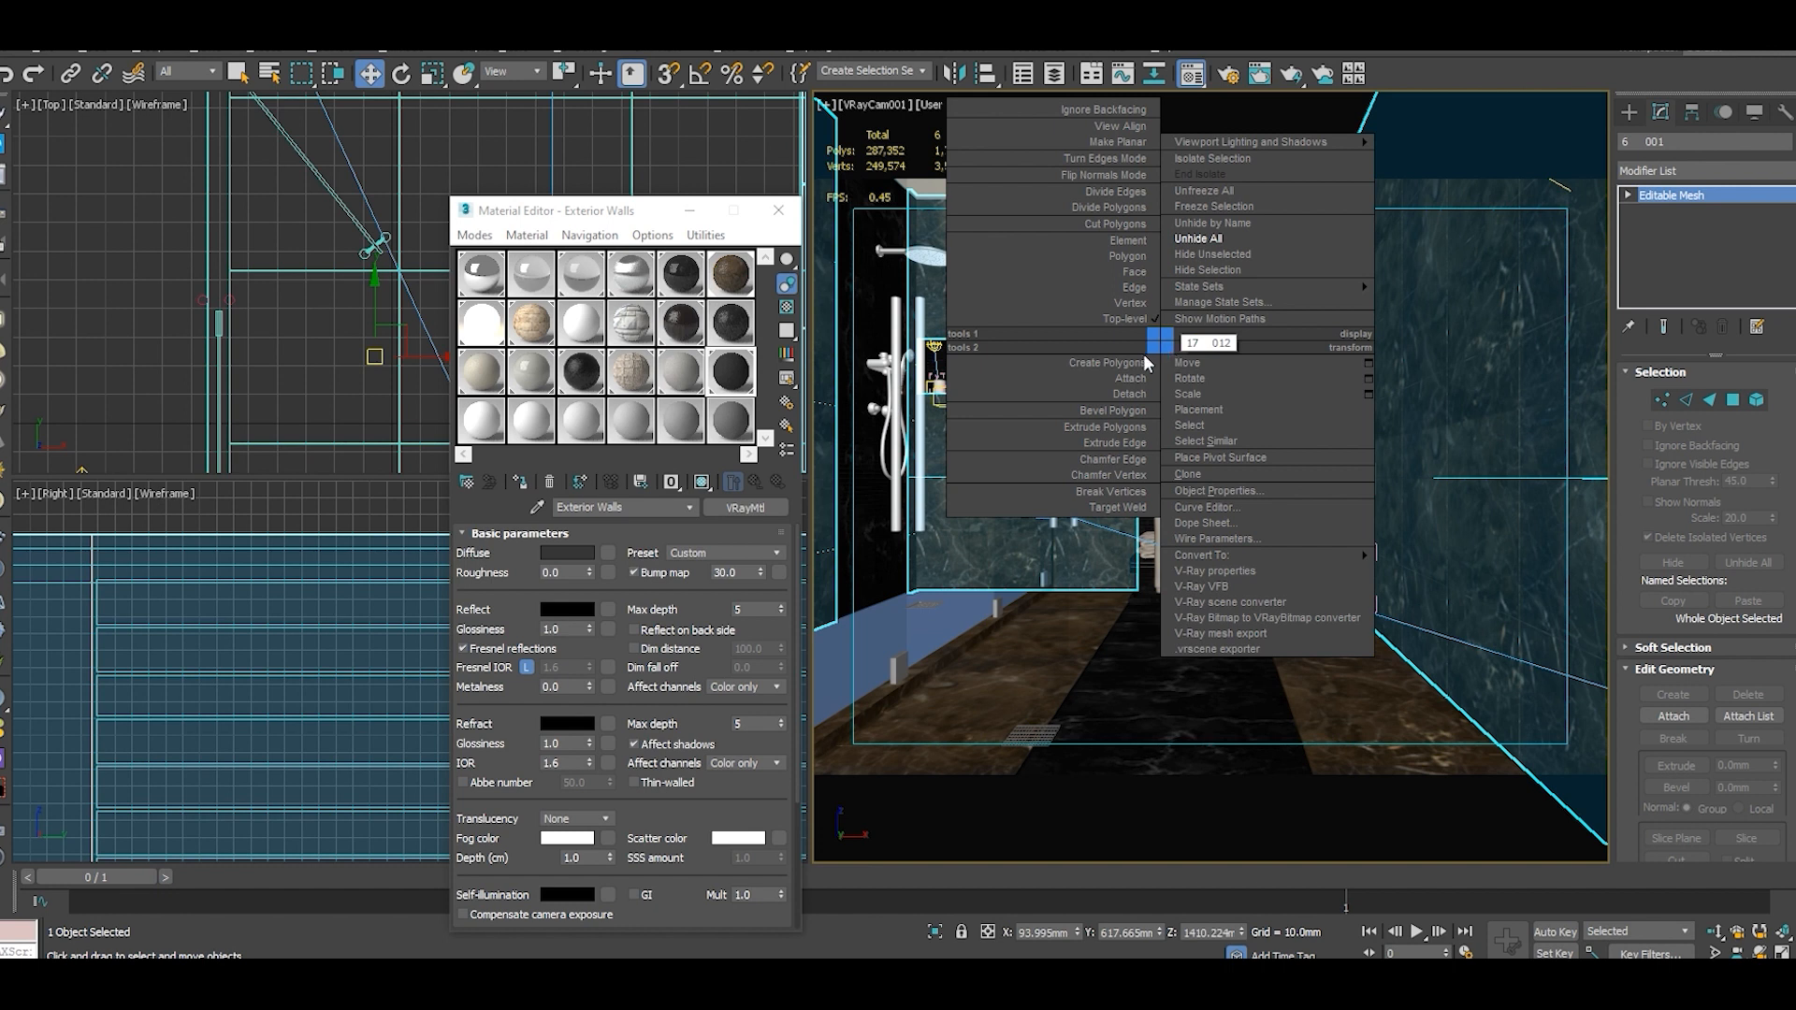
pyautogui.click(1230, 252)
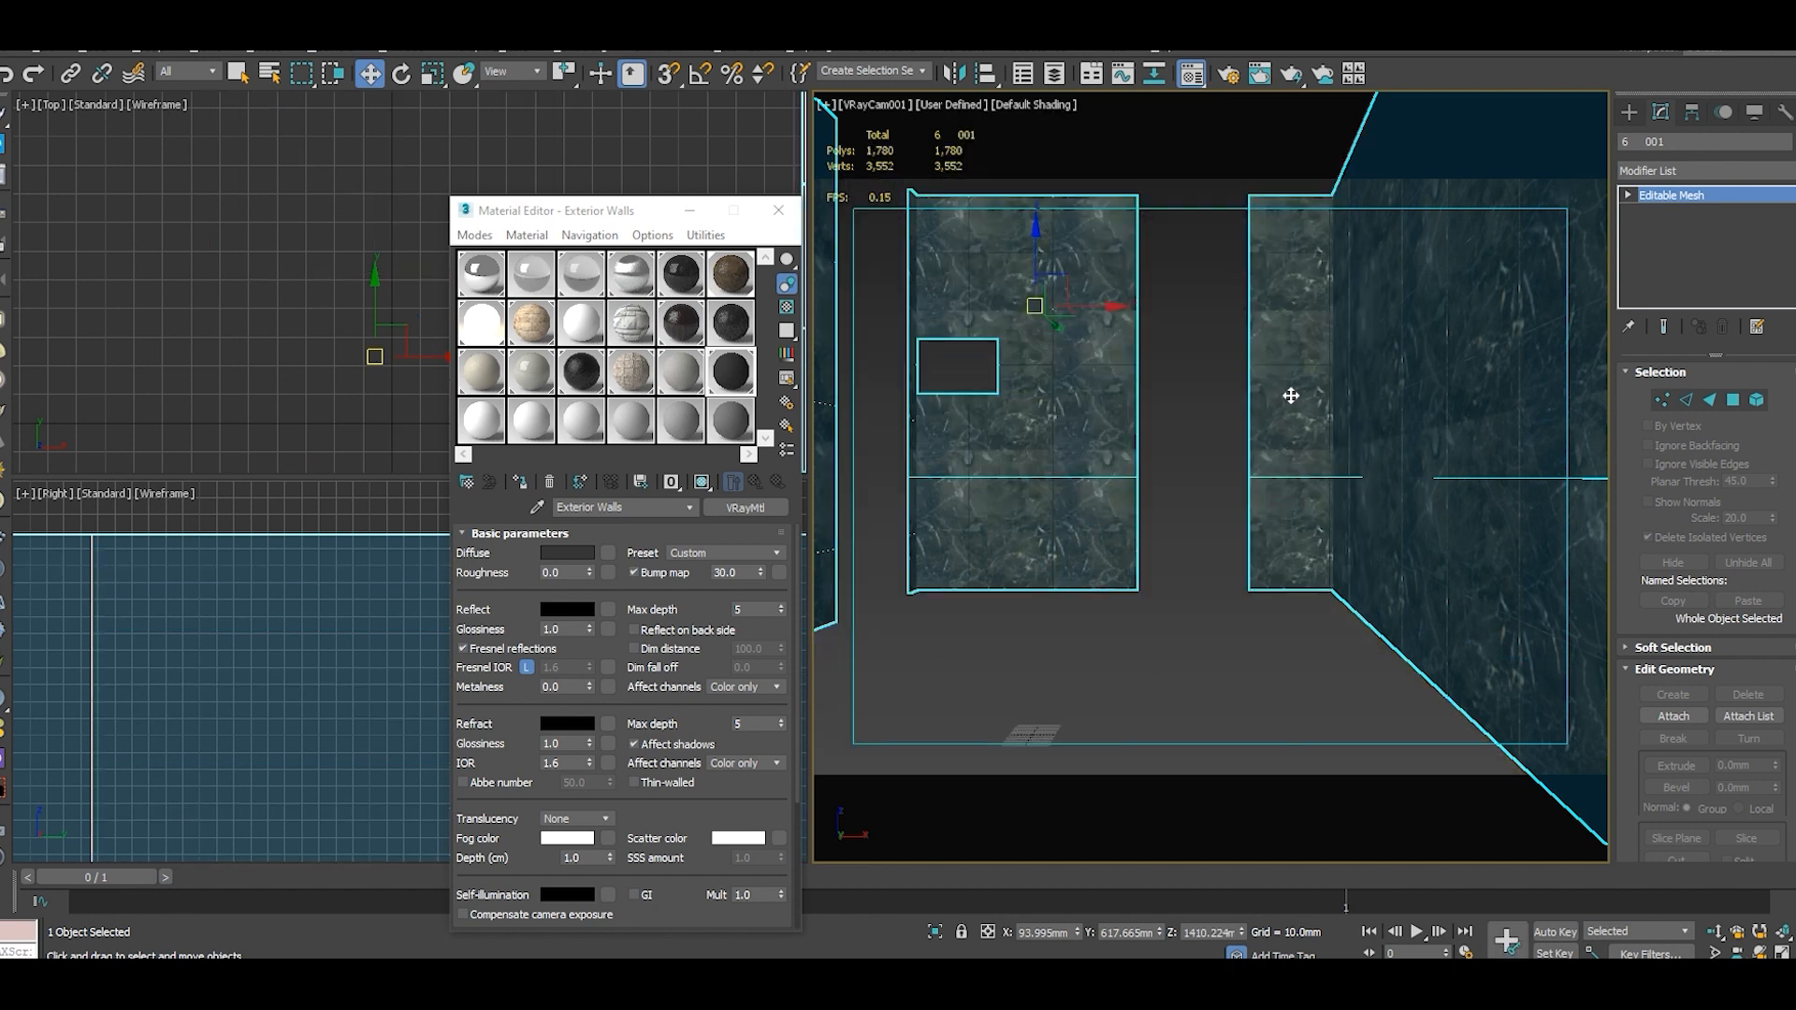
pyautogui.click(1160, 534)
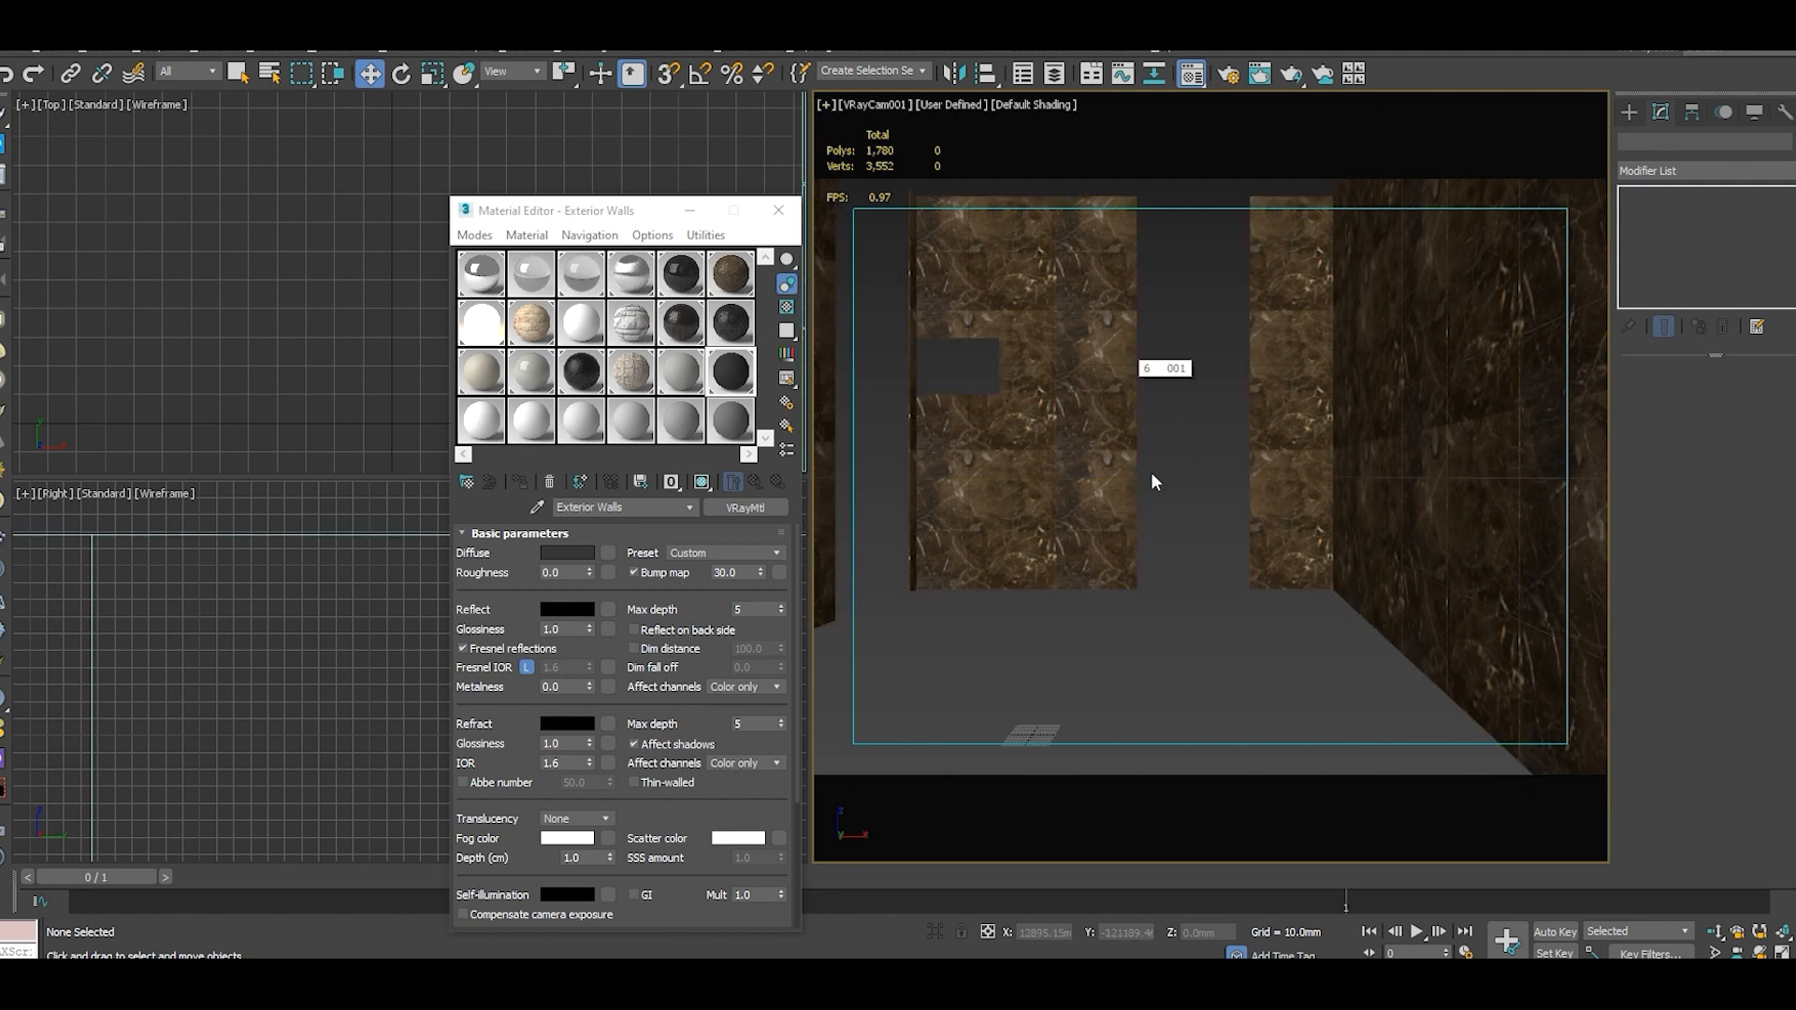
# Add a UVW Map modifier to the isolated walls and set its mapping type to Box.
pyautogui.press('p')
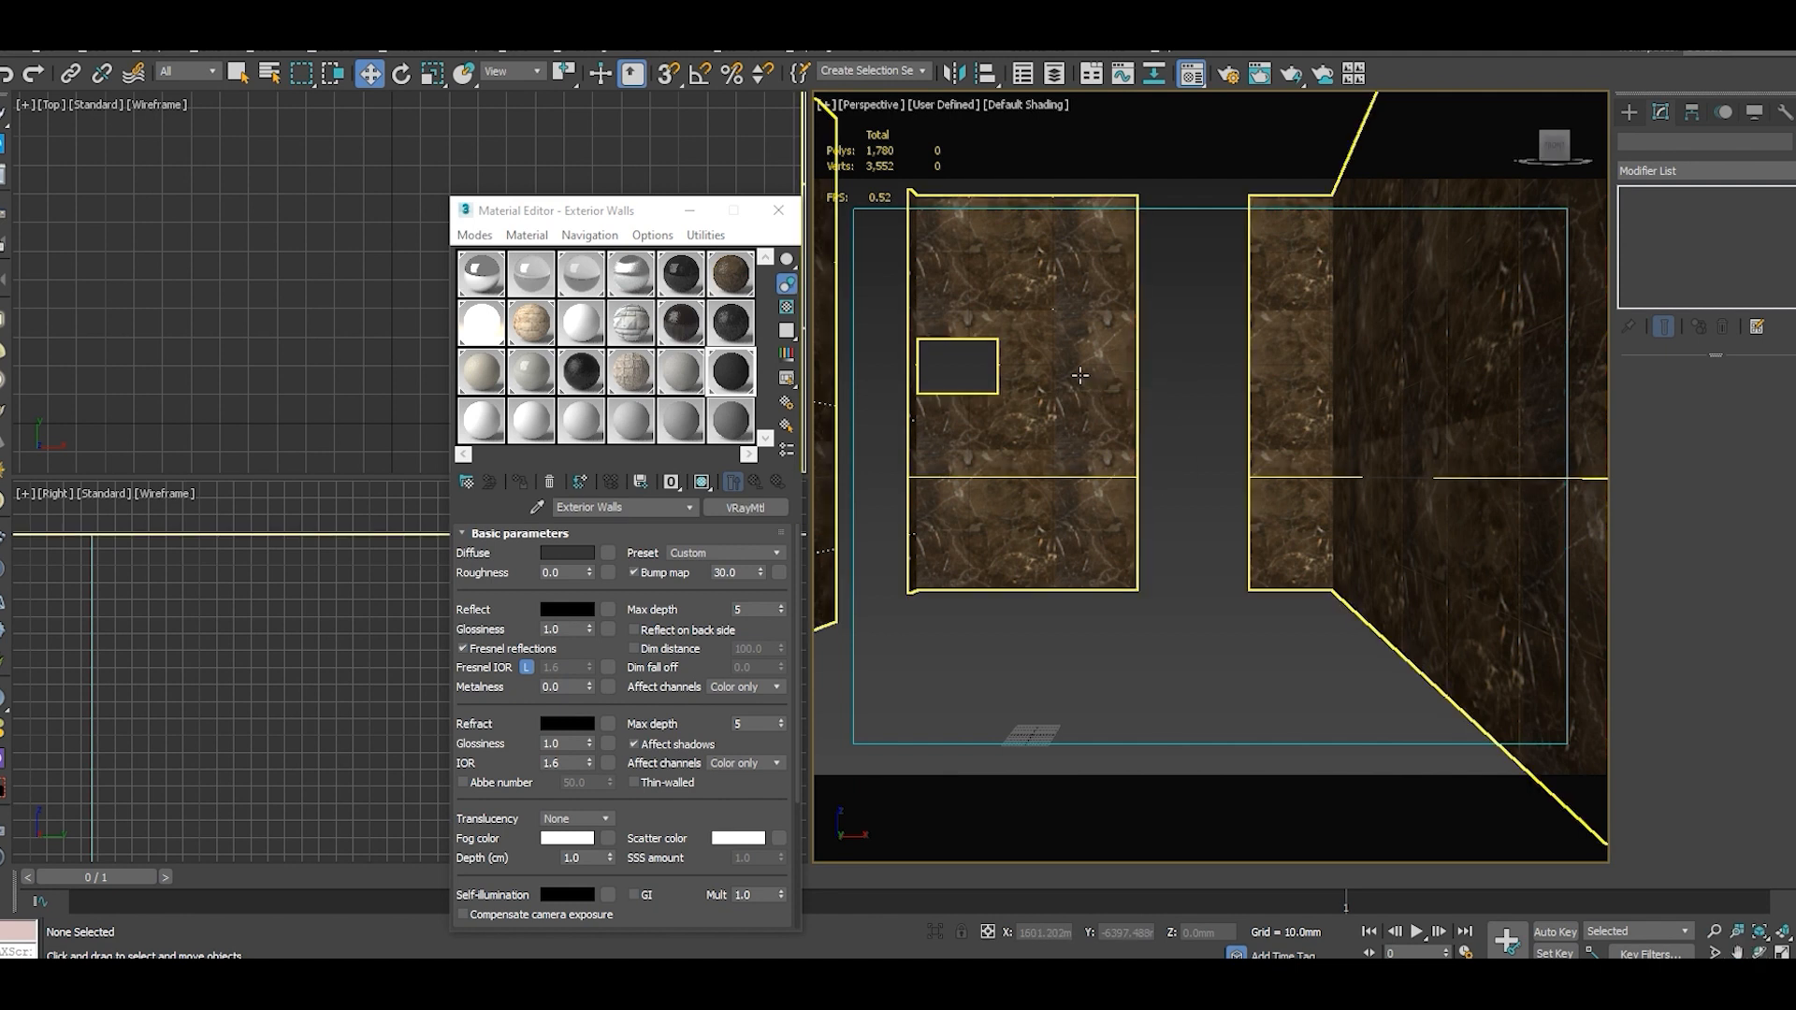
pyautogui.scroll(2, 1076, 409)
pyautogui.click(1160, 354)
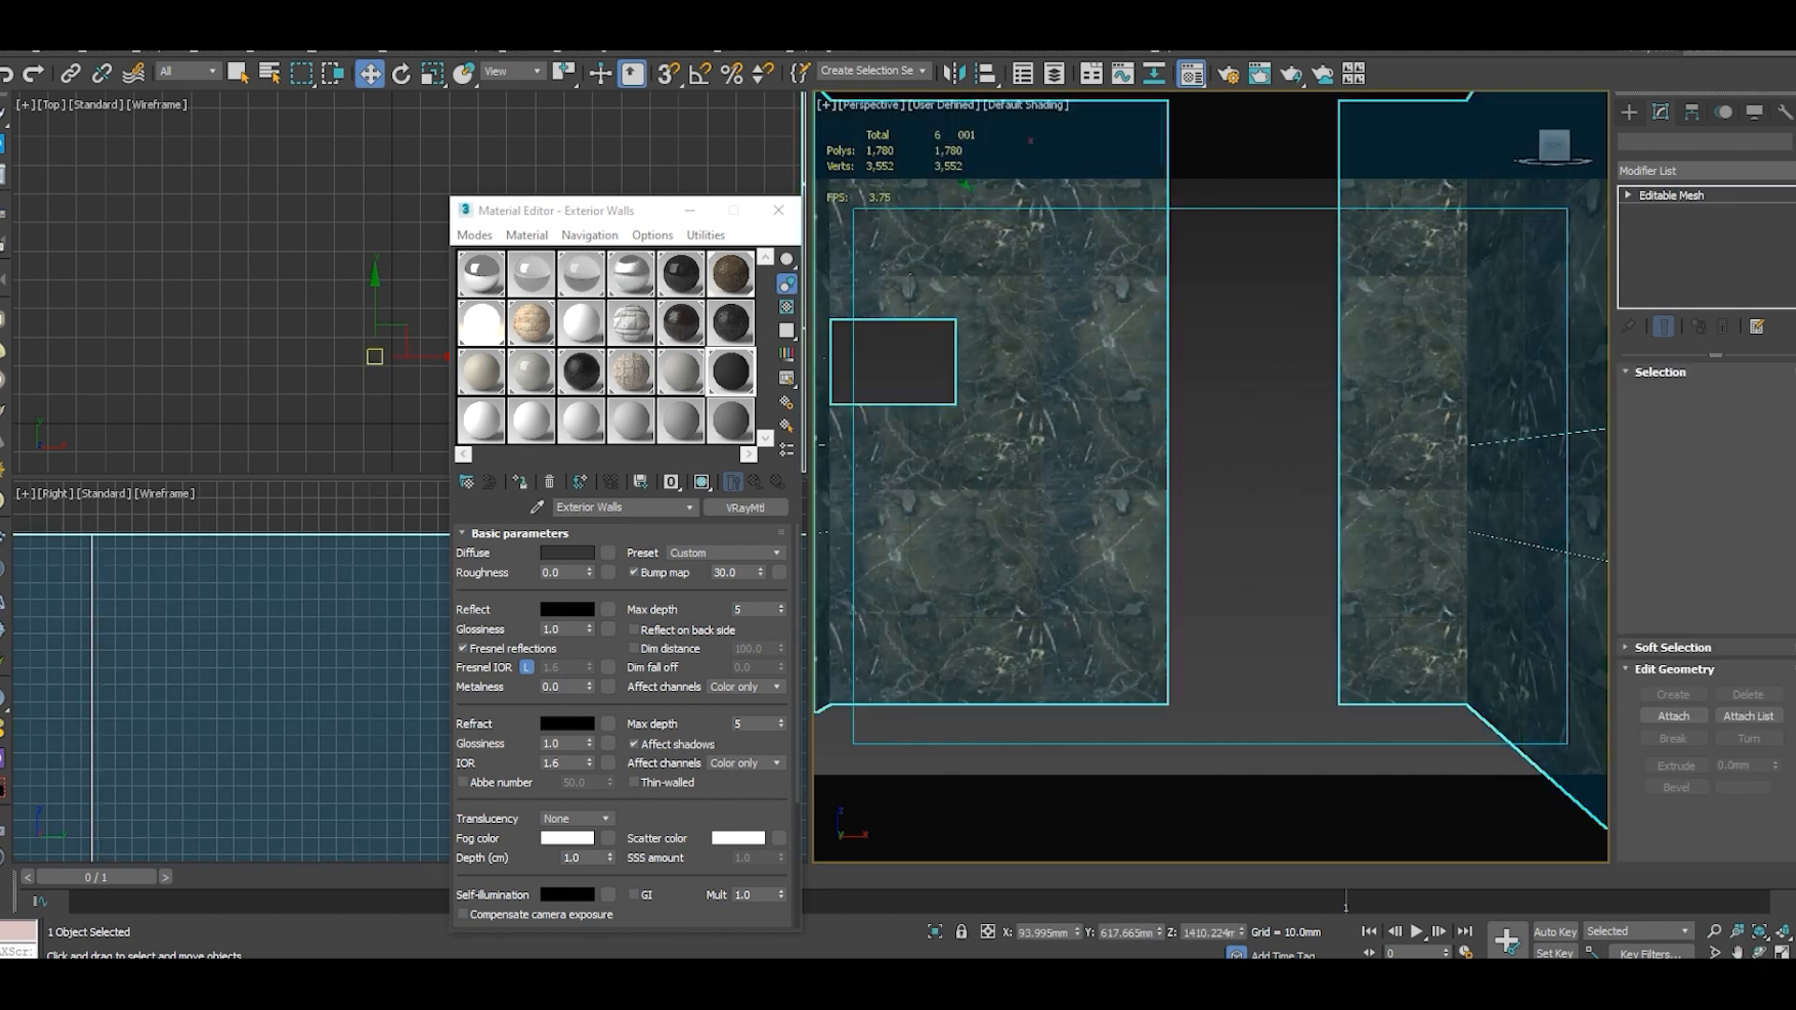
pyautogui.click(1695, 169)
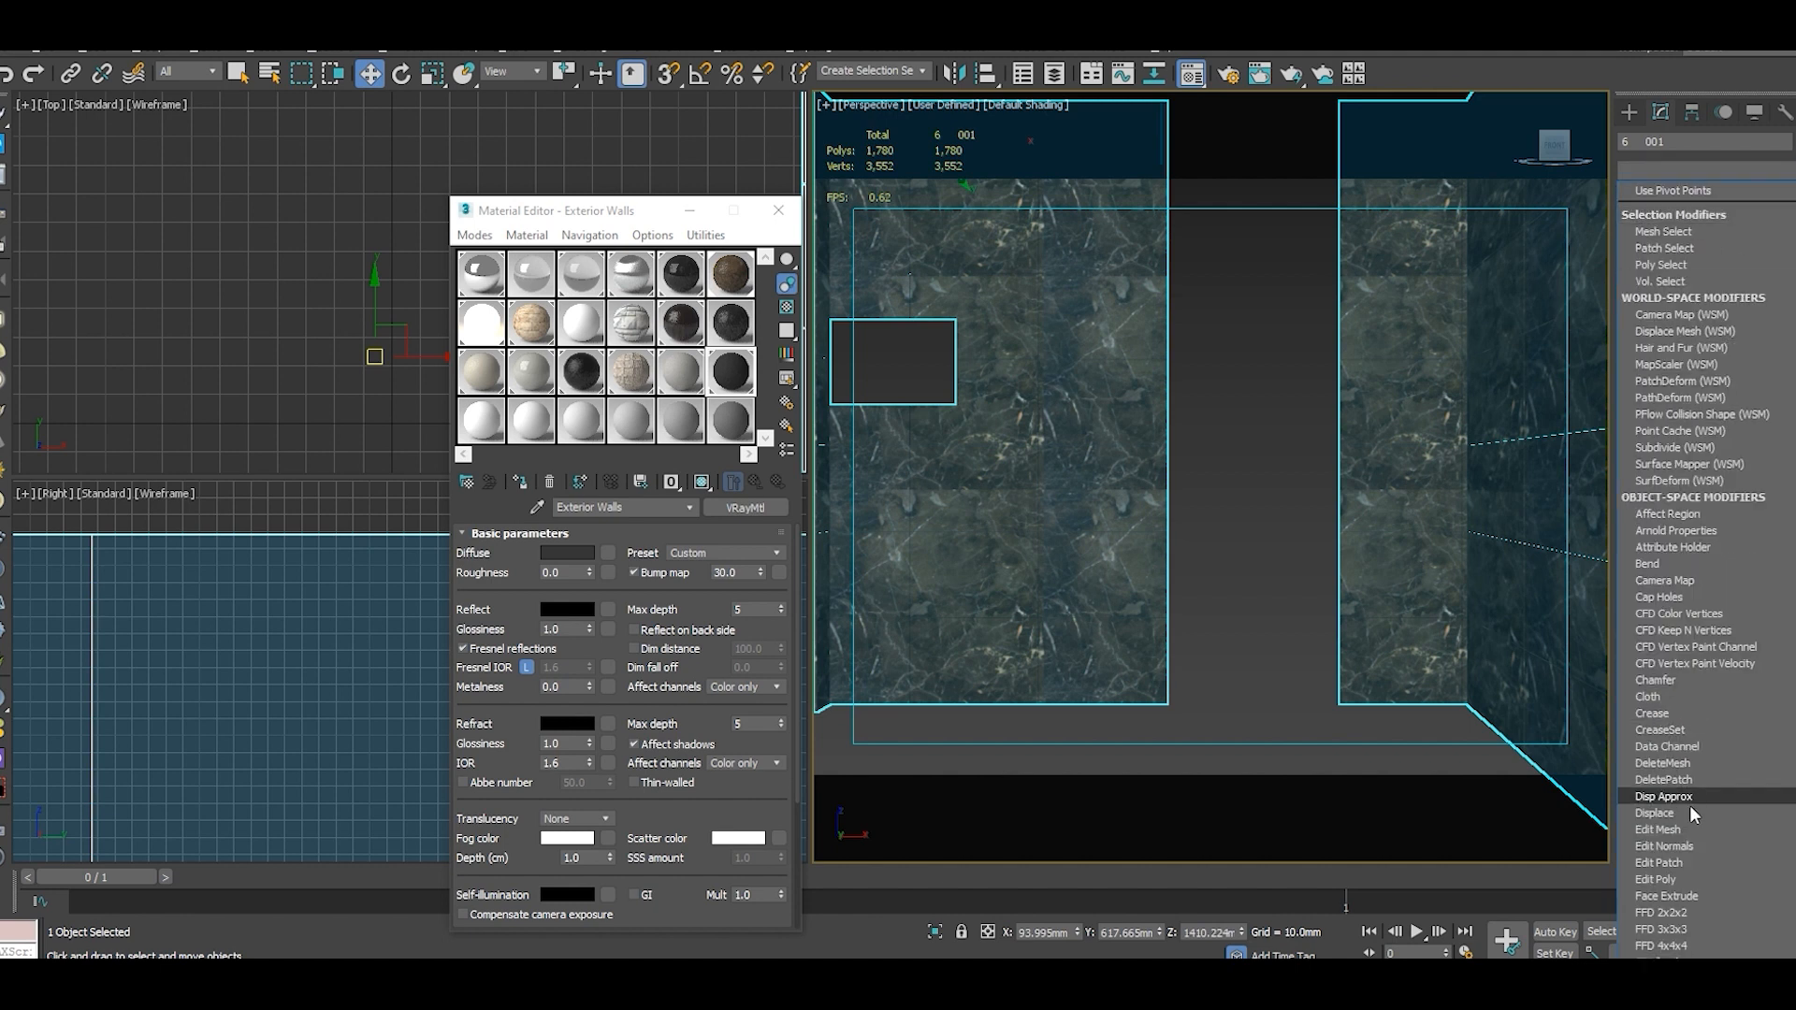
pyautogui.press('u')
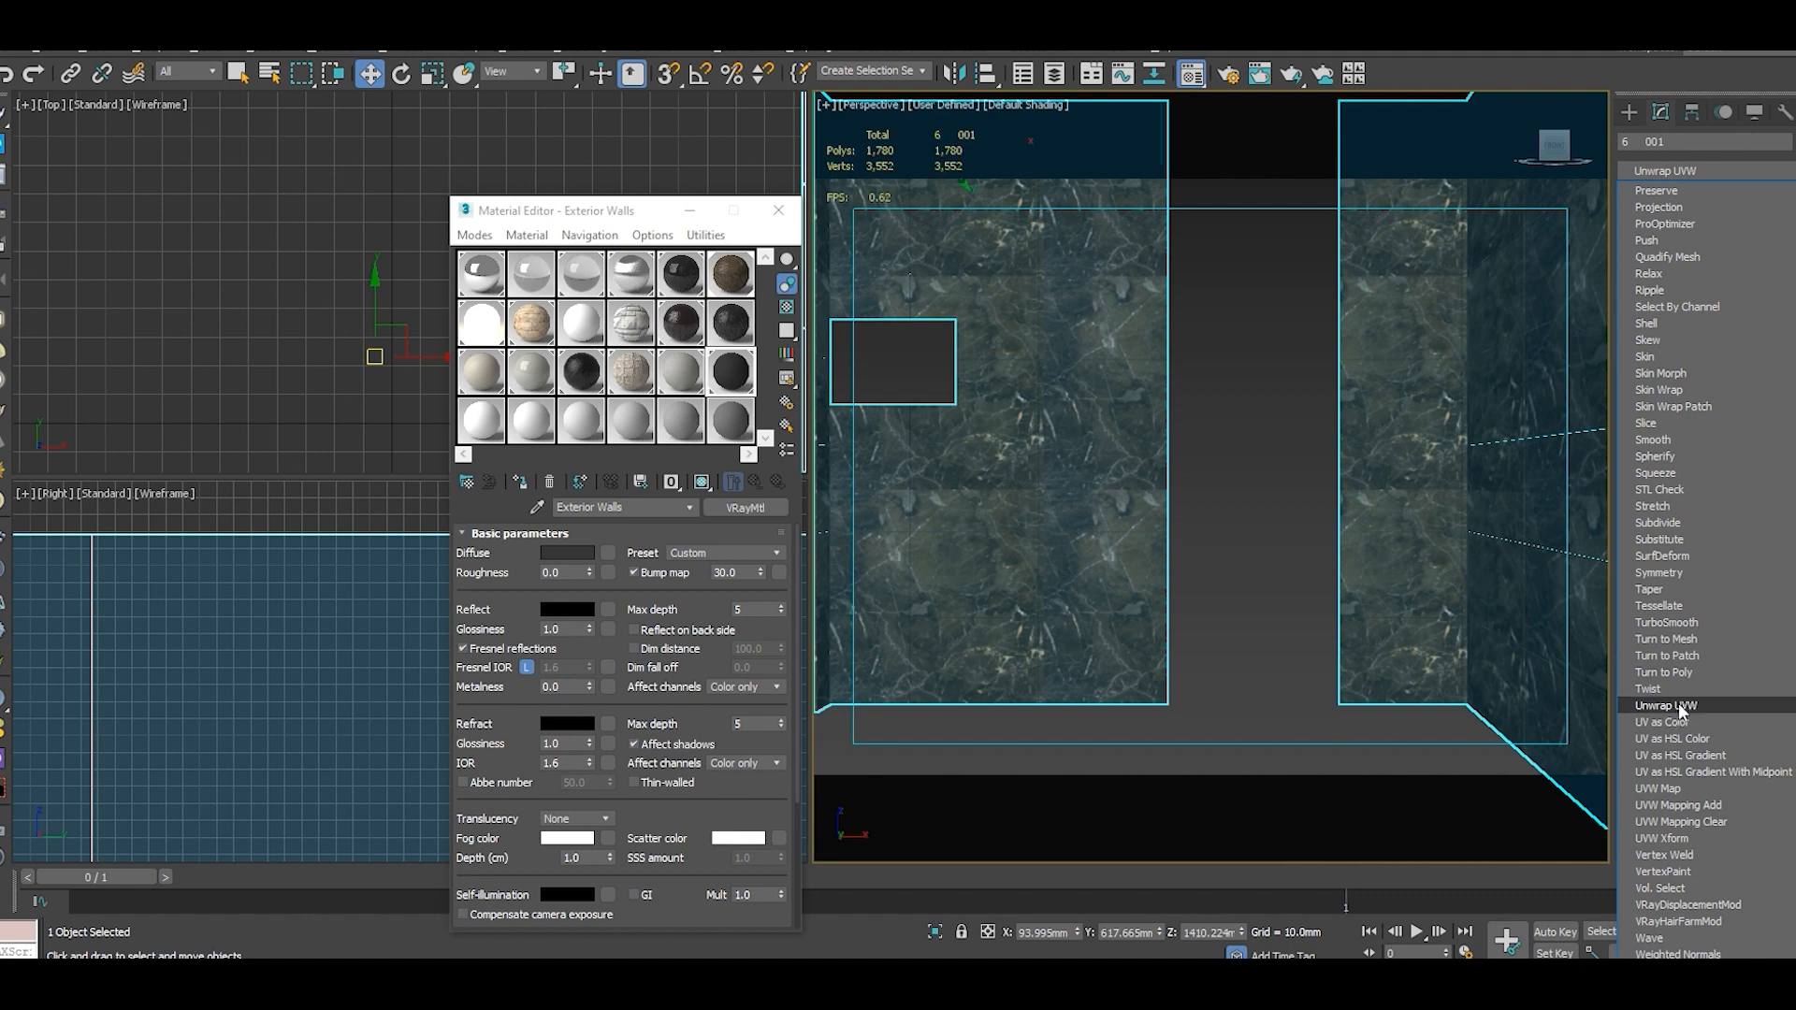
pyautogui.click(1675, 789)
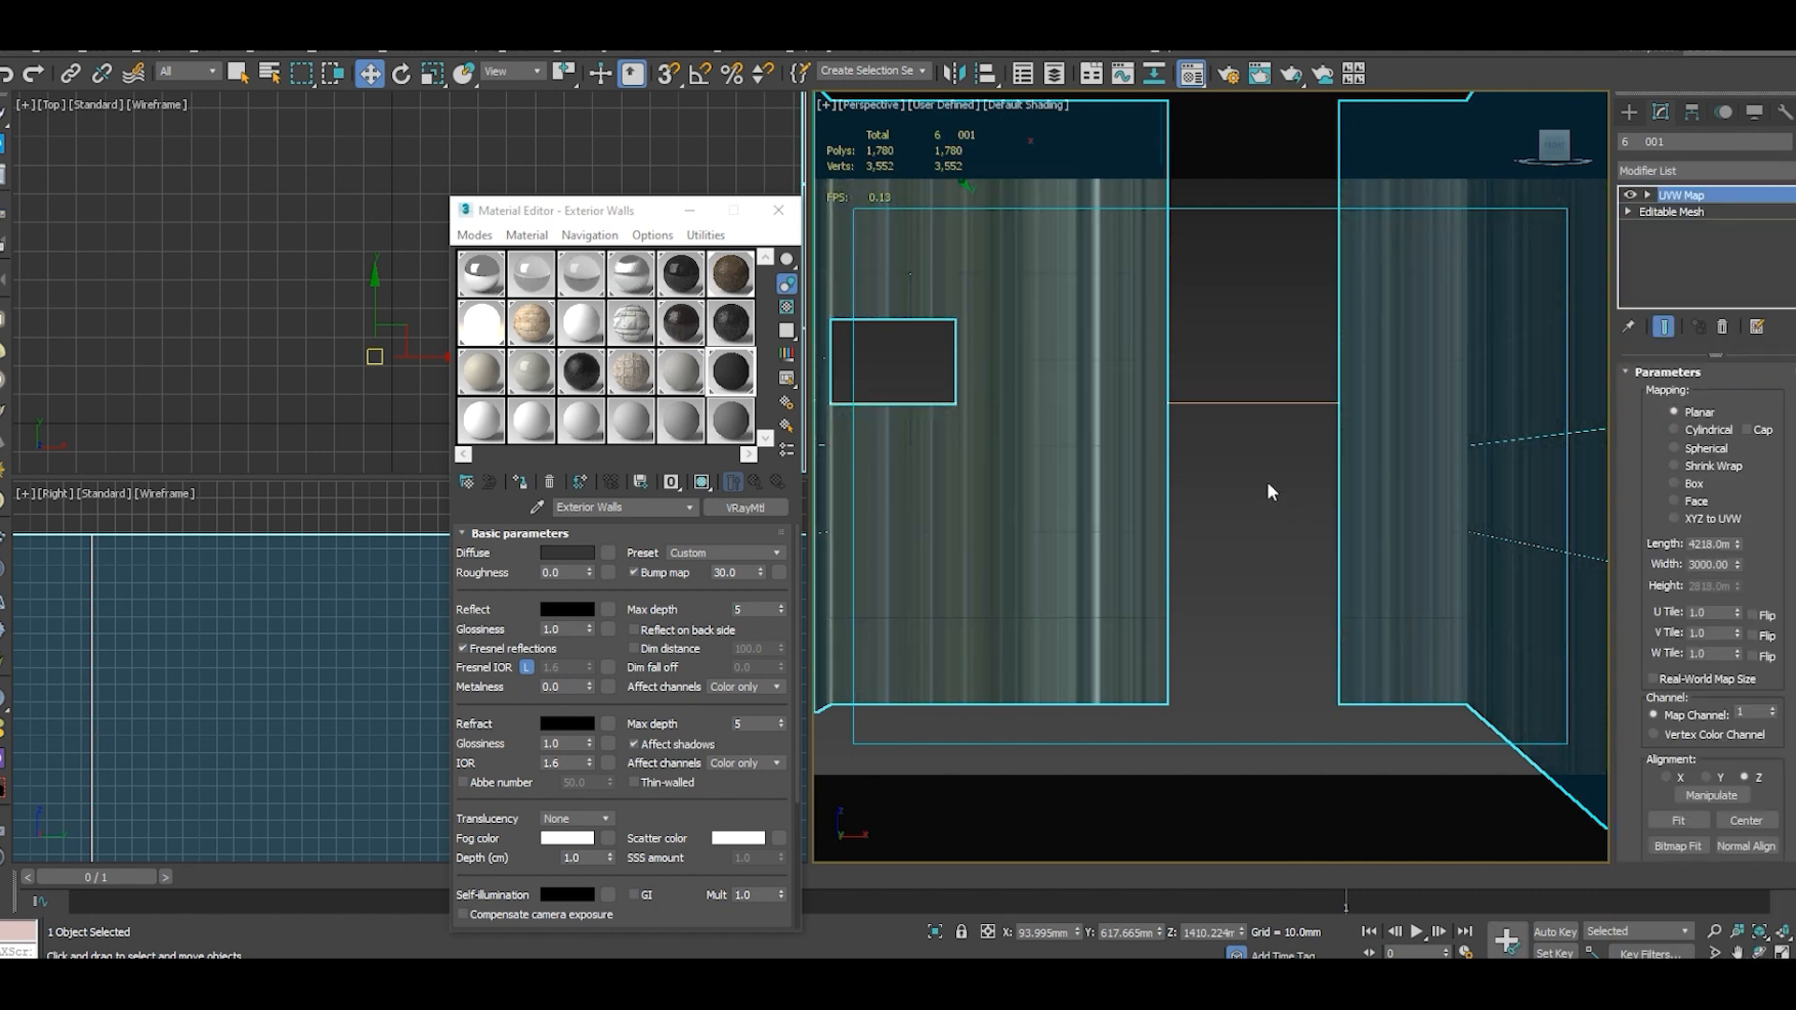
pyautogui.click(1675, 483)
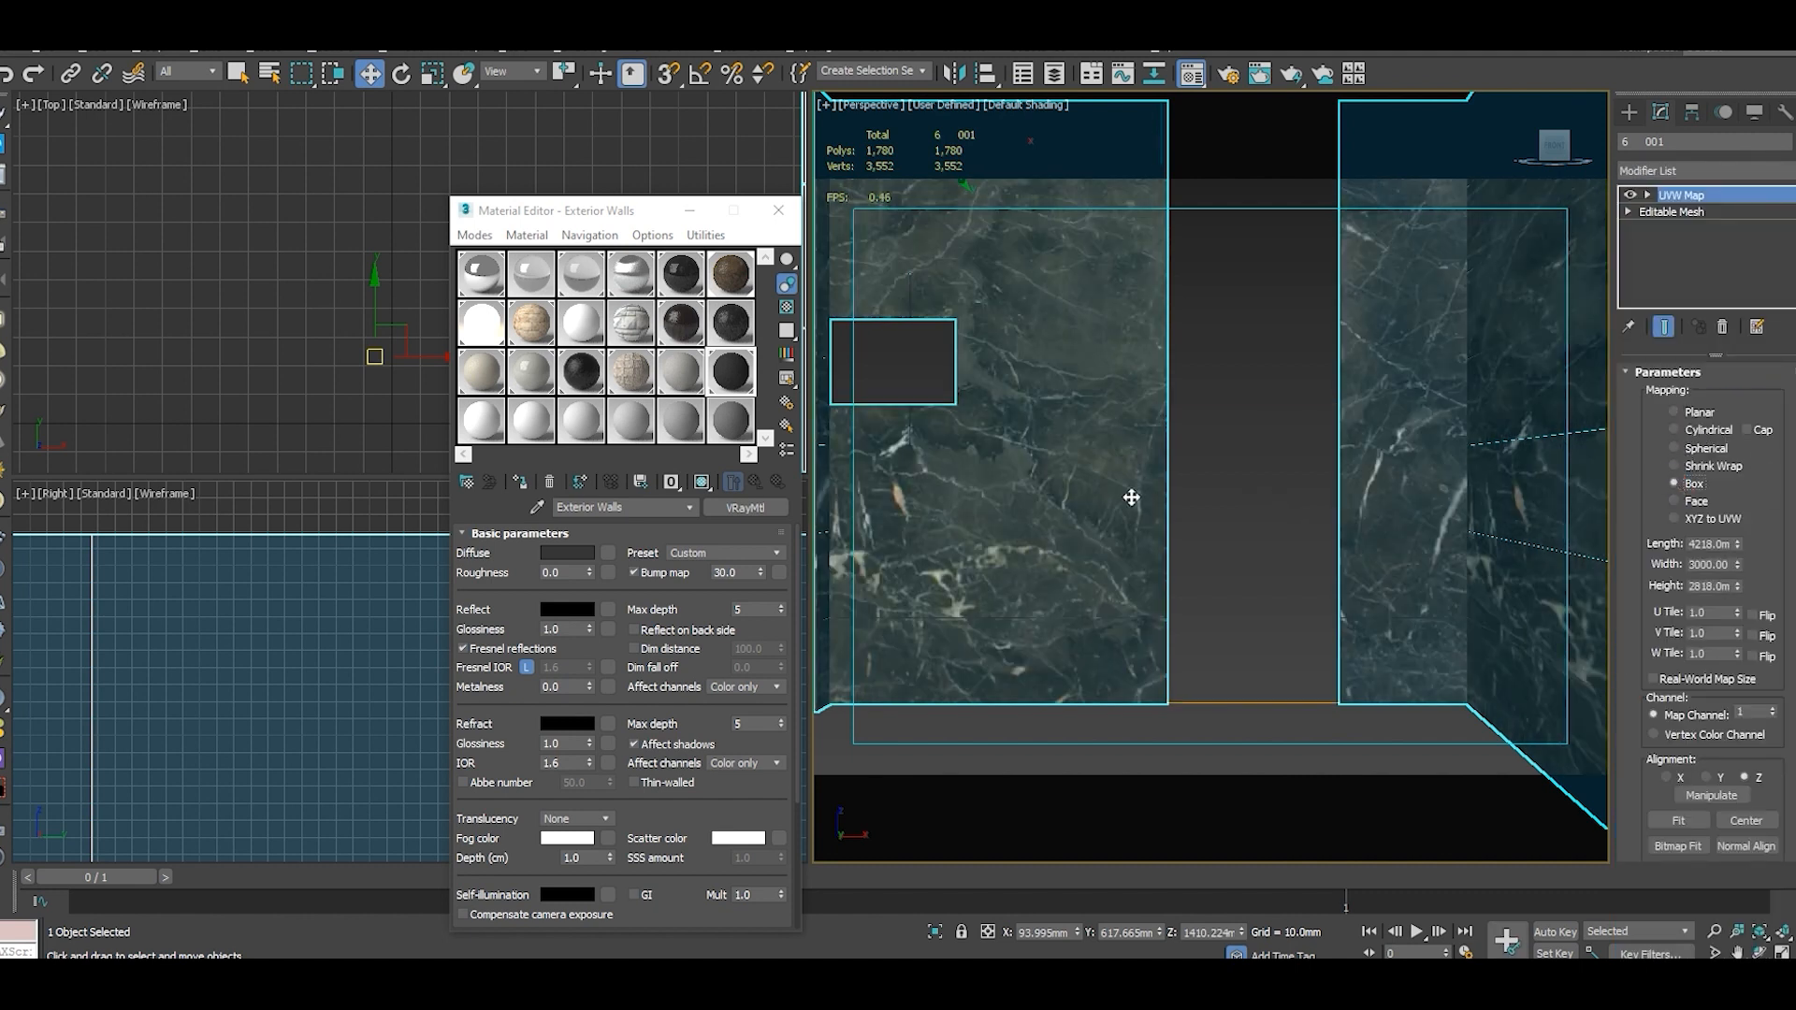
# Examine the scale and continuity of the box-mapped brown marble on the isolated walls from near and far.
pyautogui.scroll(-3, 1221, 524)
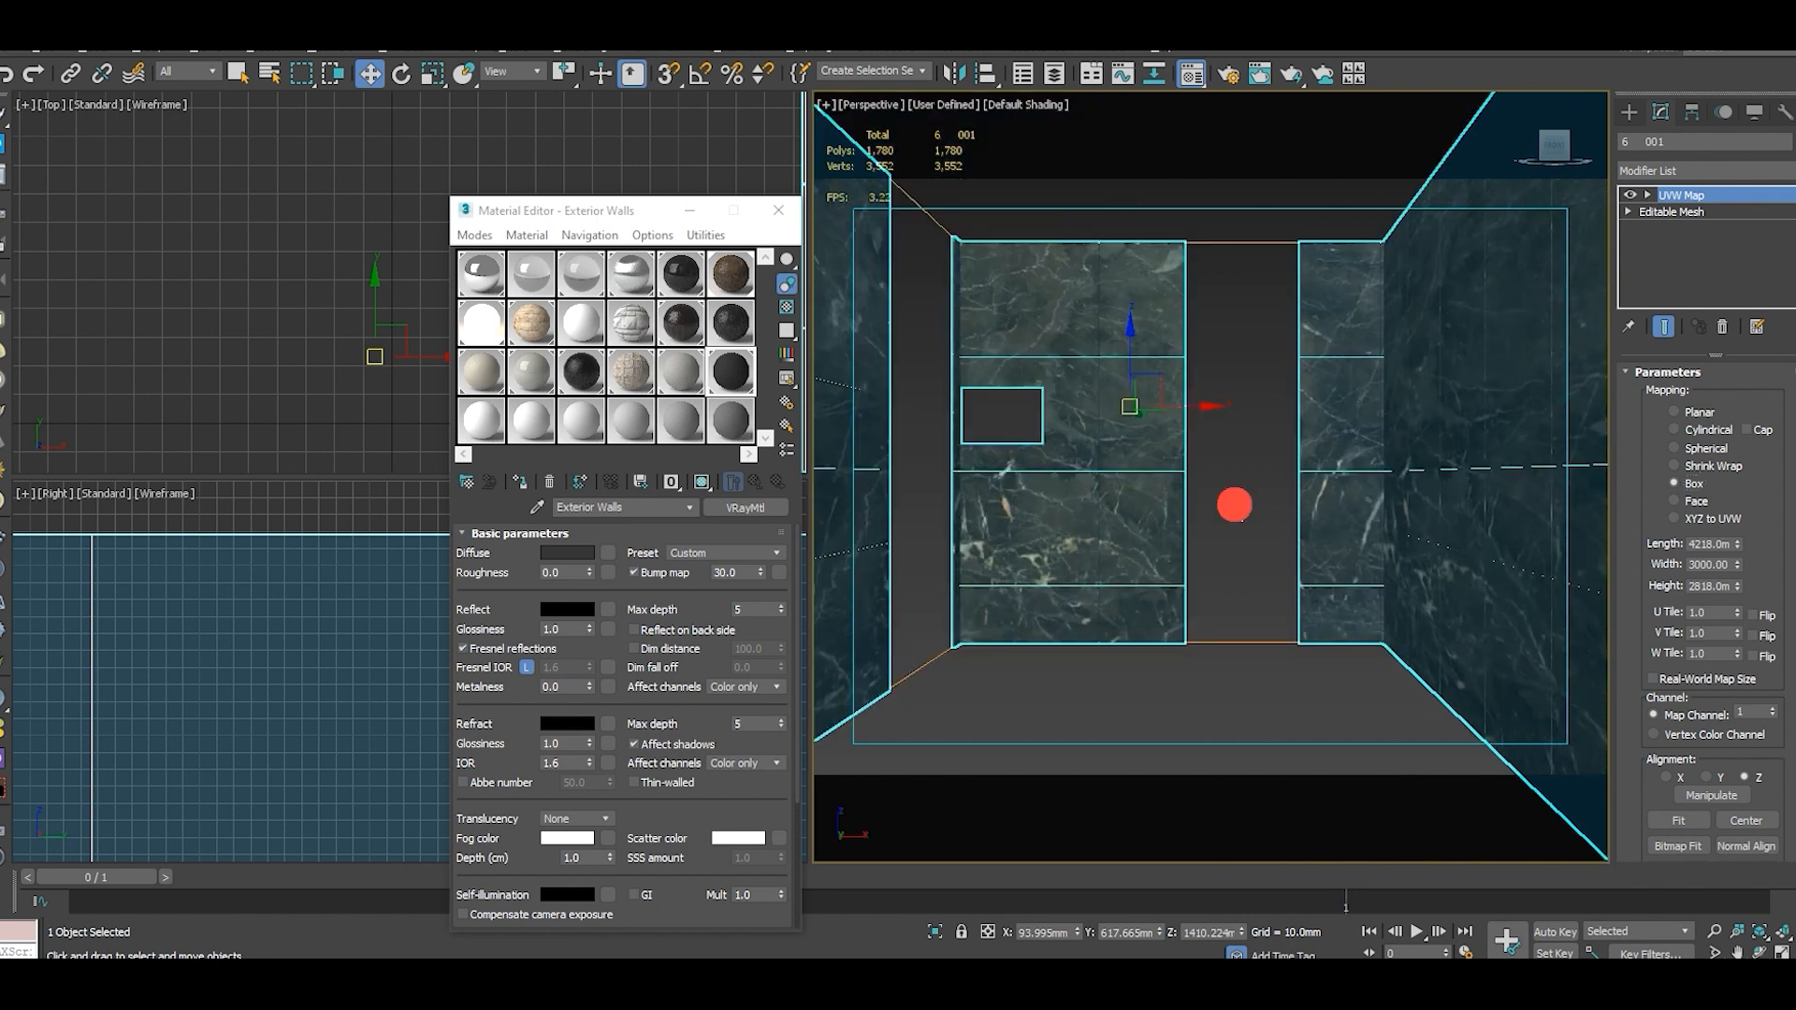
pyautogui.click(1234, 505)
pyautogui.scroll(2, 1131, 398)
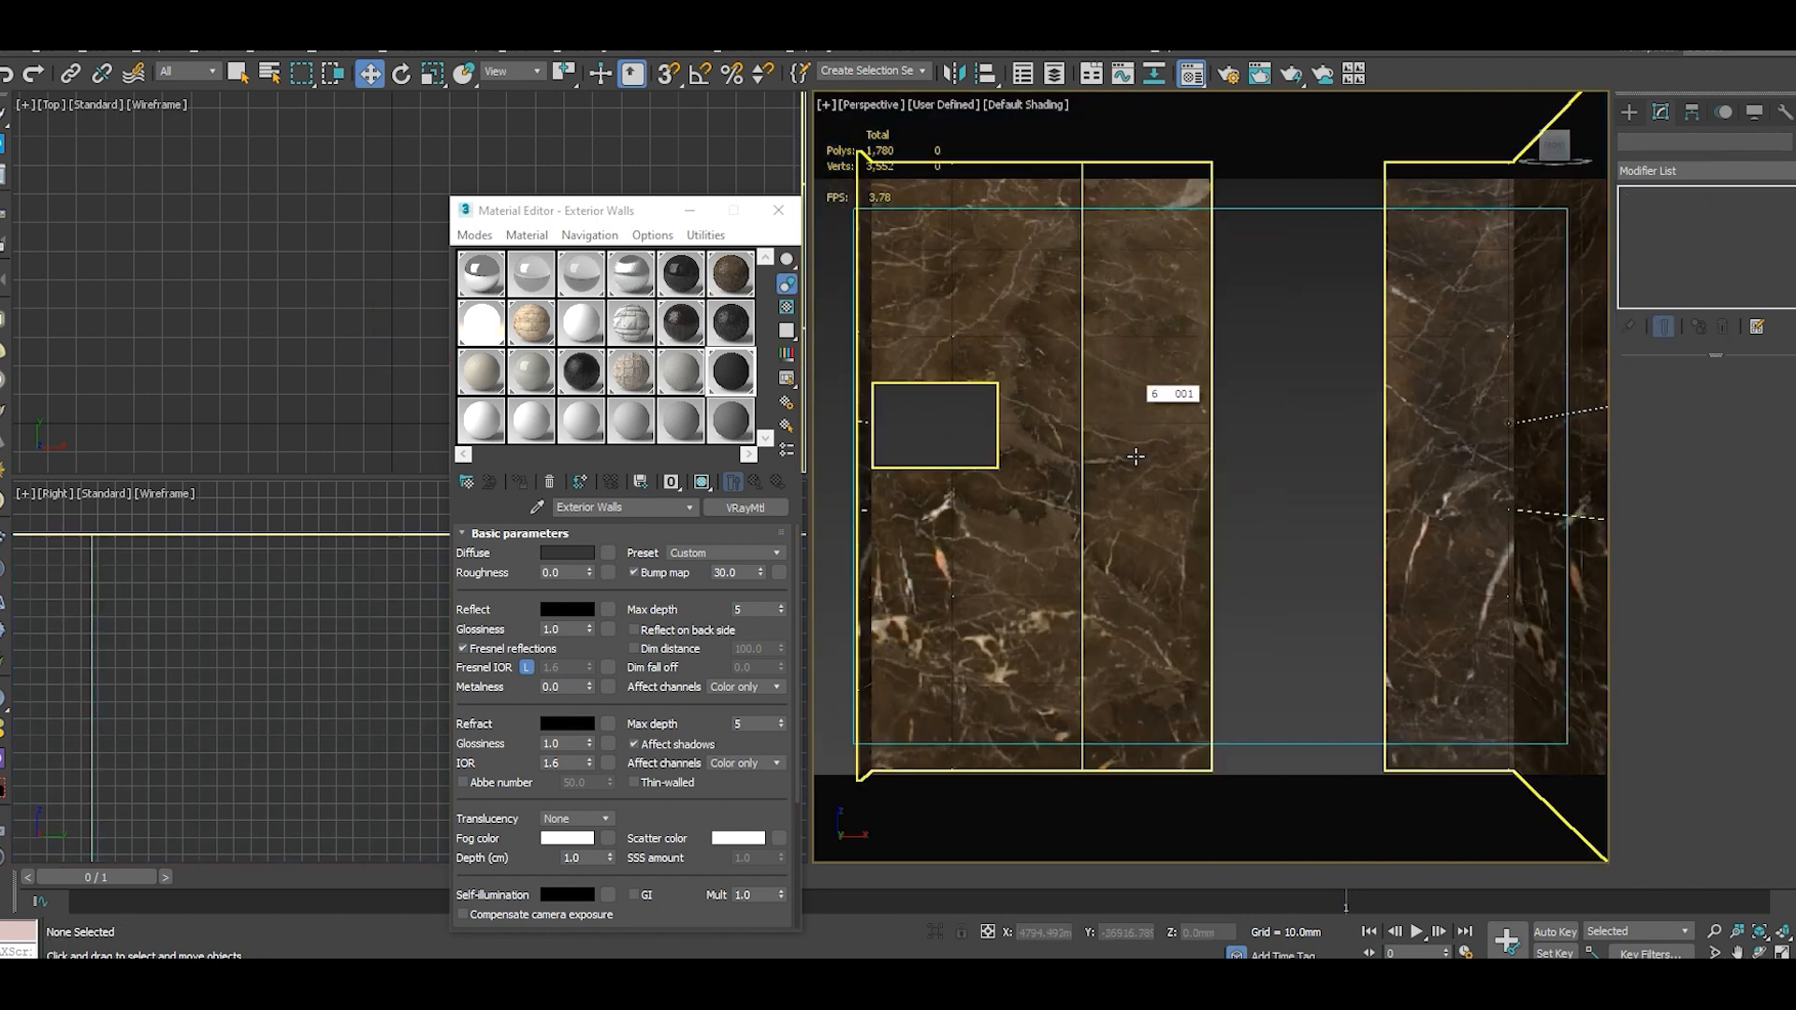
pyautogui.scroll(-2, 1135, 457)
pyautogui.scroll(3, 1235, 582)
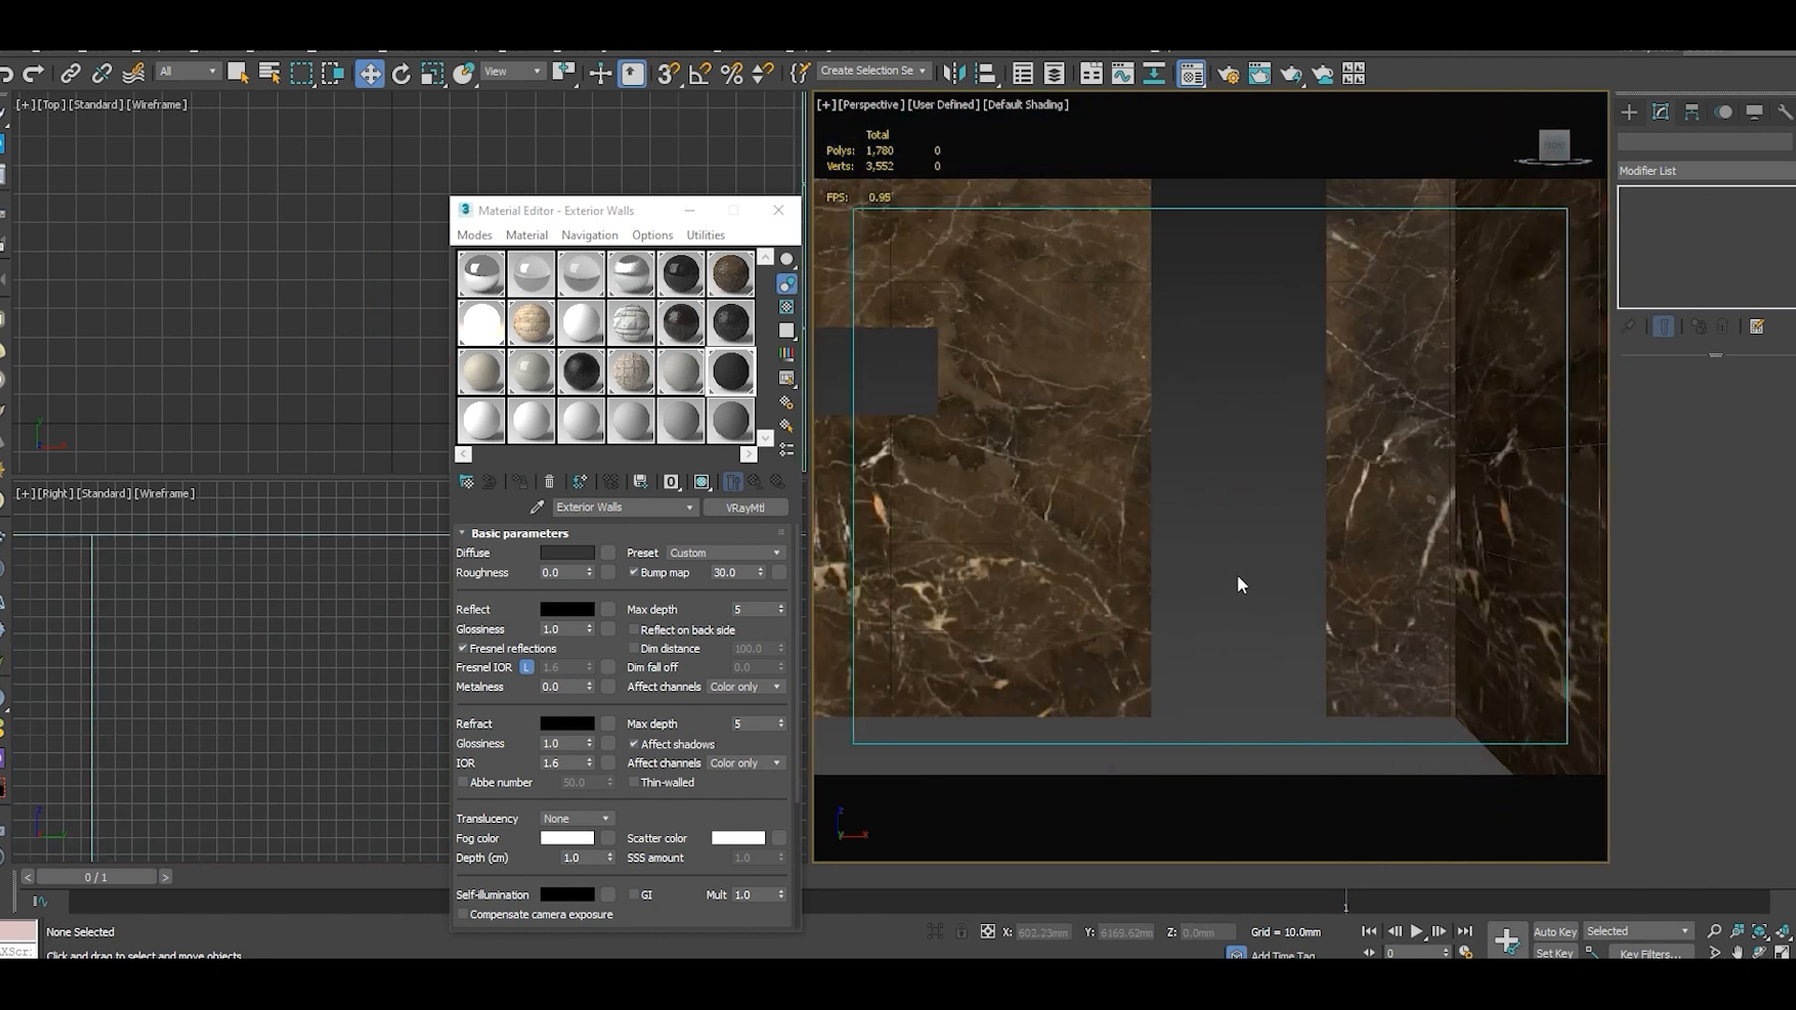
pyautogui.scroll(-2, 1188, 589)
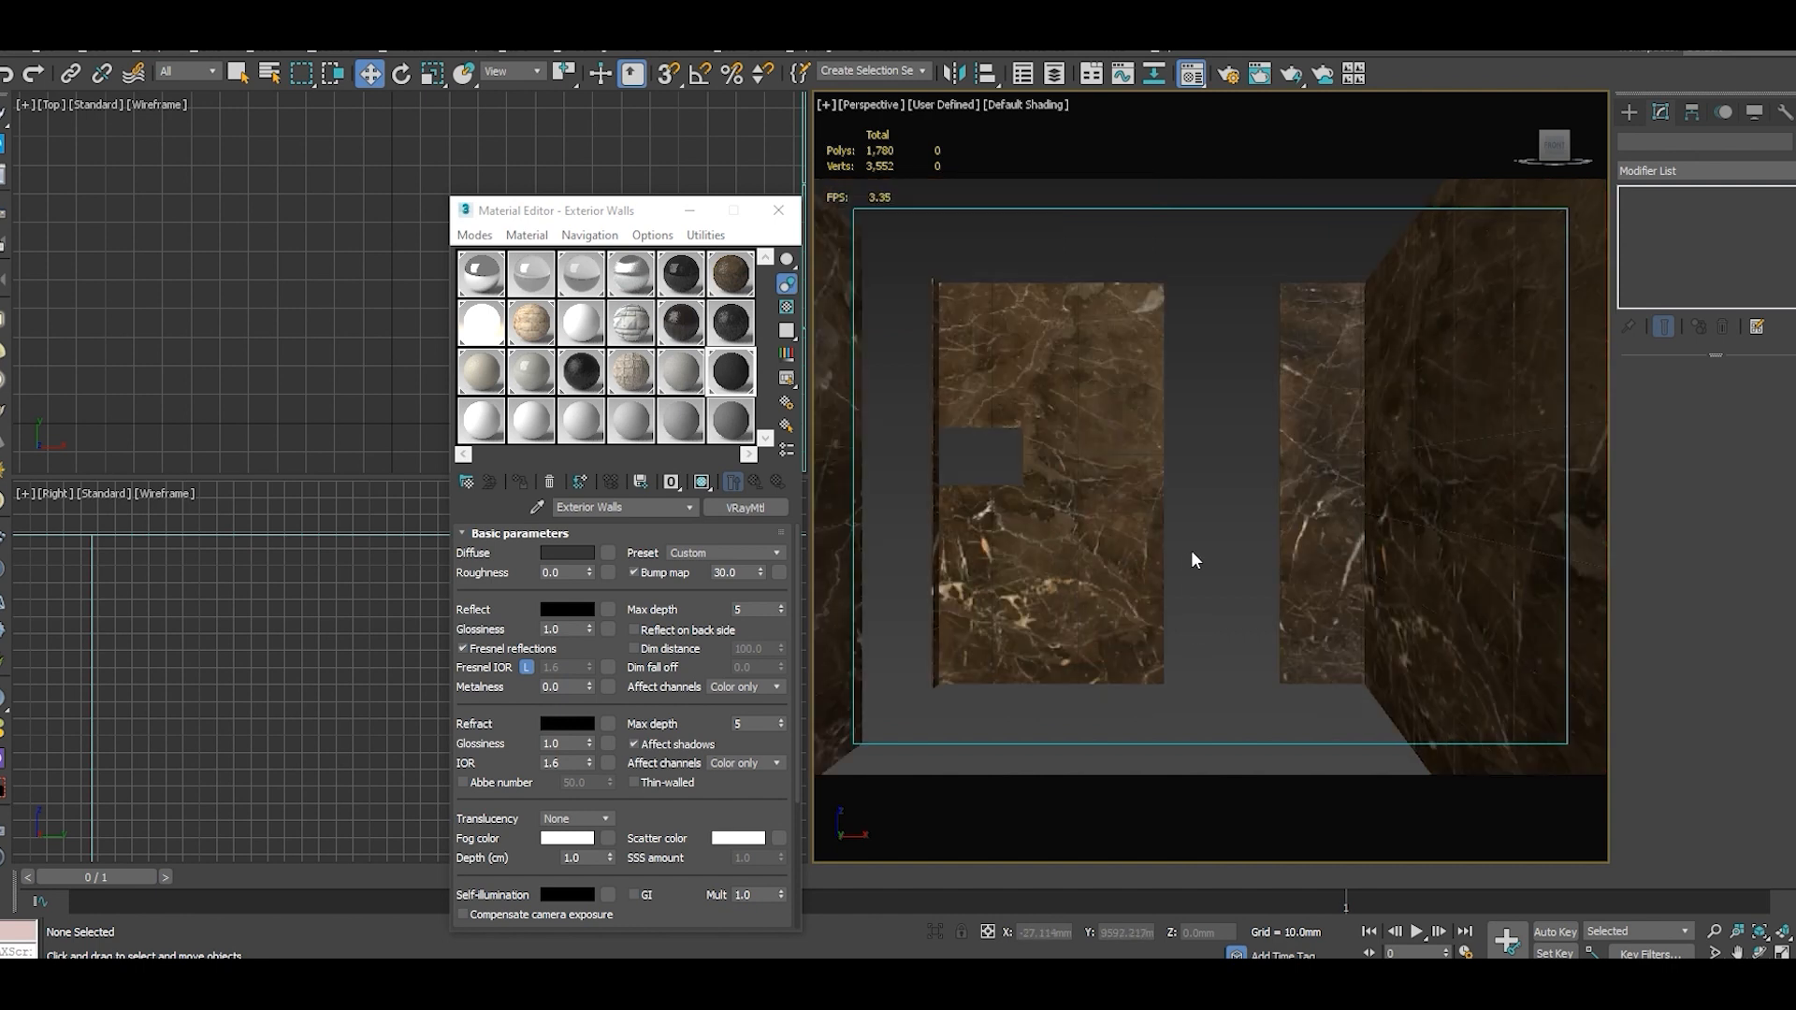
pyautogui.scroll(2, 1192, 552)
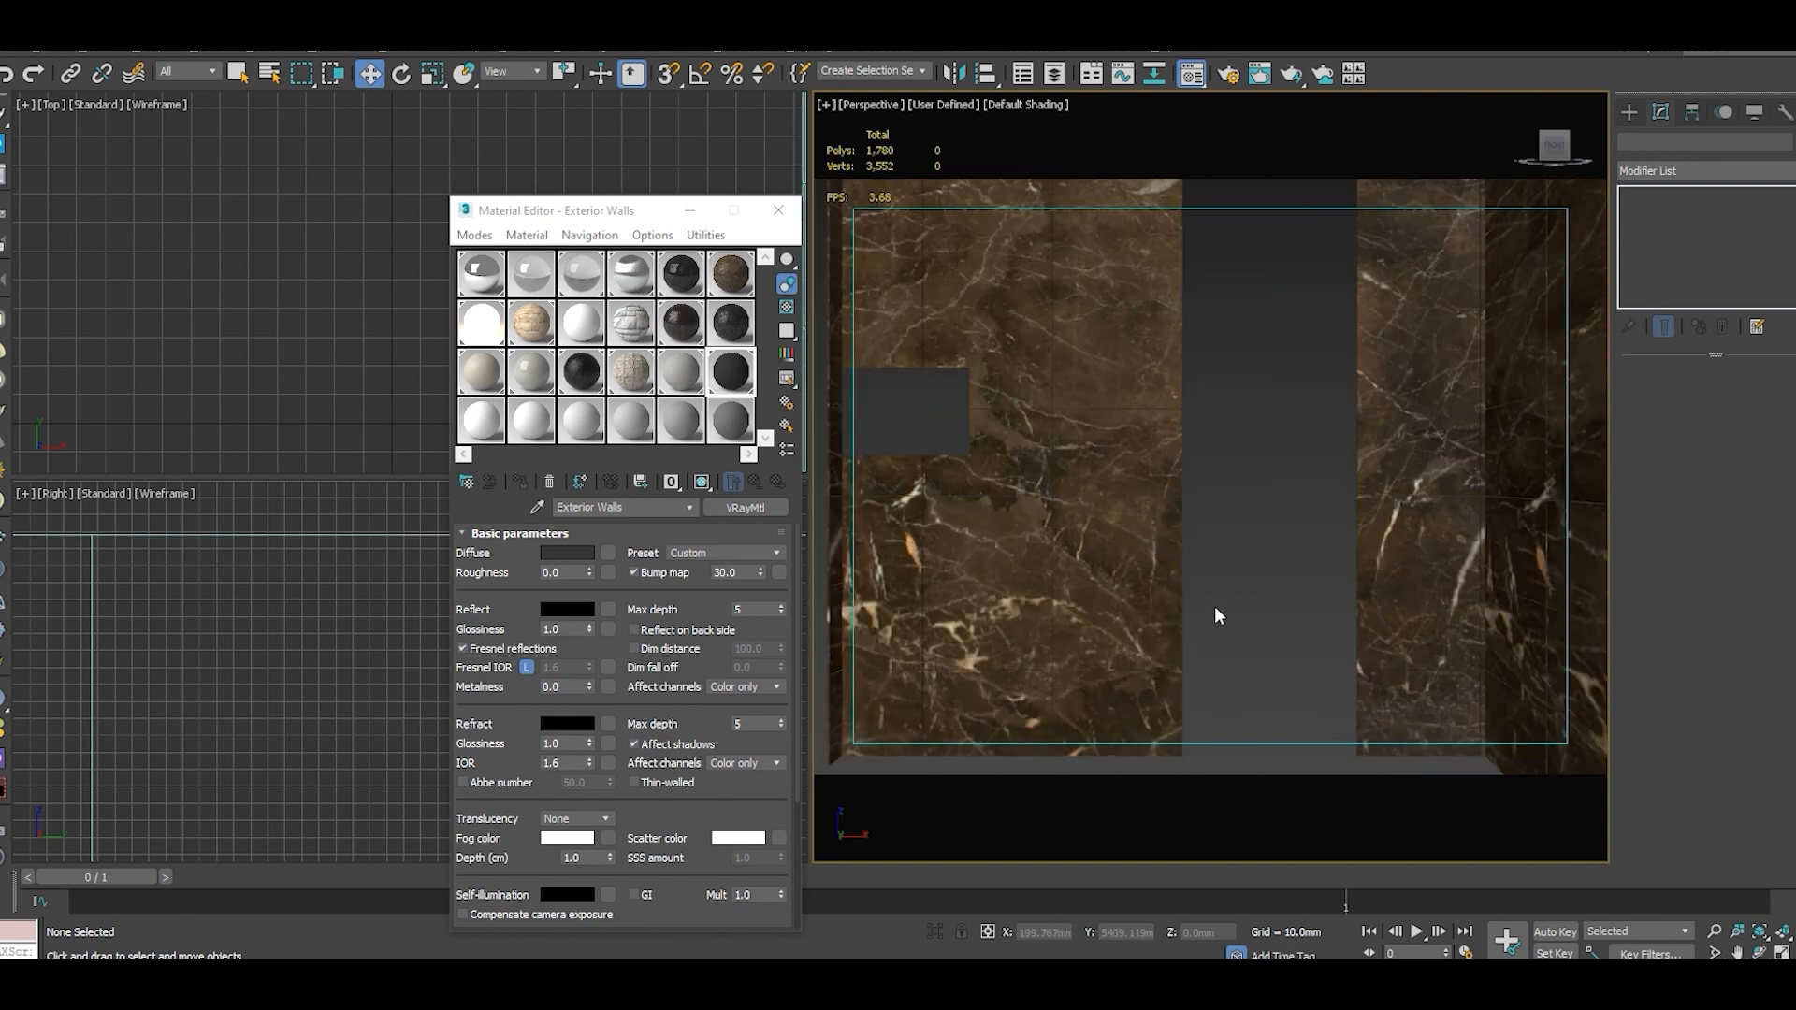
pyautogui.scroll(-2, 1216, 614)
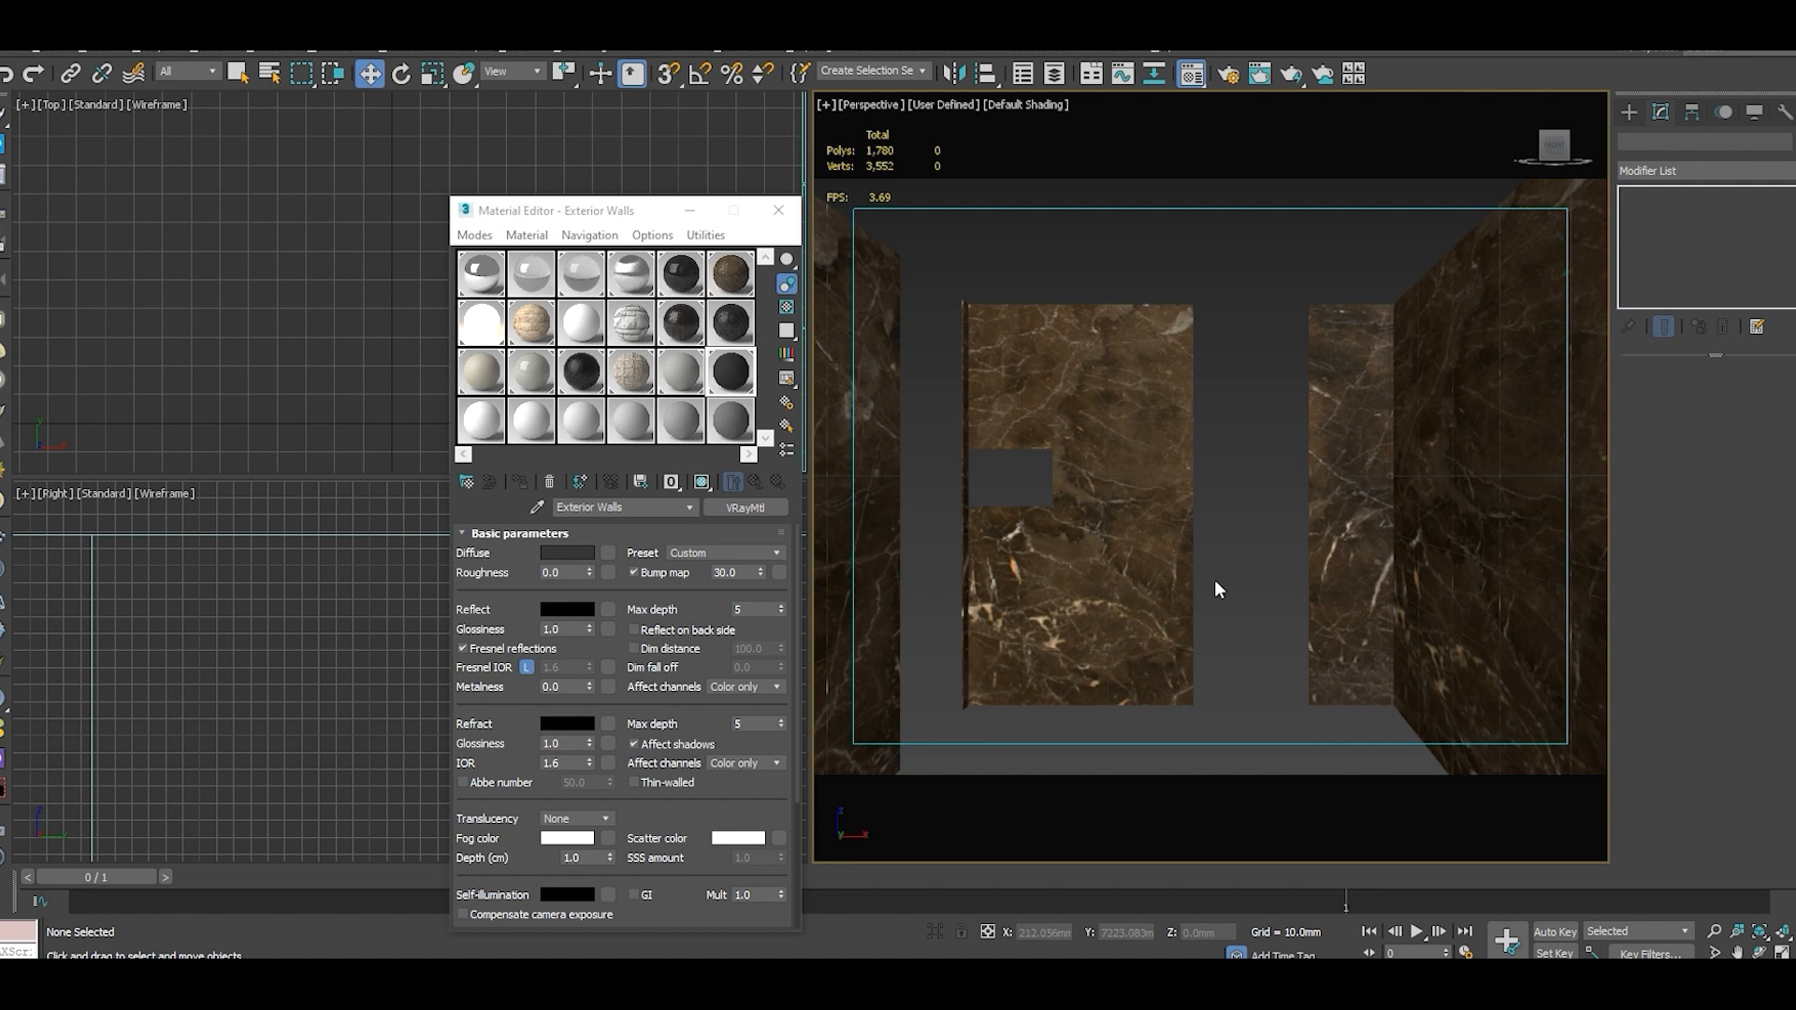
# Unhide all objects in the bathroom scene.
pyautogui.rightClick(1218, 487)
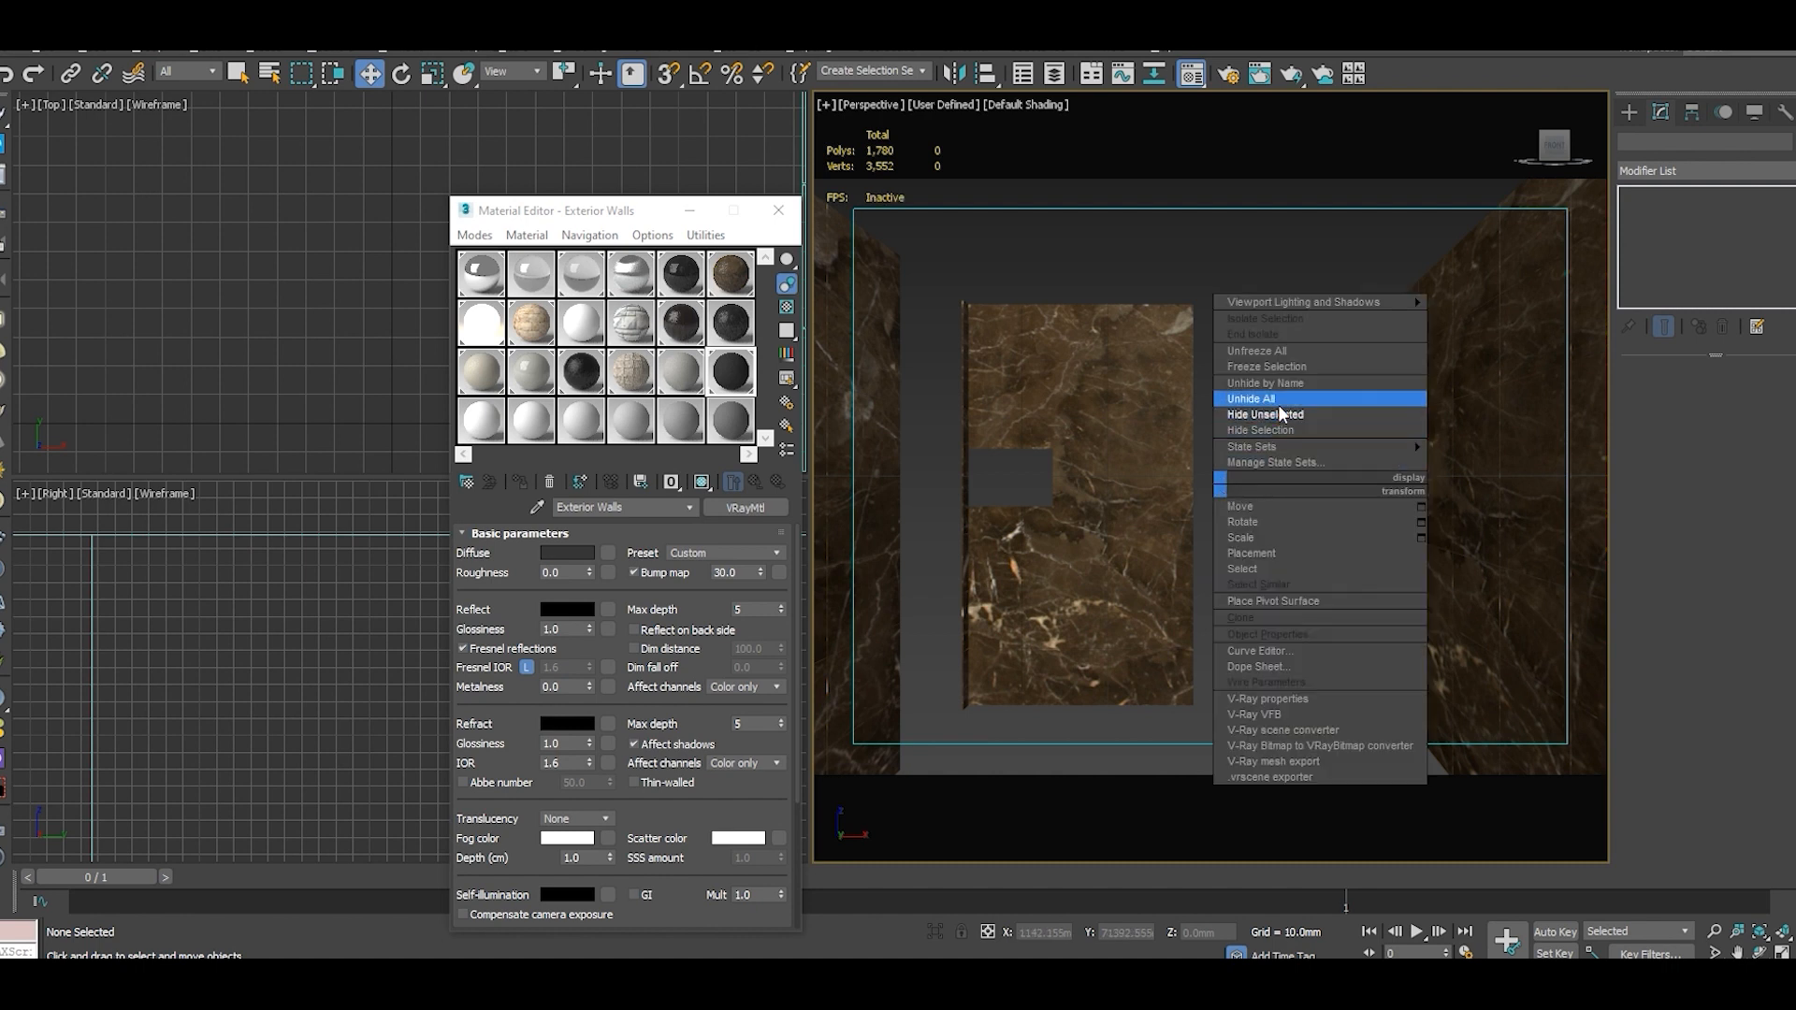
pyautogui.click(1279, 404)
pyautogui.moveTo(1254, 630); pyautogui.dragTo(1219, 562, button='middle')
pyautogui.scroll(3, 1139, 589)
# Pick the S.S material for the shower door's handle bars and assign it to the hinges, handle brackets, floor drain and towel rail.
pyautogui.click(1133, 613)
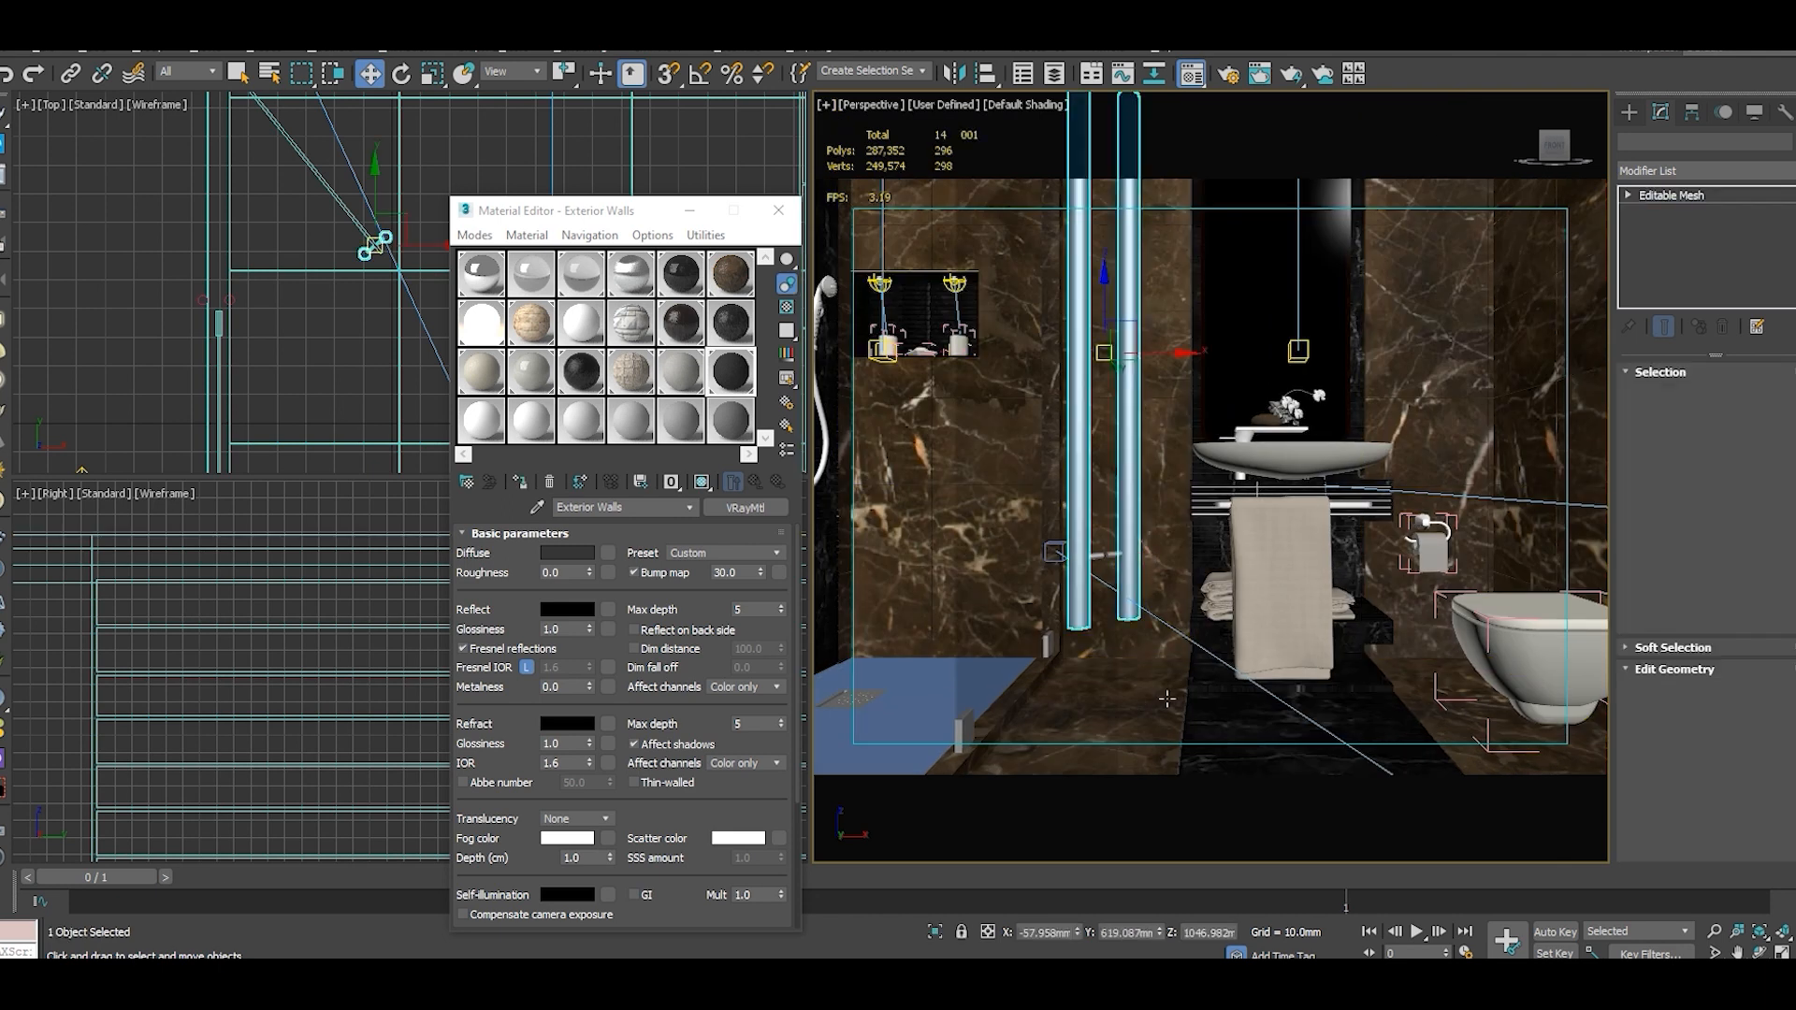
pyautogui.scroll(-2, 1188, 739)
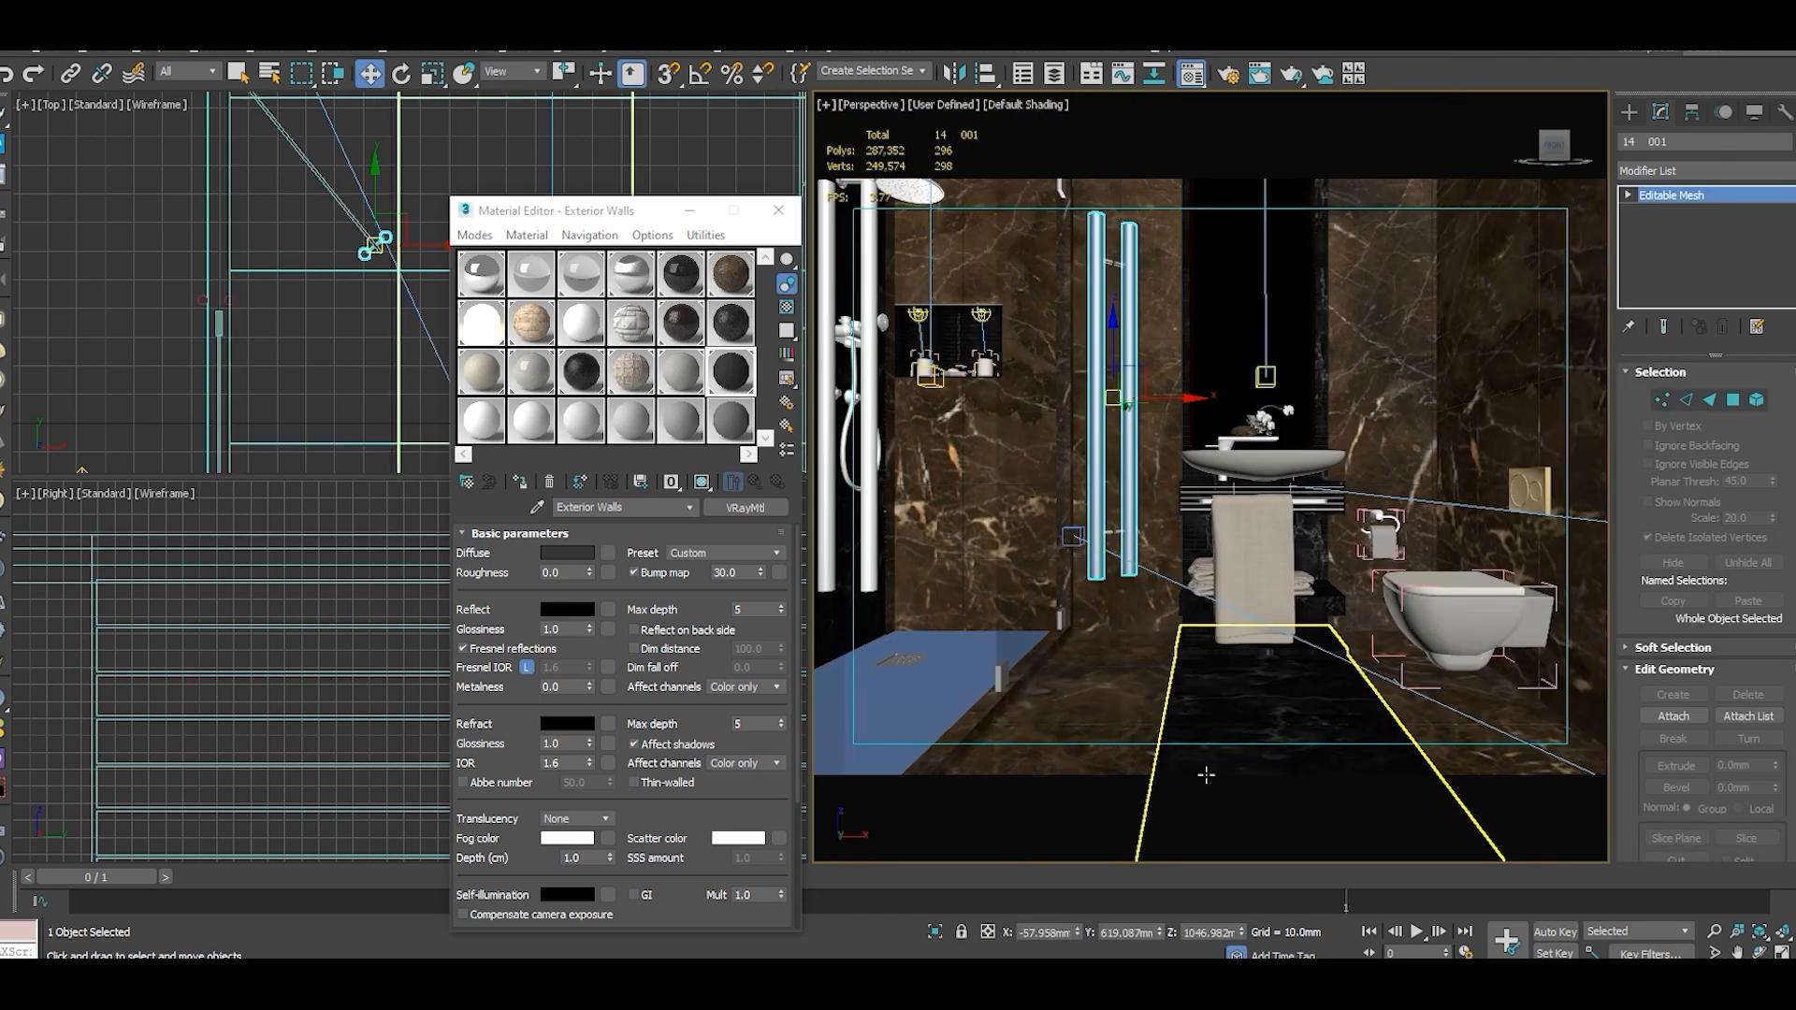
pyautogui.click(630, 276)
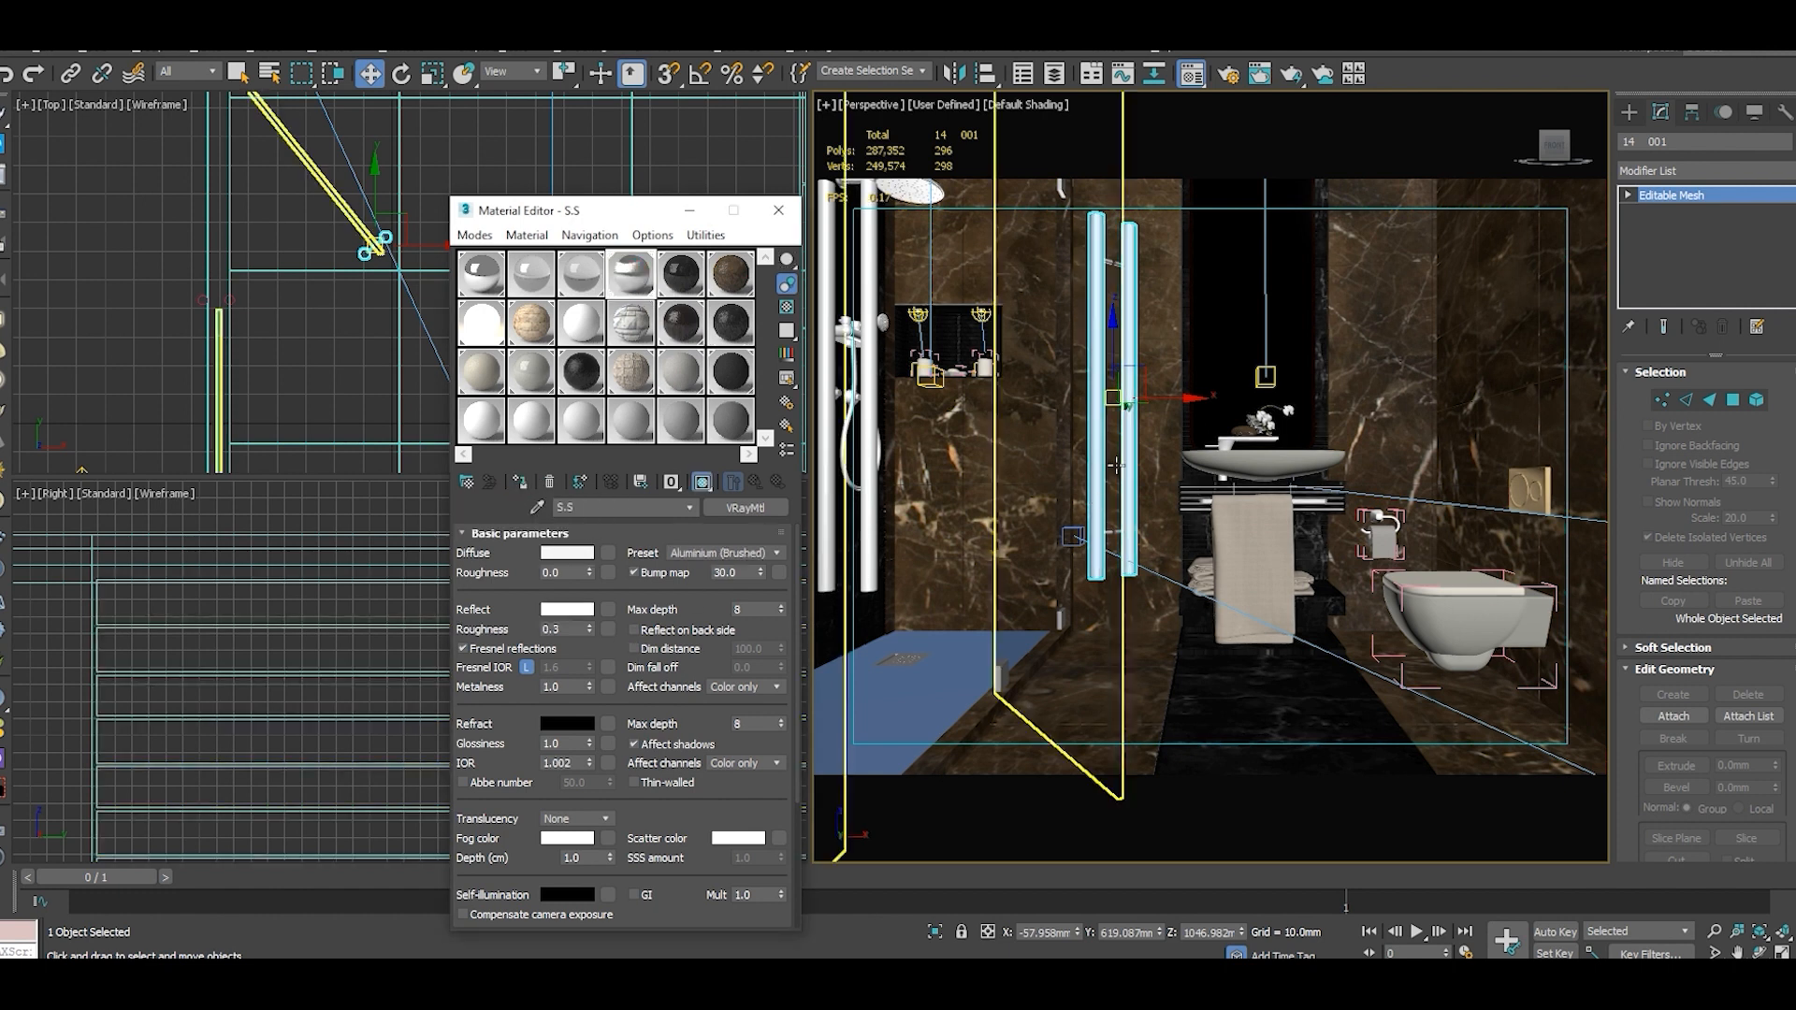
pyautogui.click(1112, 537)
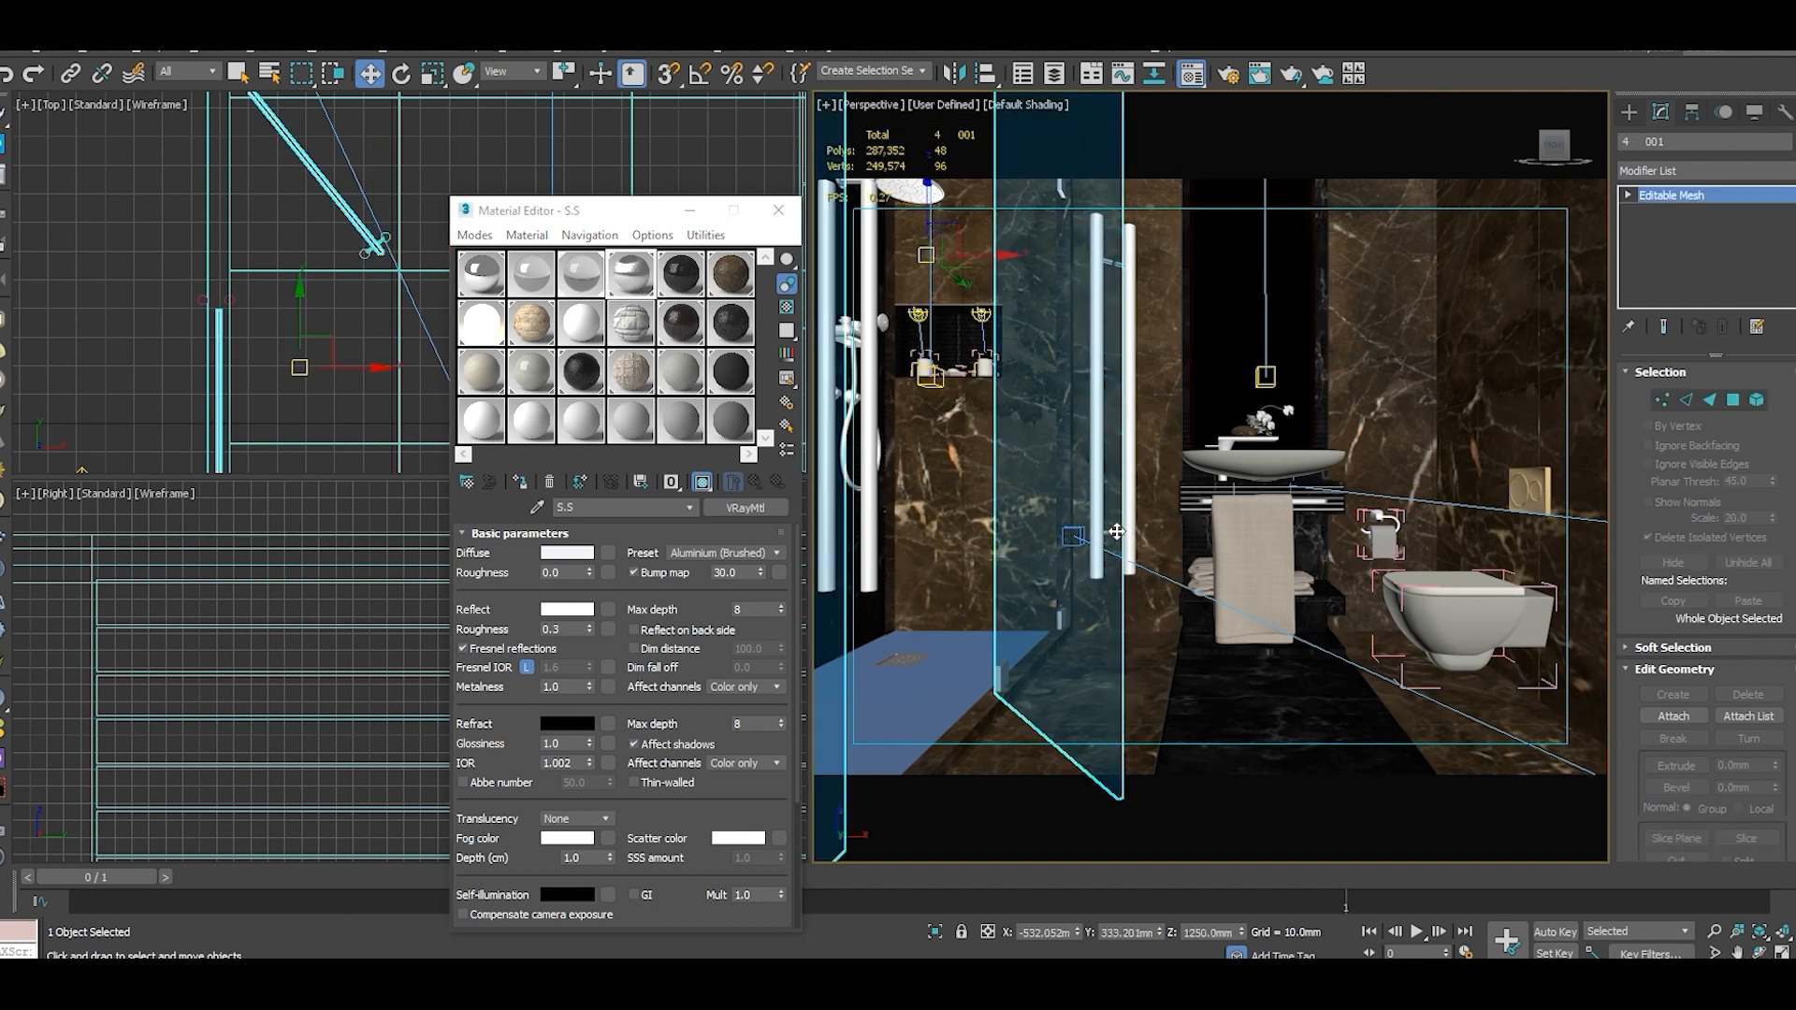
pyautogui.click(1112, 533)
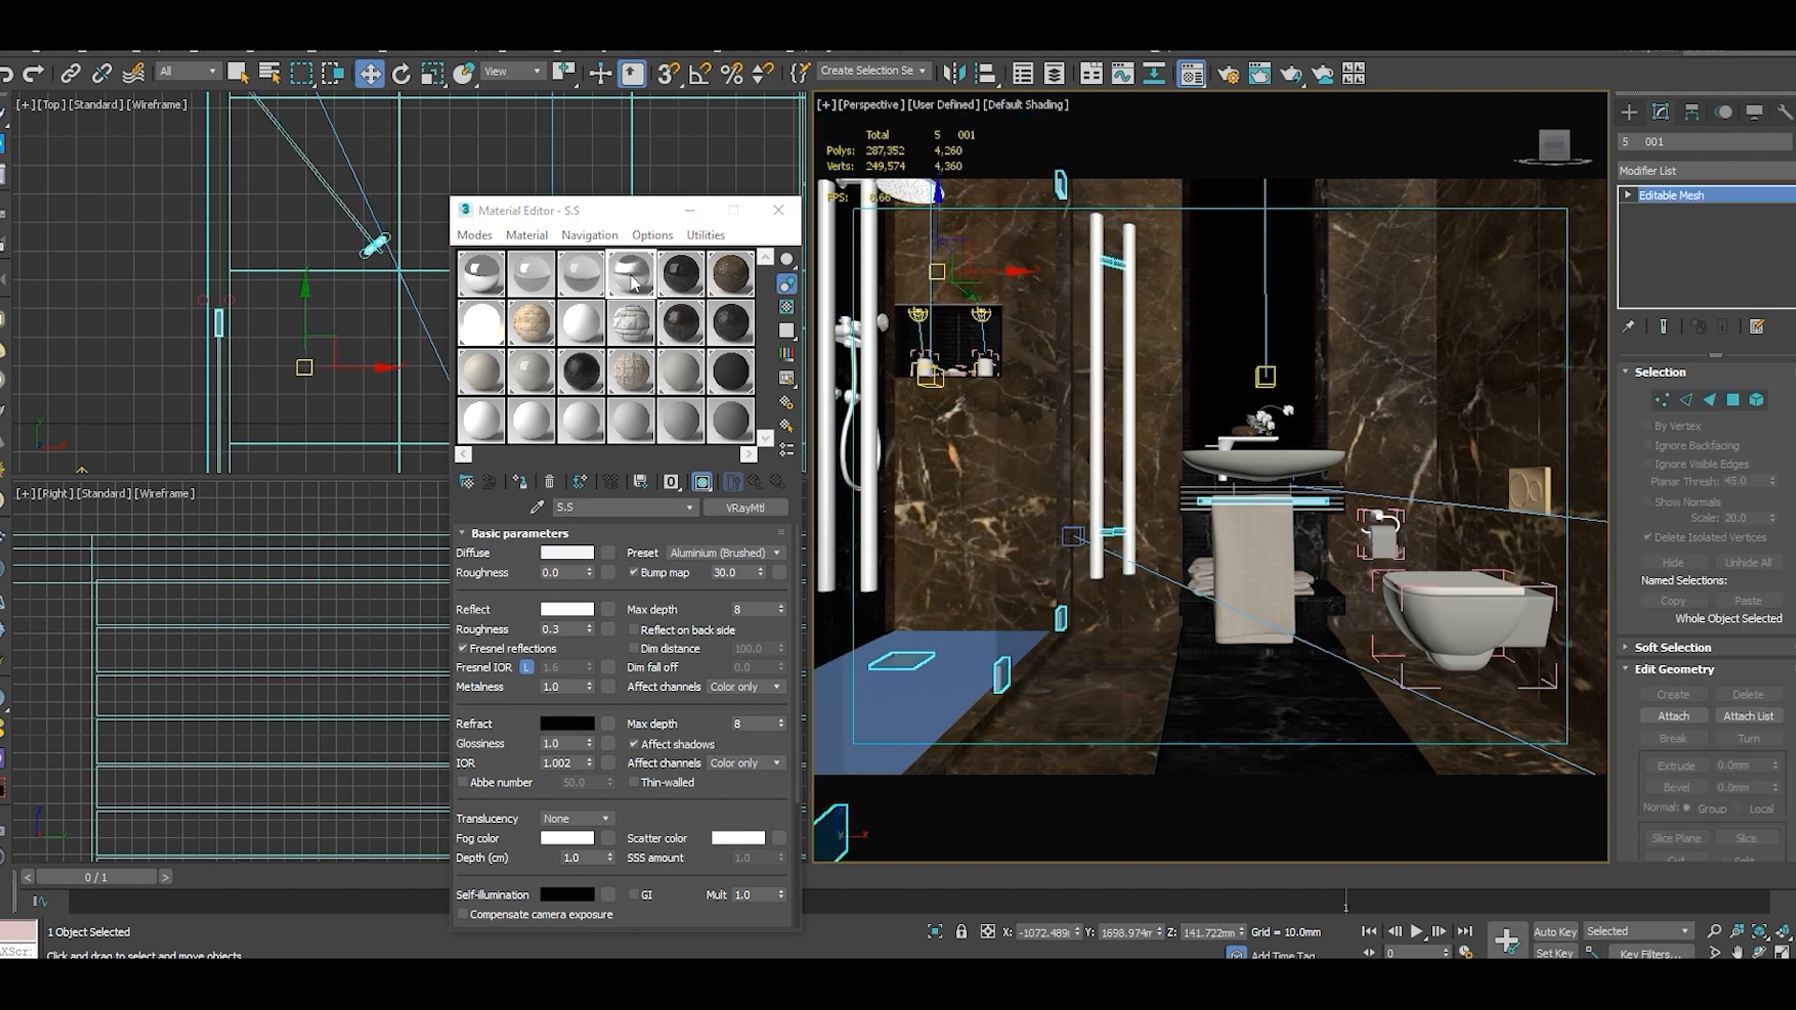
pyautogui.click(520, 480)
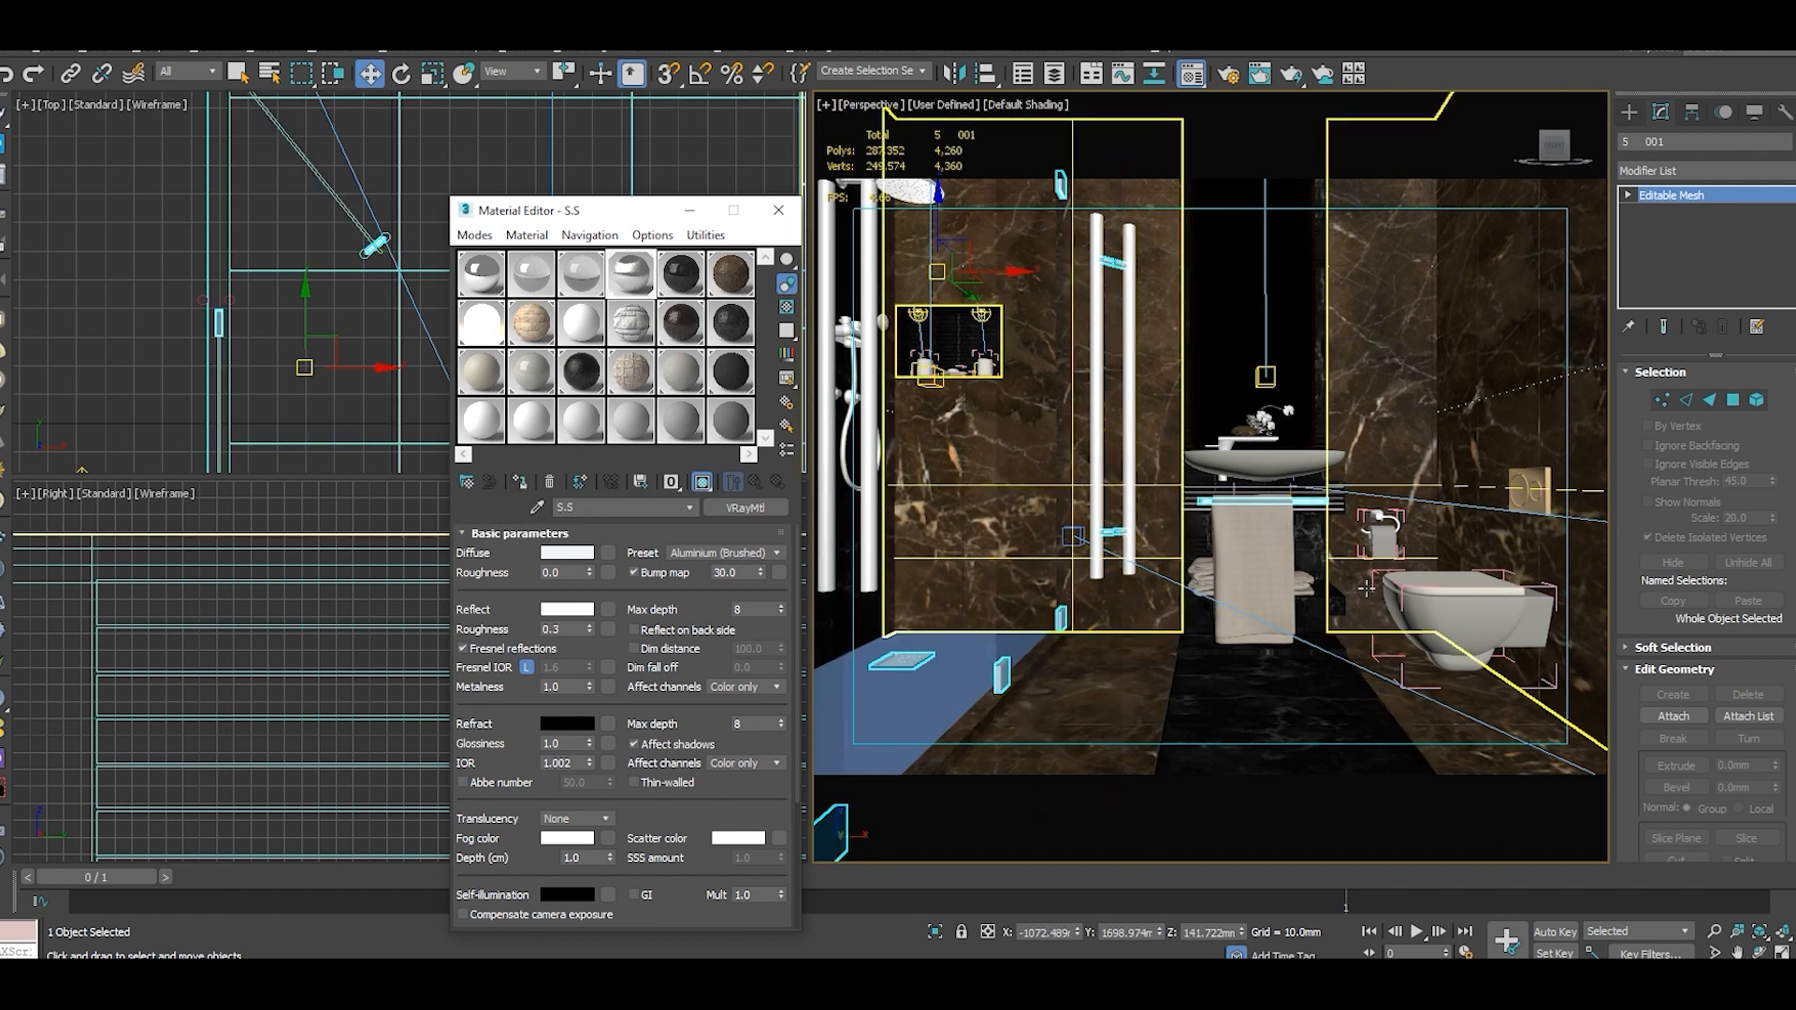
# Select the flush plate on the wall above the toilet and assign the Plastic_SSS_01_Whitevv material to it.
pyautogui.moveTo(1484, 583); pyautogui.dragTo(1469, 585, button='middle')
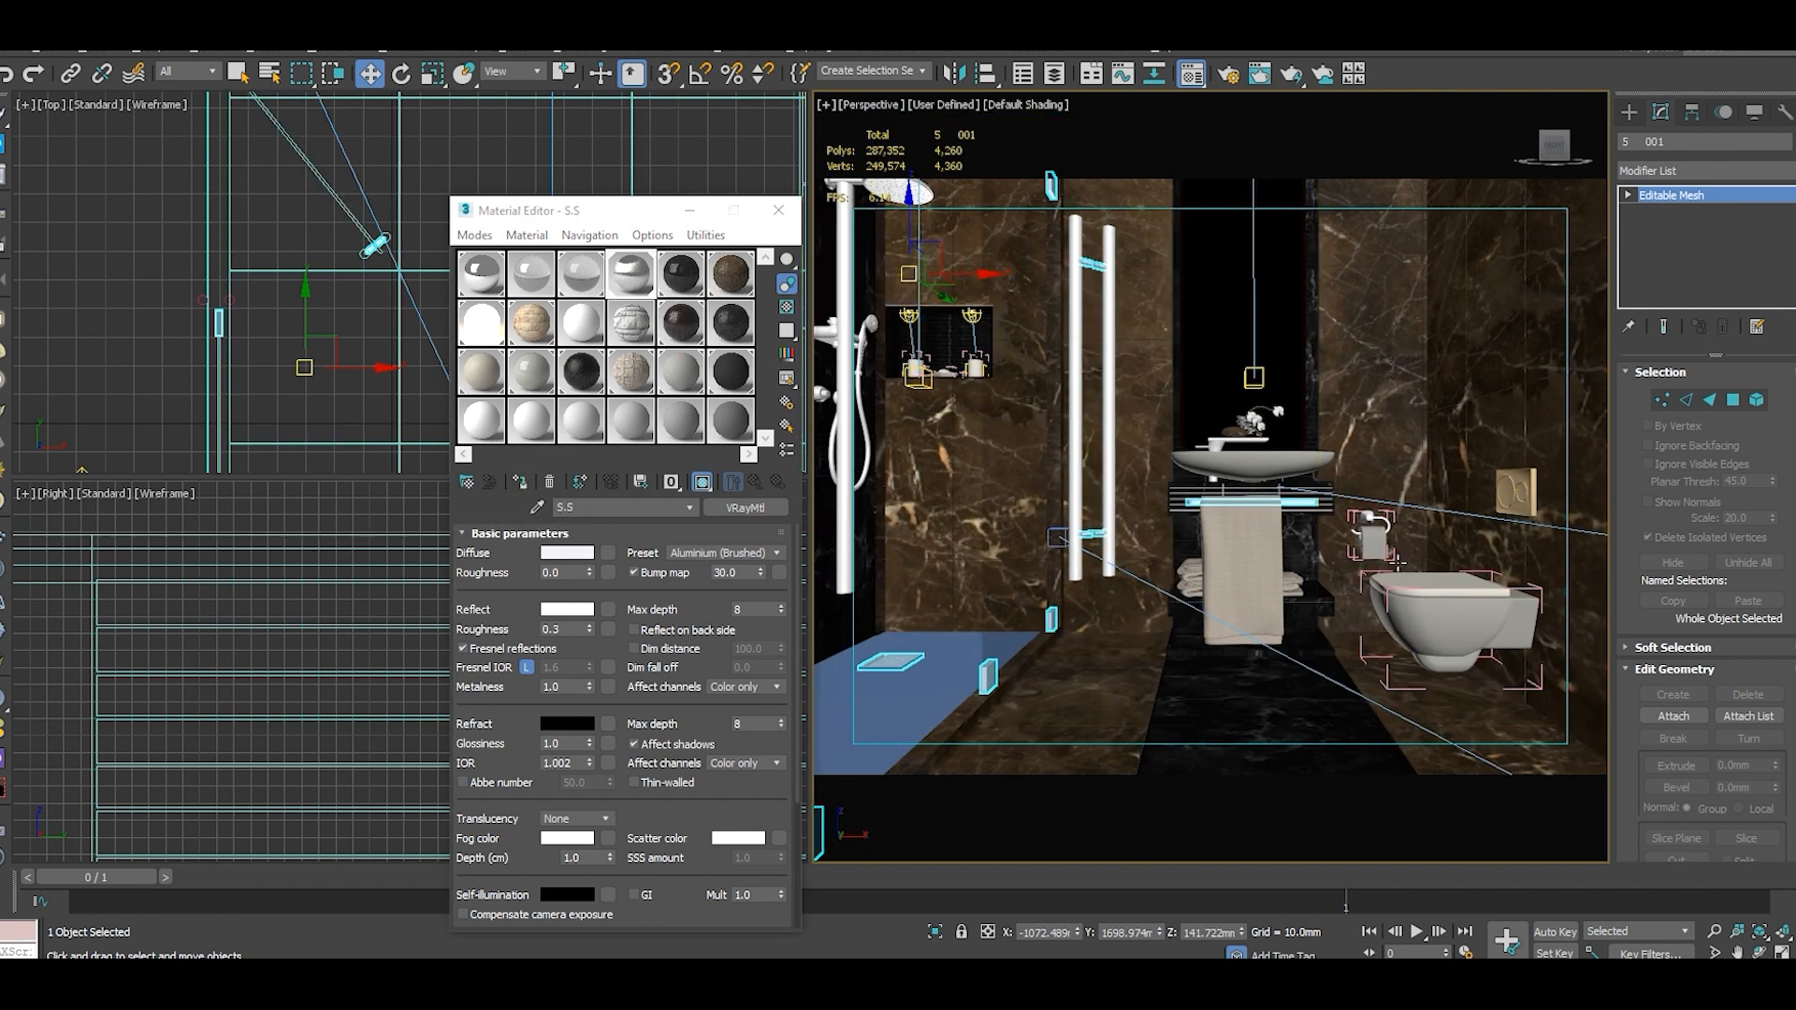
pyautogui.scroll(3, 1564, 500)
pyautogui.click(1491, 491)
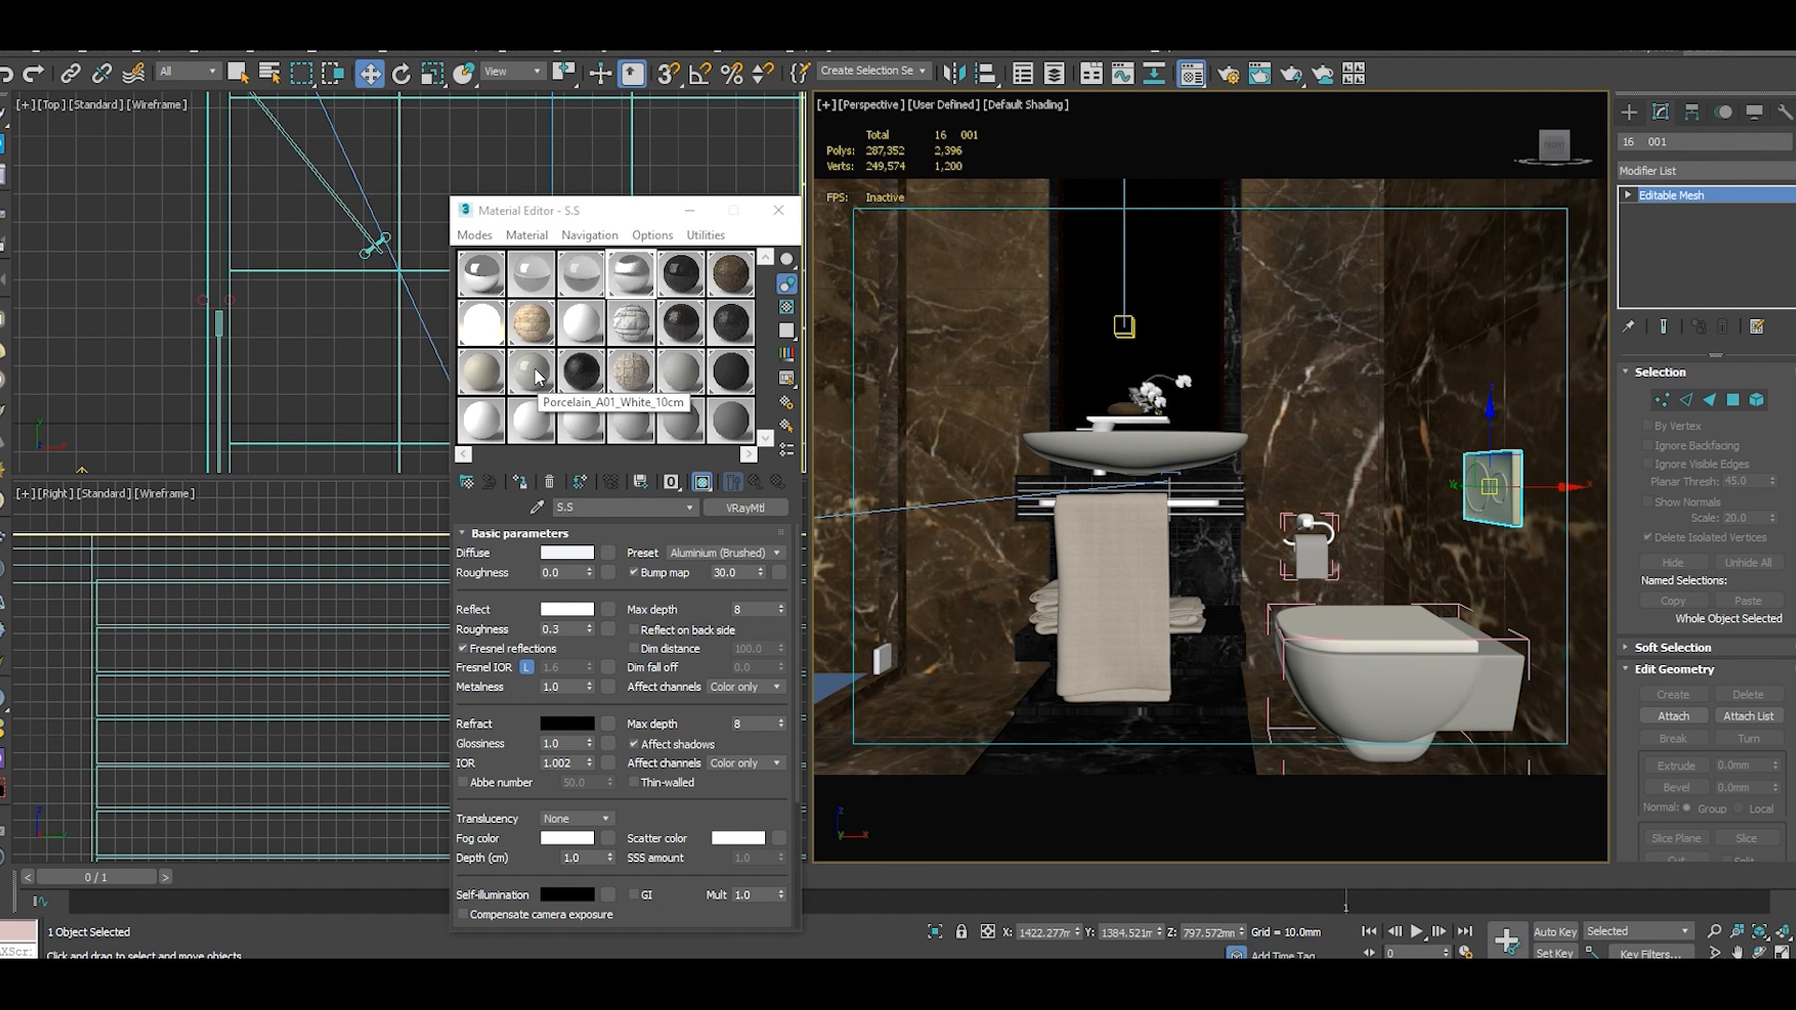
pyautogui.click(498, 411)
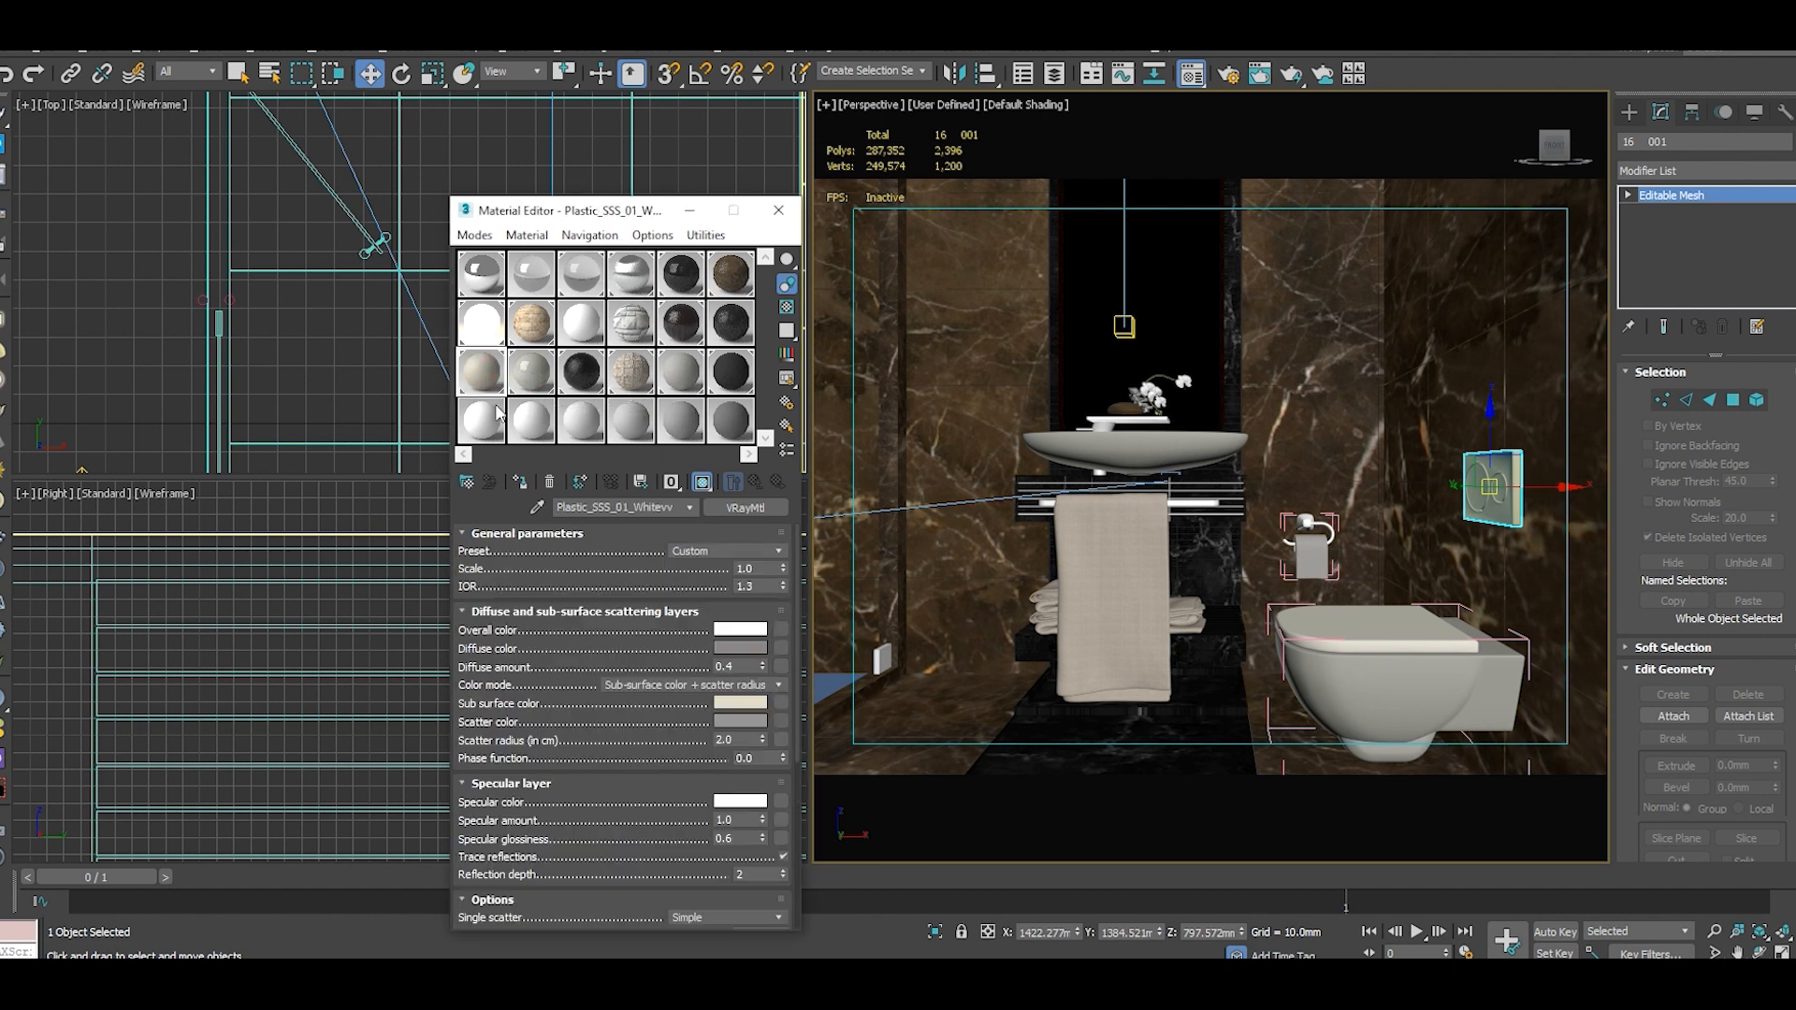
pyautogui.click(526, 485)
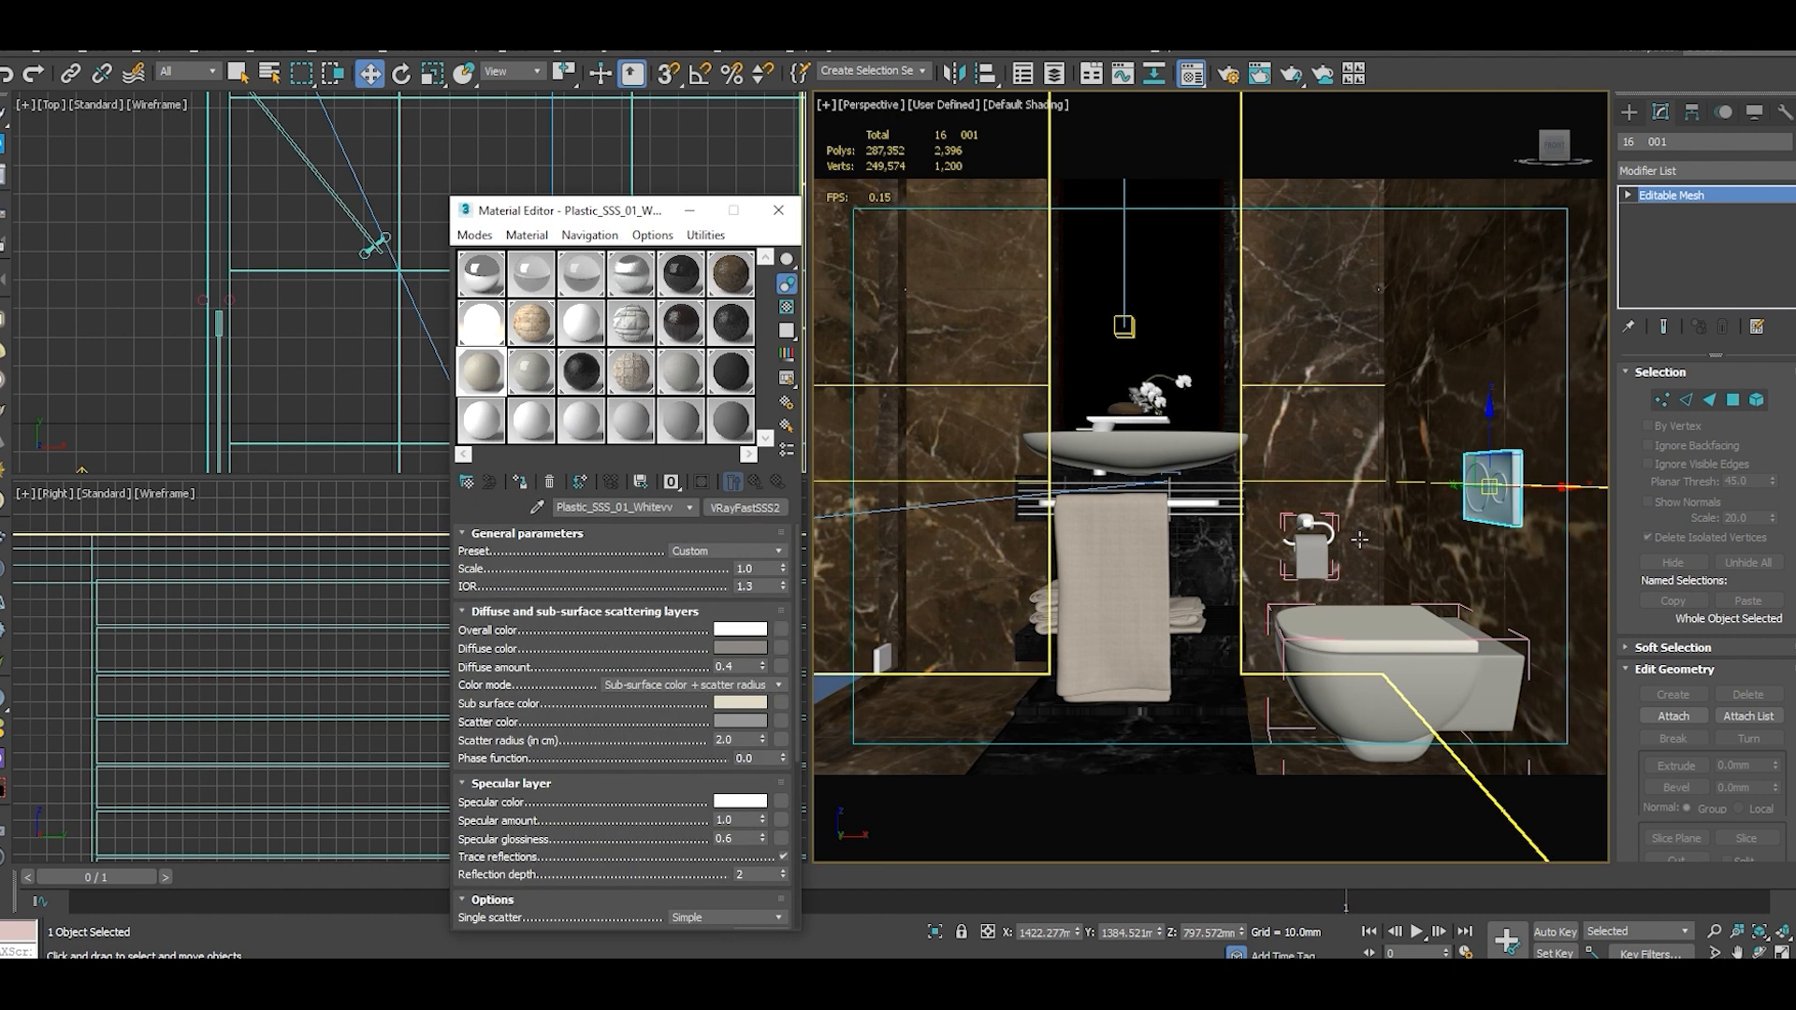
# Examine the shower enclosure's fittings, from the floor drain and door hinges up to the rain shower head.
pyautogui.moveTo(1359, 539); pyautogui.dragTo(1416, 475, button='middle')
pyautogui.moveTo(1028, 511); pyautogui.dragTo(1354, 494, button='middle')
pyautogui.moveTo(1143, 501); pyautogui.dragTo(1145, 521, button='middle')
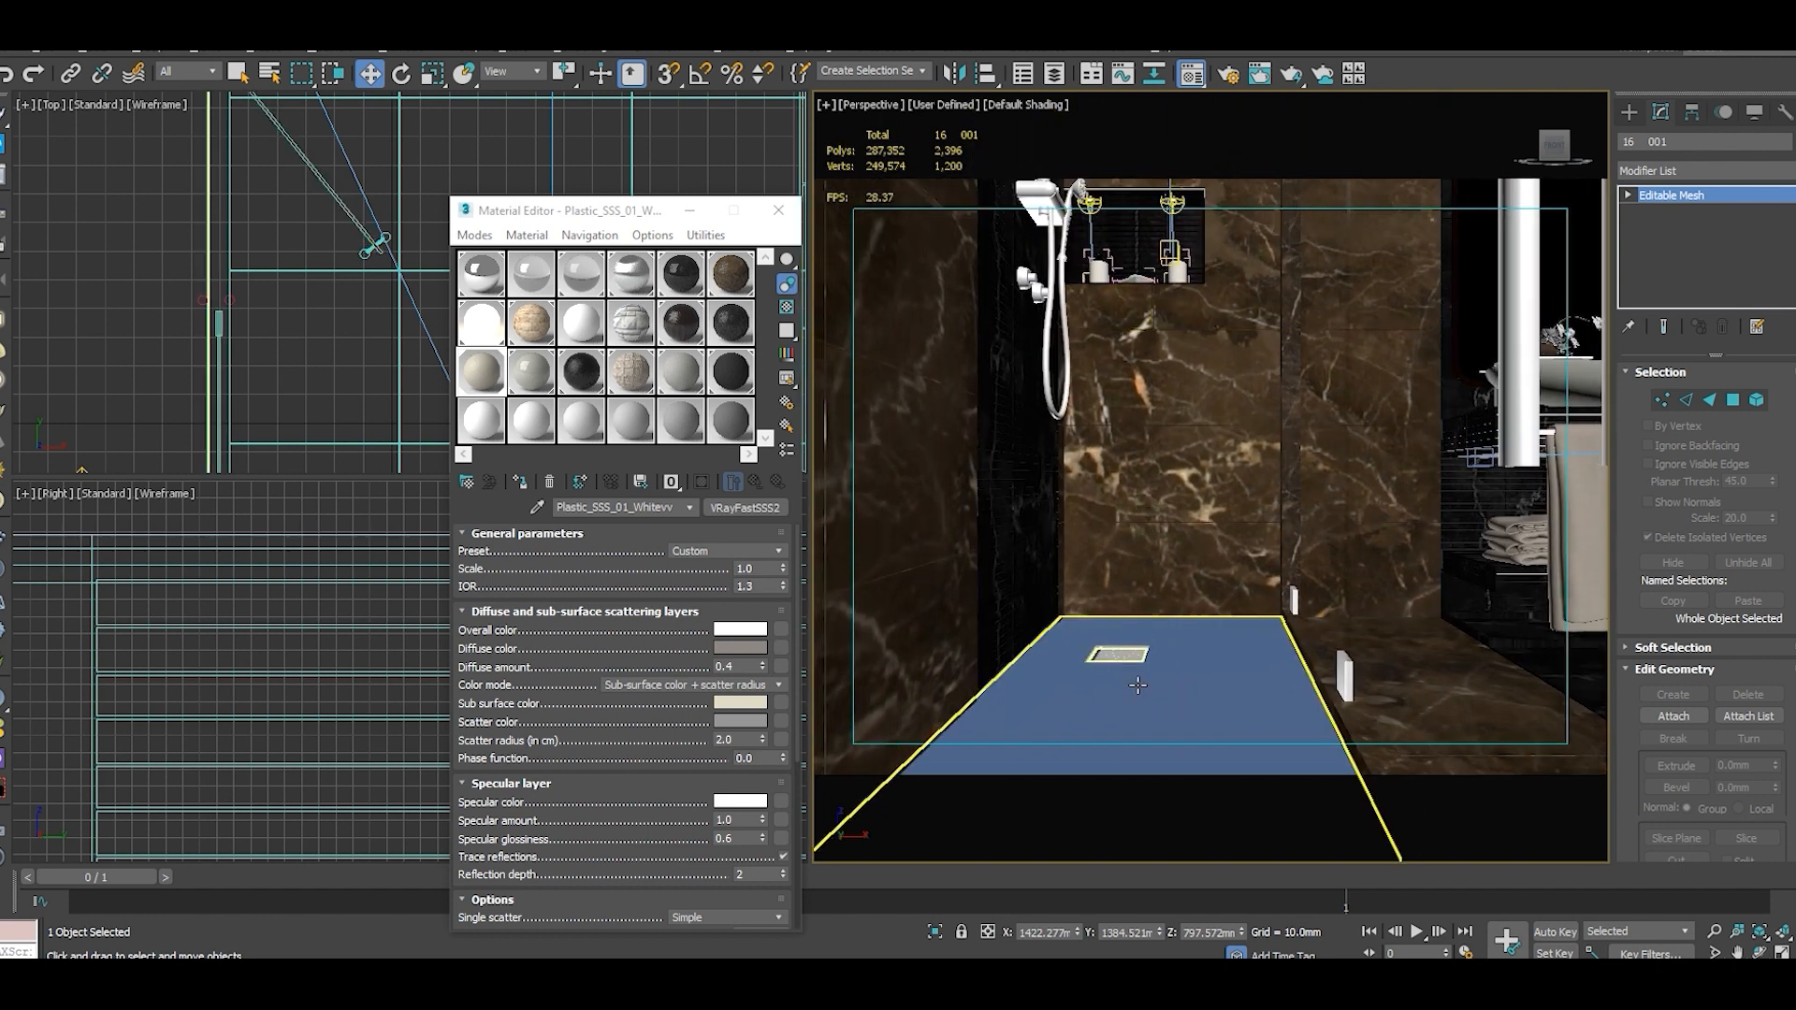
pyautogui.click(1165, 449)
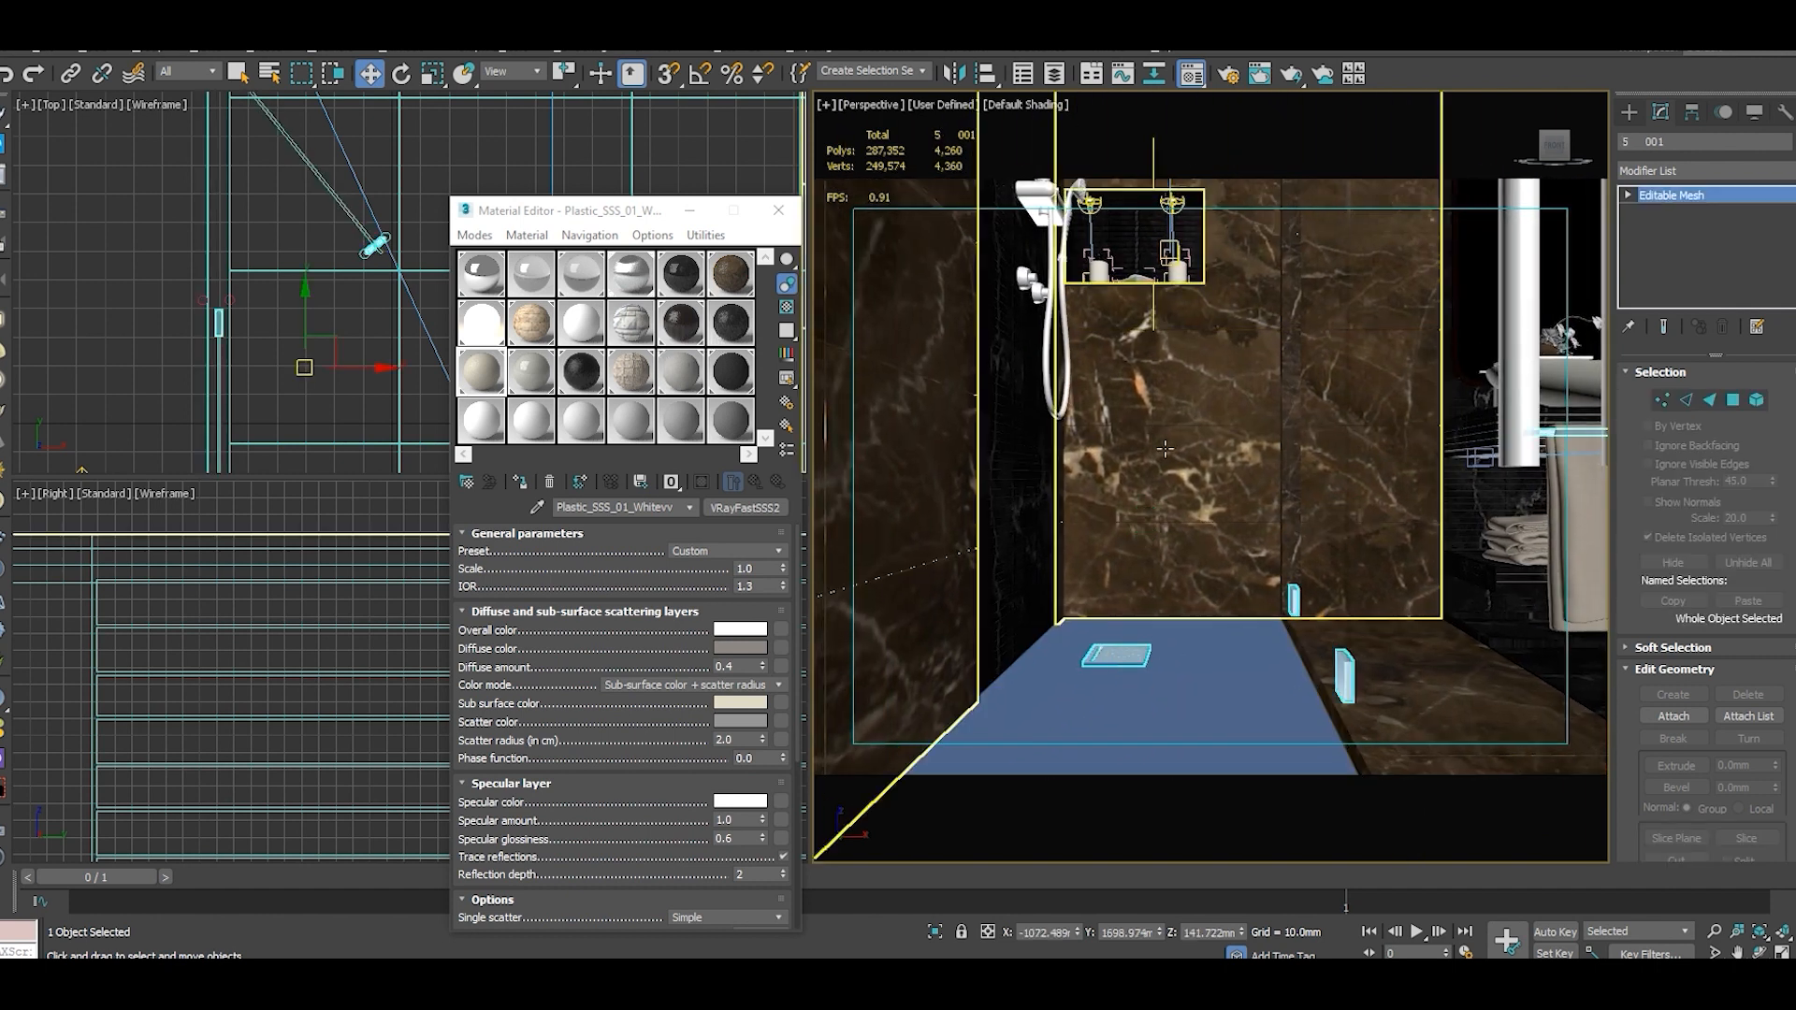
pyautogui.moveTo(1170, 378); pyautogui.dragTo(1161, 476, button='middle')
pyautogui.moveTo(1172, 412); pyautogui.dragTo(1170, 550, button='middle')
pyautogui.click(1113, 297)
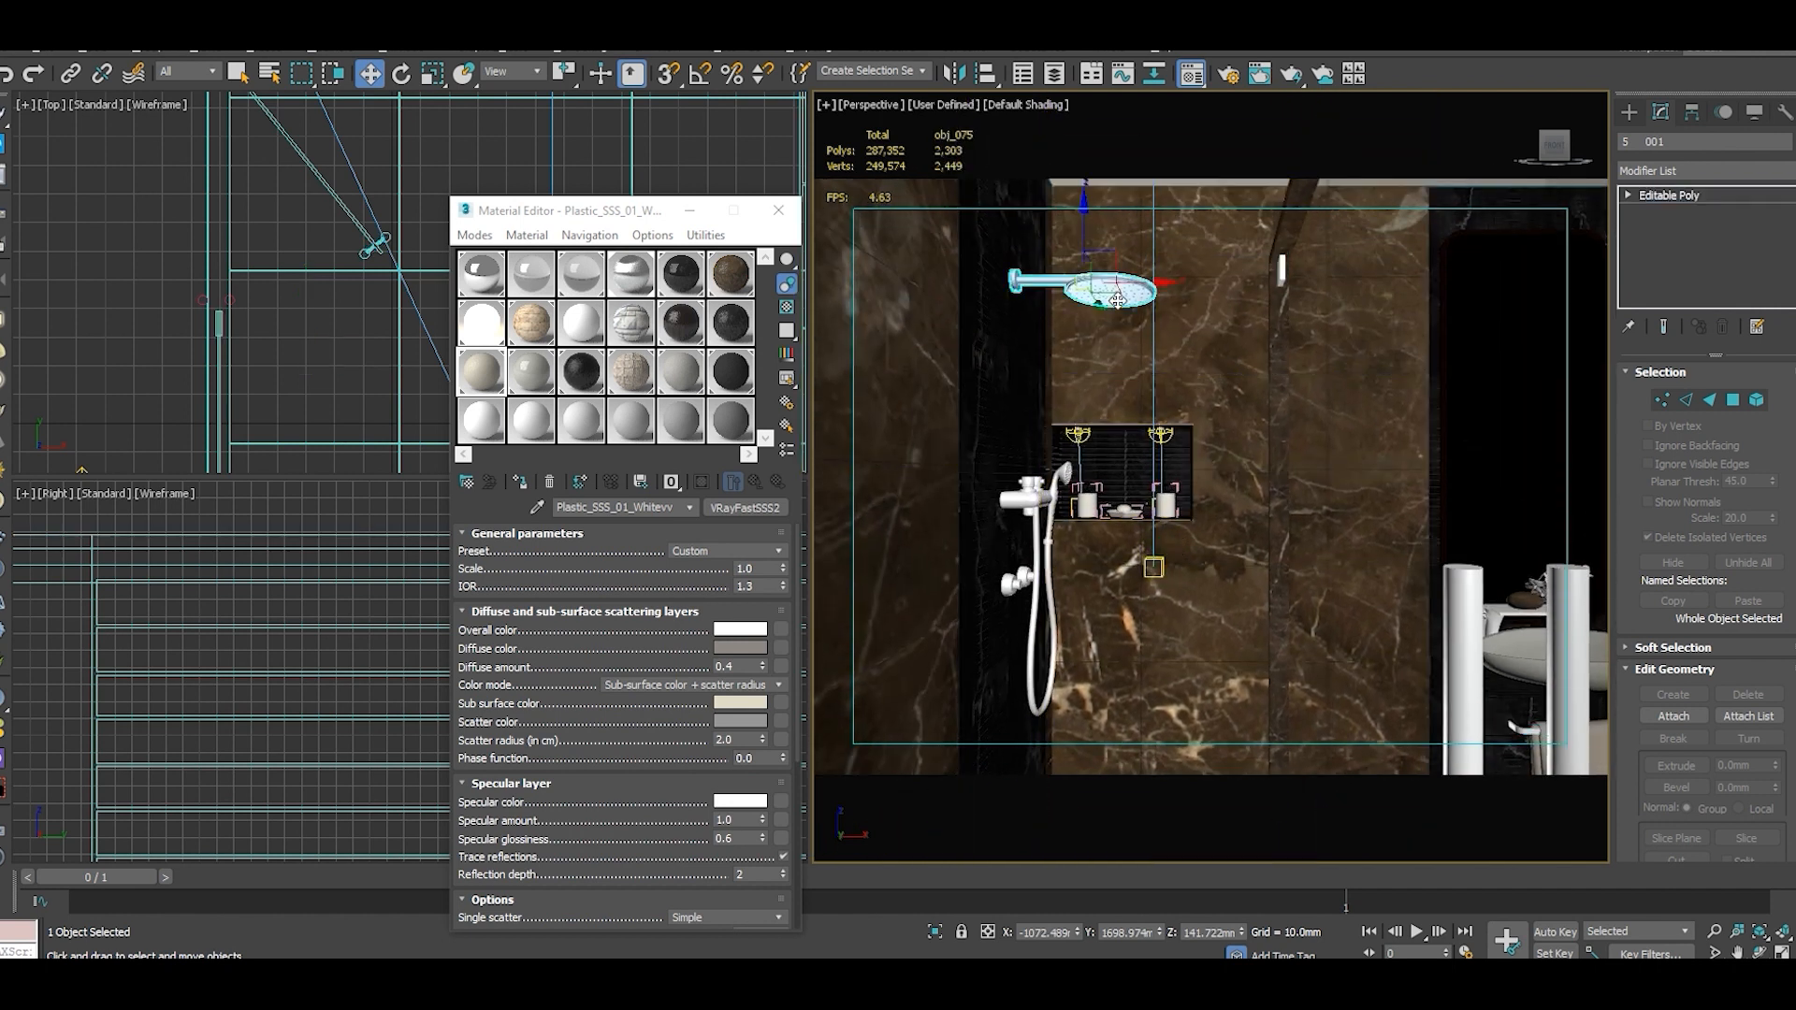
pyautogui.keyDown('alt'); pyautogui.moveTo(1164, 642); pyautogui.dragTo(1134, 639, button='middle'); pyautogui.keyUp('alt')
pyautogui.scroll(3, 1134, 639)
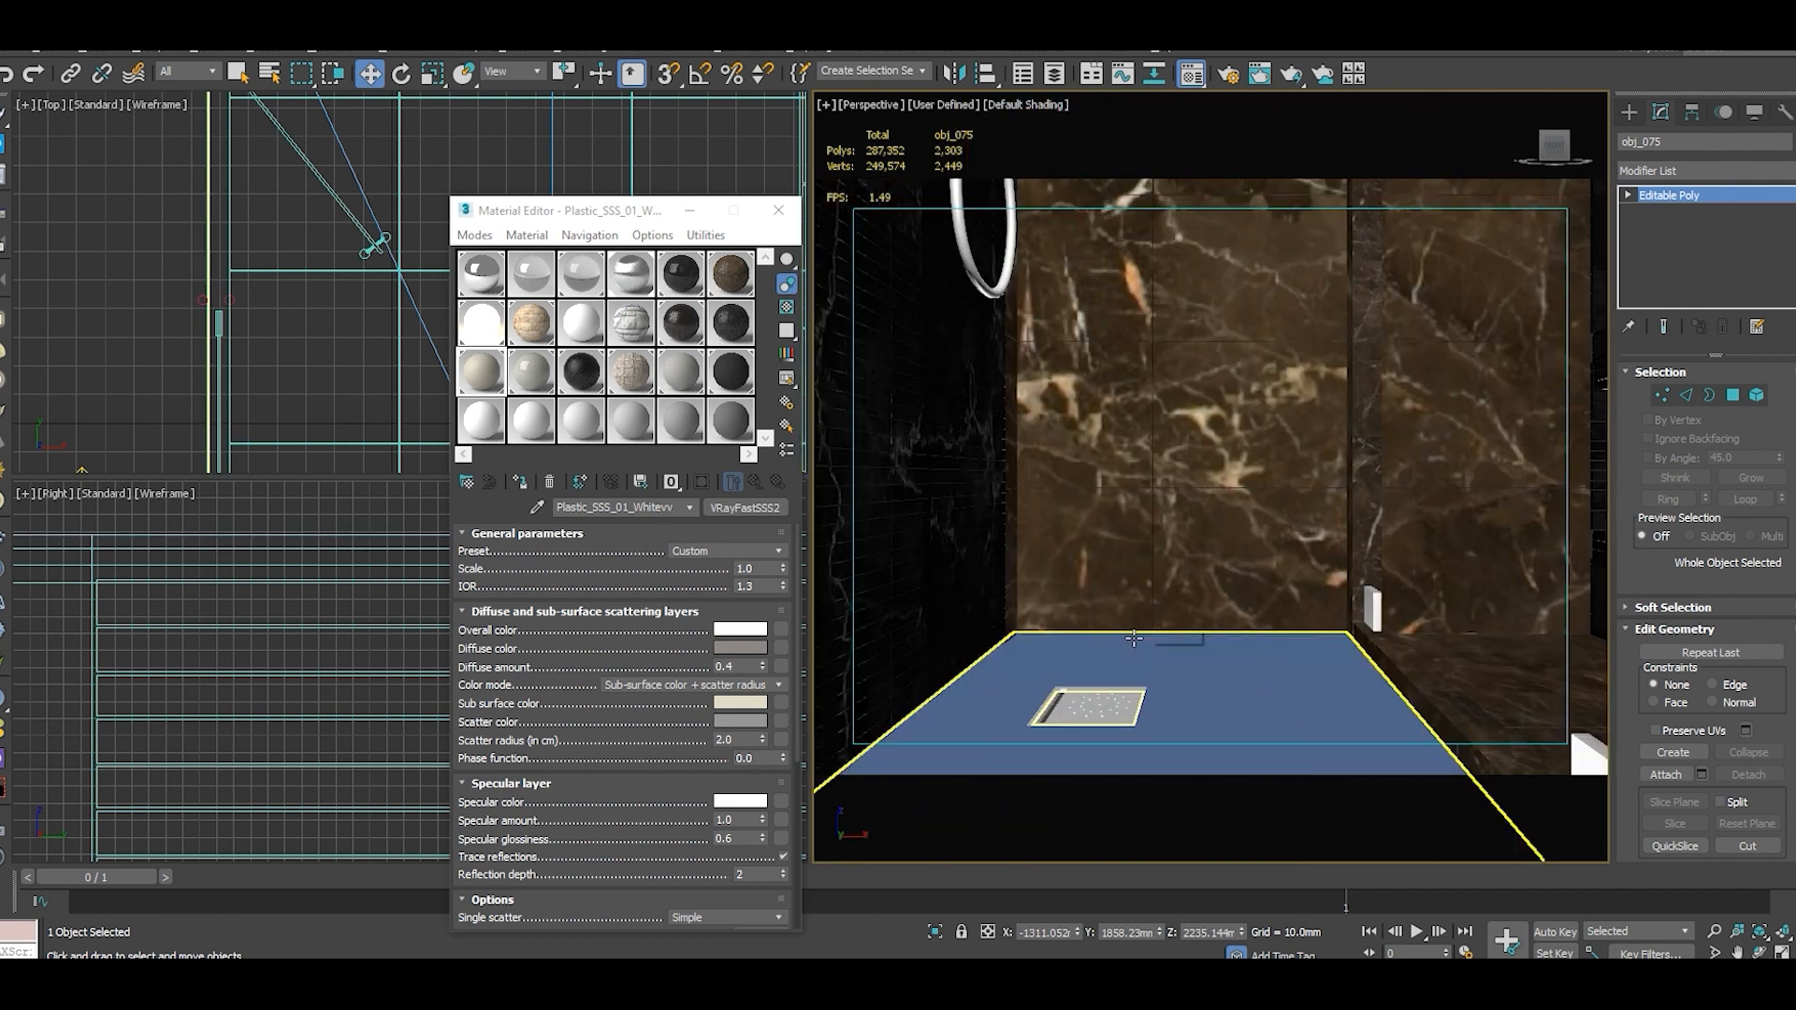
# Select the shower floor slab and assign the Brown tile material to it.
pyautogui.click(1134, 595)
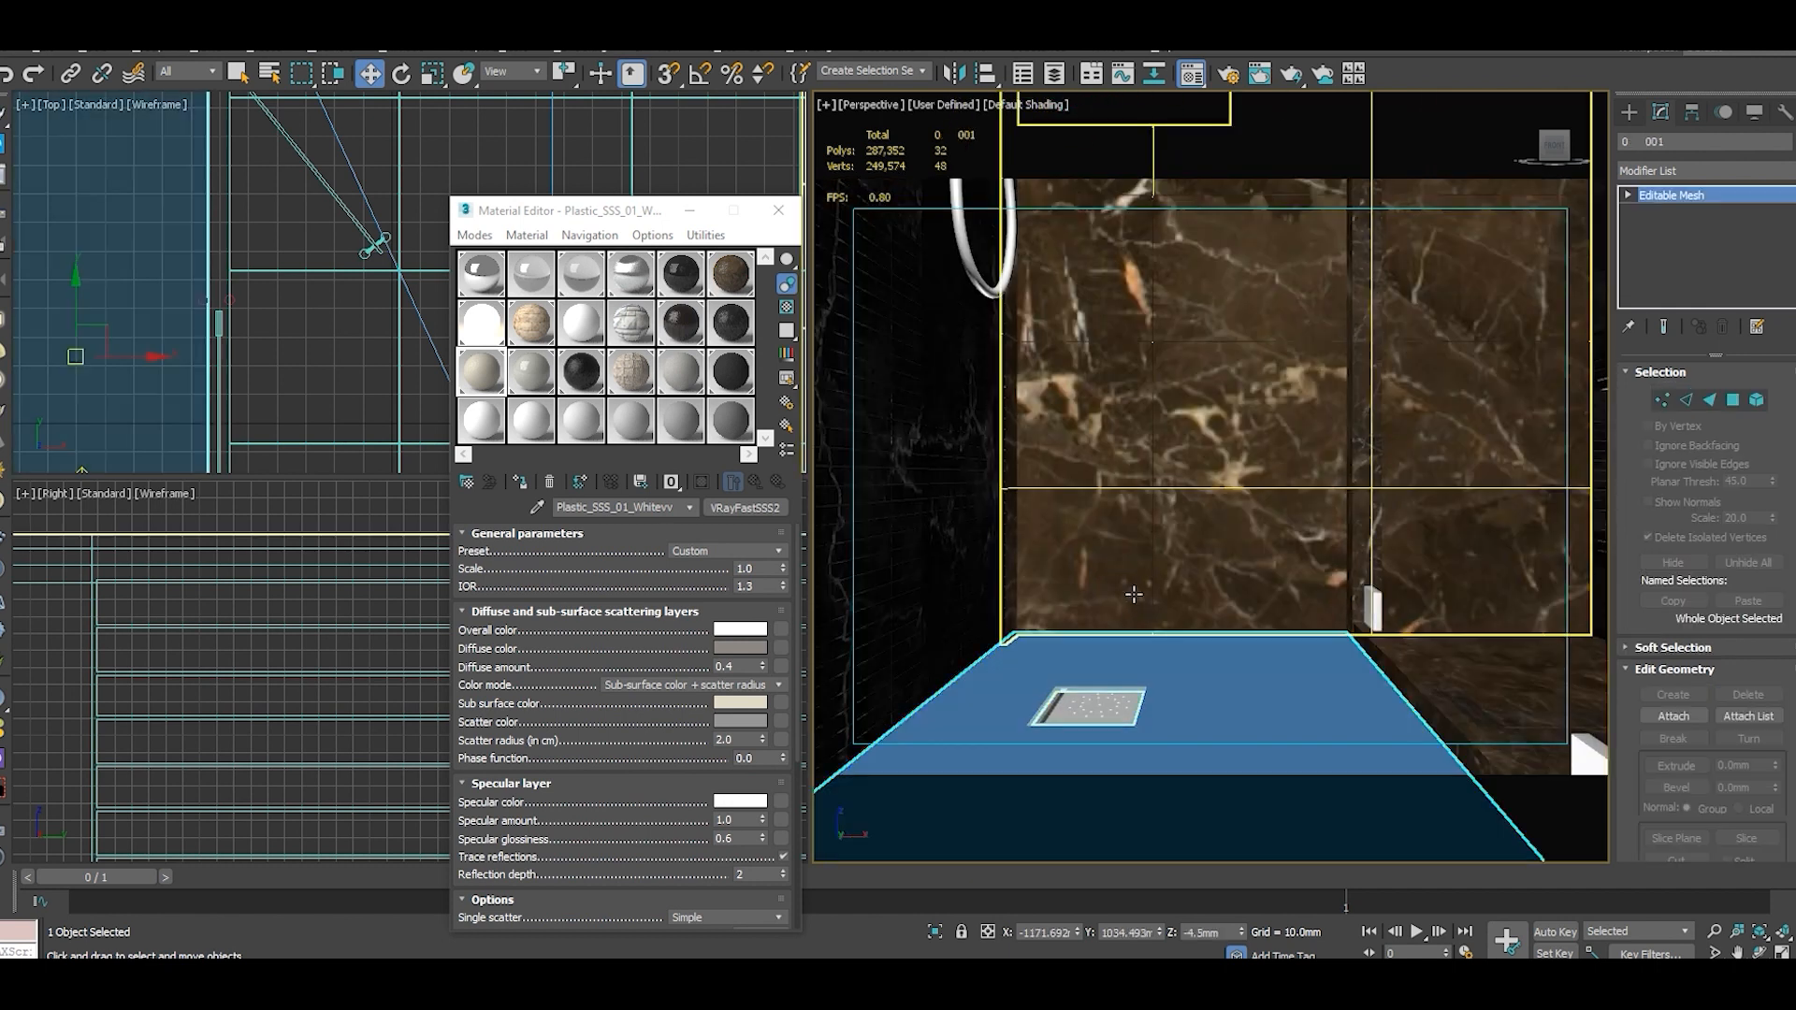
pyautogui.keyDown('alt'); pyautogui.moveTo(1130, 543); pyautogui.dragTo(1015, 543, button='middle'); pyautogui.keyUp('alt')
pyautogui.moveTo(1052, 601); pyautogui.dragTo(1282, 621, button='middle')
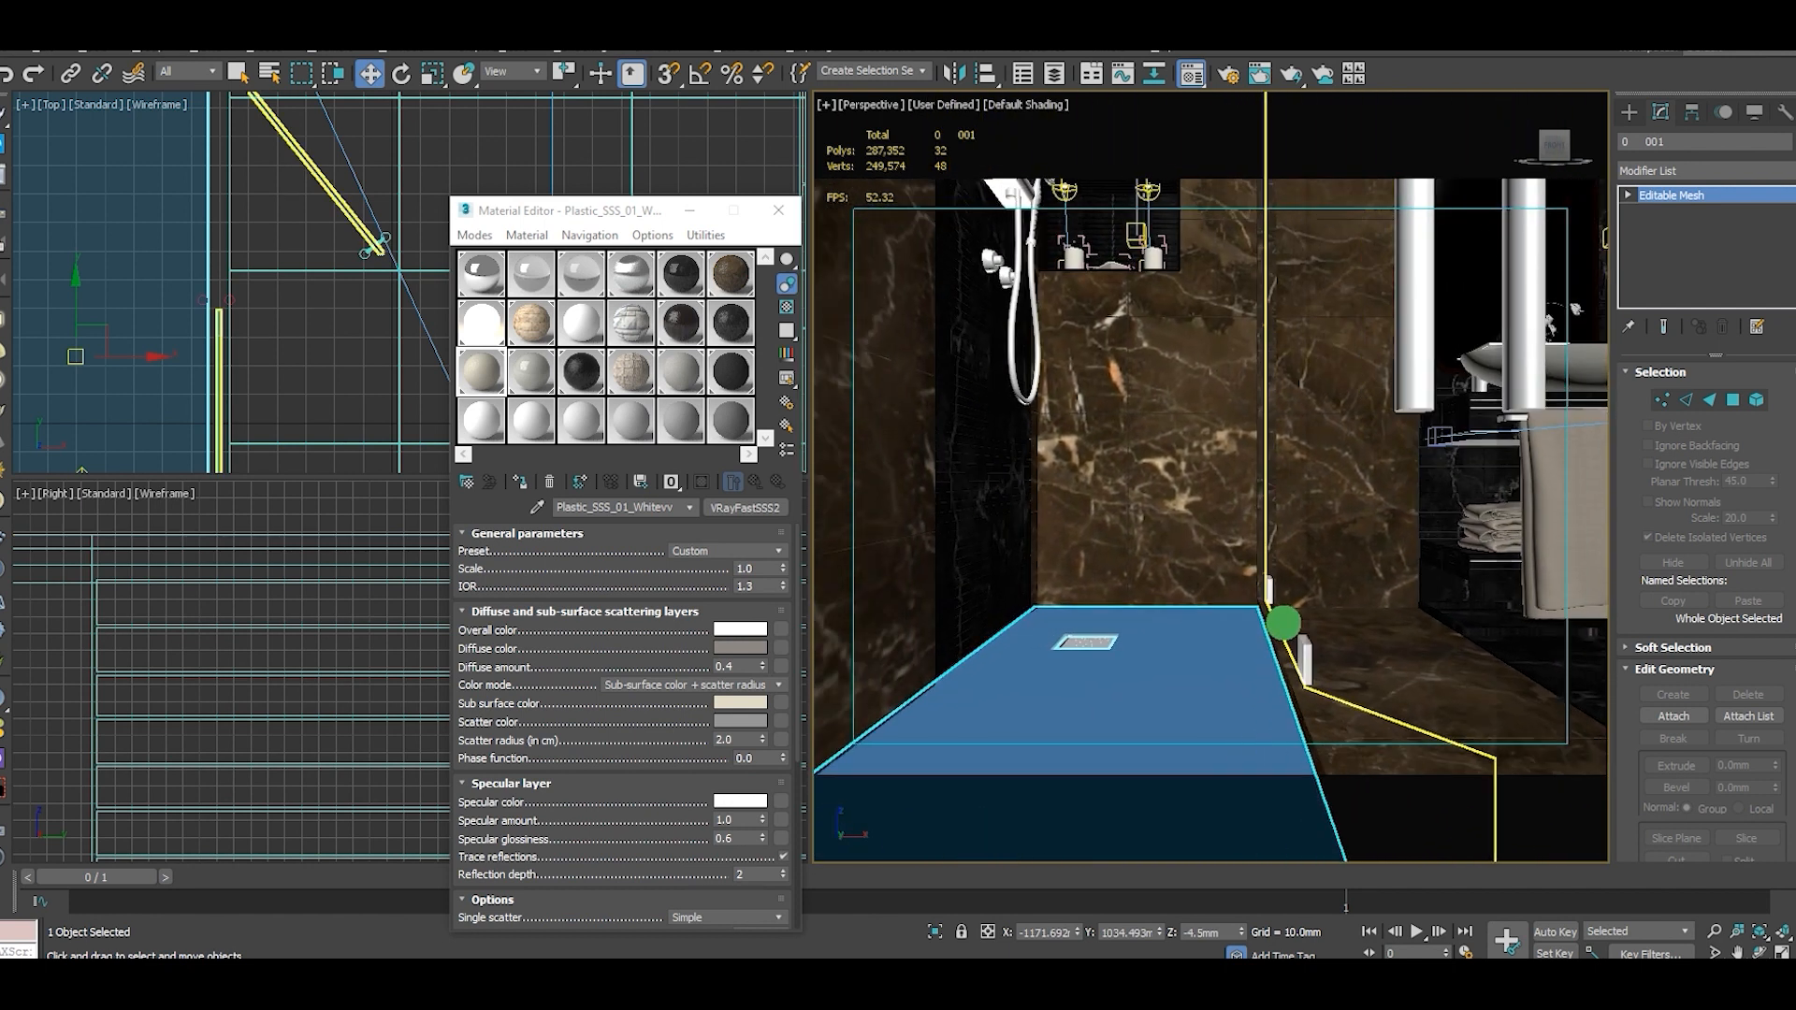
pyautogui.click(733, 274)
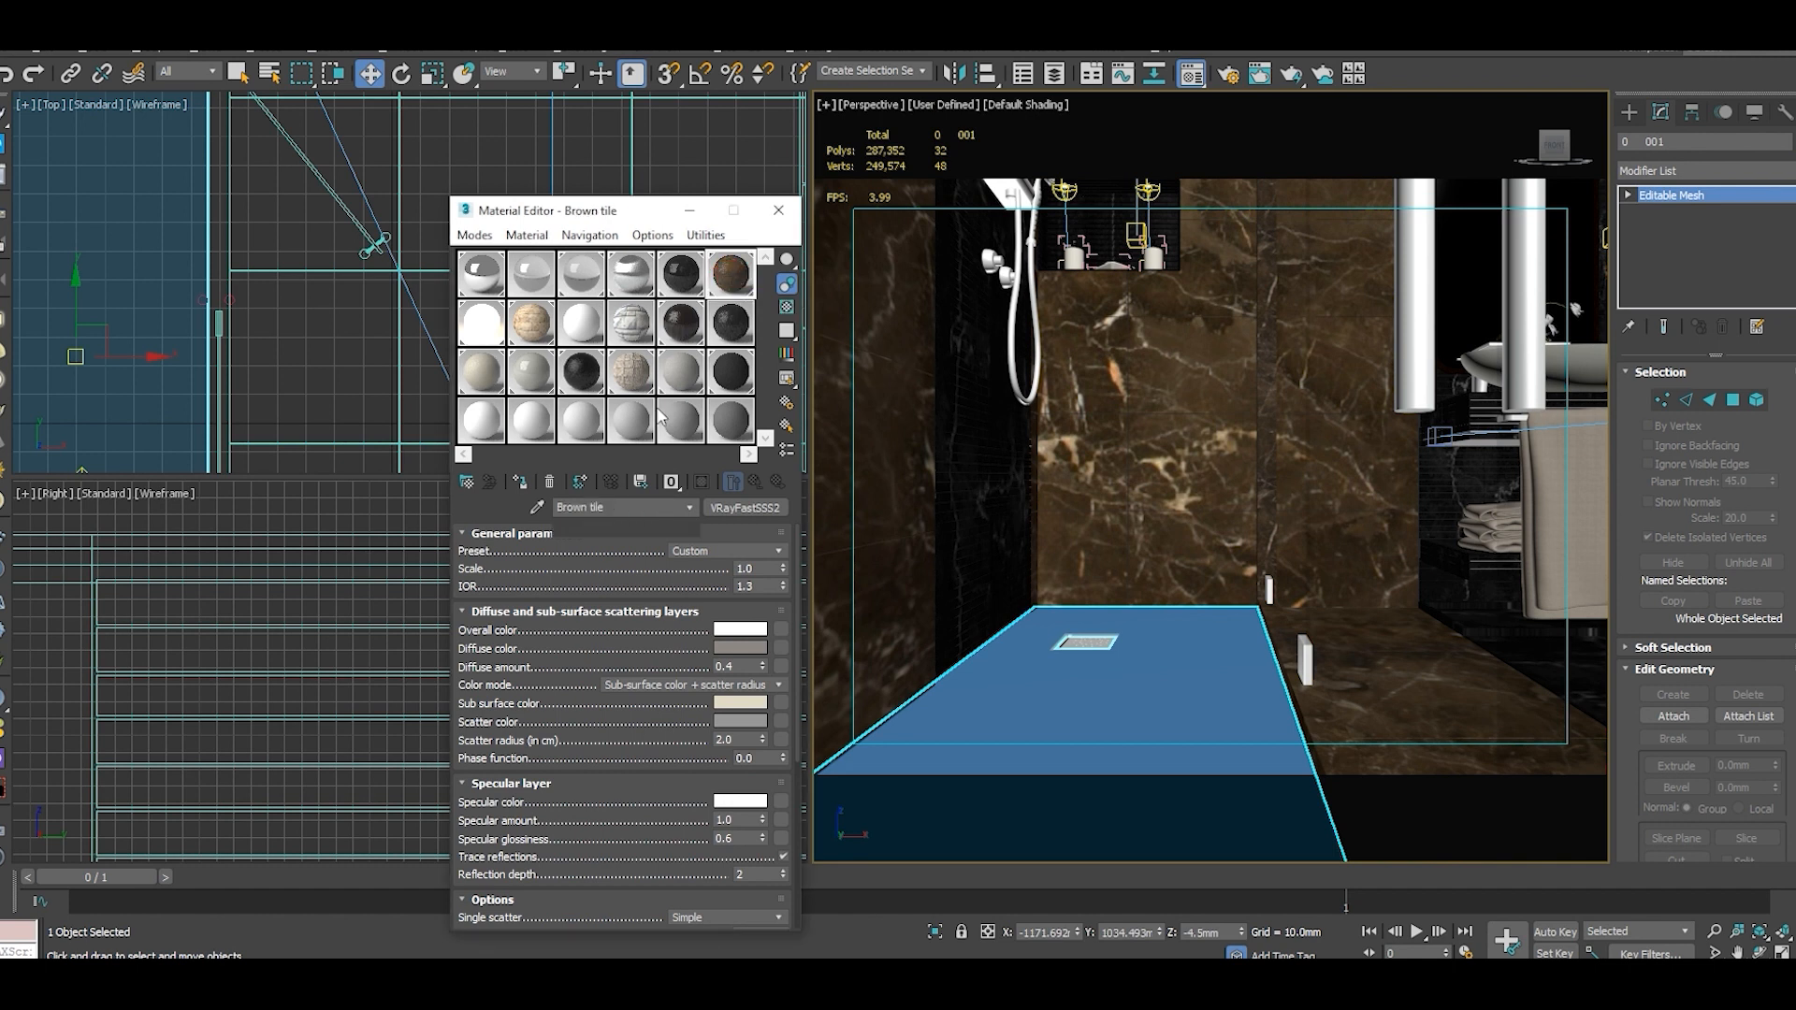
pyautogui.click(523, 482)
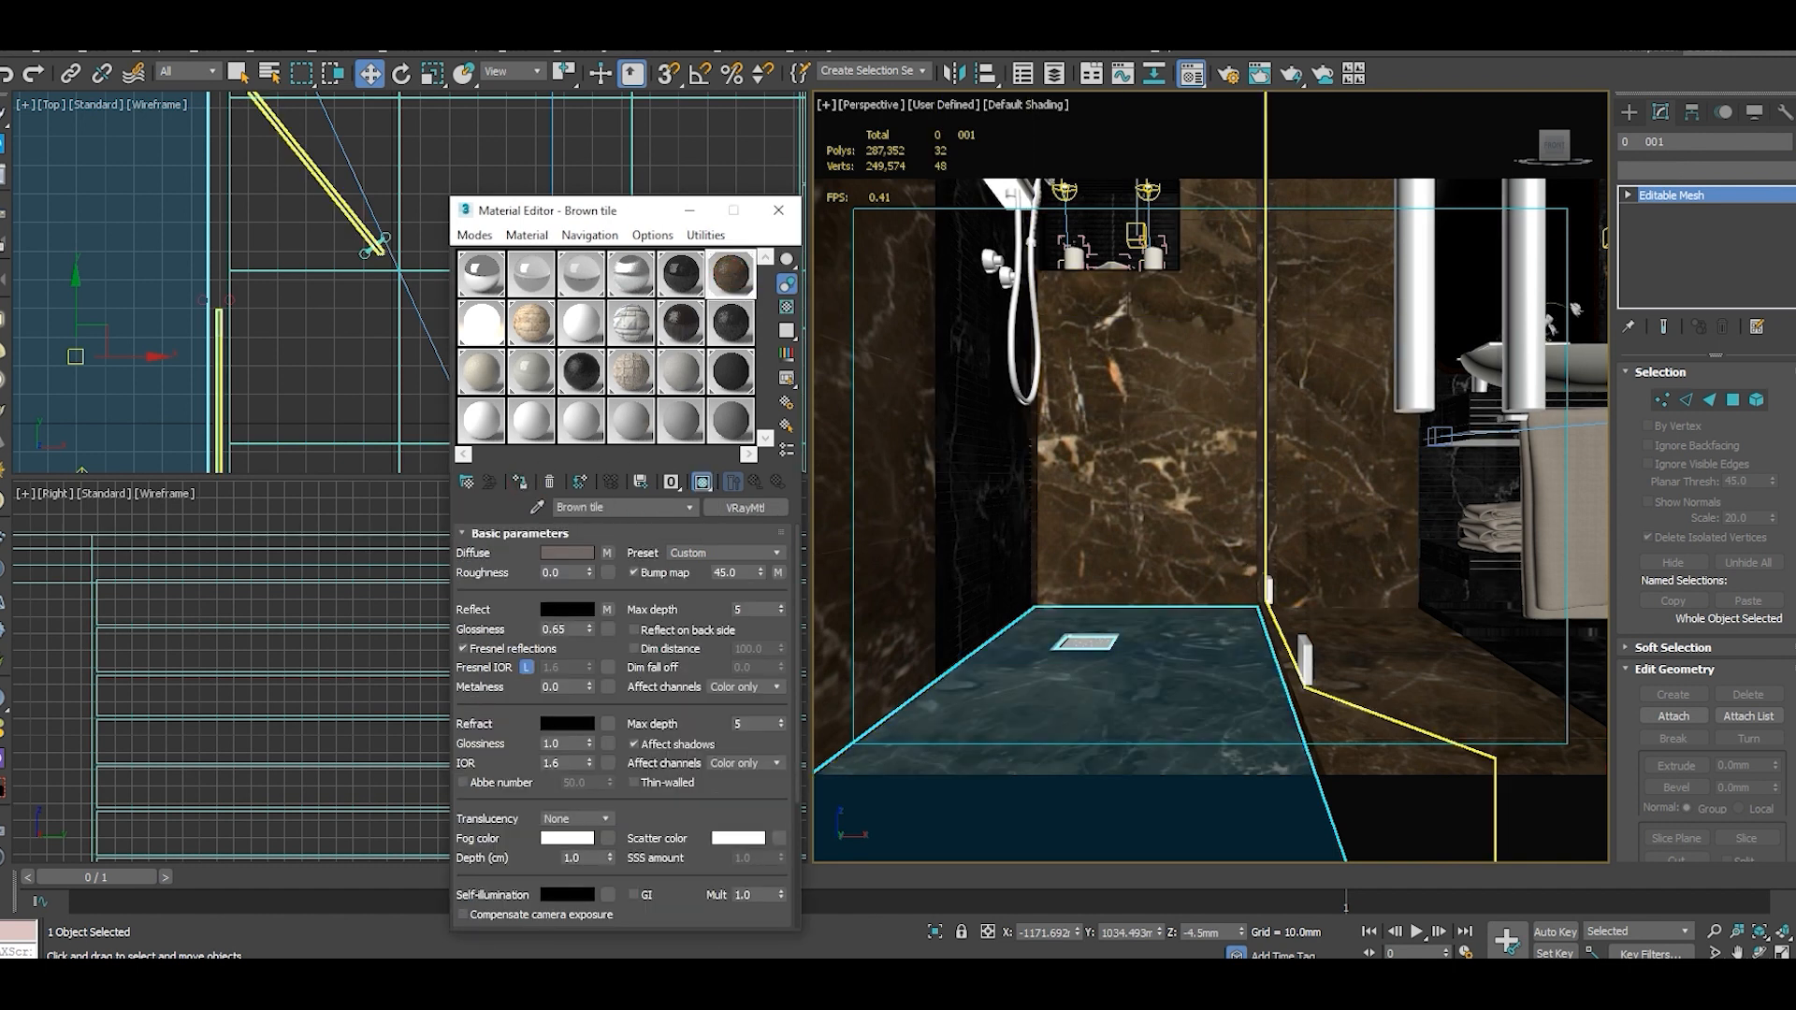
# Add a UVW Map modifier to the shower floor and set its mapping to Box.
pyautogui.click(1684, 171)
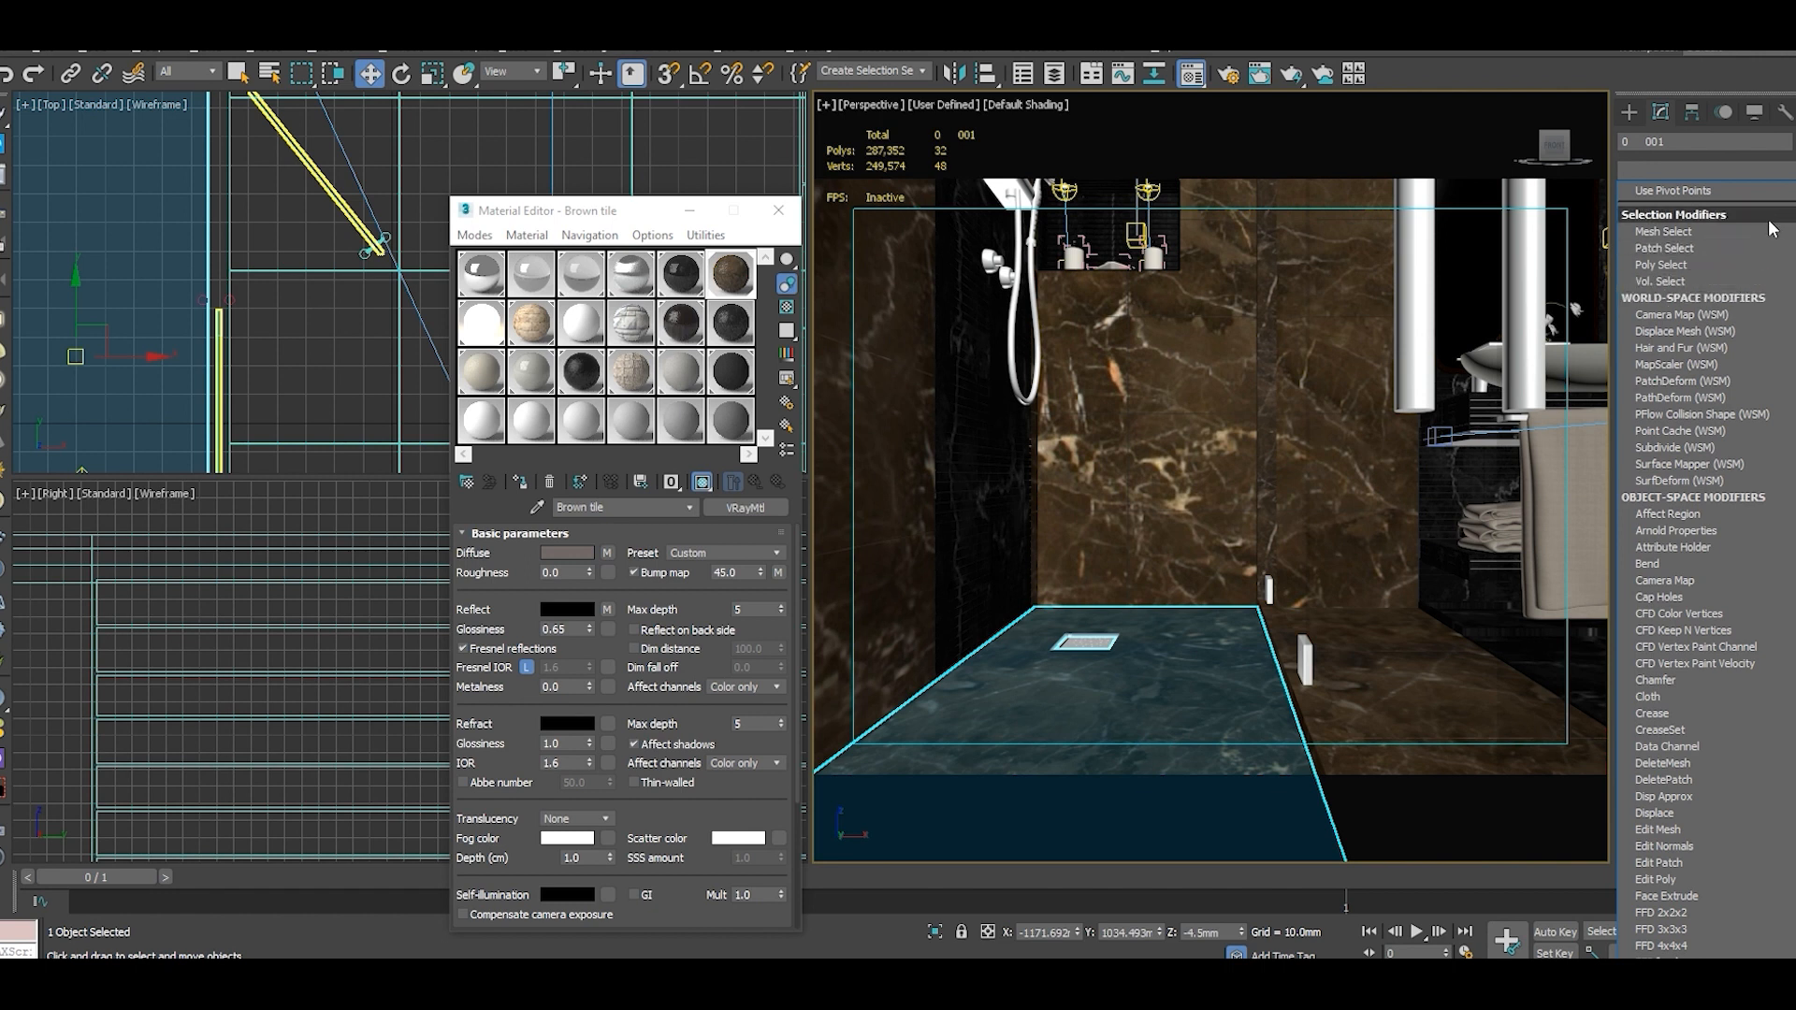
pyautogui.scroll(-15, 1722, 468)
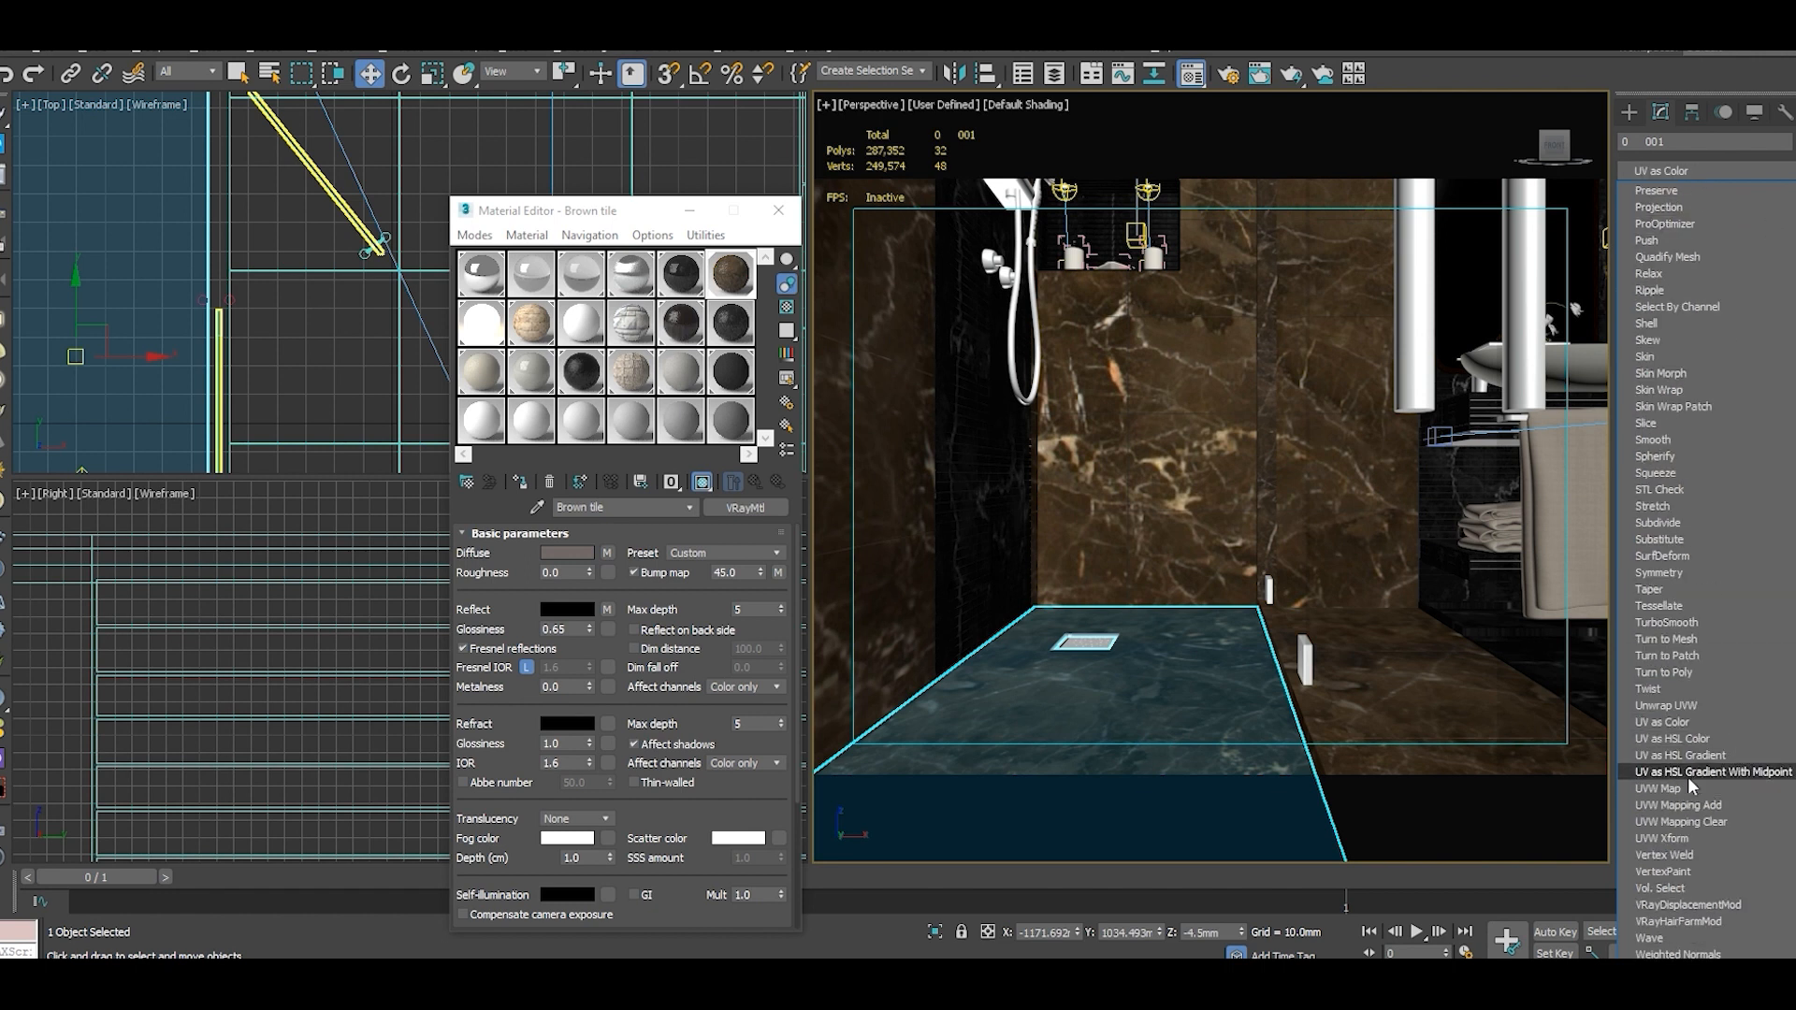
pyautogui.click(1708, 788)
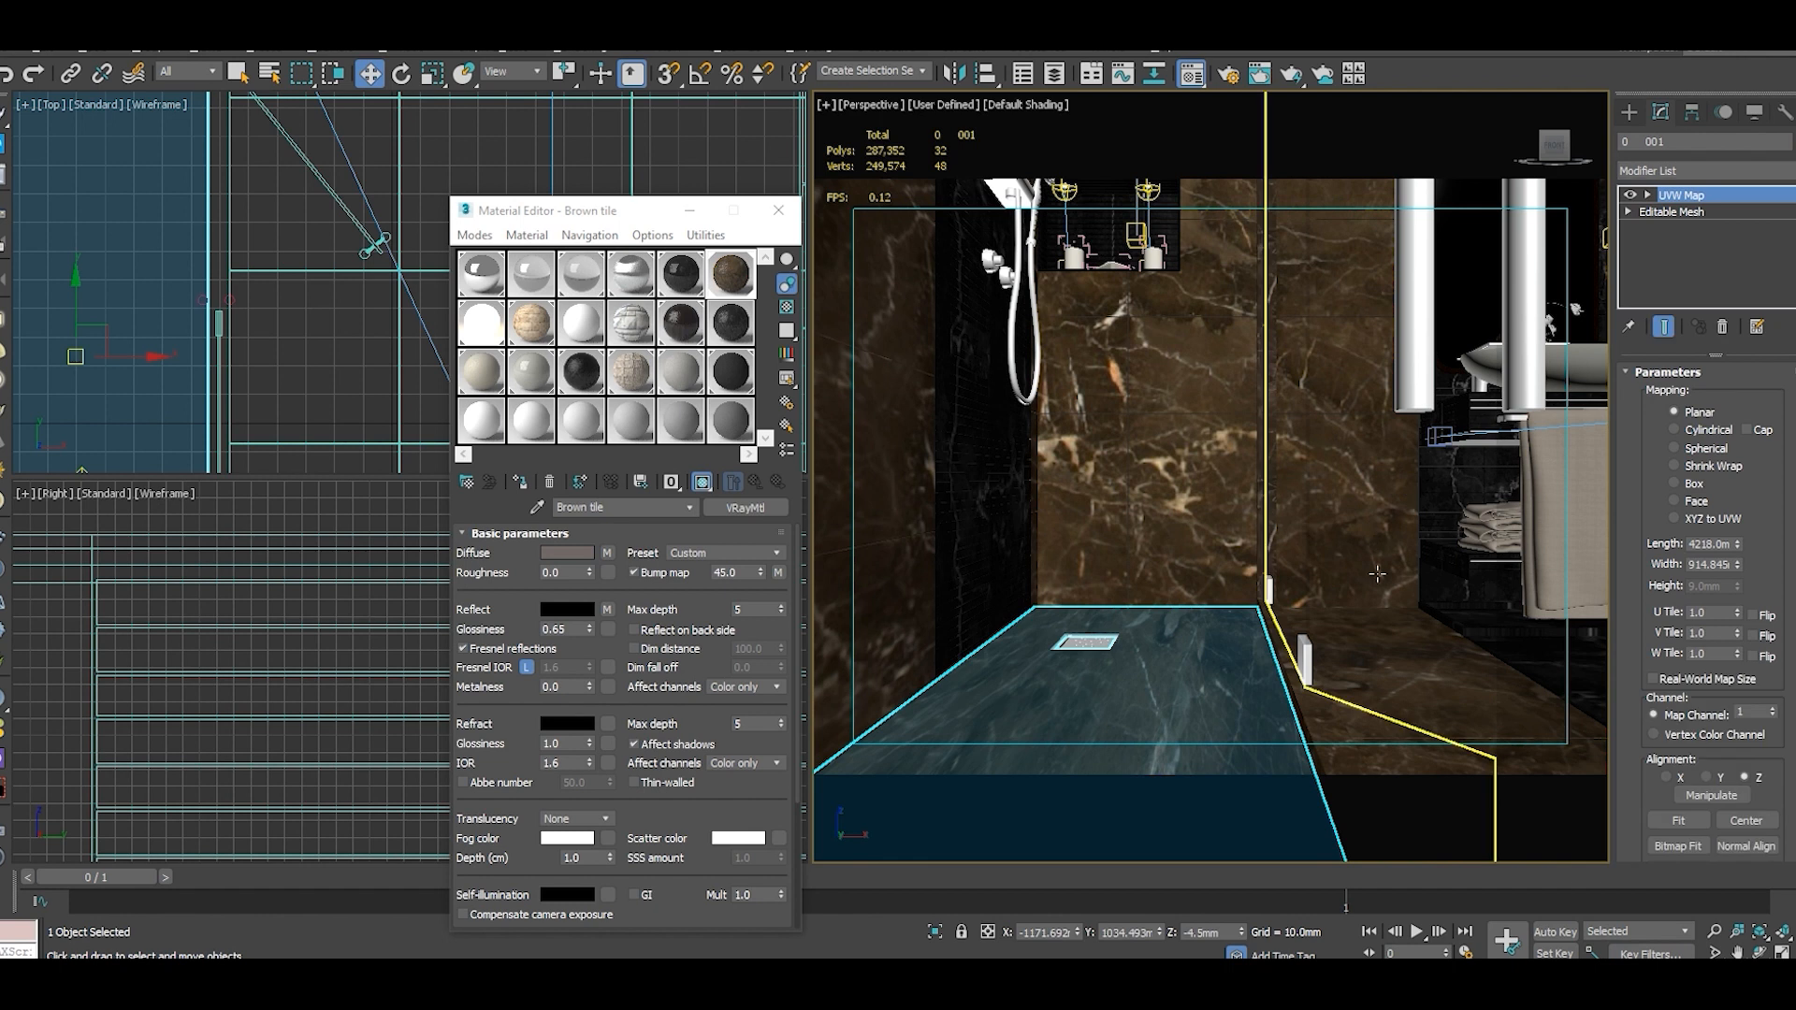
pyautogui.click(1686, 487)
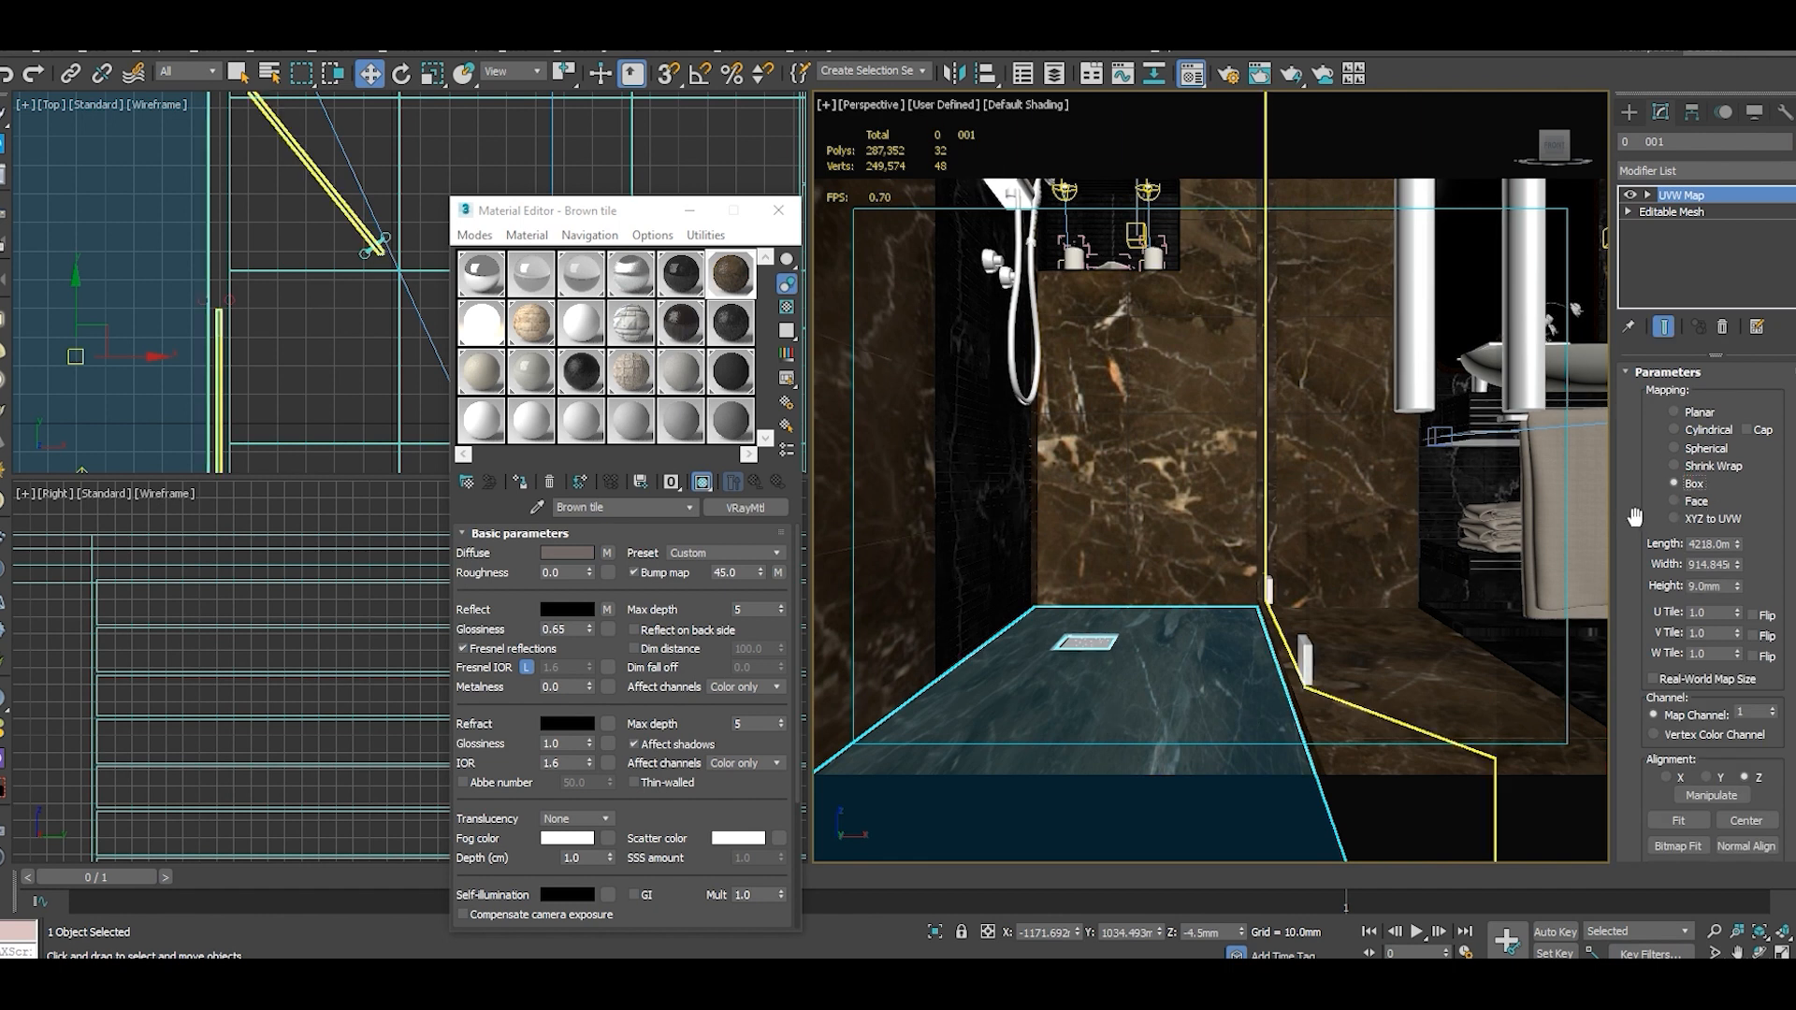
pyautogui.click(1675, 412)
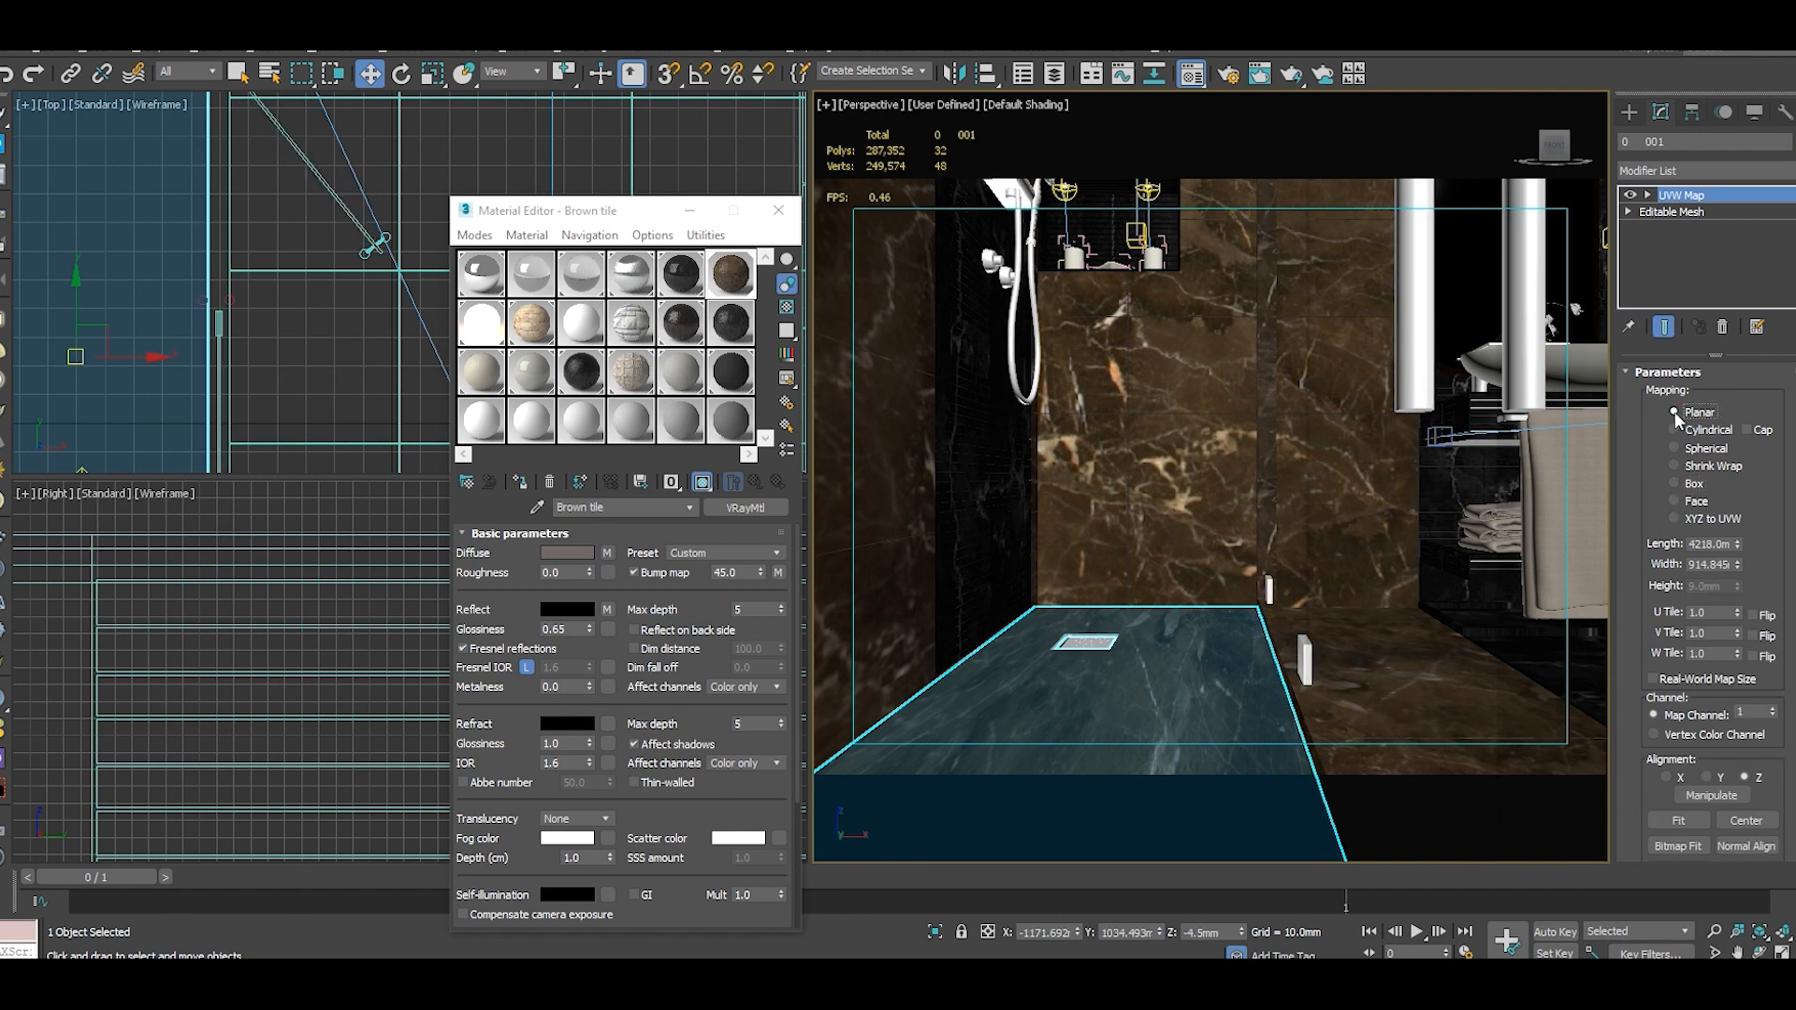
pyautogui.click(1674, 484)
# Isolate the shower floor from the rest of the scene and reselect it.
pyautogui.hotkey('alt', 'q')
pyautogui.click(1160, 524)
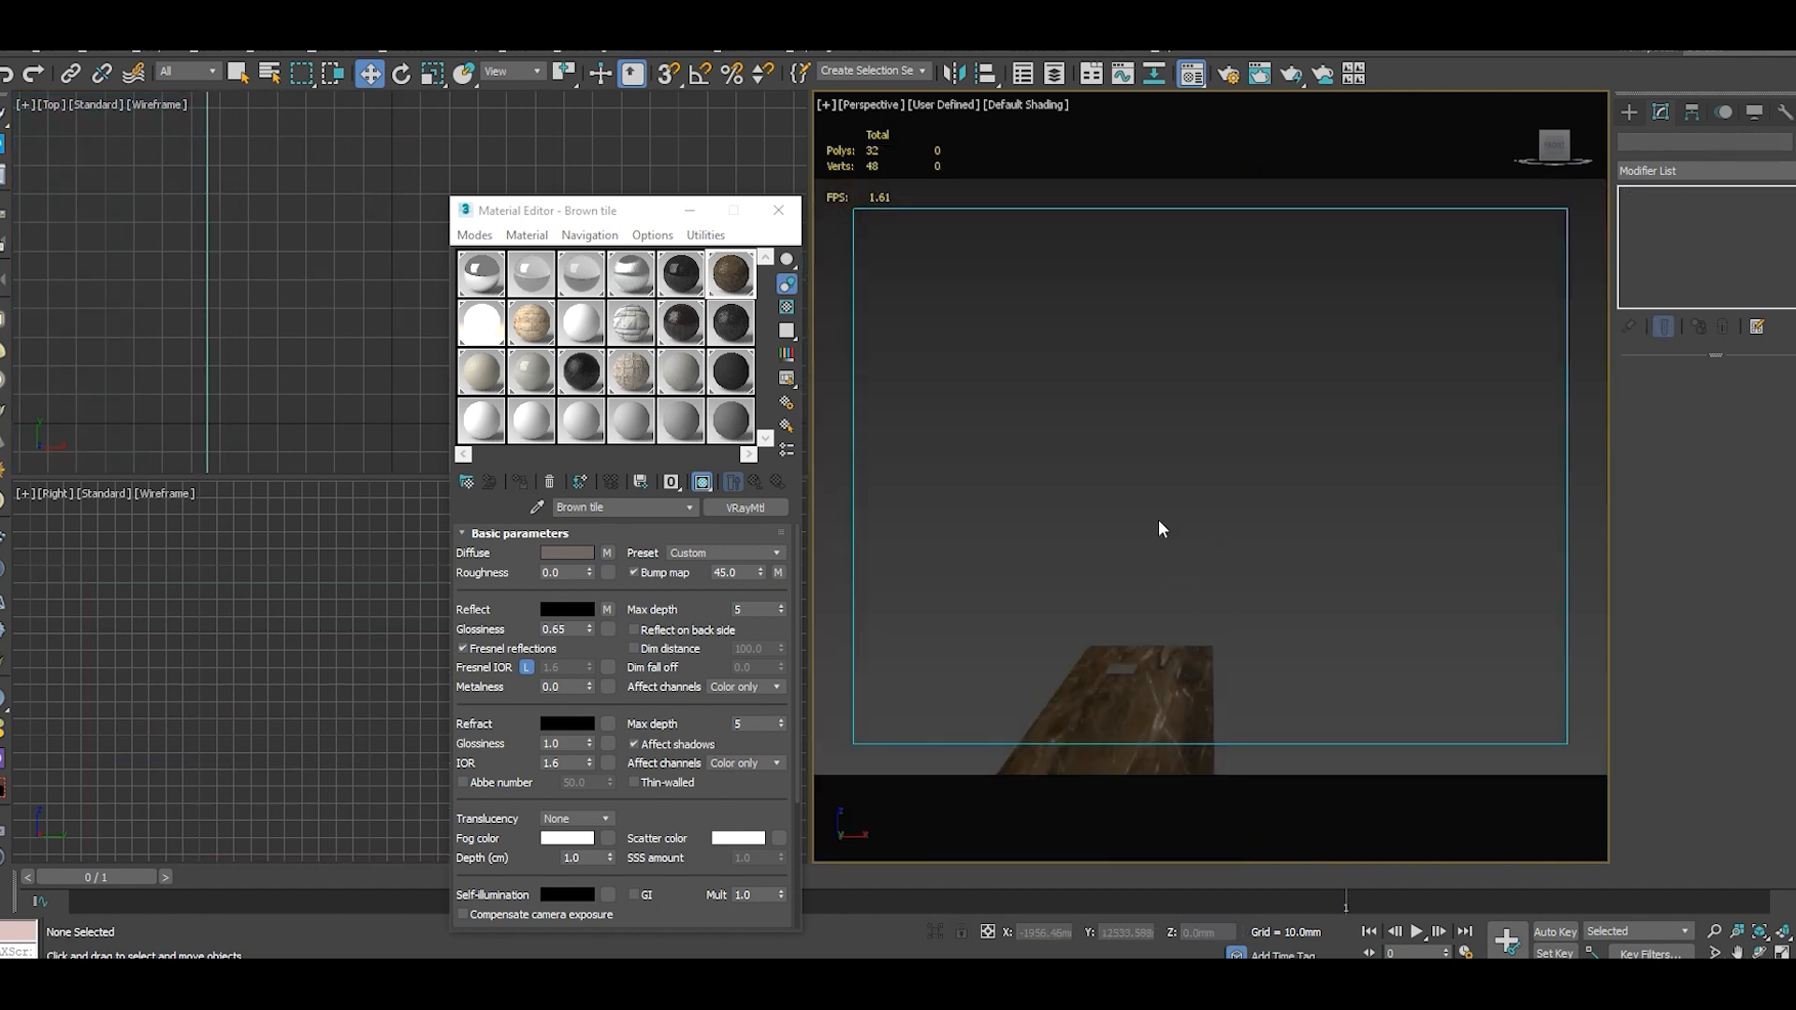
pyautogui.scroll(-3, 1162, 520)
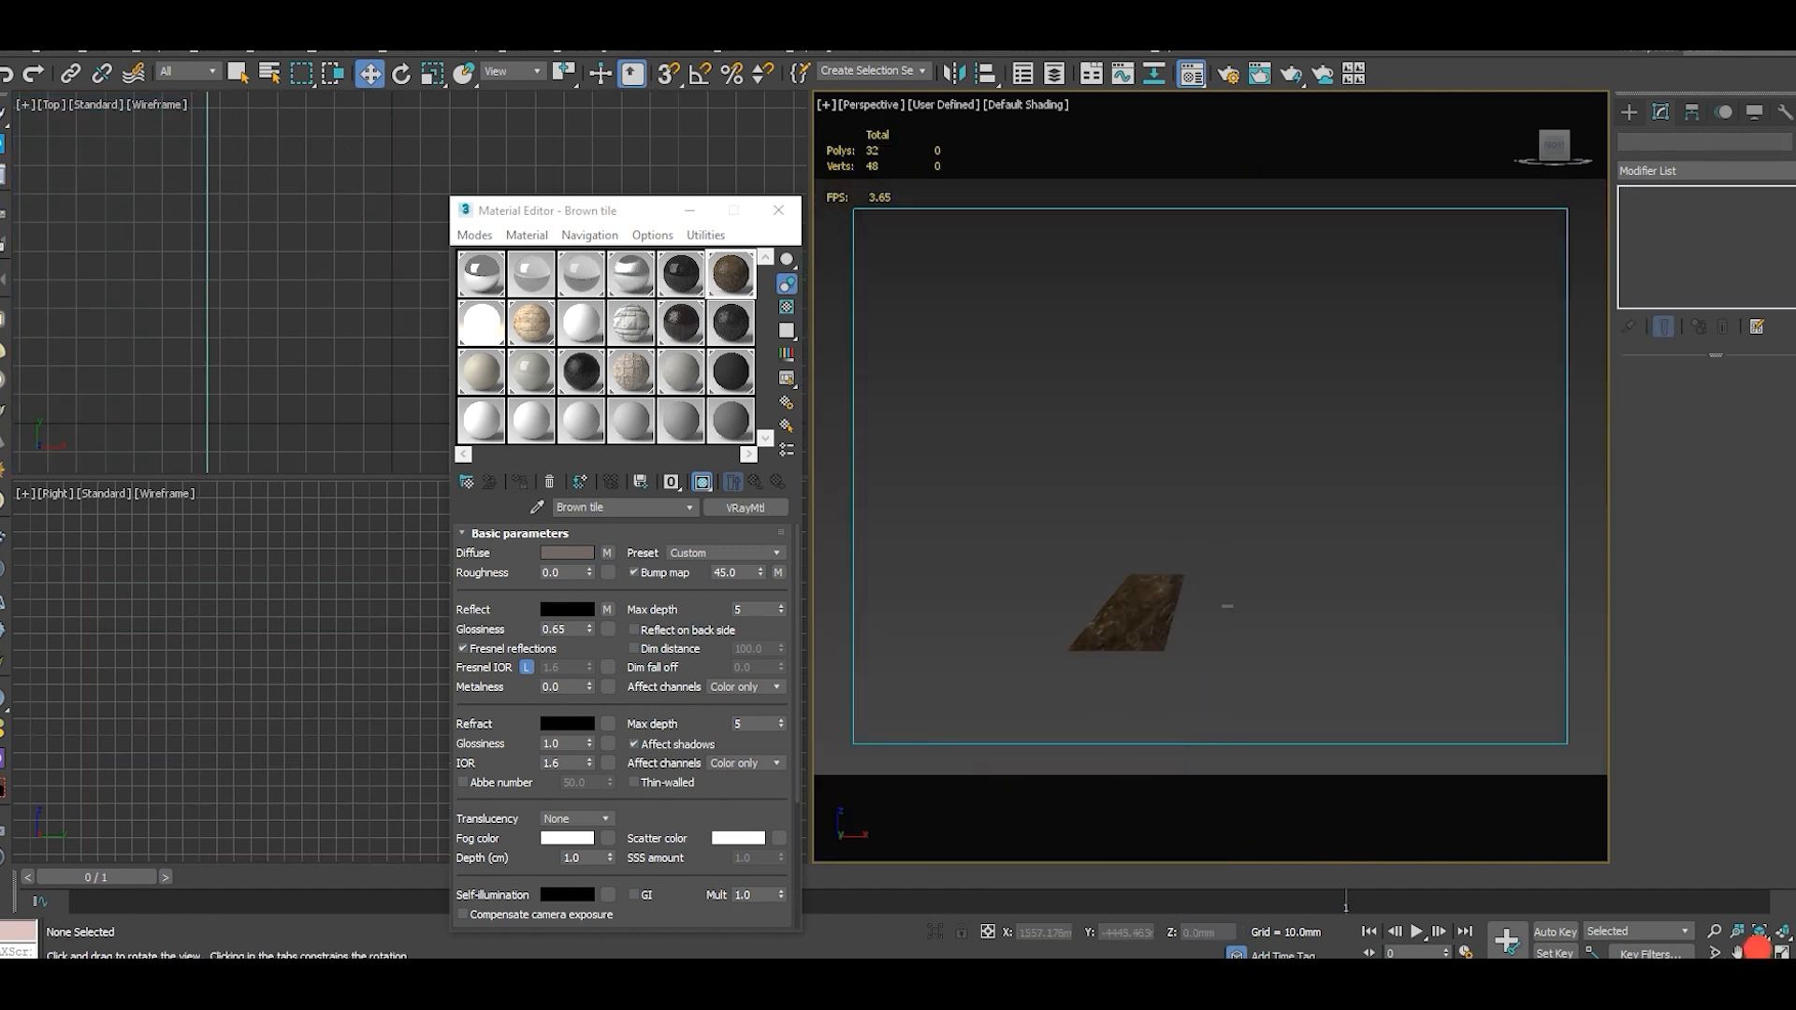
pyautogui.click(1759, 947)
pyautogui.moveTo(1137, 585); pyautogui.dragTo(1219, 625)
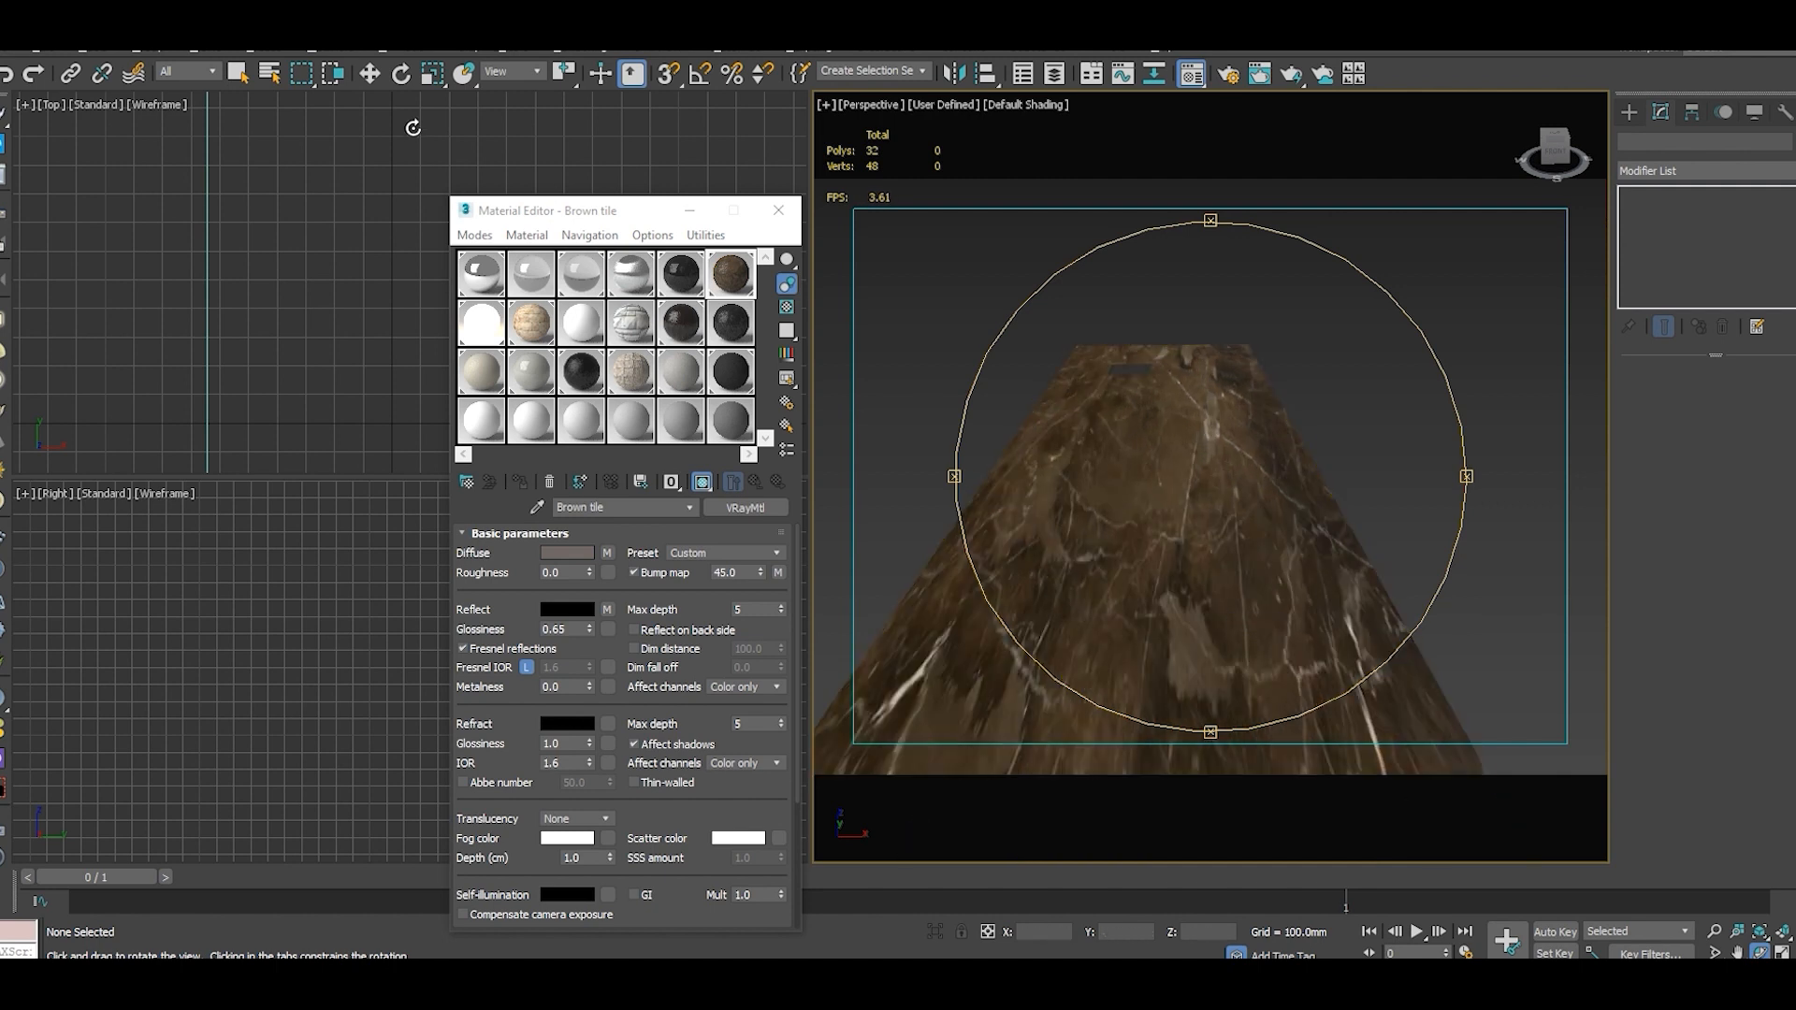
pyautogui.click(372, 77)
pyautogui.click(1219, 453)
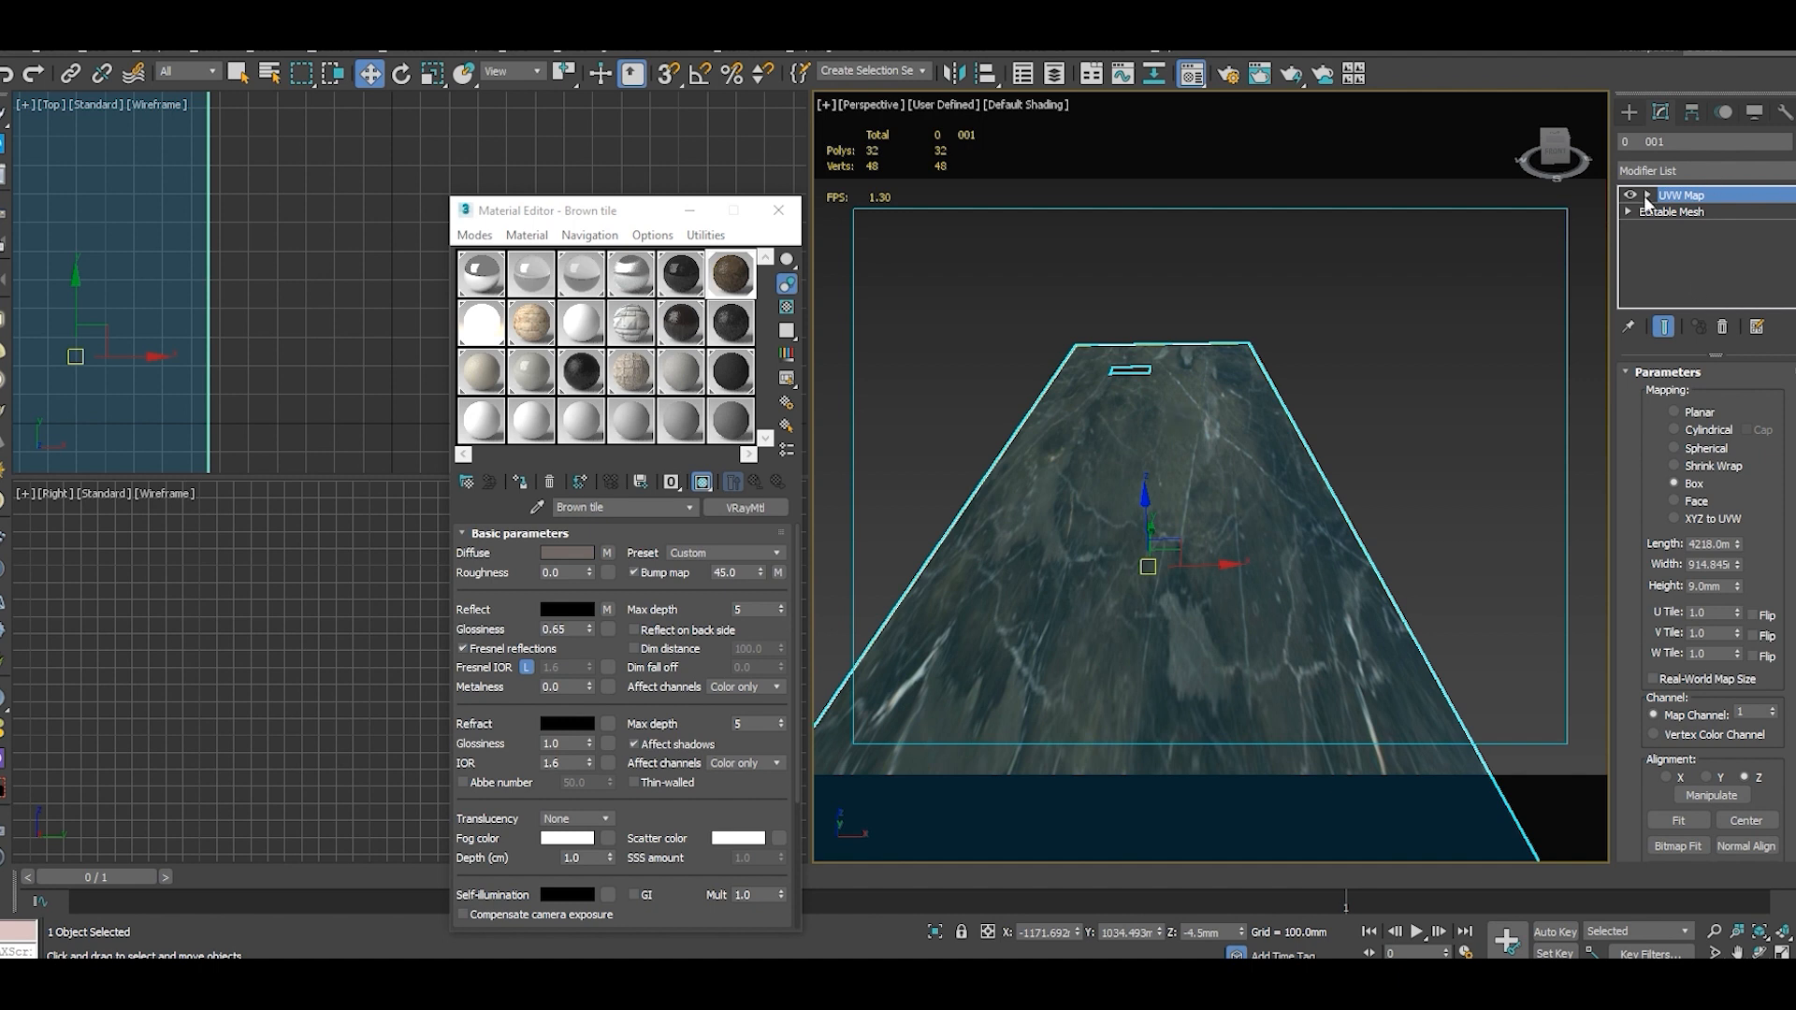
# Scale the shower floor's UVW Map gizmo along Y to less than half the slab's length.
pyautogui.click(1682, 215)
pyautogui.scroll(-4, 306, 304)
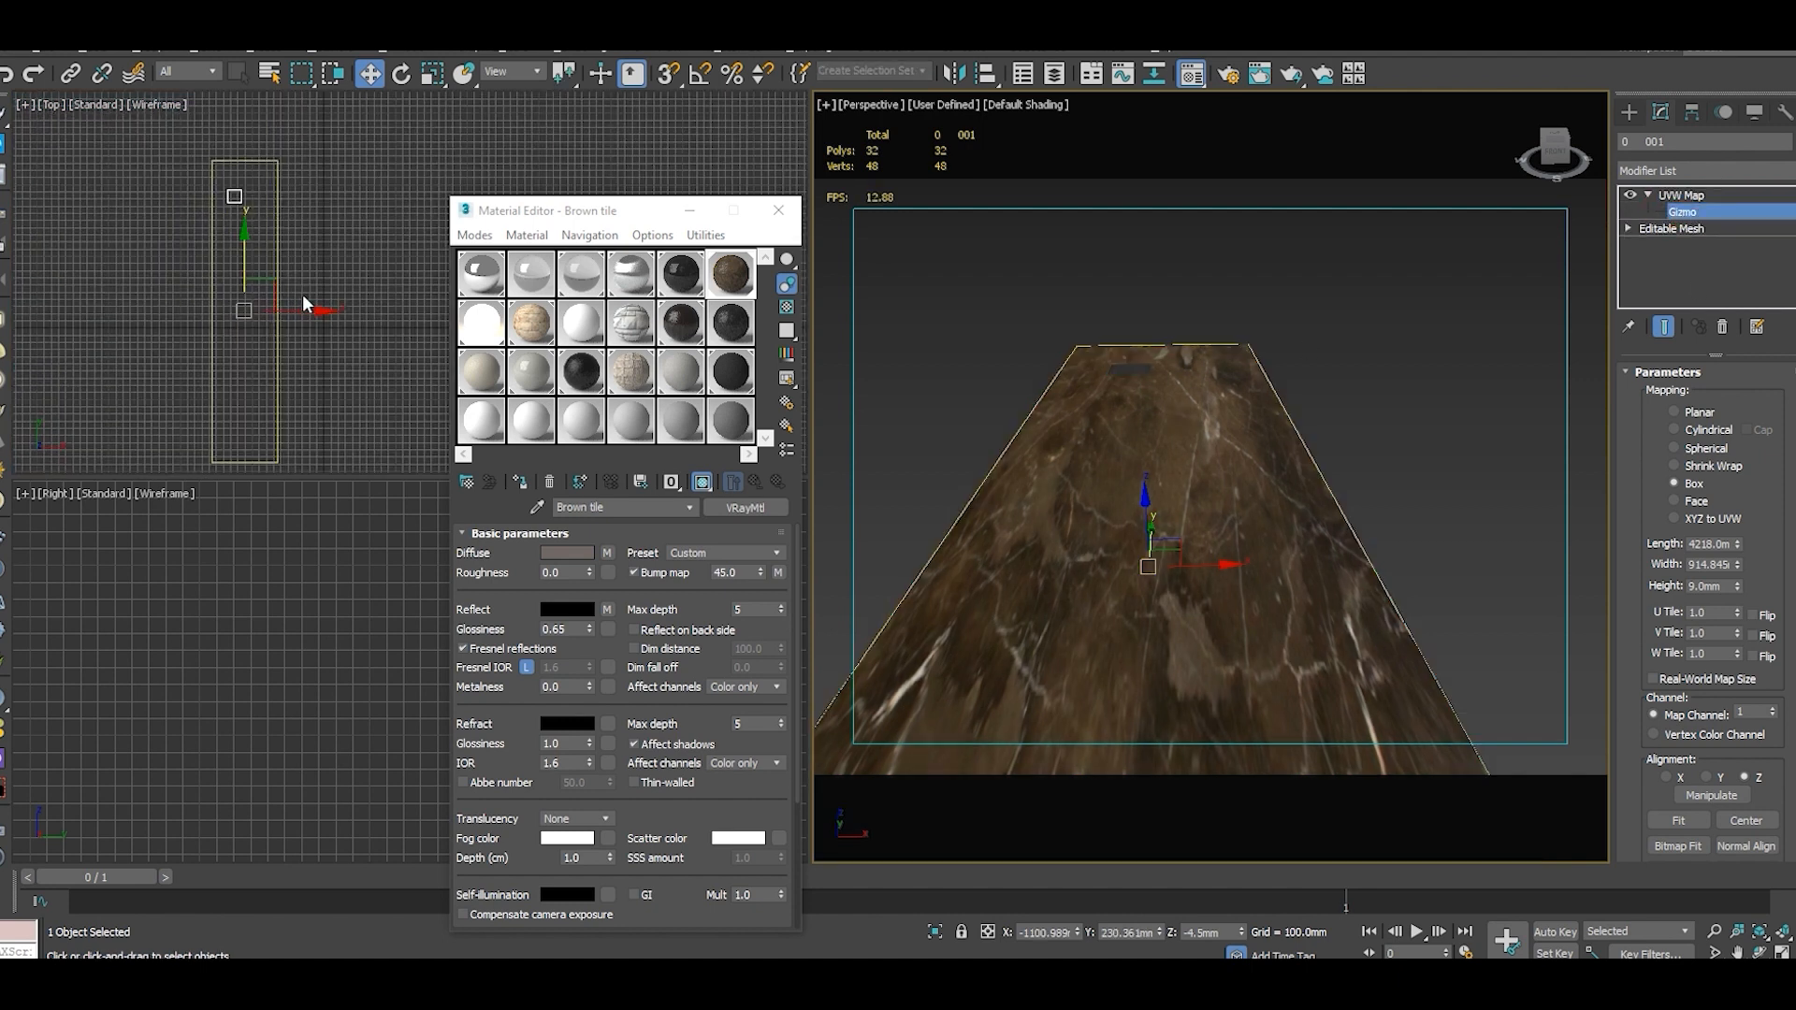
pyautogui.scroll(2, 1088, 604)
pyautogui.scroll(-2, 1141, 571)
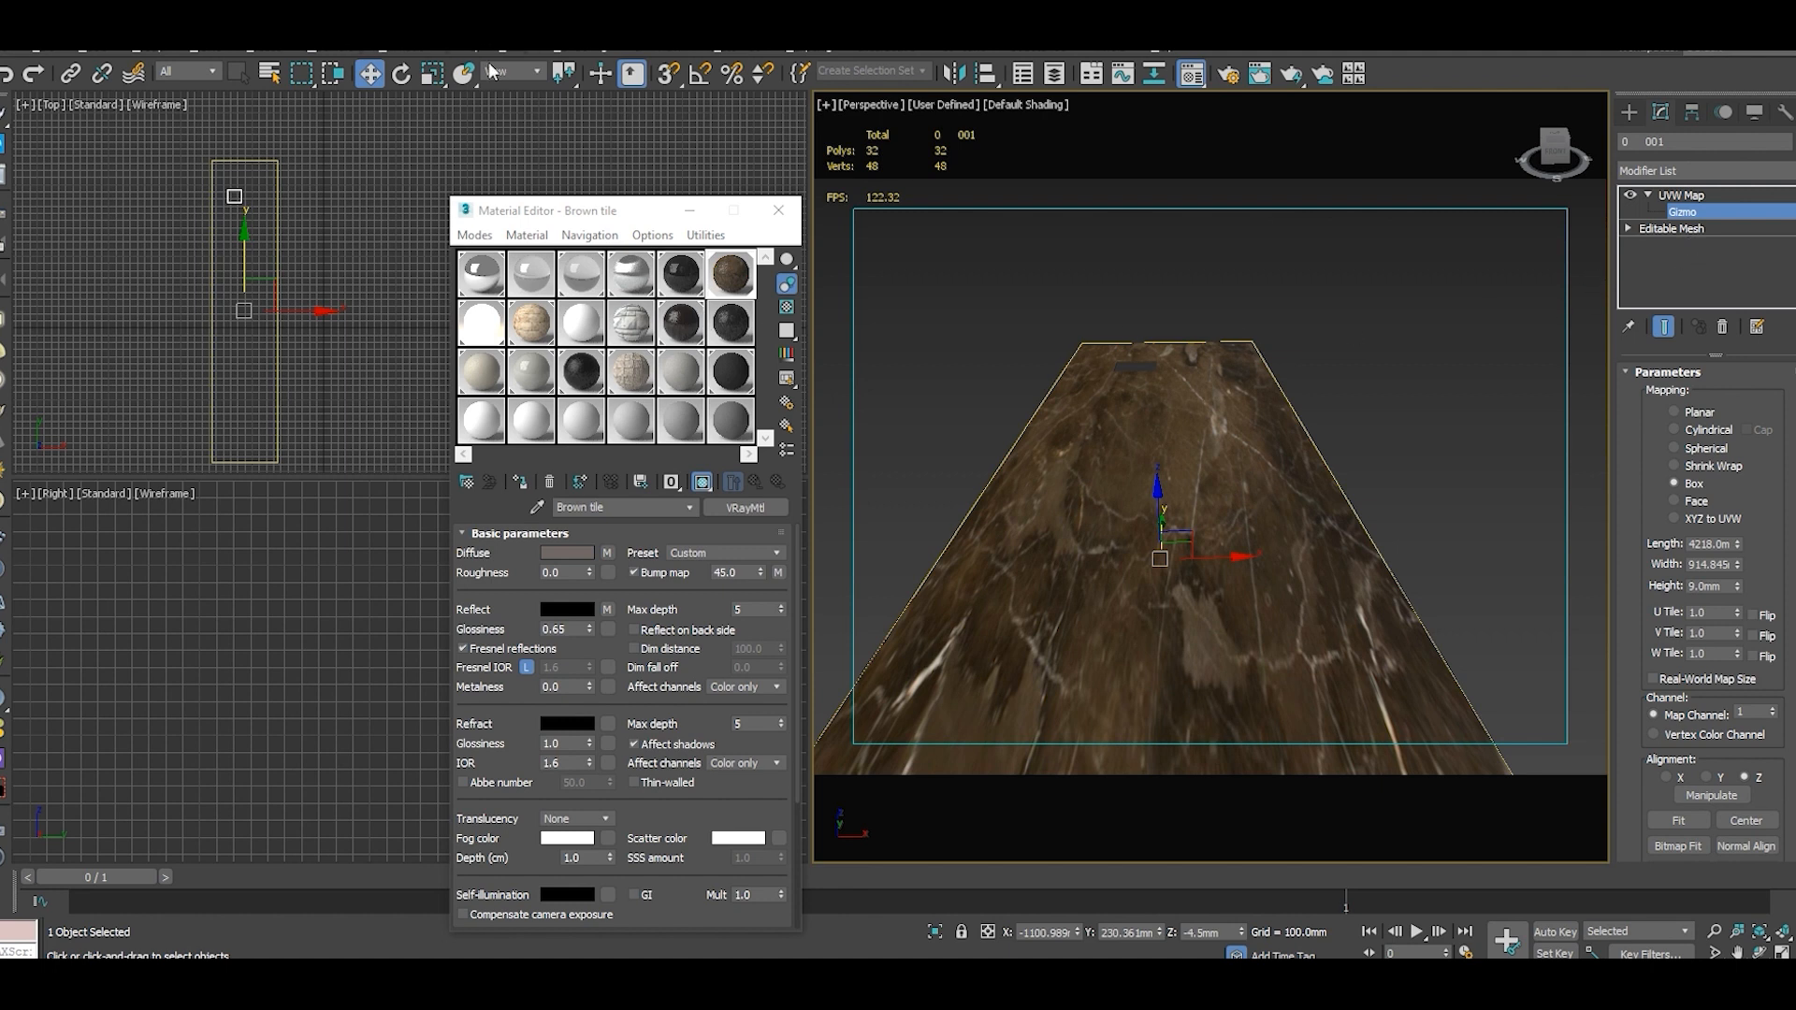
pyautogui.click(431, 73)
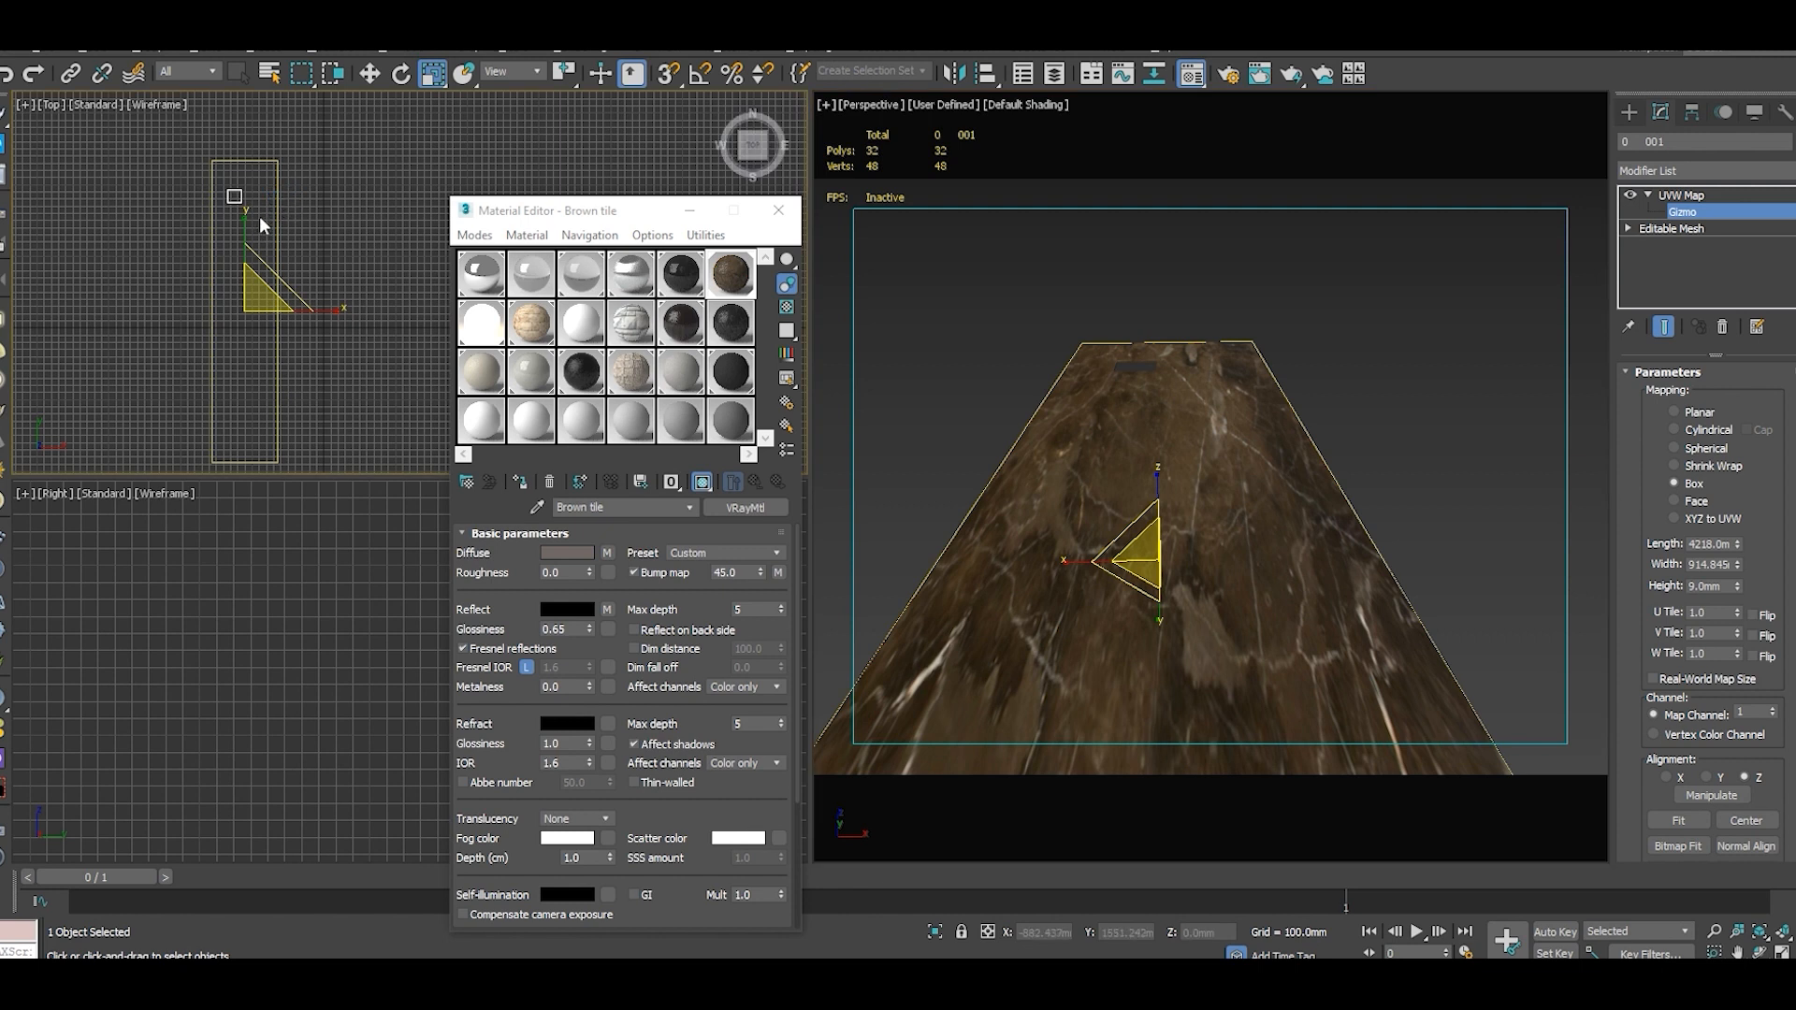
pyautogui.moveTo(241, 211)
pyautogui.mouseDown()
pyautogui.moveTo(249, 333)
pyautogui.moveTo(254, 316)
pyautogui.mouseUp()
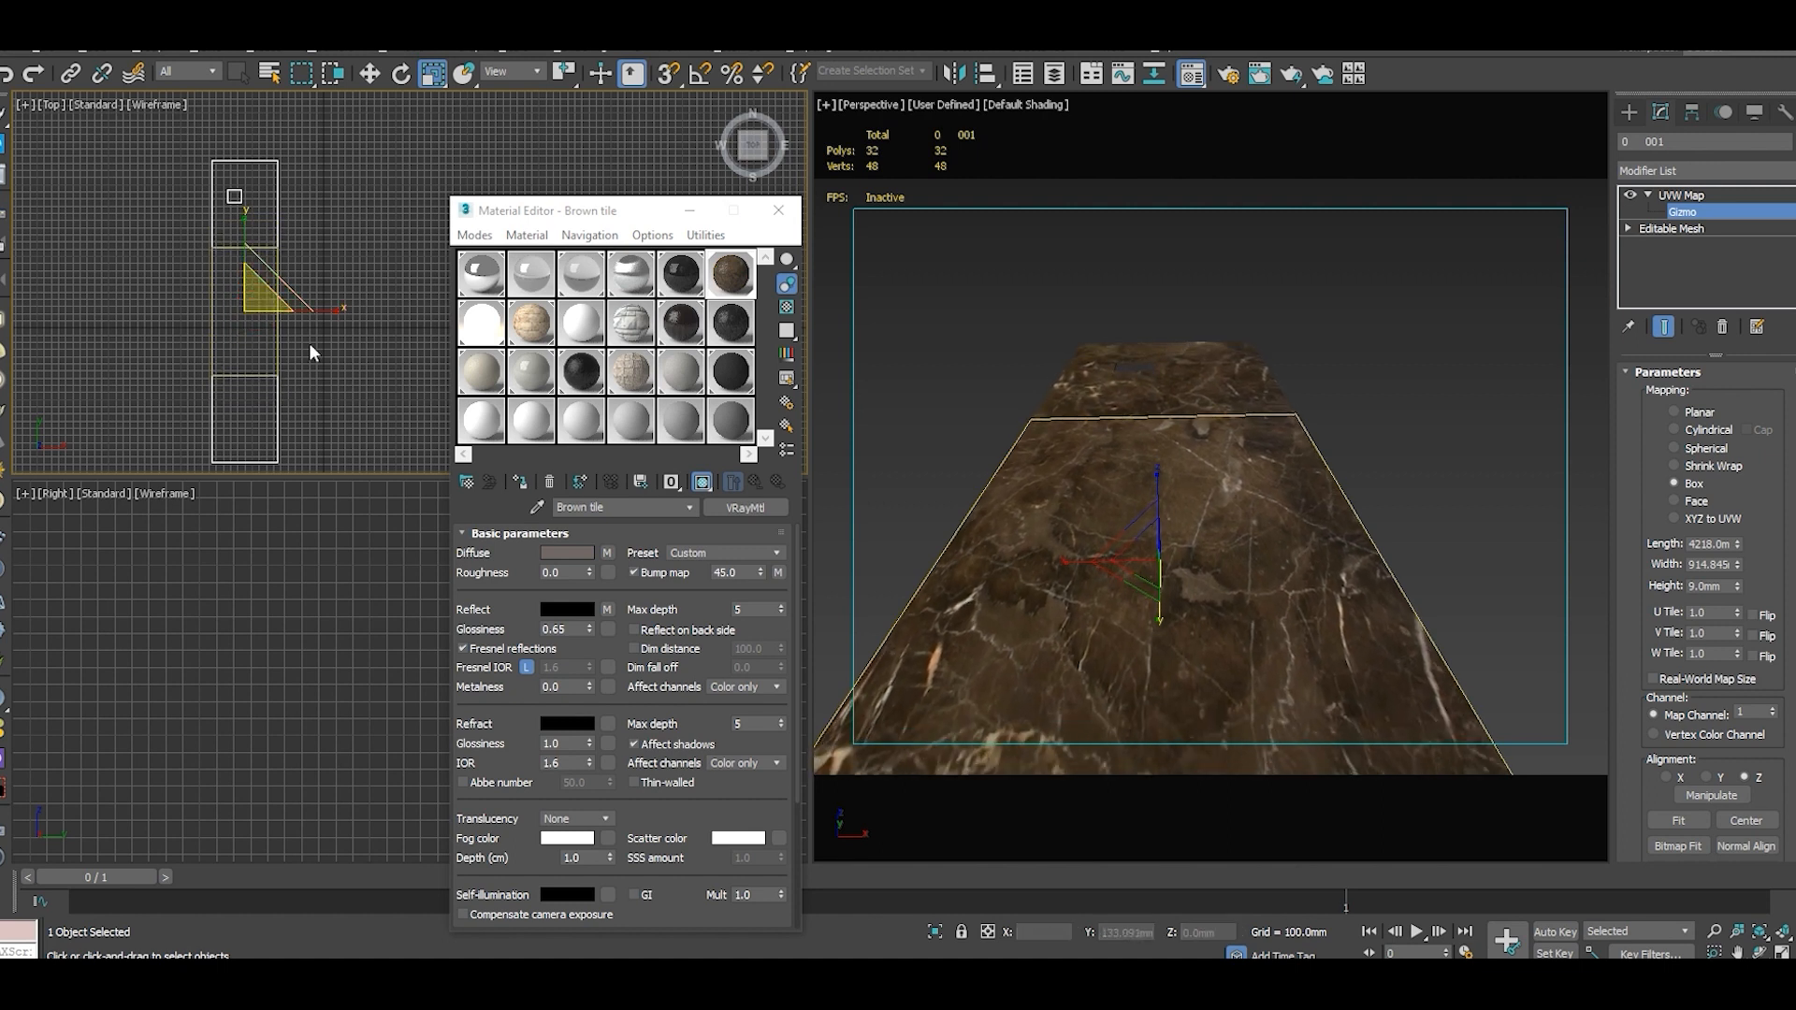
# Move the shower floor's mapping gizmo along Y toward the drain end, to about Y 559 mm.
pyautogui.rightClick(1190, 546)
pyautogui.press('w')
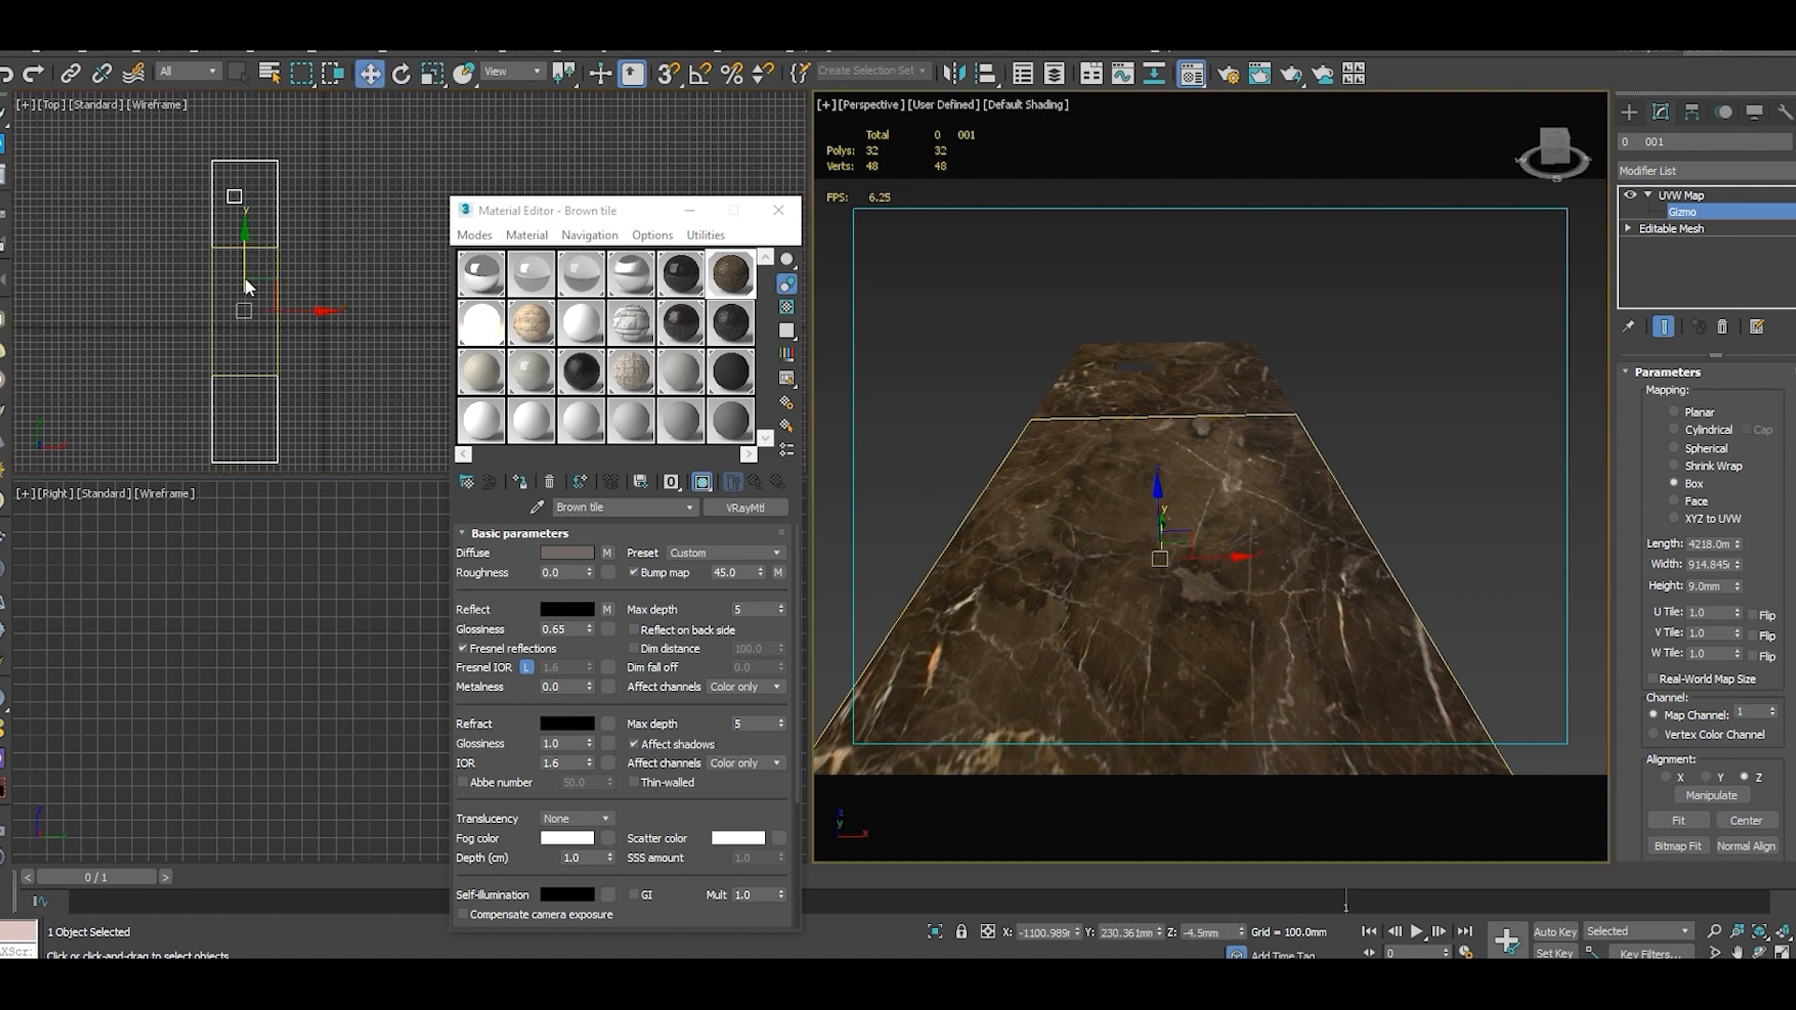
pyautogui.moveTo(243, 251)
pyautogui.mouseDown()
pyautogui.moveTo(240, 208)
pyautogui.moveTo(242, 241)
pyautogui.mouseUp()
pyautogui.rightClick(1360, 350)
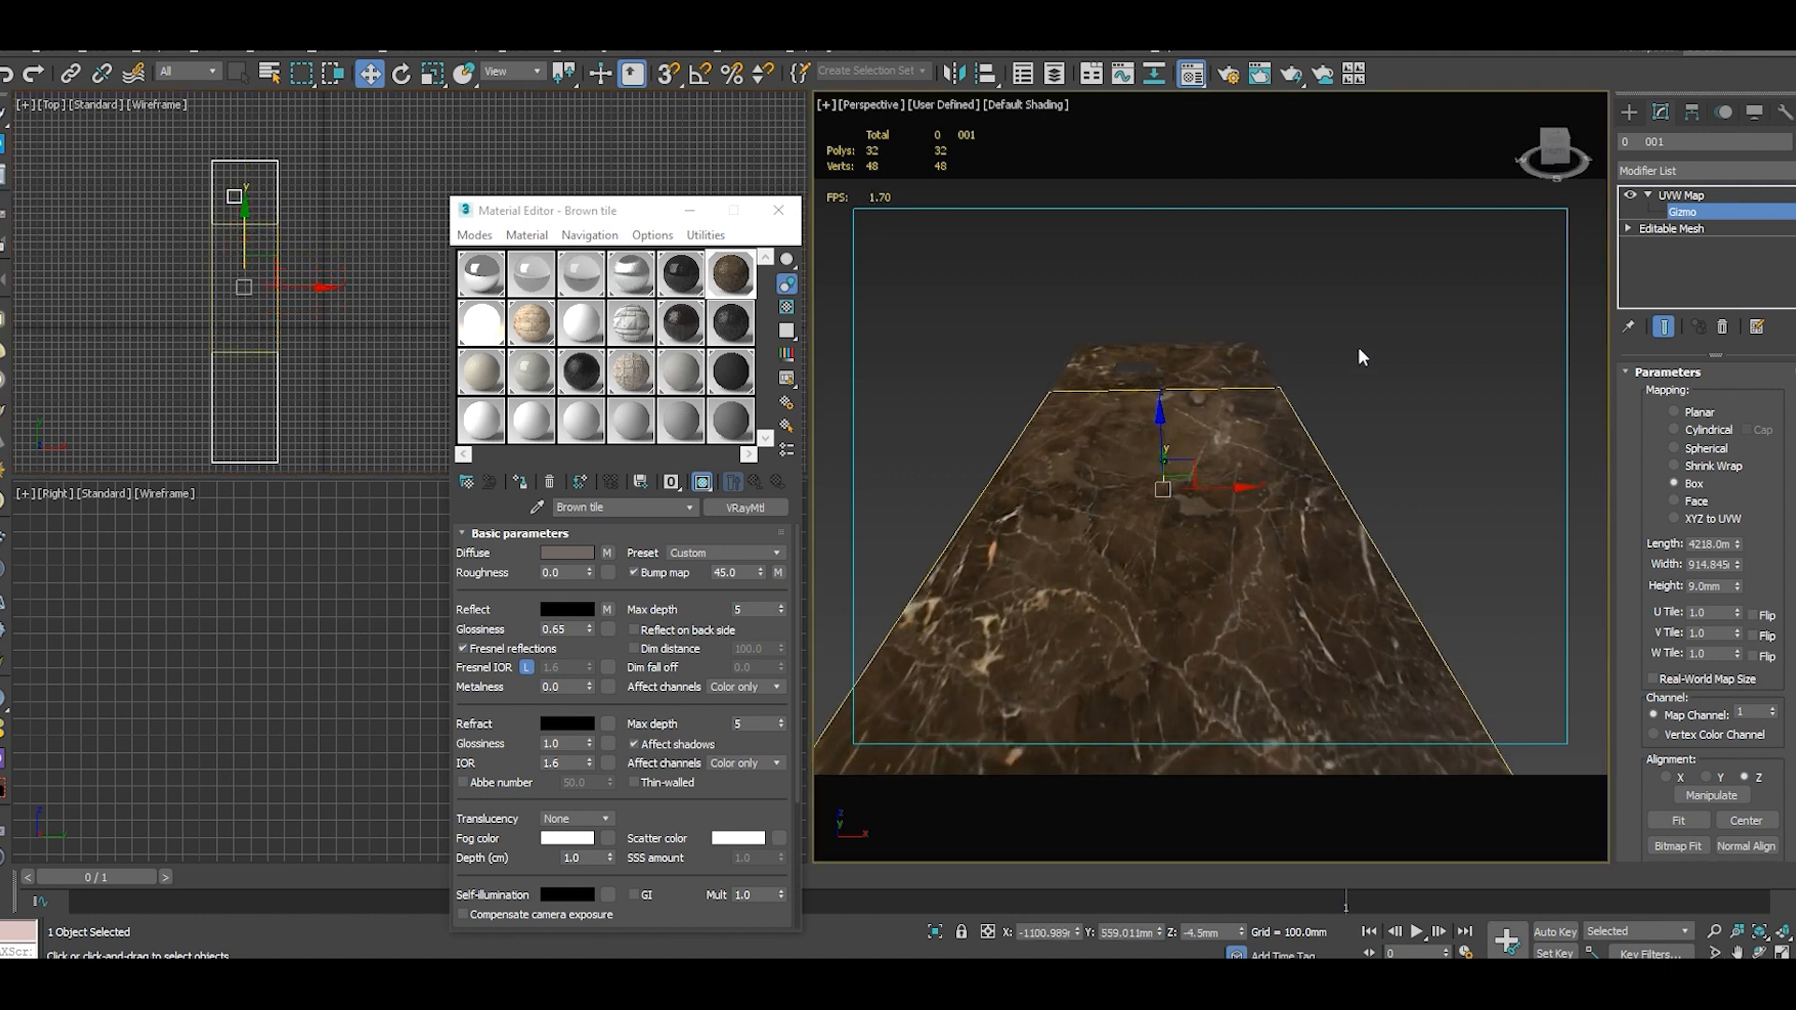
# Bring back the hidden bathroom objects and view the scene through VRayCam001.
pyautogui.rightClick(1359, 350)
pyautogui.click(1426, 246)
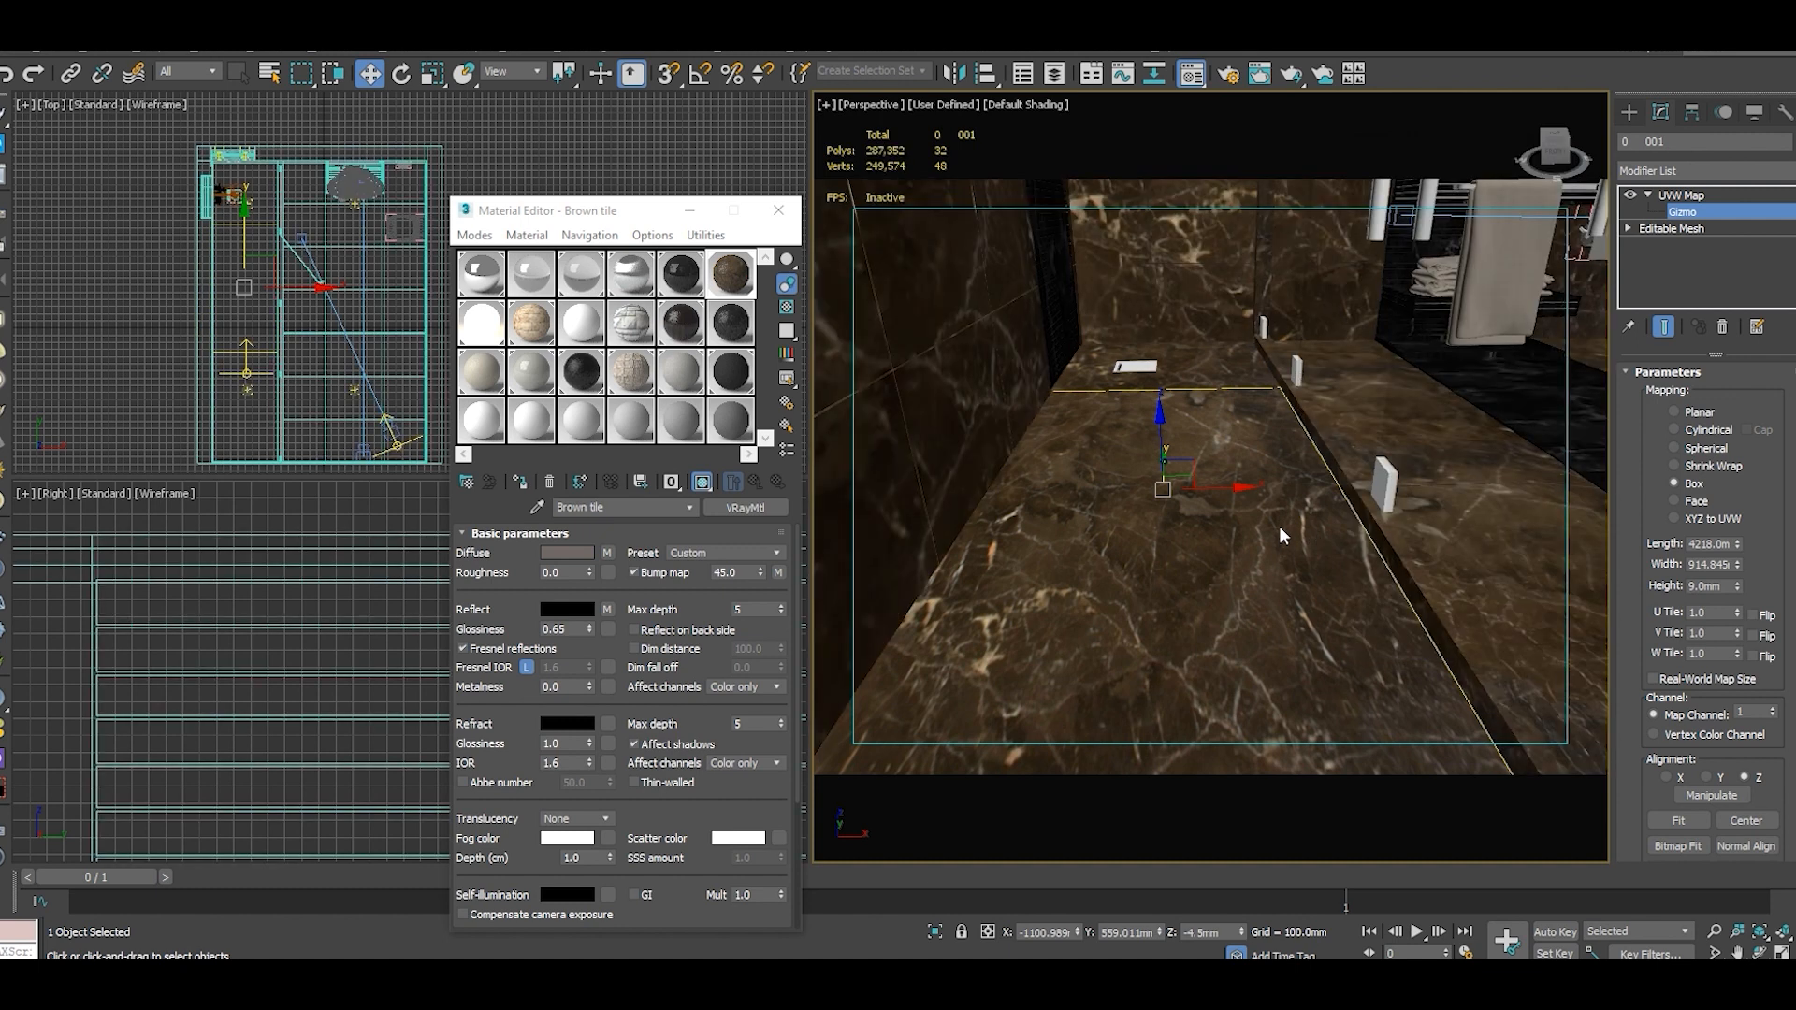
pyautogui.press('c')
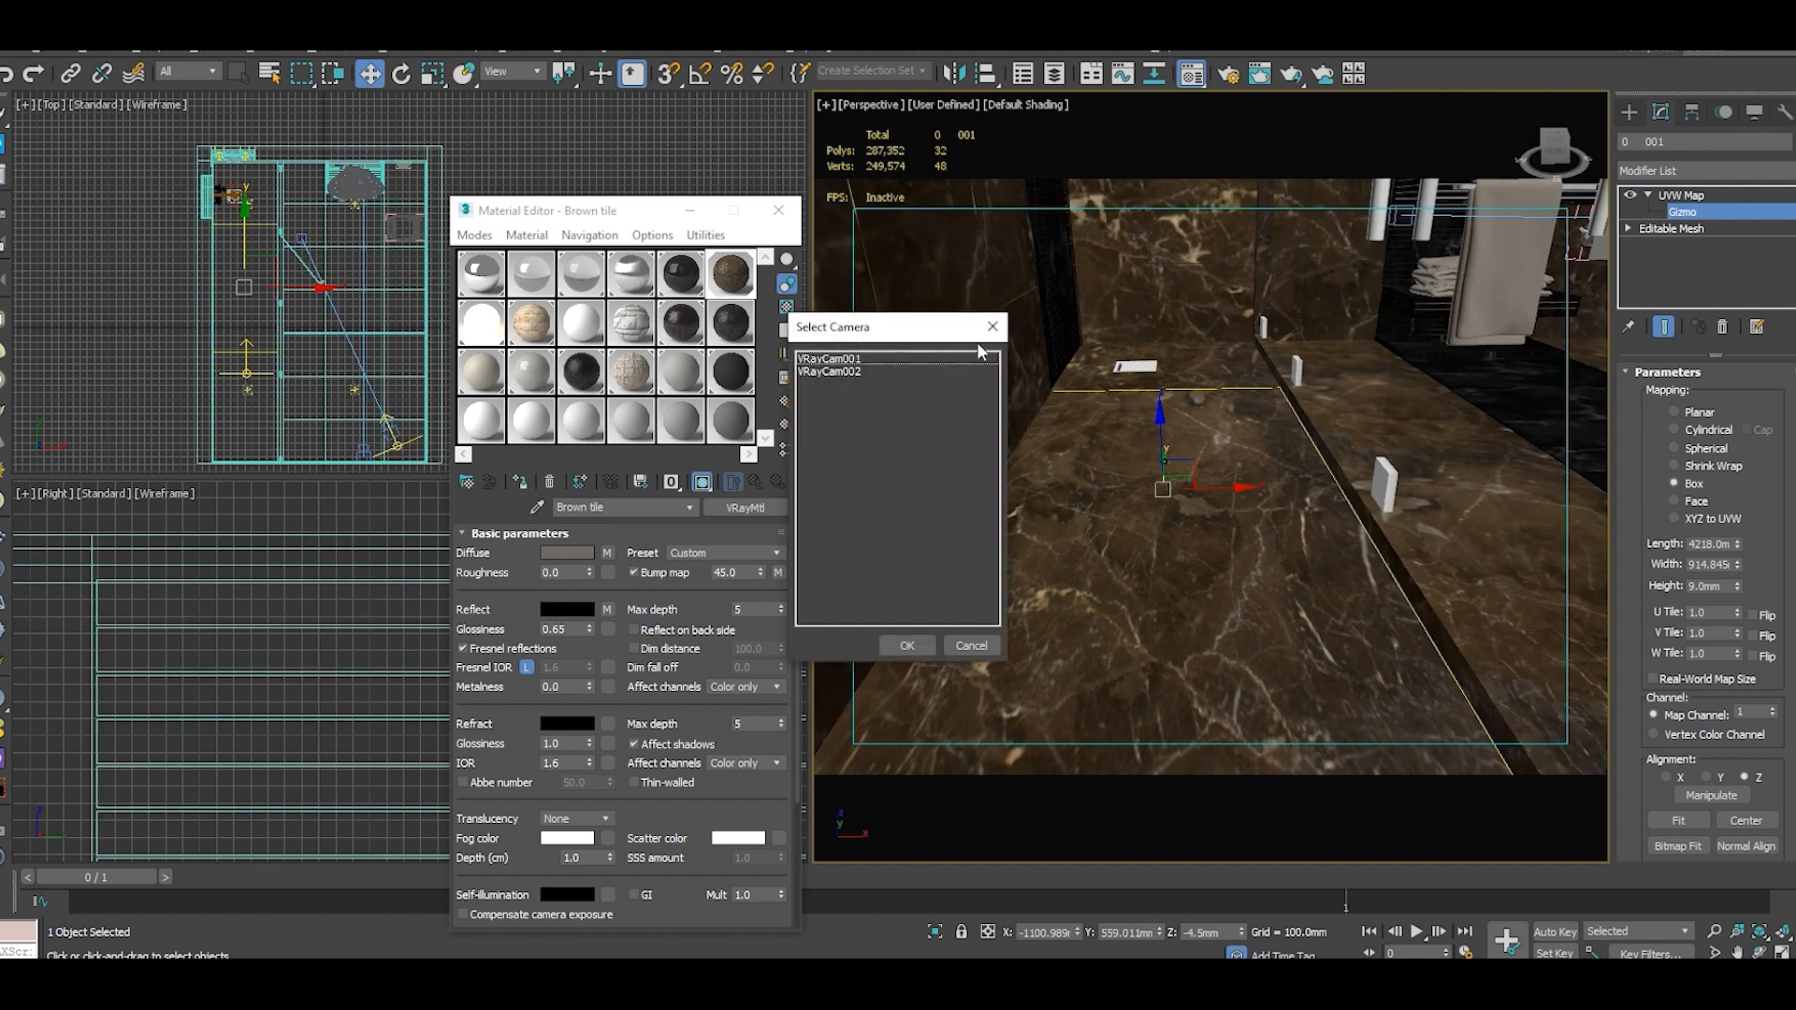
pyautogui.doubleClick(856, 361)
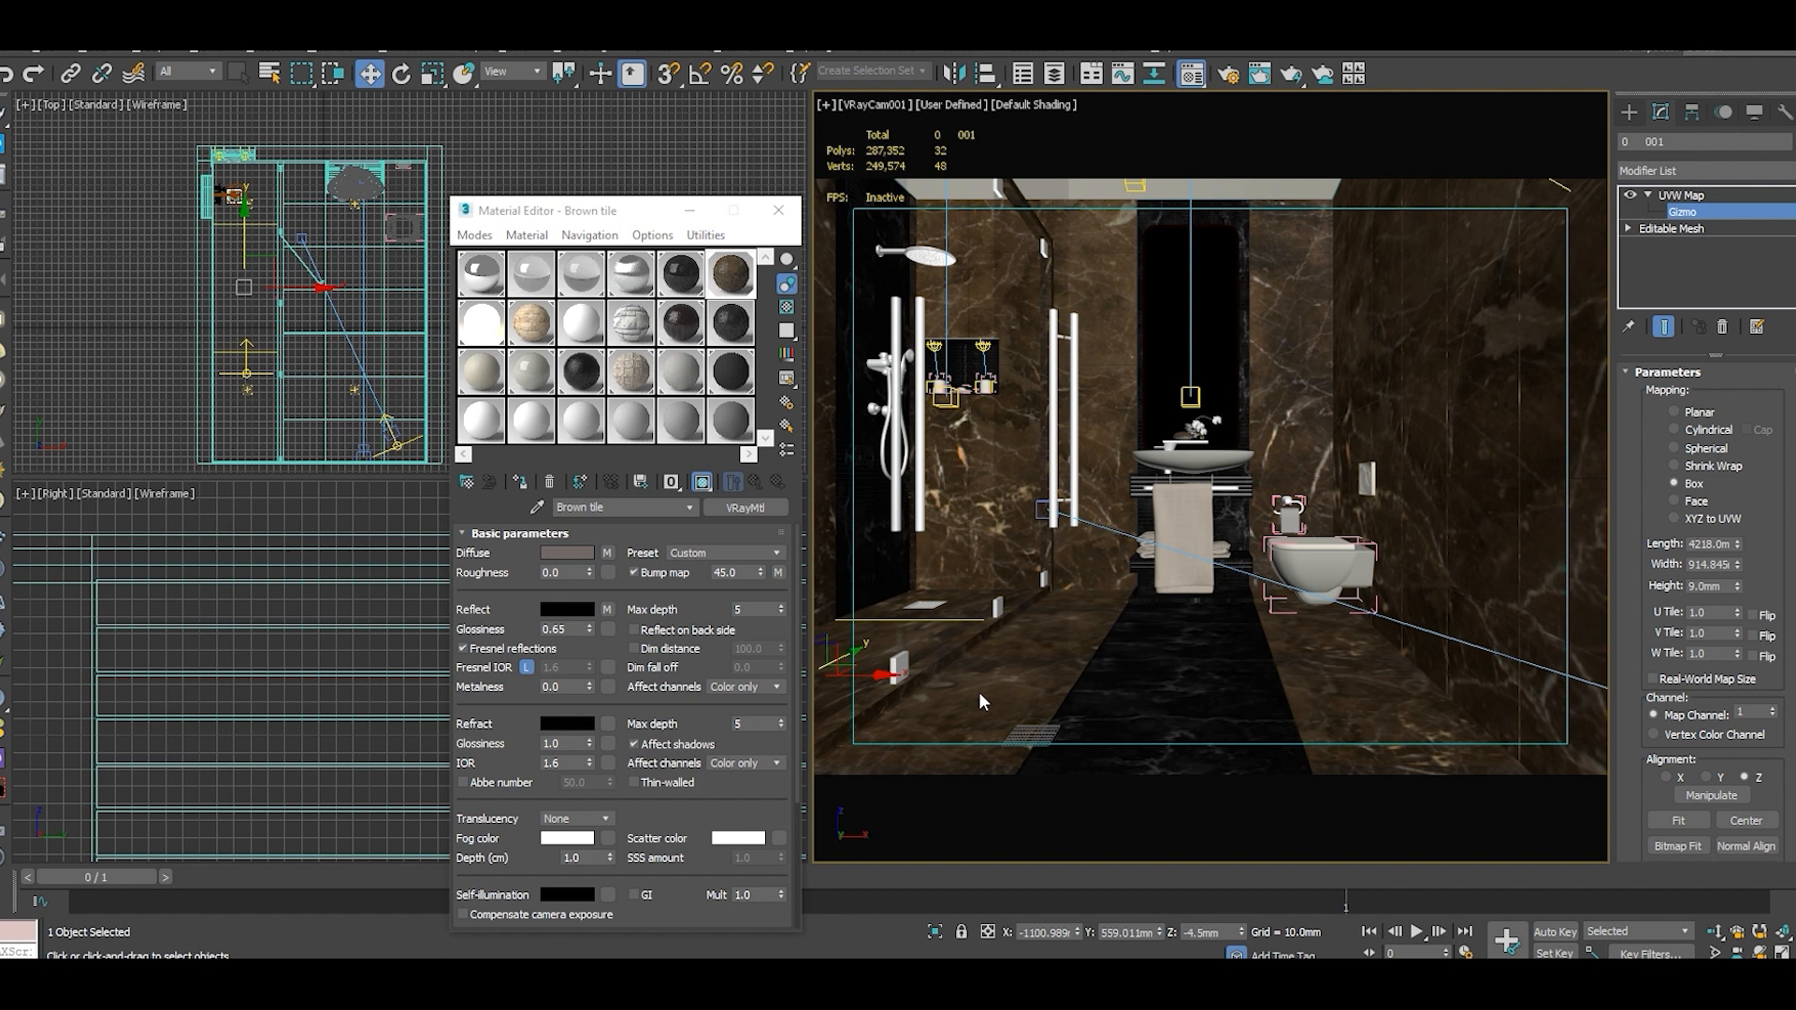
# Shift the shower floor's mapping gizmo farther along Y toward the back wall, to about Y 1357 mm.
pyautogui.moveTo(843, 654); pyautogui.dragTo(942, 590)
pyautogui.click(420, 526)
pyautogui.click(610, 150)
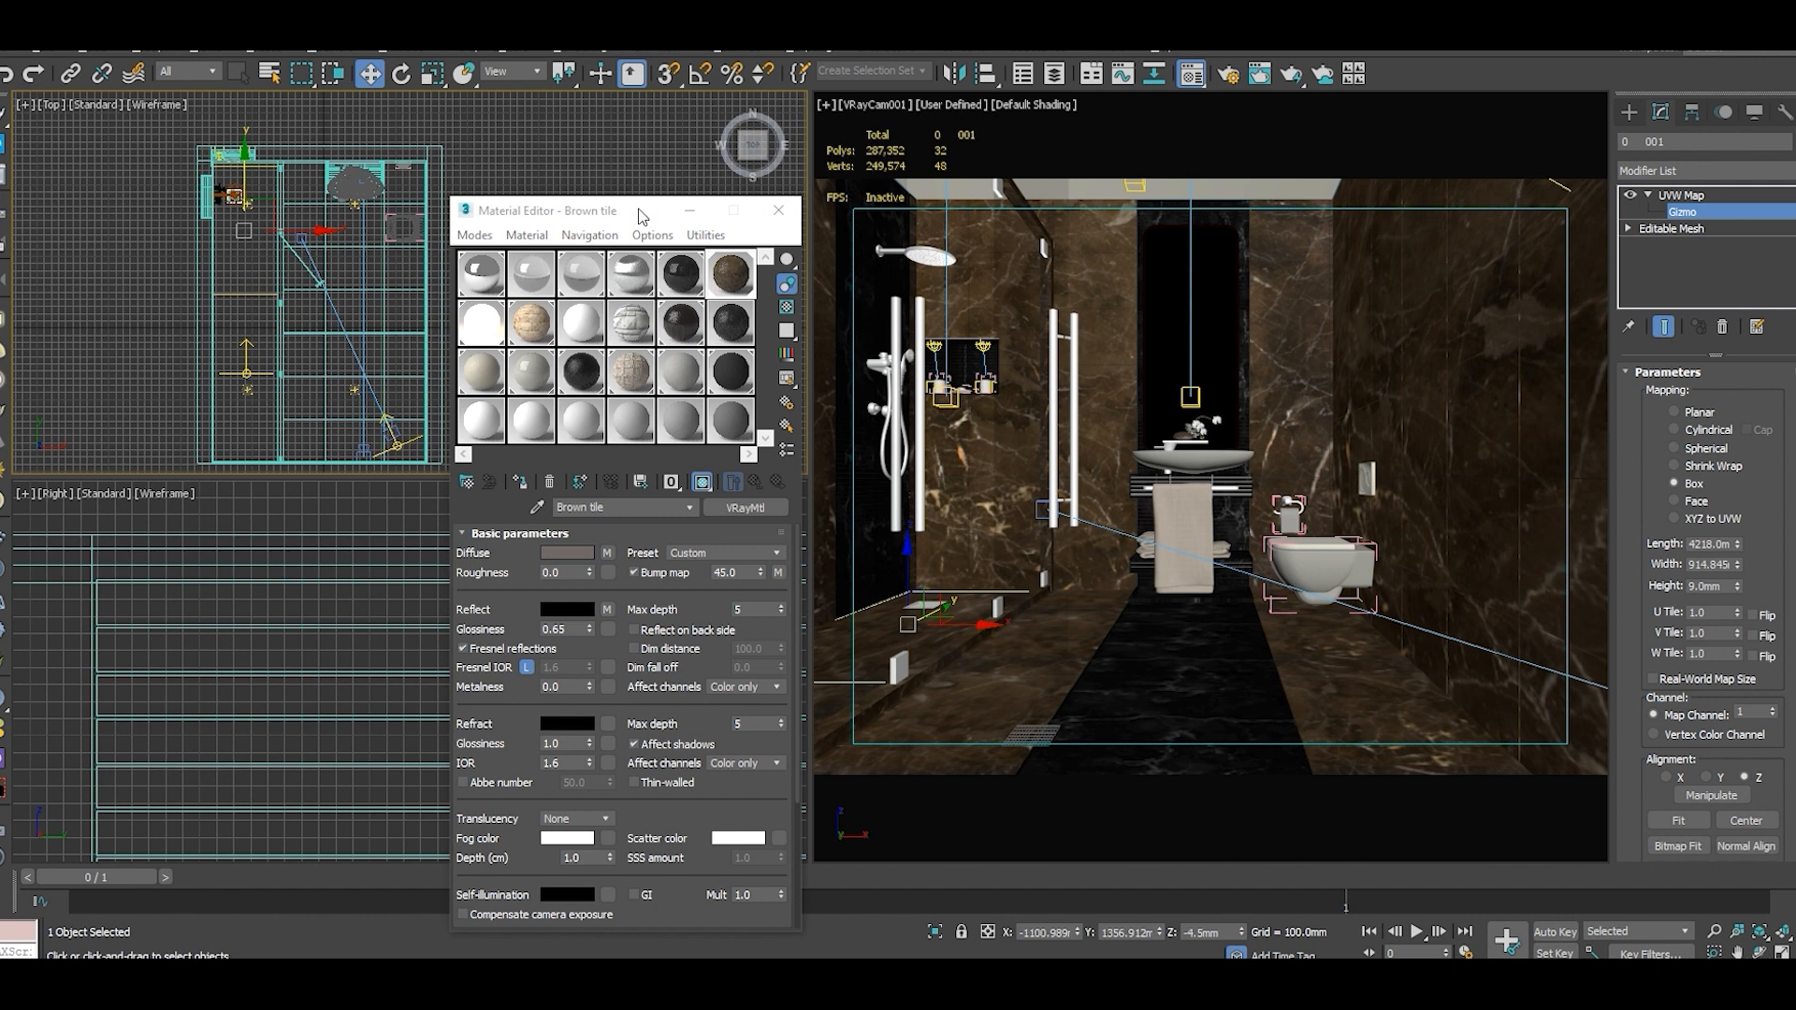
# Close the Material Editor, leave the gizmo level of the UVW Map modifier and deselect the shower floor.
pyautogui.moveTo(642, 211); pyautogui.dragTo(576, 190)
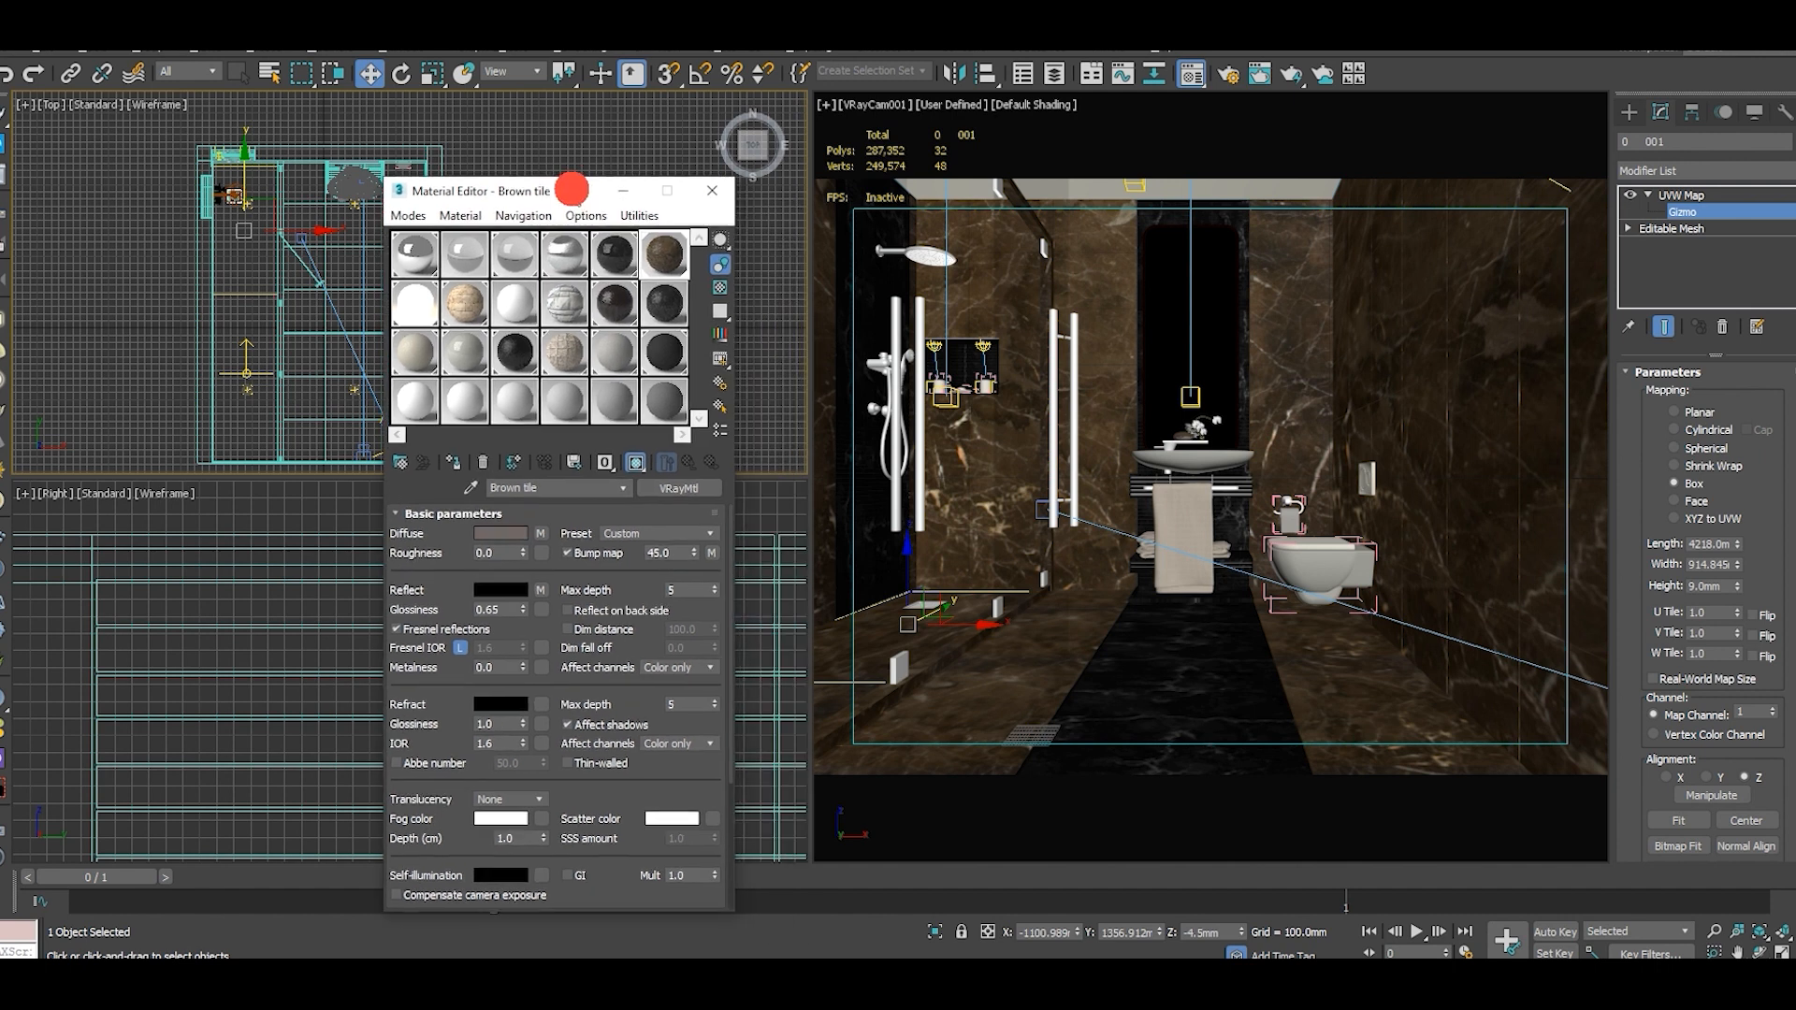
pyautogui.click(712, 193)
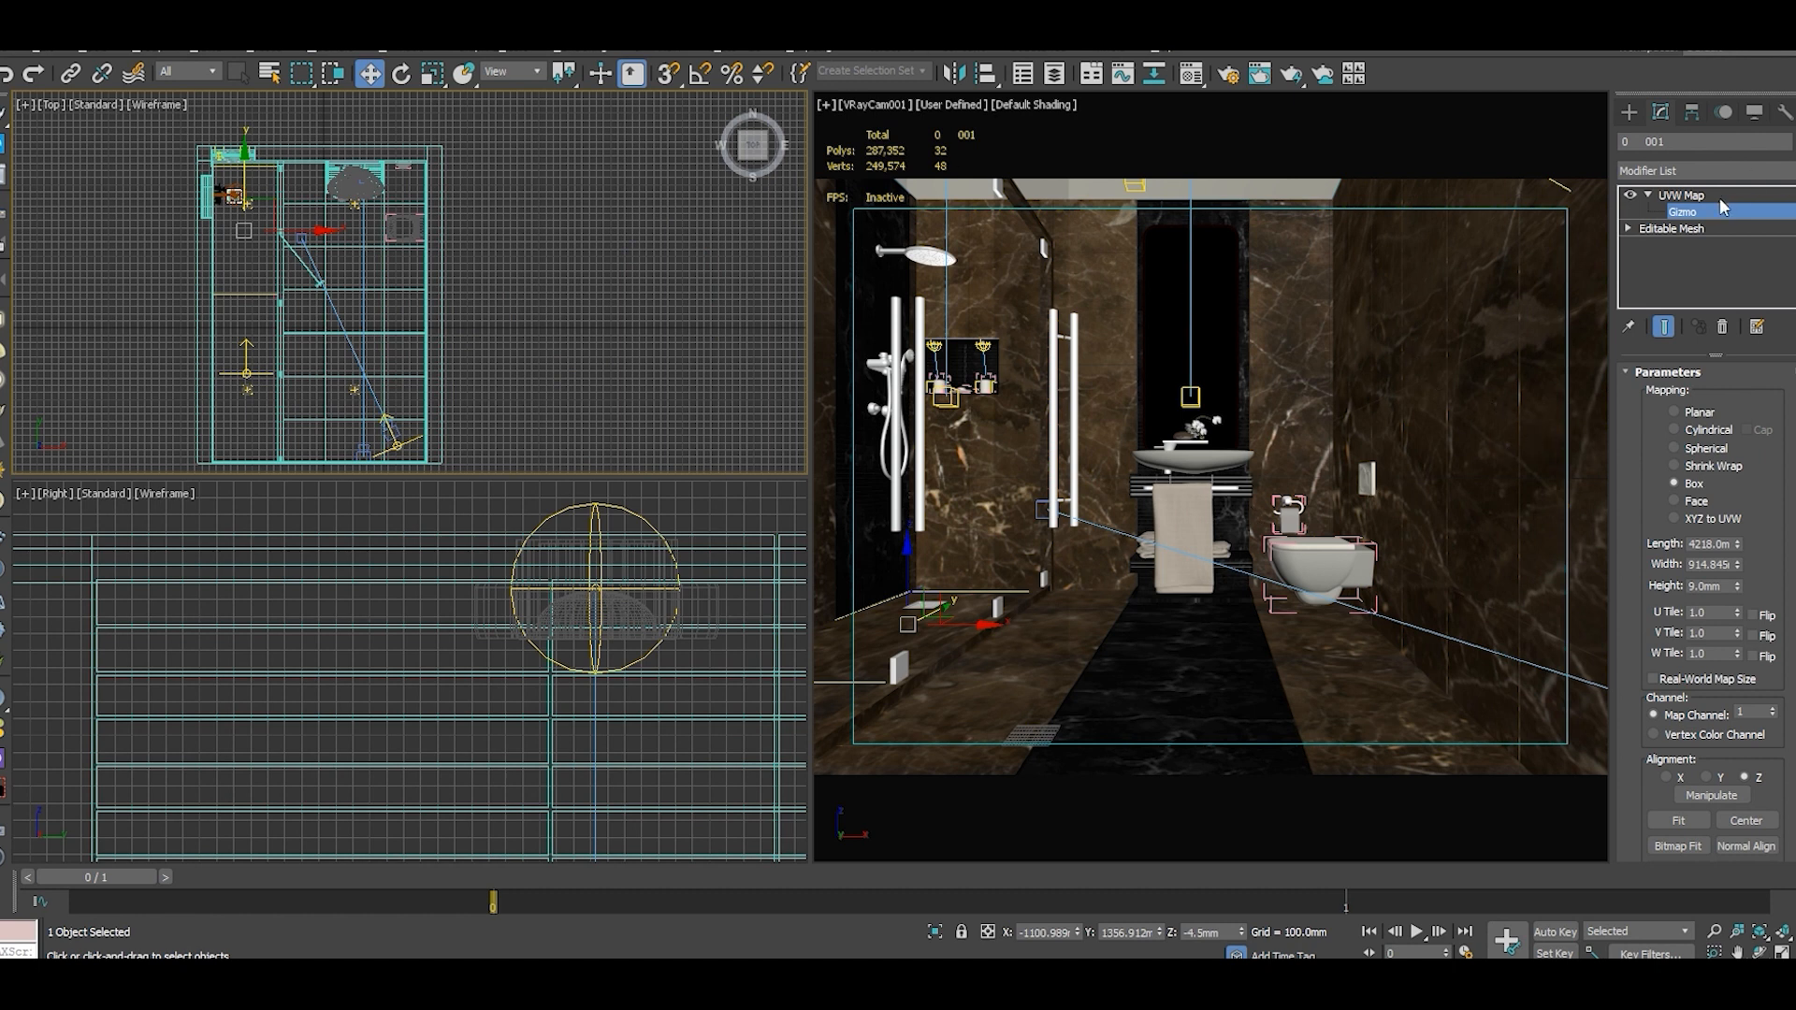
pyautogui.click(1684, 195)
pyautogui.click(1672, 228)
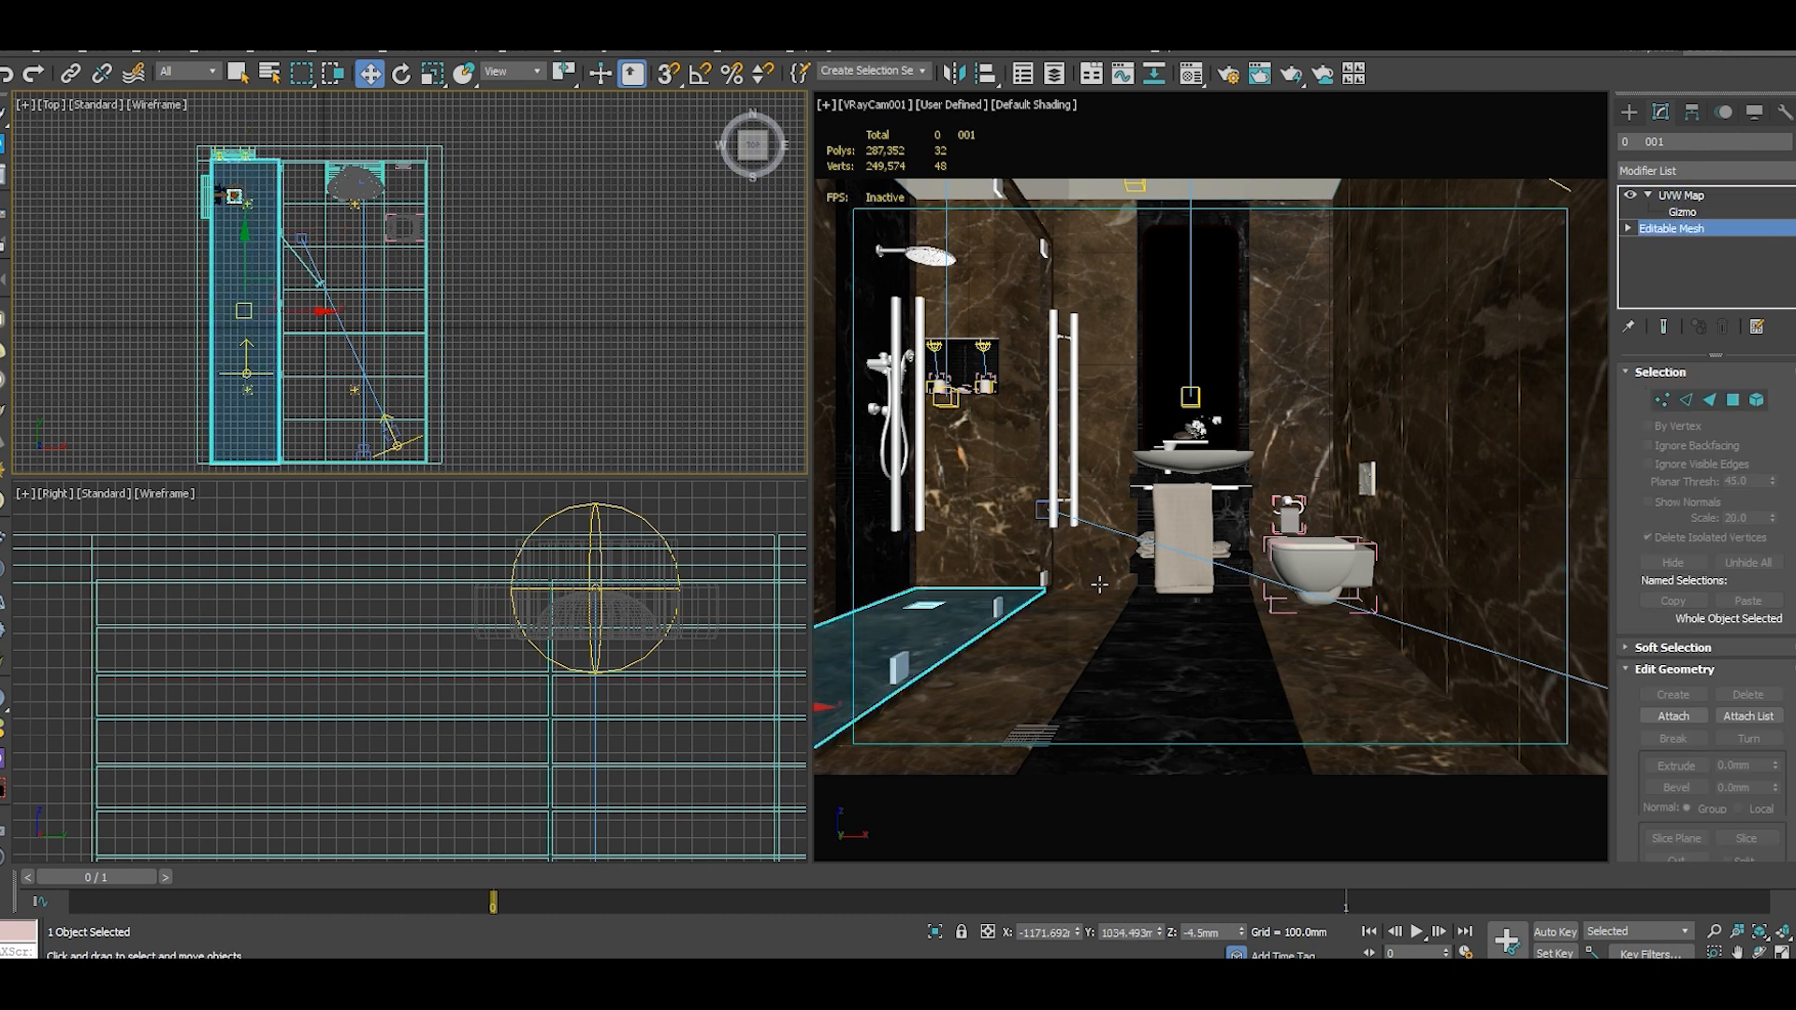
pyautogui.click(742, 381)
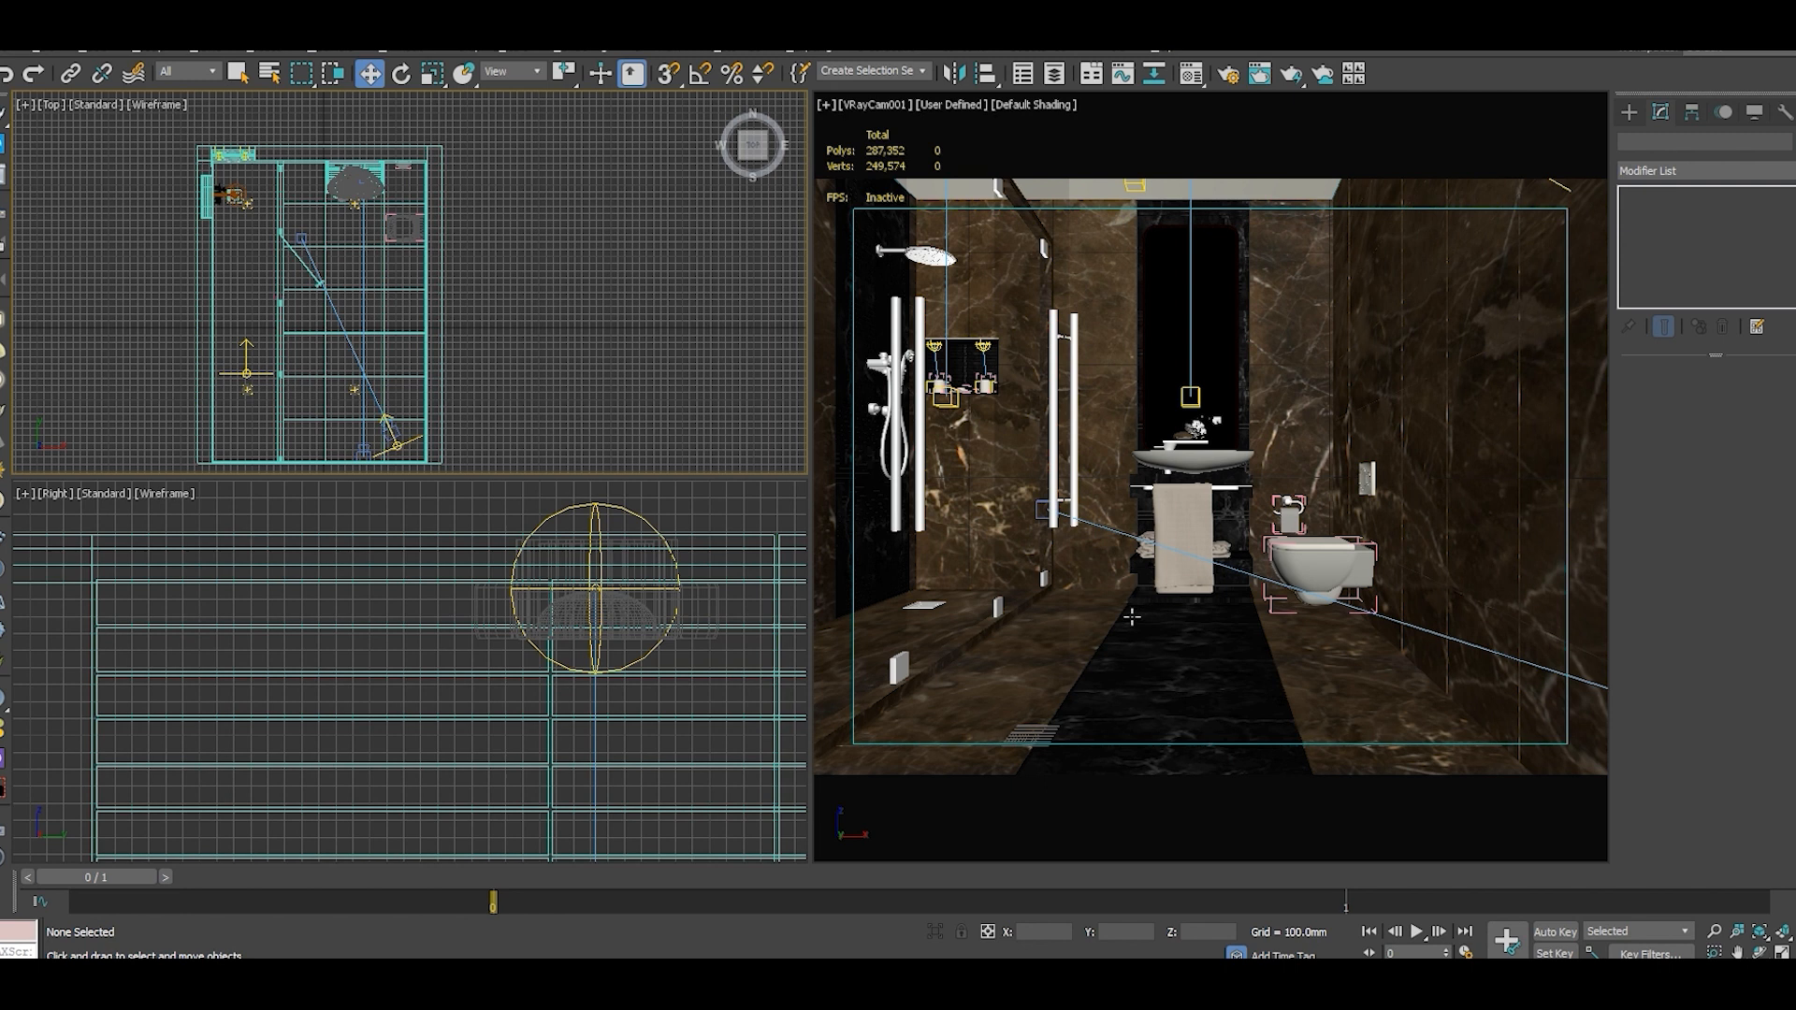
# Assign the LED_3200K light material to the strip under the vanity's lower shelf, show it in the viewport and deselect the strip.
pyautogui.press('p')
pyautogui.scroll(8, 1132, 599)
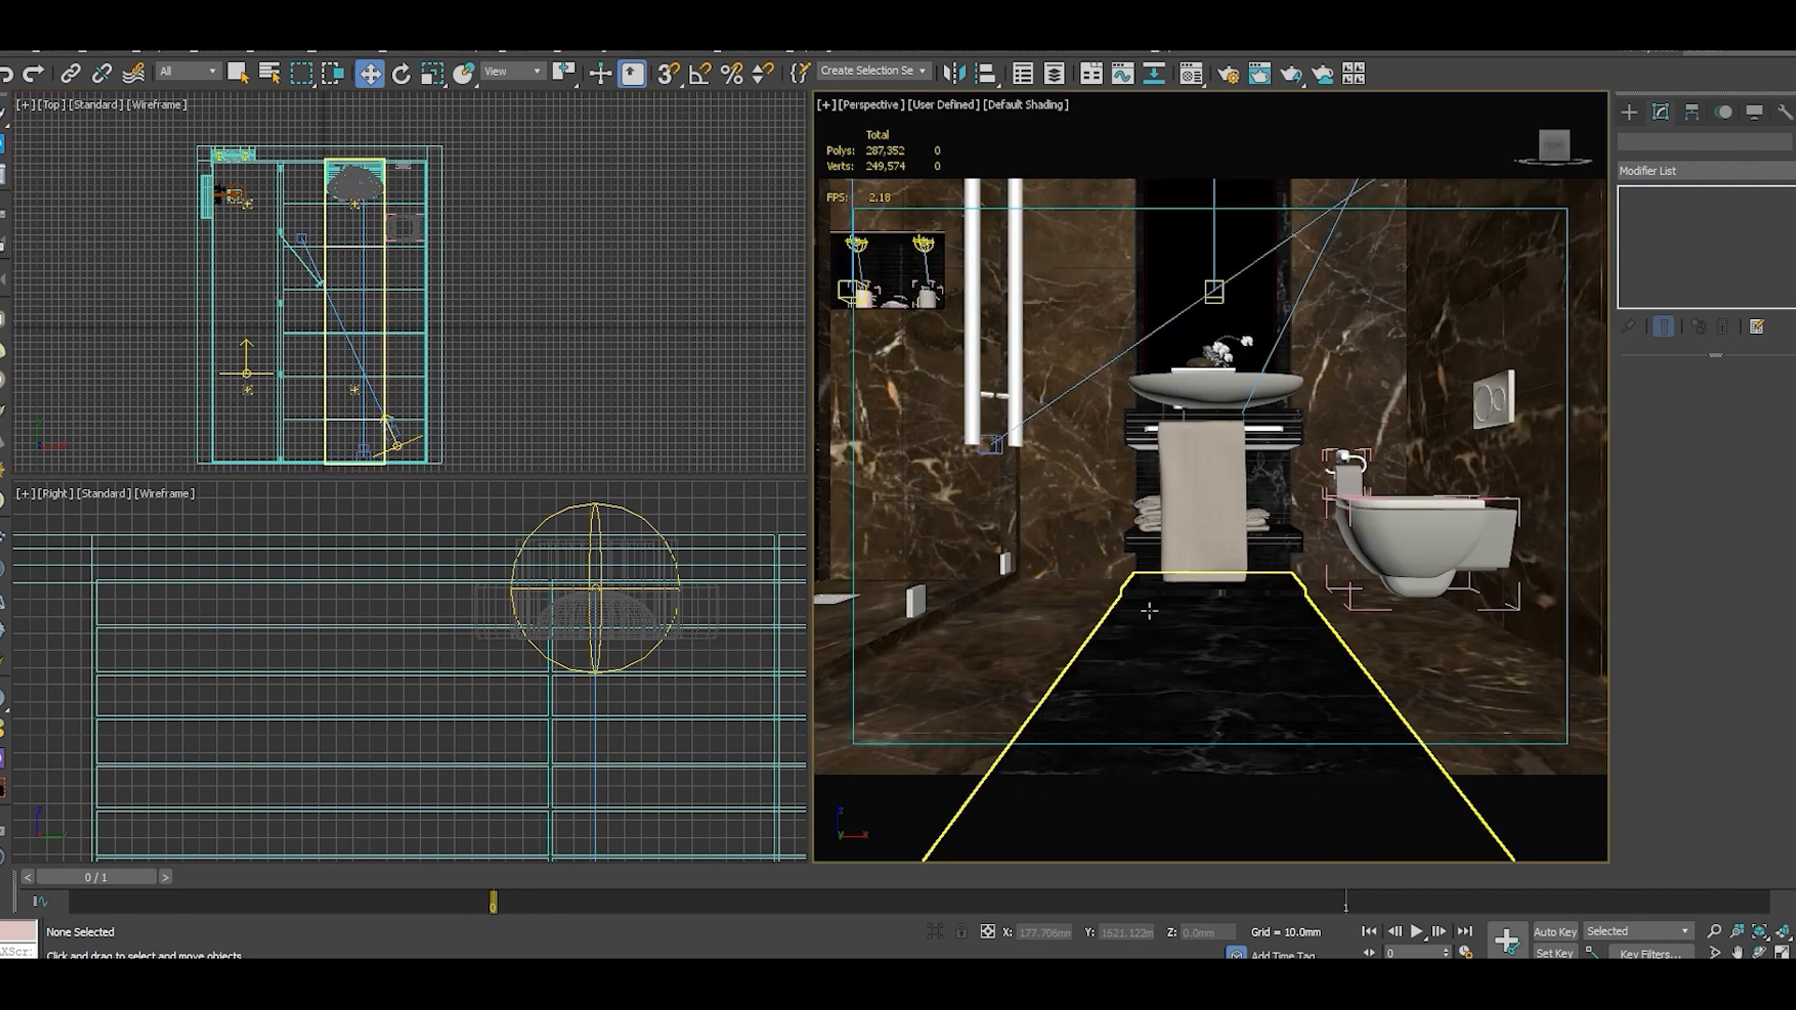
pyautogui.scroll(2, 1140, 585)
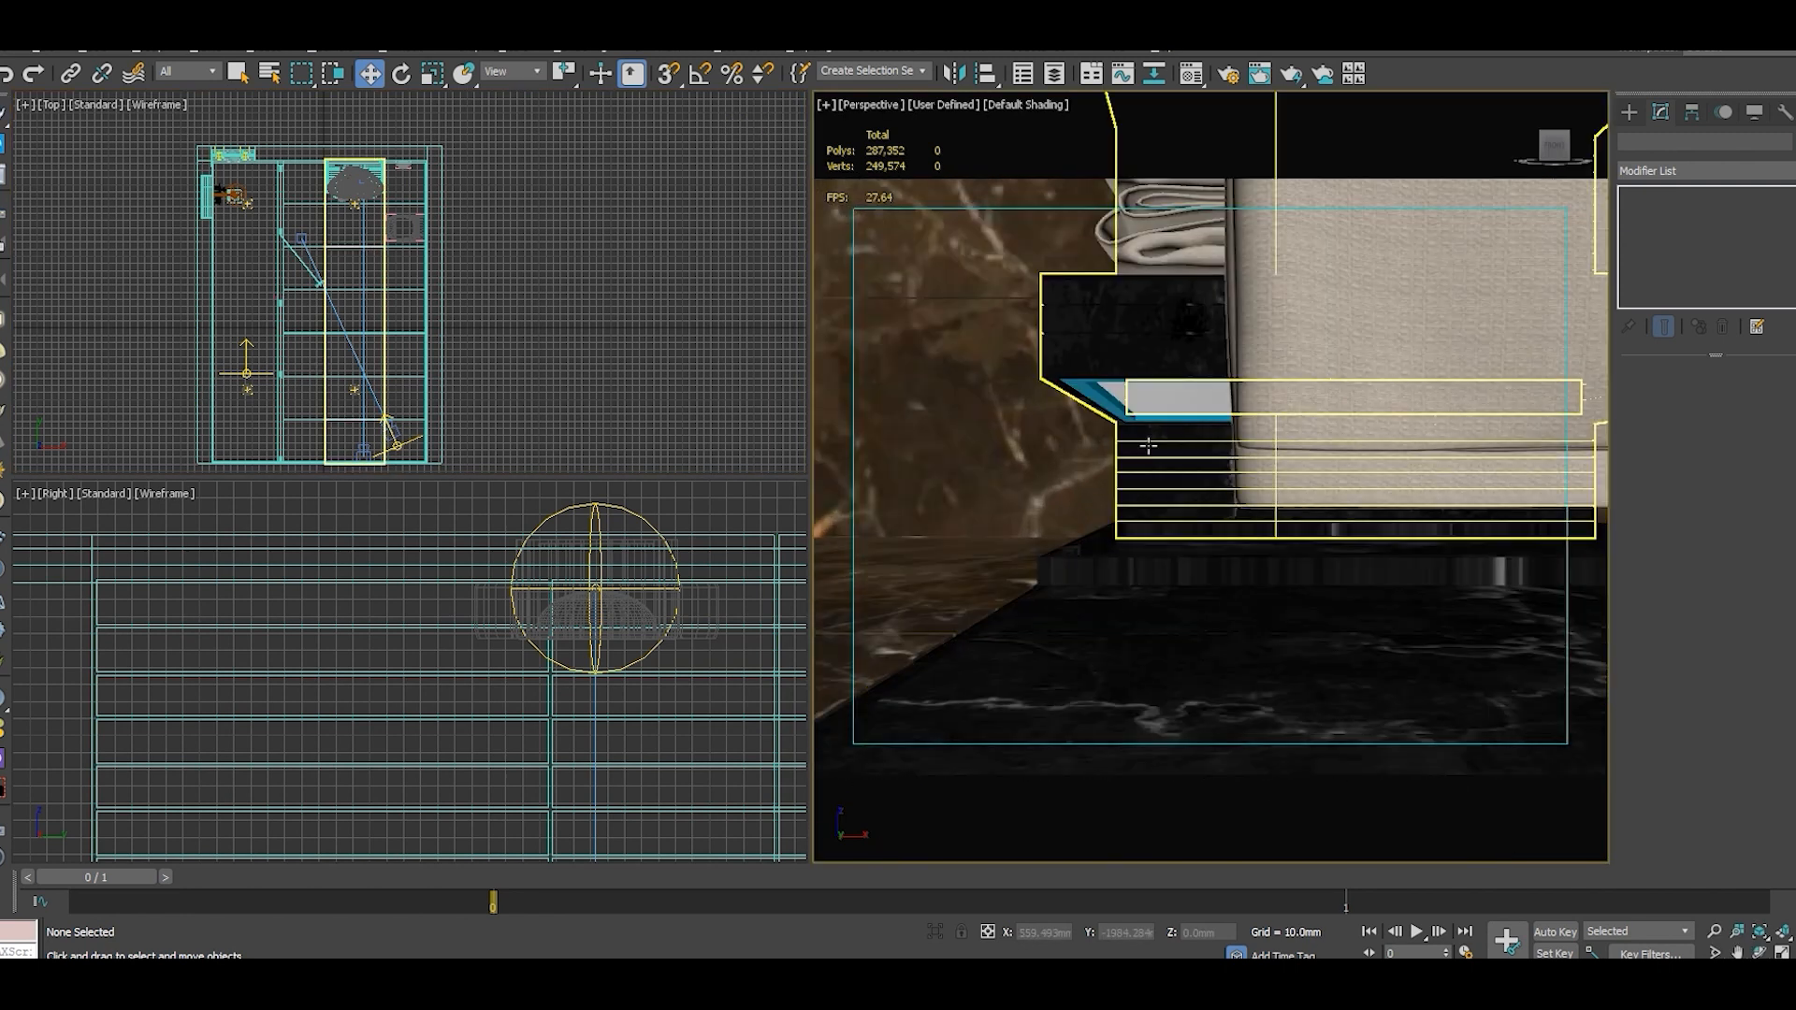
pyautogui.click(1114, 404)
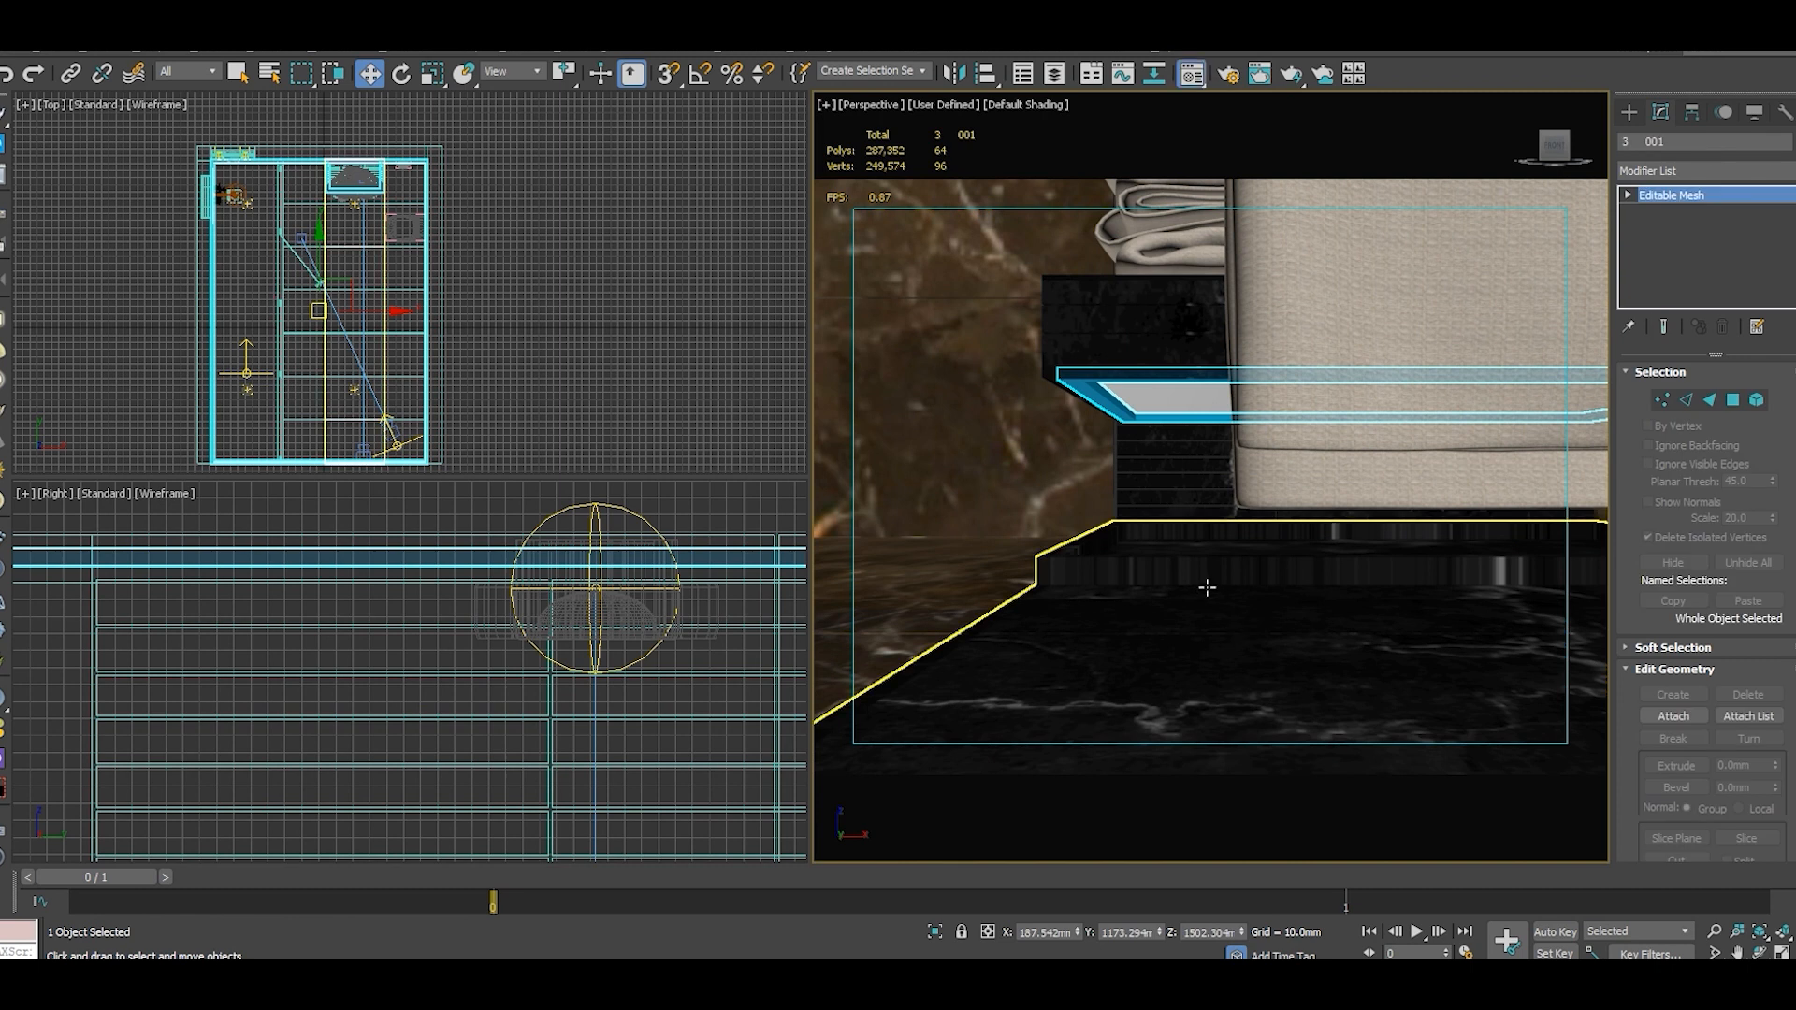
pyautogui.press('m')
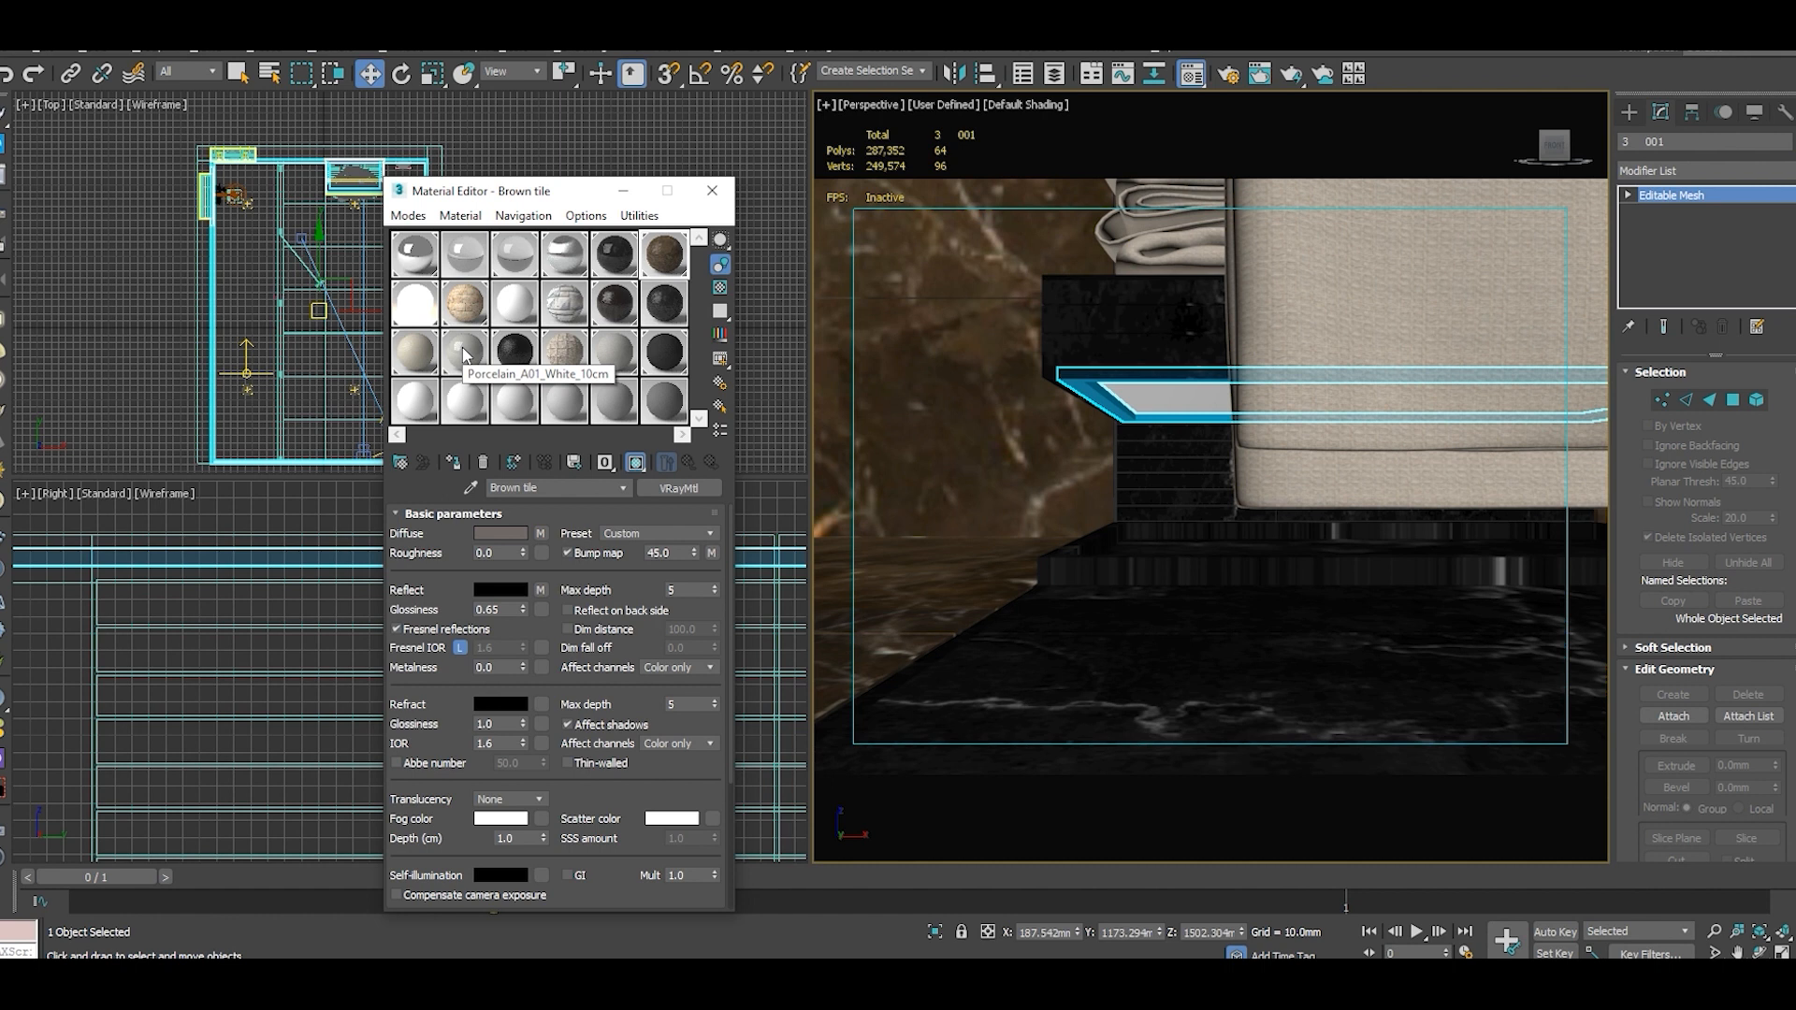
pyautogui.click(426, 318)
pyautogui.click(454, 461)
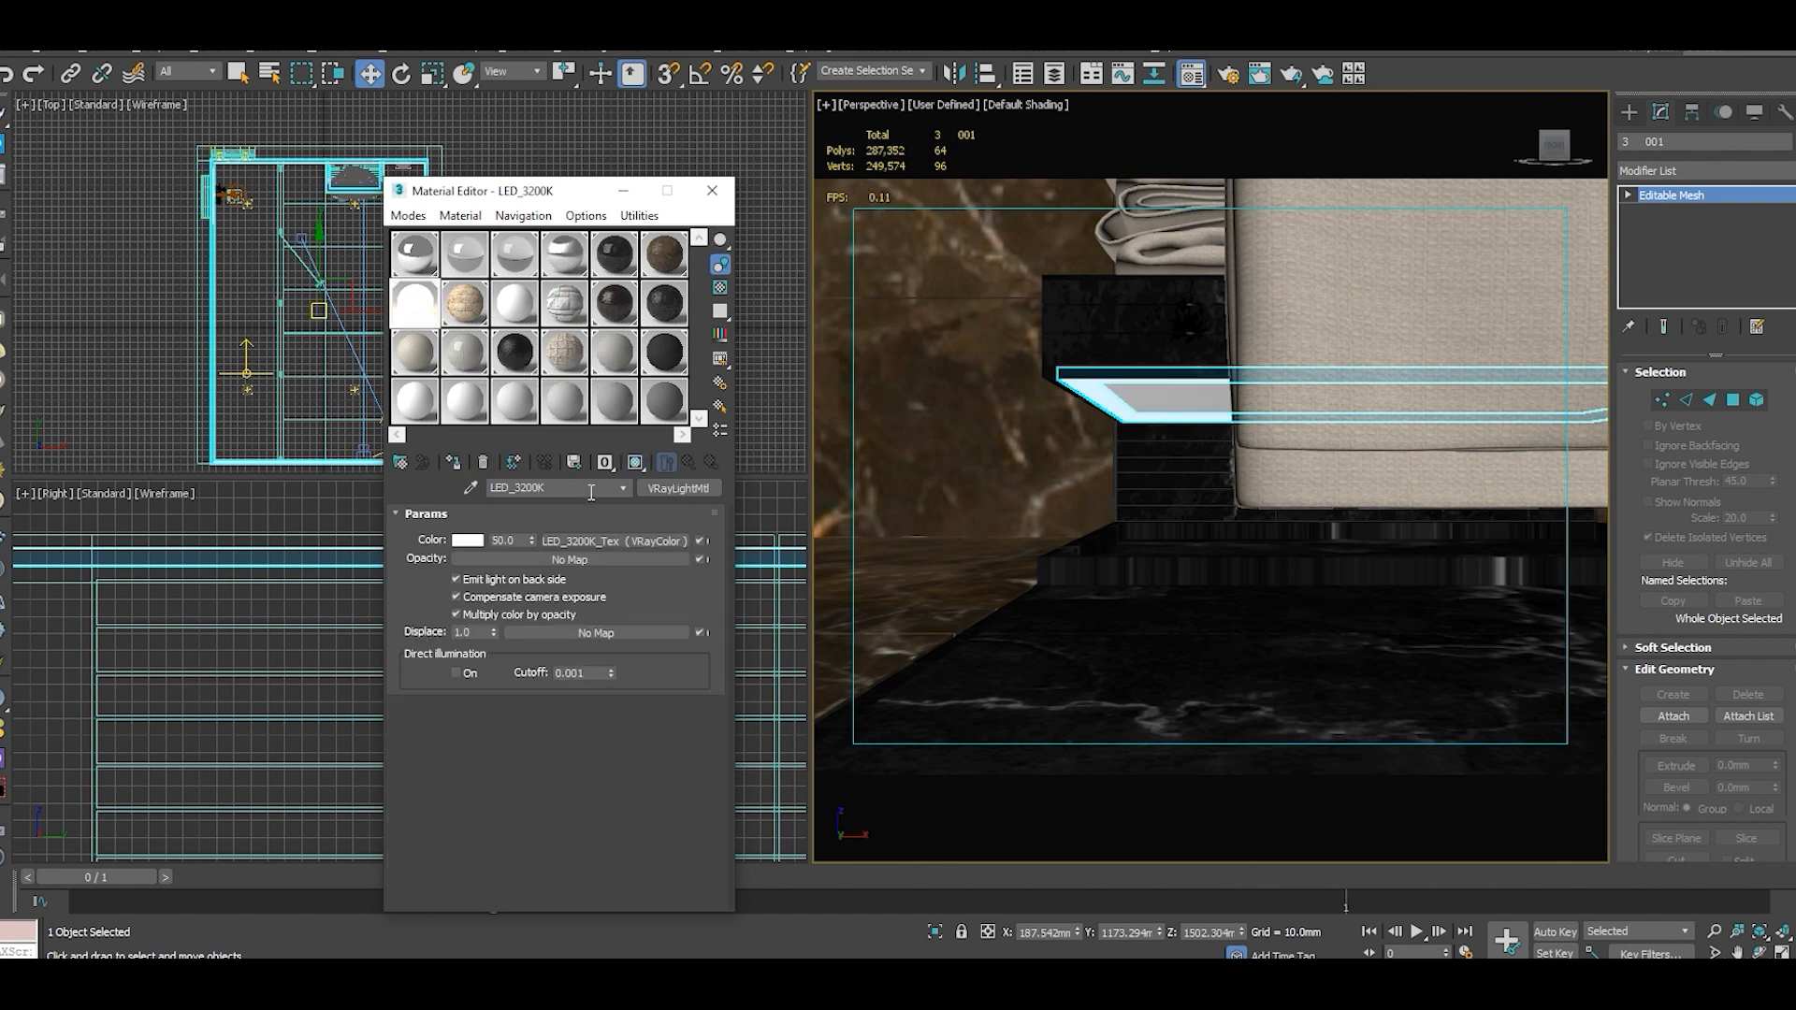
pyautogui.click(635, 462)
pyautogui.click(152, 413)
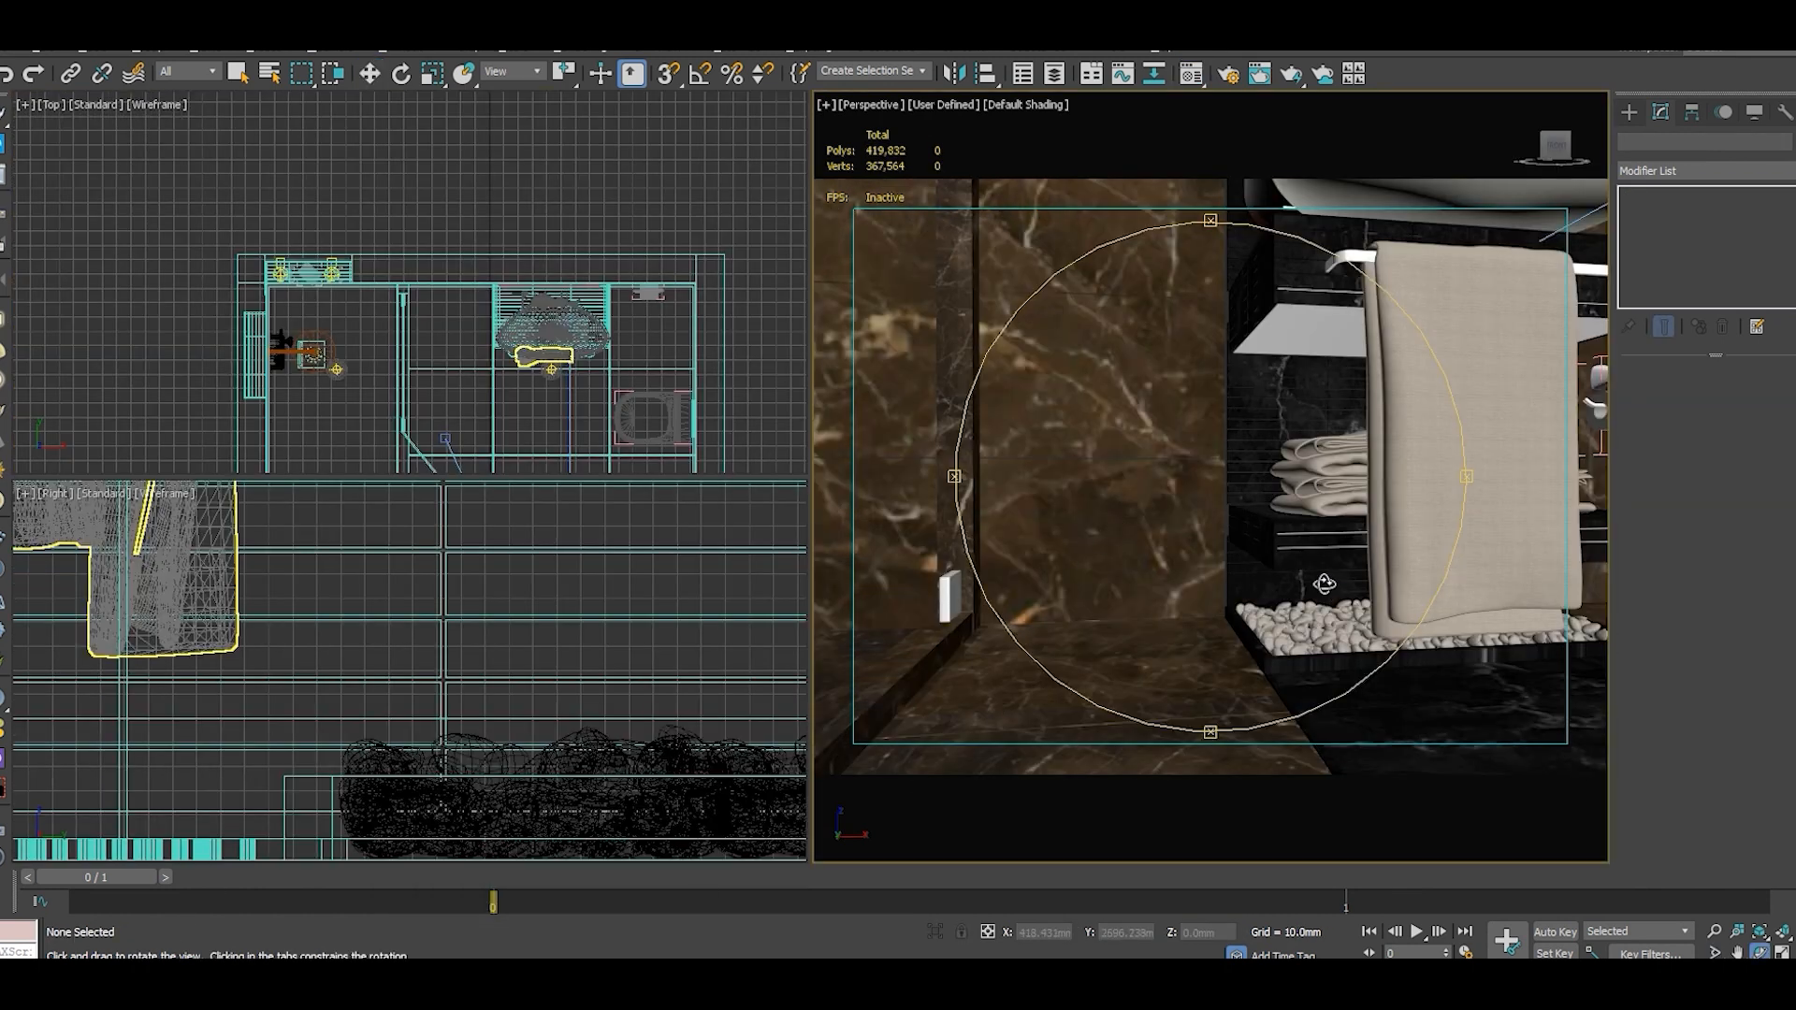
# Orbit around the vanity to check it from the front, return to the VRayCam001 view and clear the selection.
pyautogui.moveTo(1325, 584); pyautogui.dragTo(1211, 422)
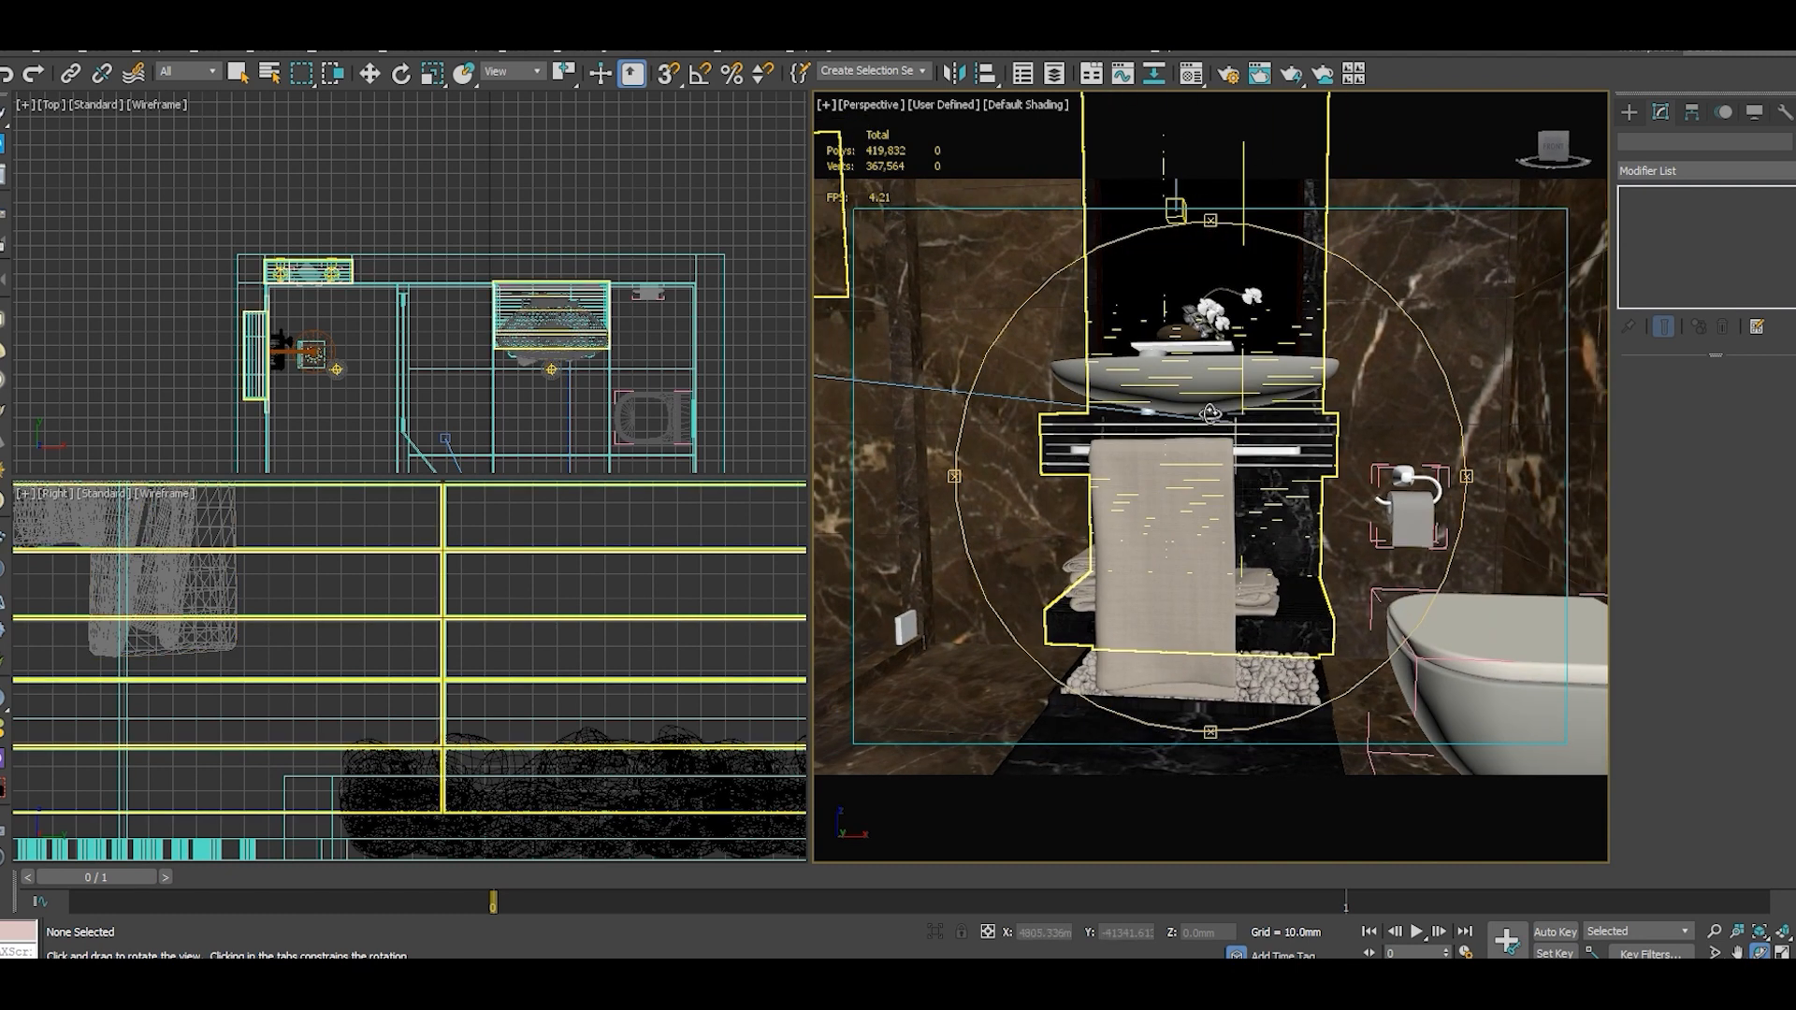
pyautogui.press('c')
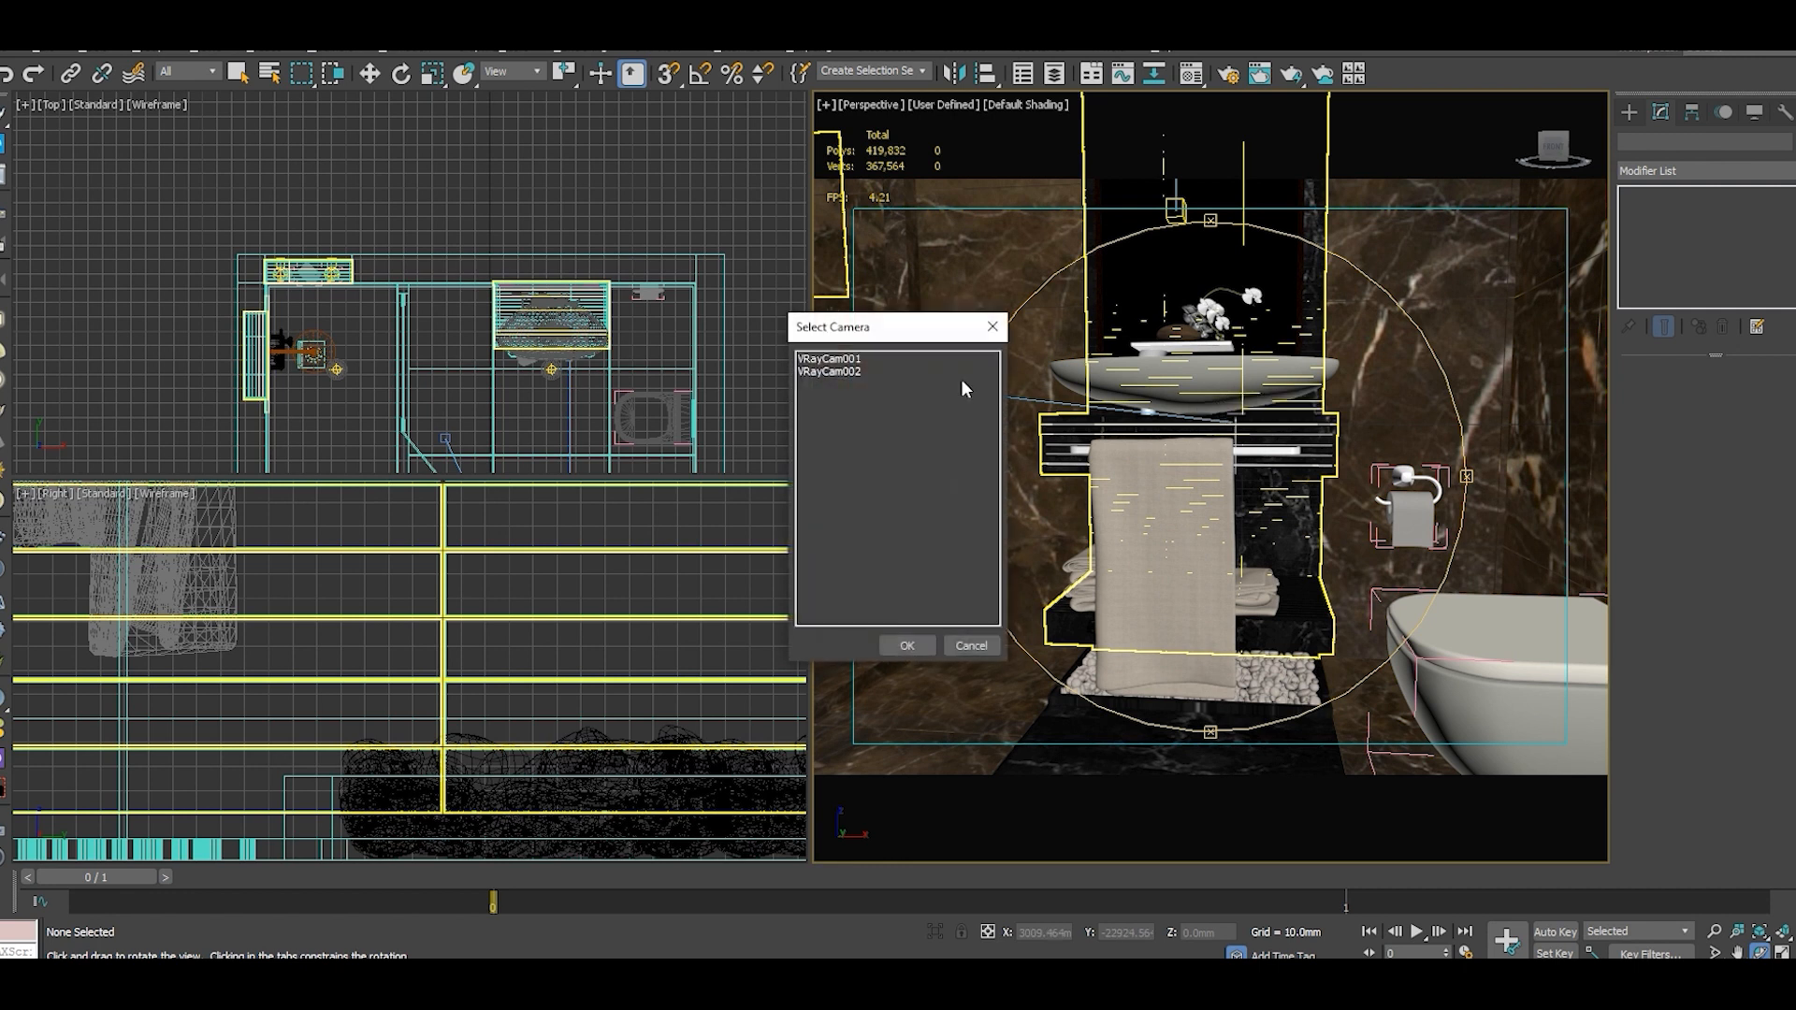
pyautogui.doubleClick(847, 359)
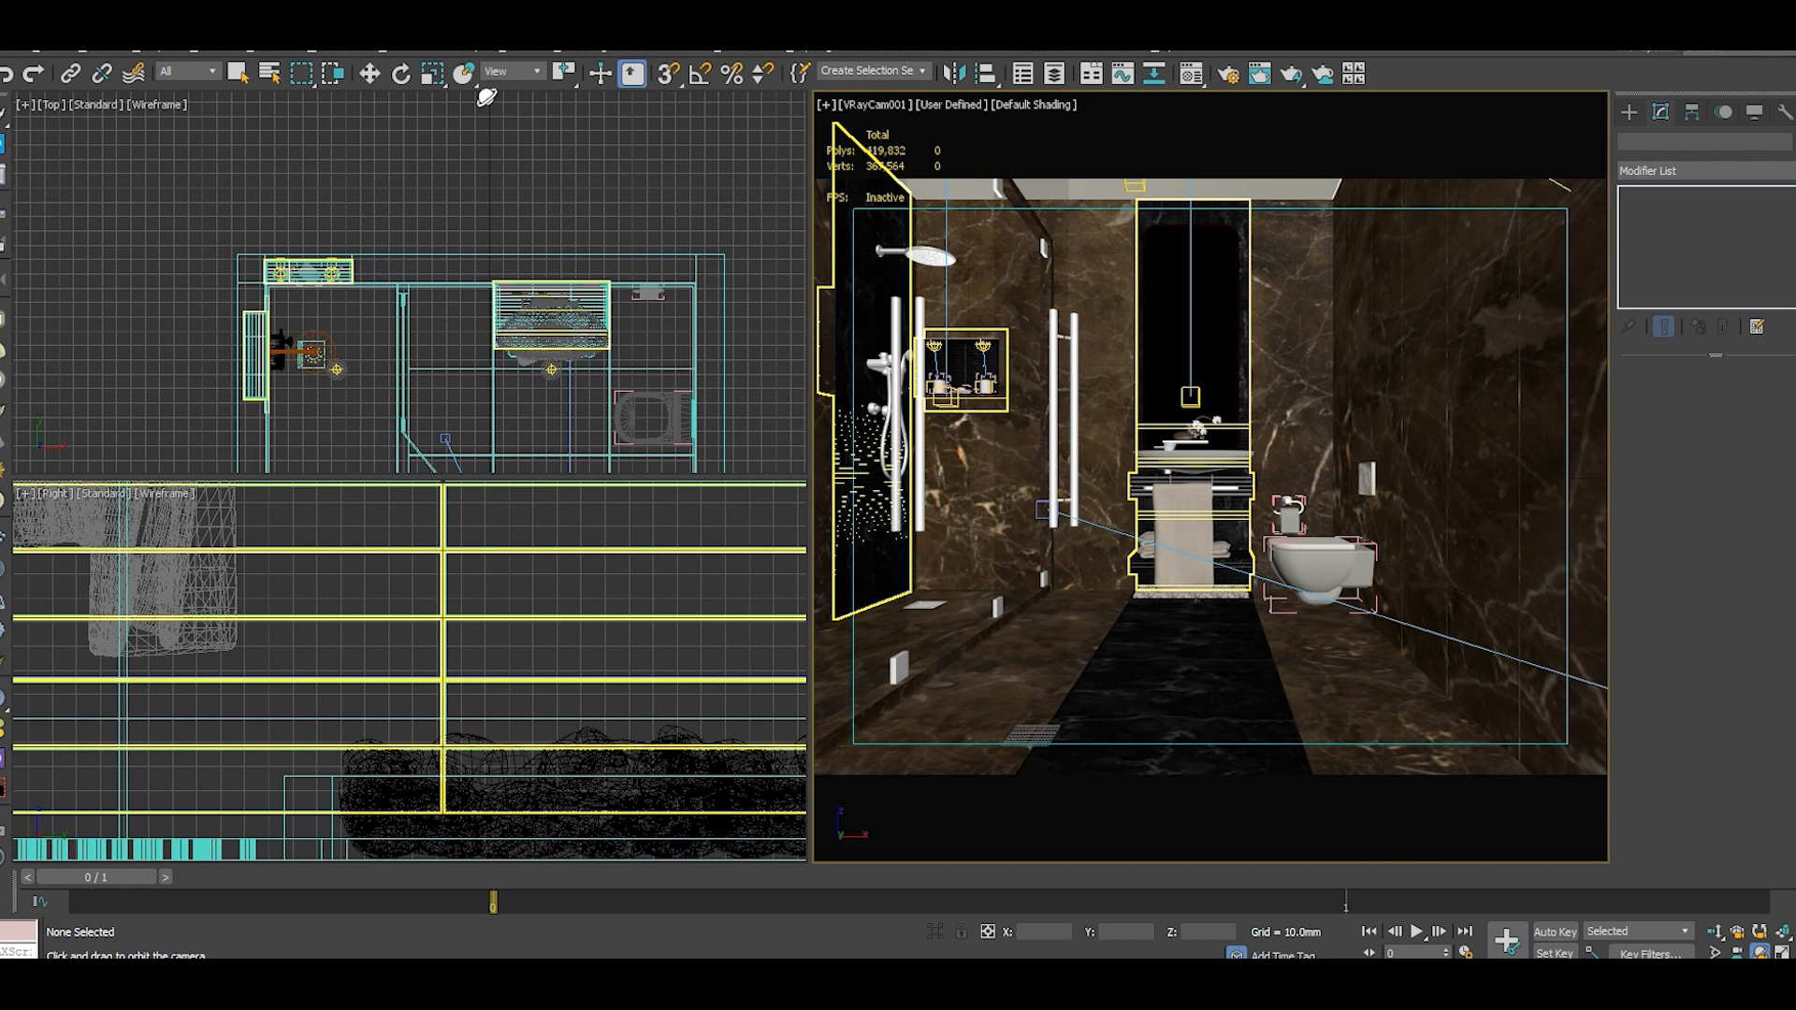
pyautogui.press('w')
pyautogui.click(573, 214)
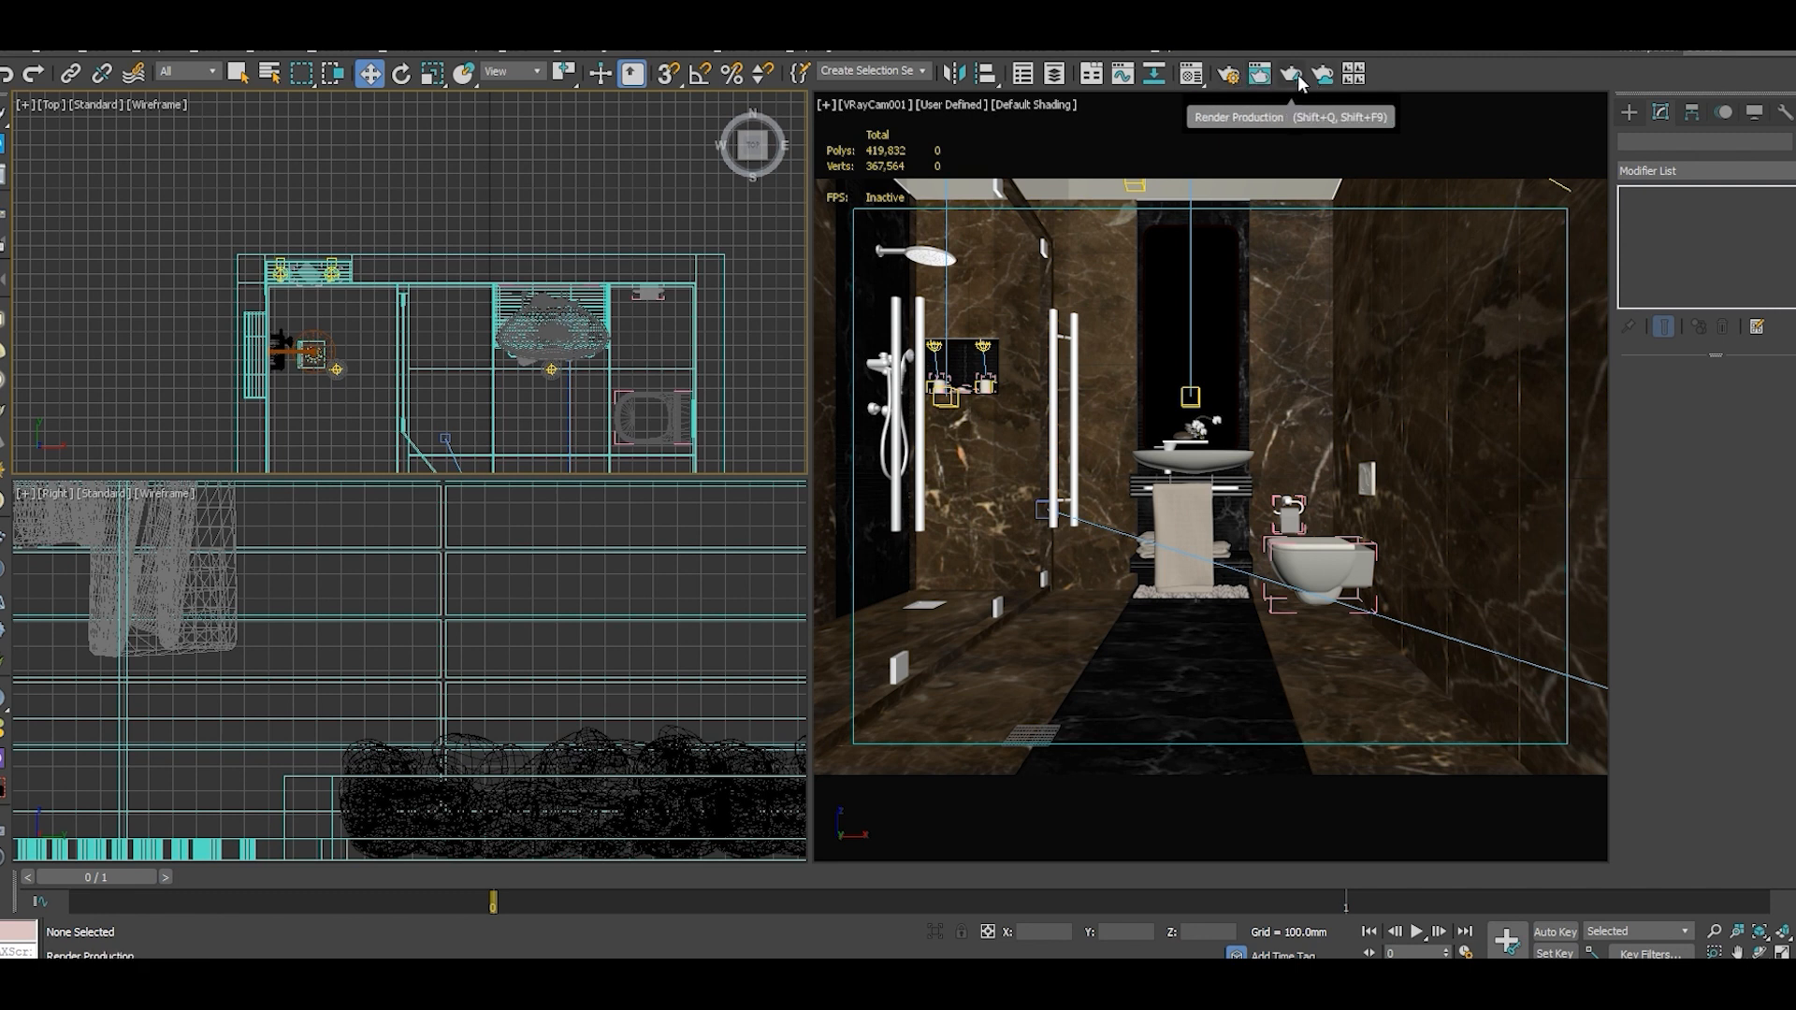
# Set the render output size to 800 × 600 and the progressive image sampler's noise threshold to 0.01.
pyautogui.click(1230, 75)
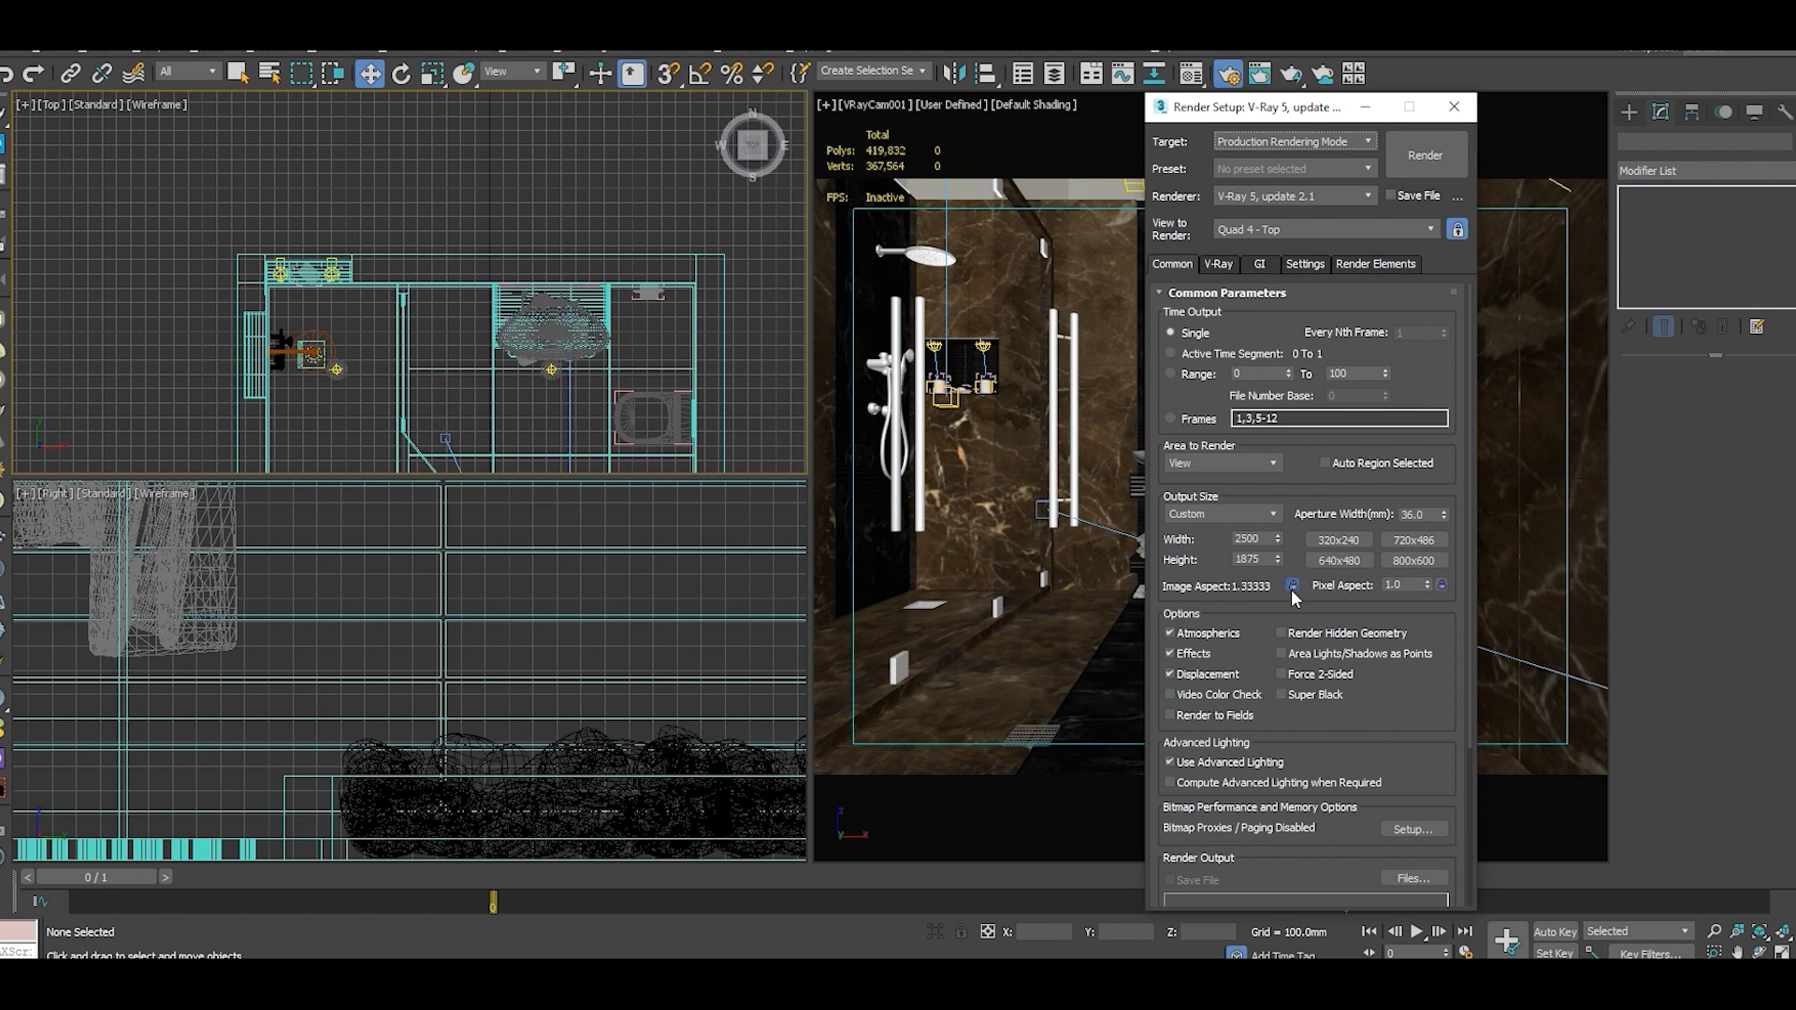
pyautogui.moveTo(1266, 540); pyautogui.dragTo(1169, 533)
pyautogui.click(1279, 515)
pyautogui.click(1280, 515)
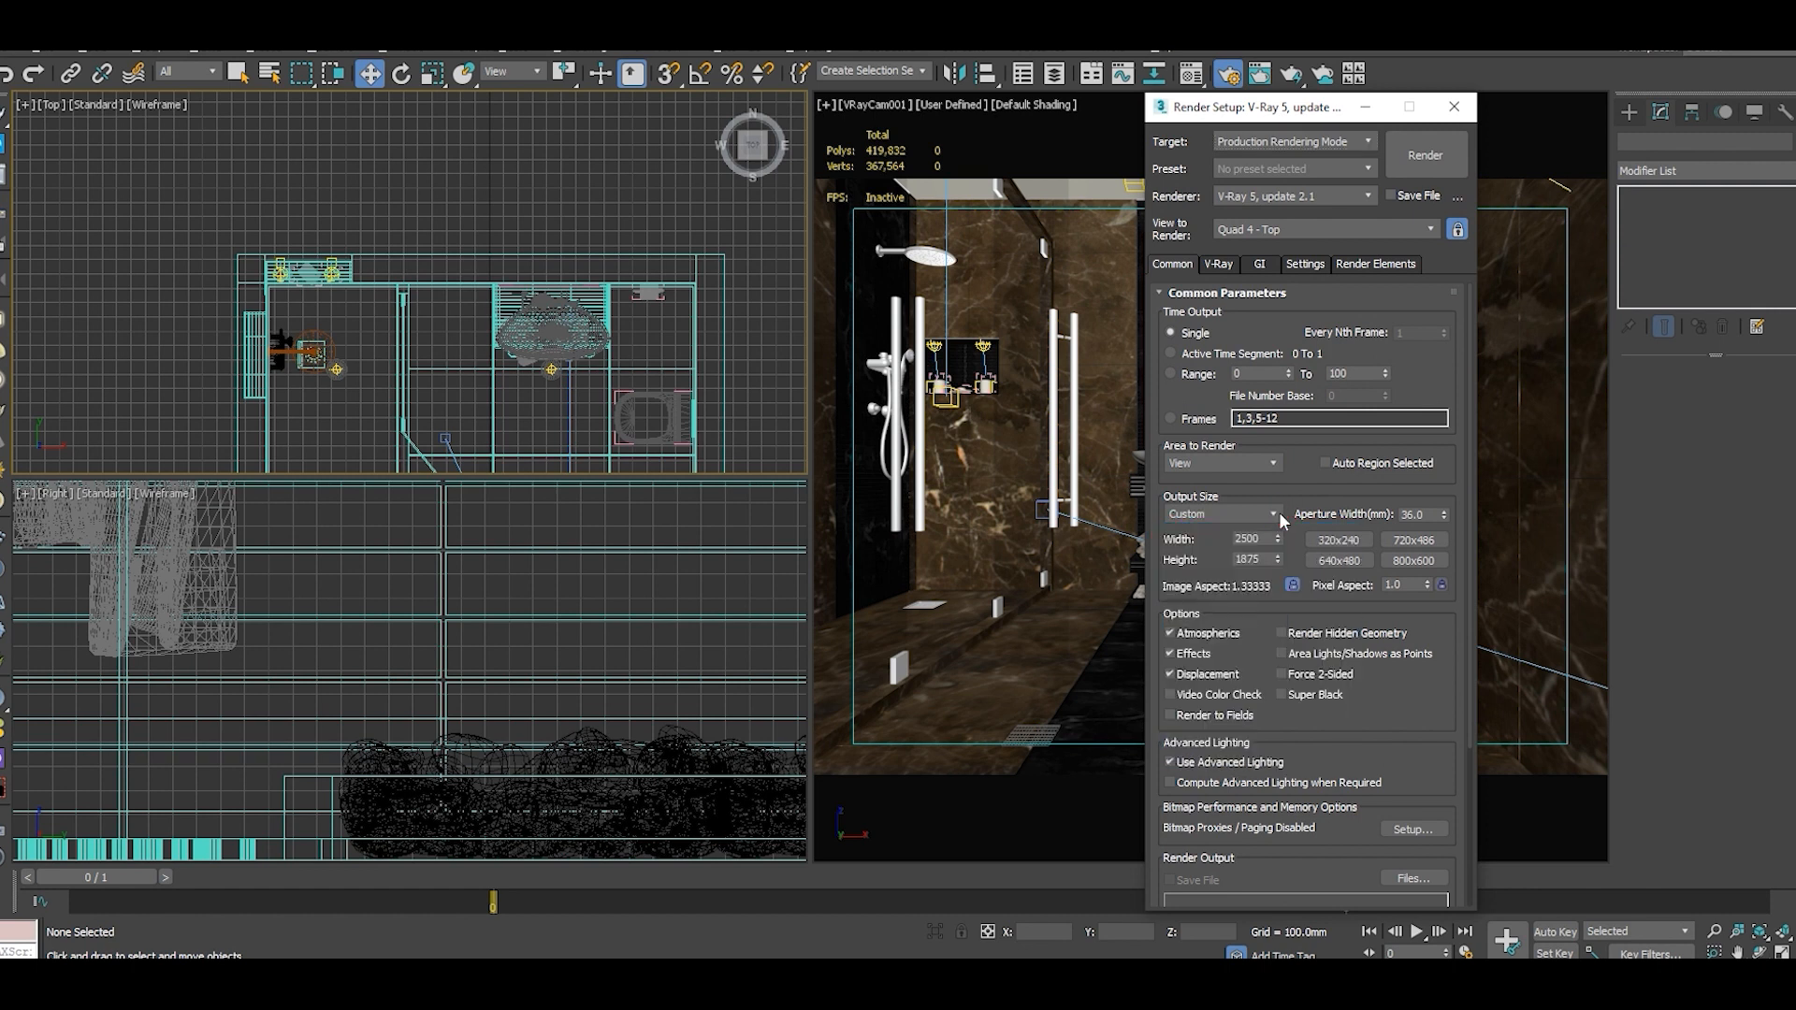
pyautogui.click(1413, 560)
pyautogui.click(1227, 264)
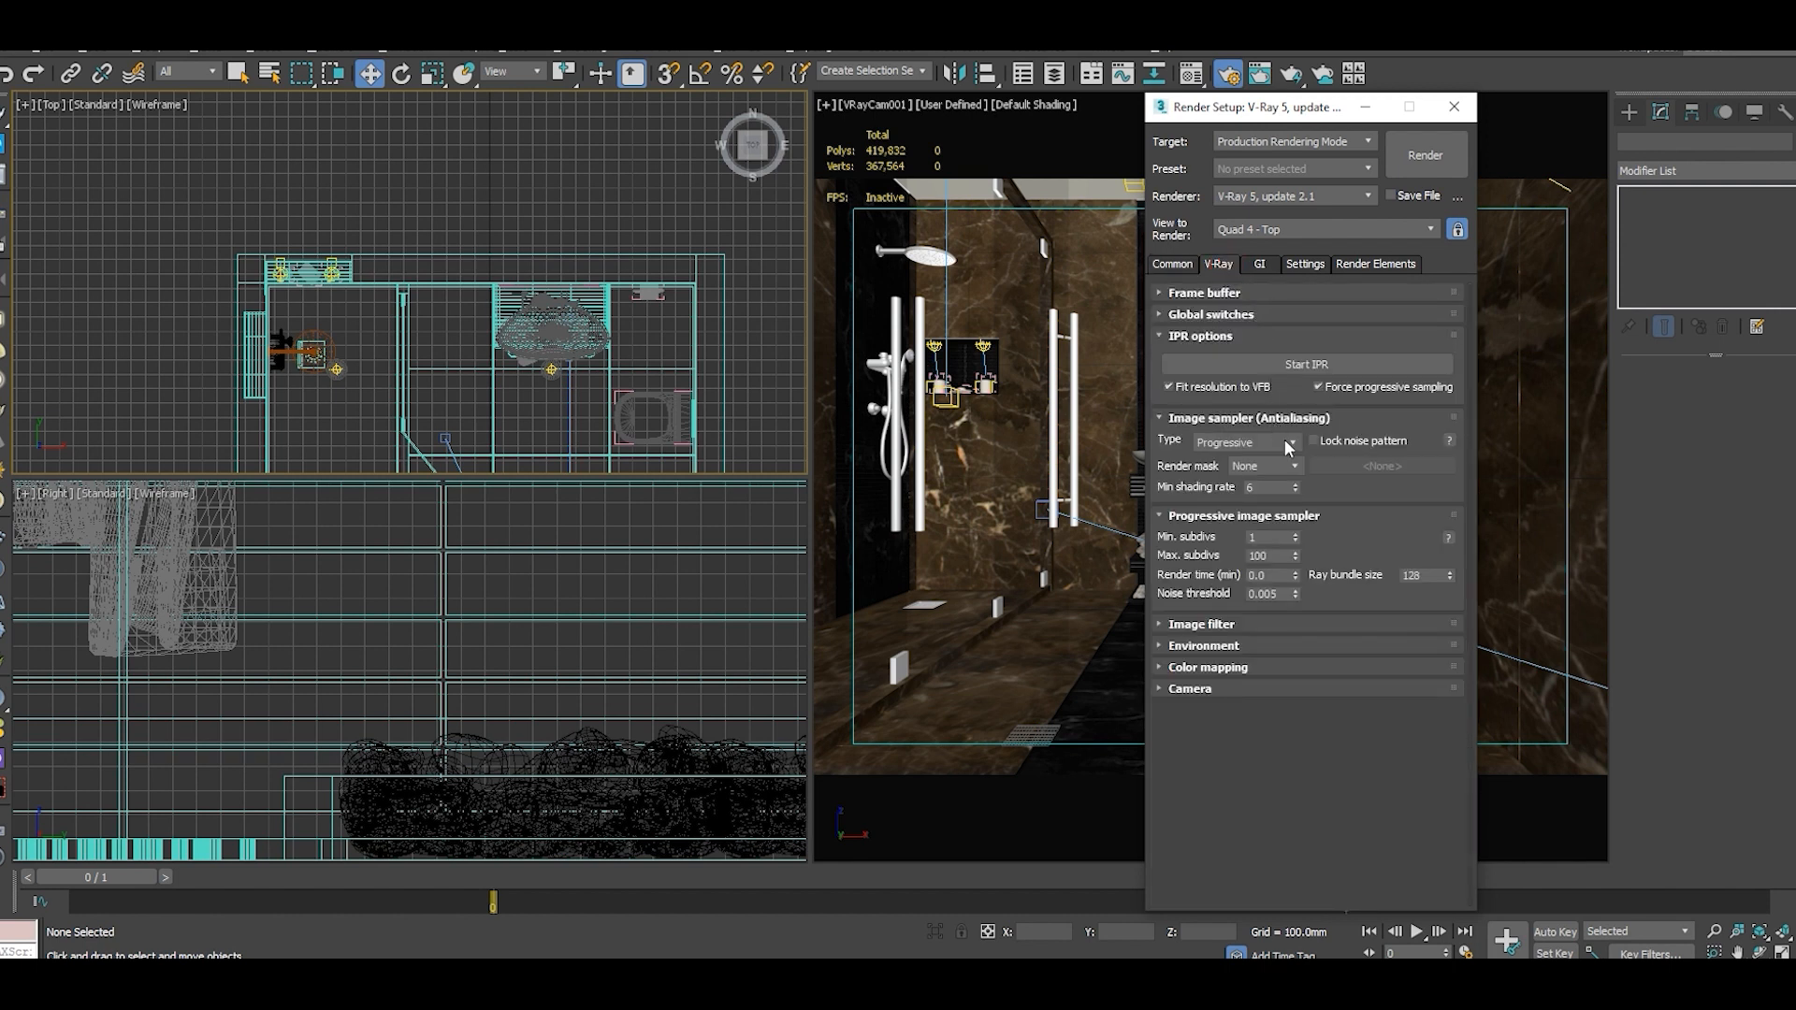
pyautogui.click(1272, 594)
# Set the irradiance map preset to Low and reduce the light cache subdivisions for a test render.
pyautogui.click(1261, 265)
pyautogui.click(1211, 392)
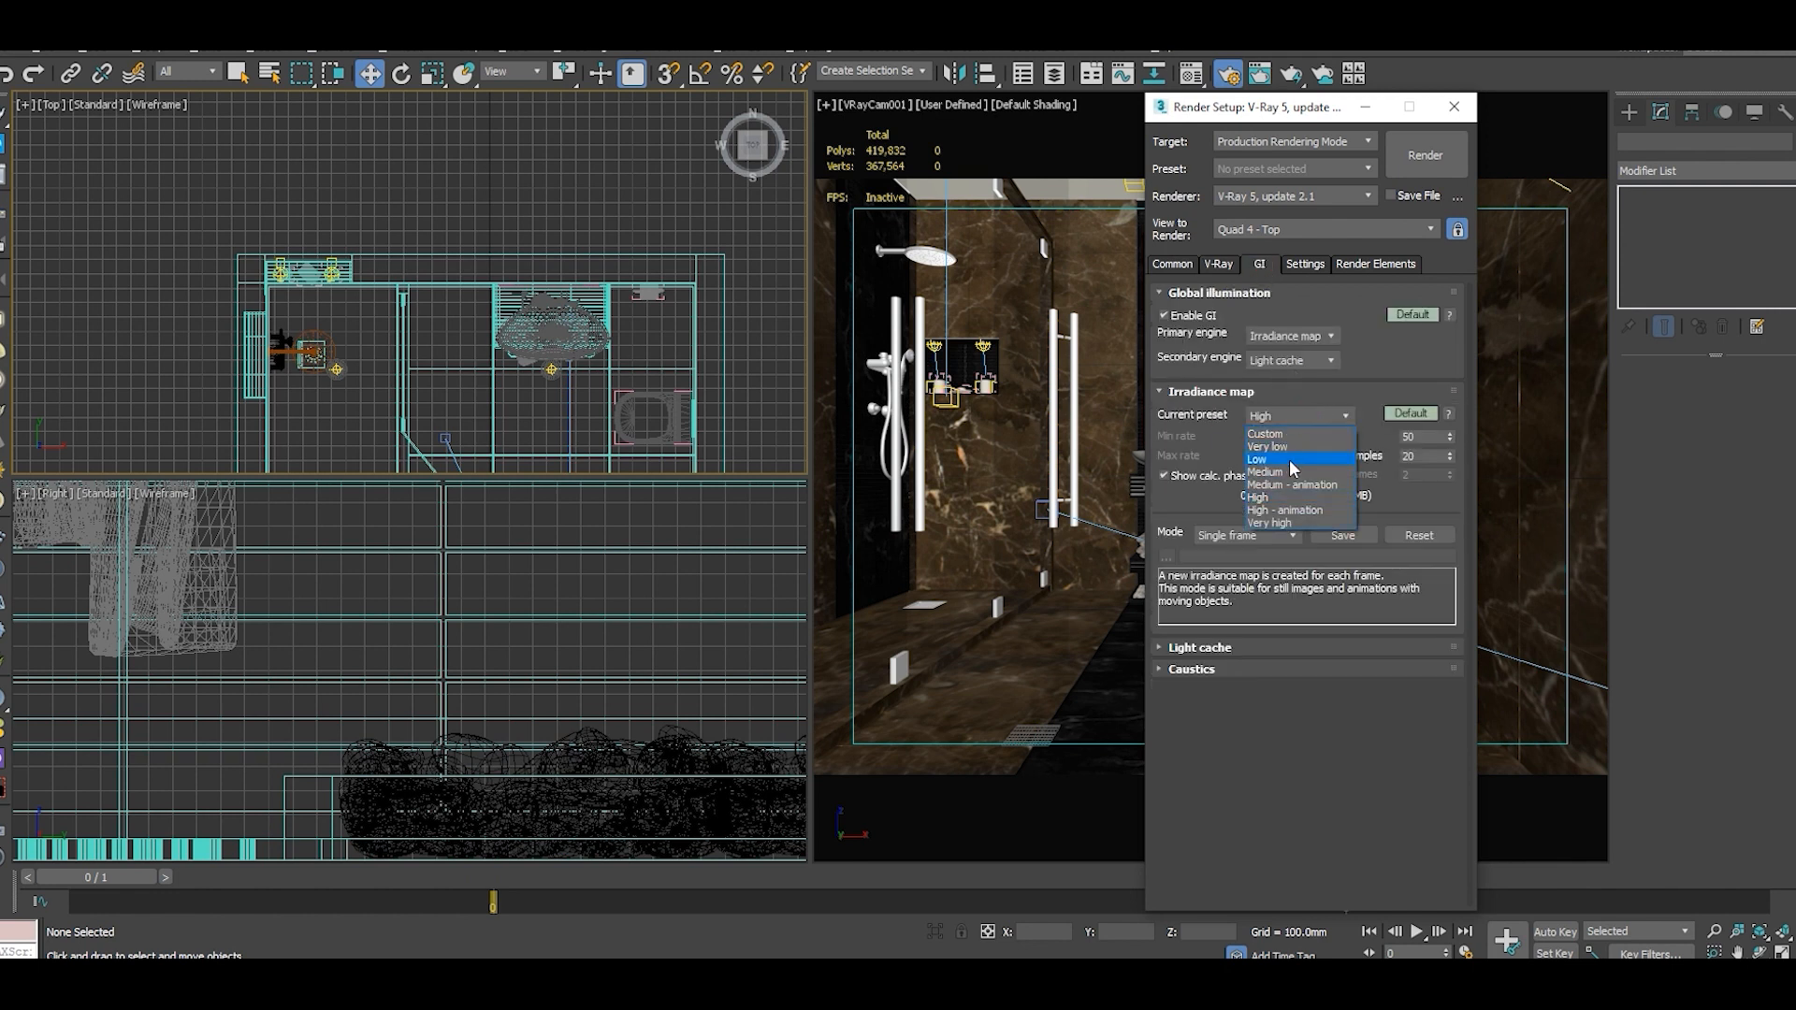
pyautogui.click(1274, 447)
pyautogui.click(1216, 648)
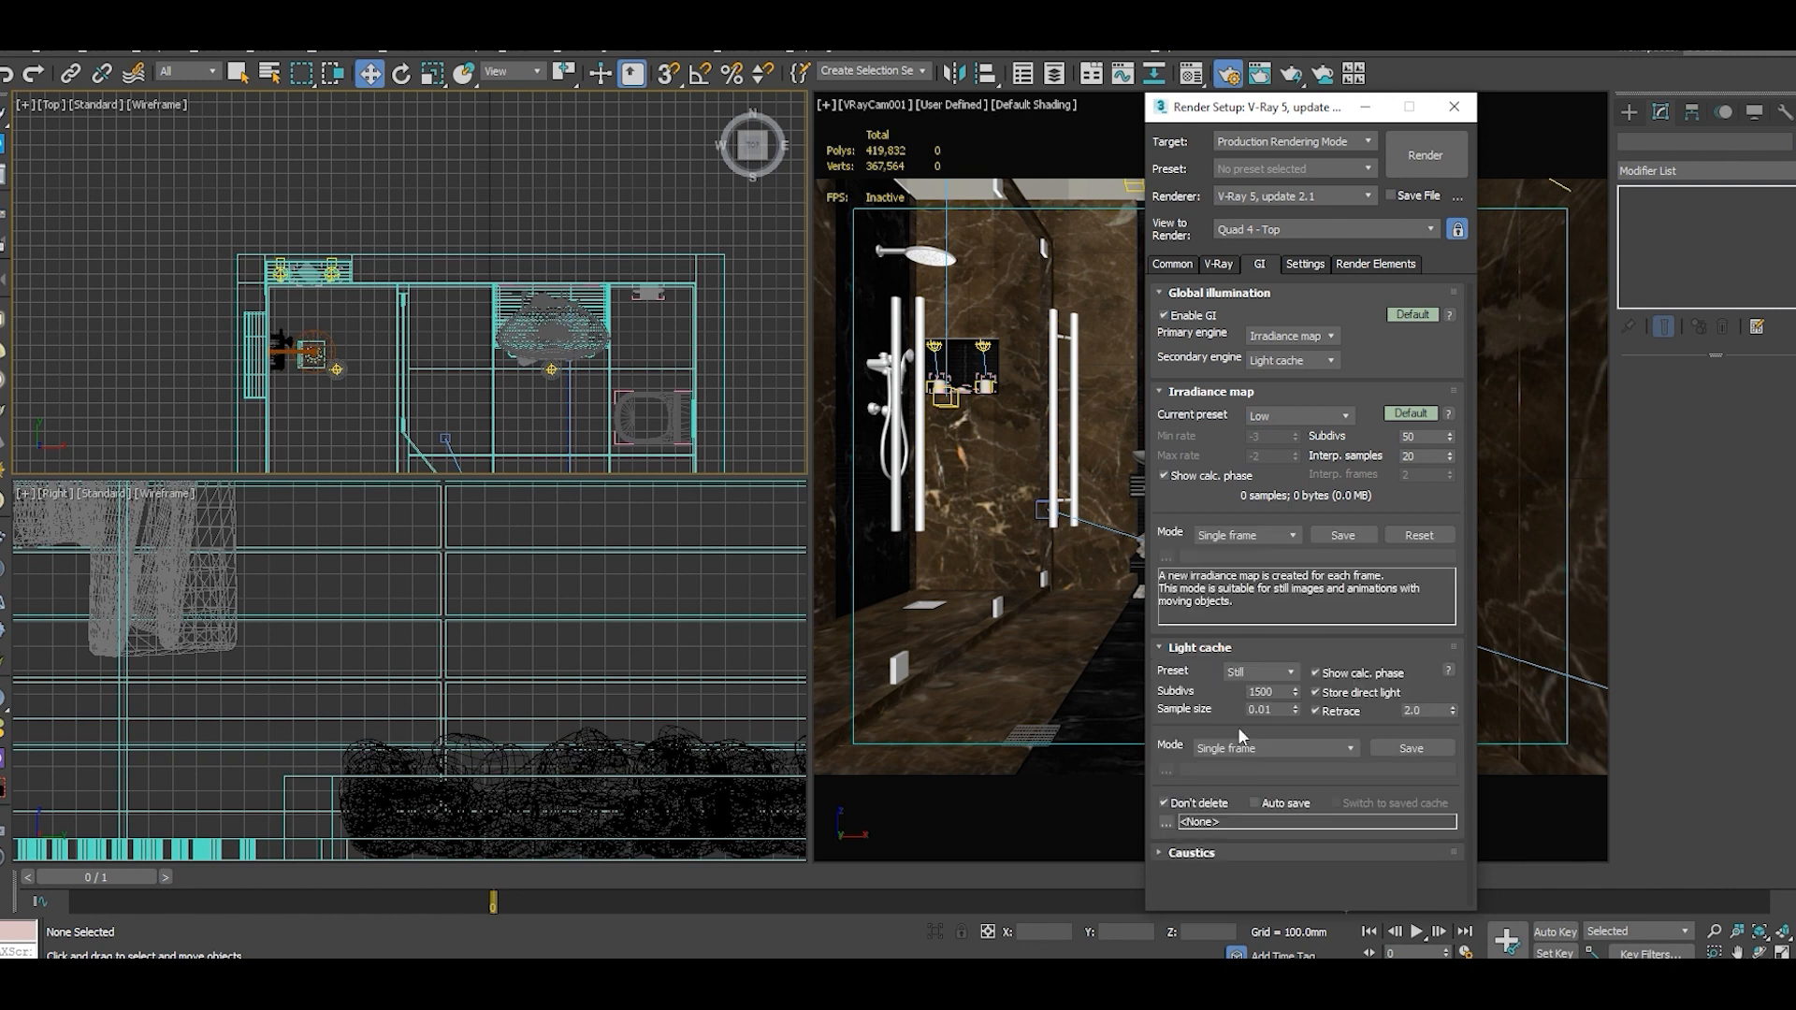
pyautogui.moveTo(1274, 692); pyautogui.dragTo(1209, 689)
pyautogui.write('5')
# Review the system, render element and output size settings, and start an interactive IPR render.
pyautogui.click(1305, 264)
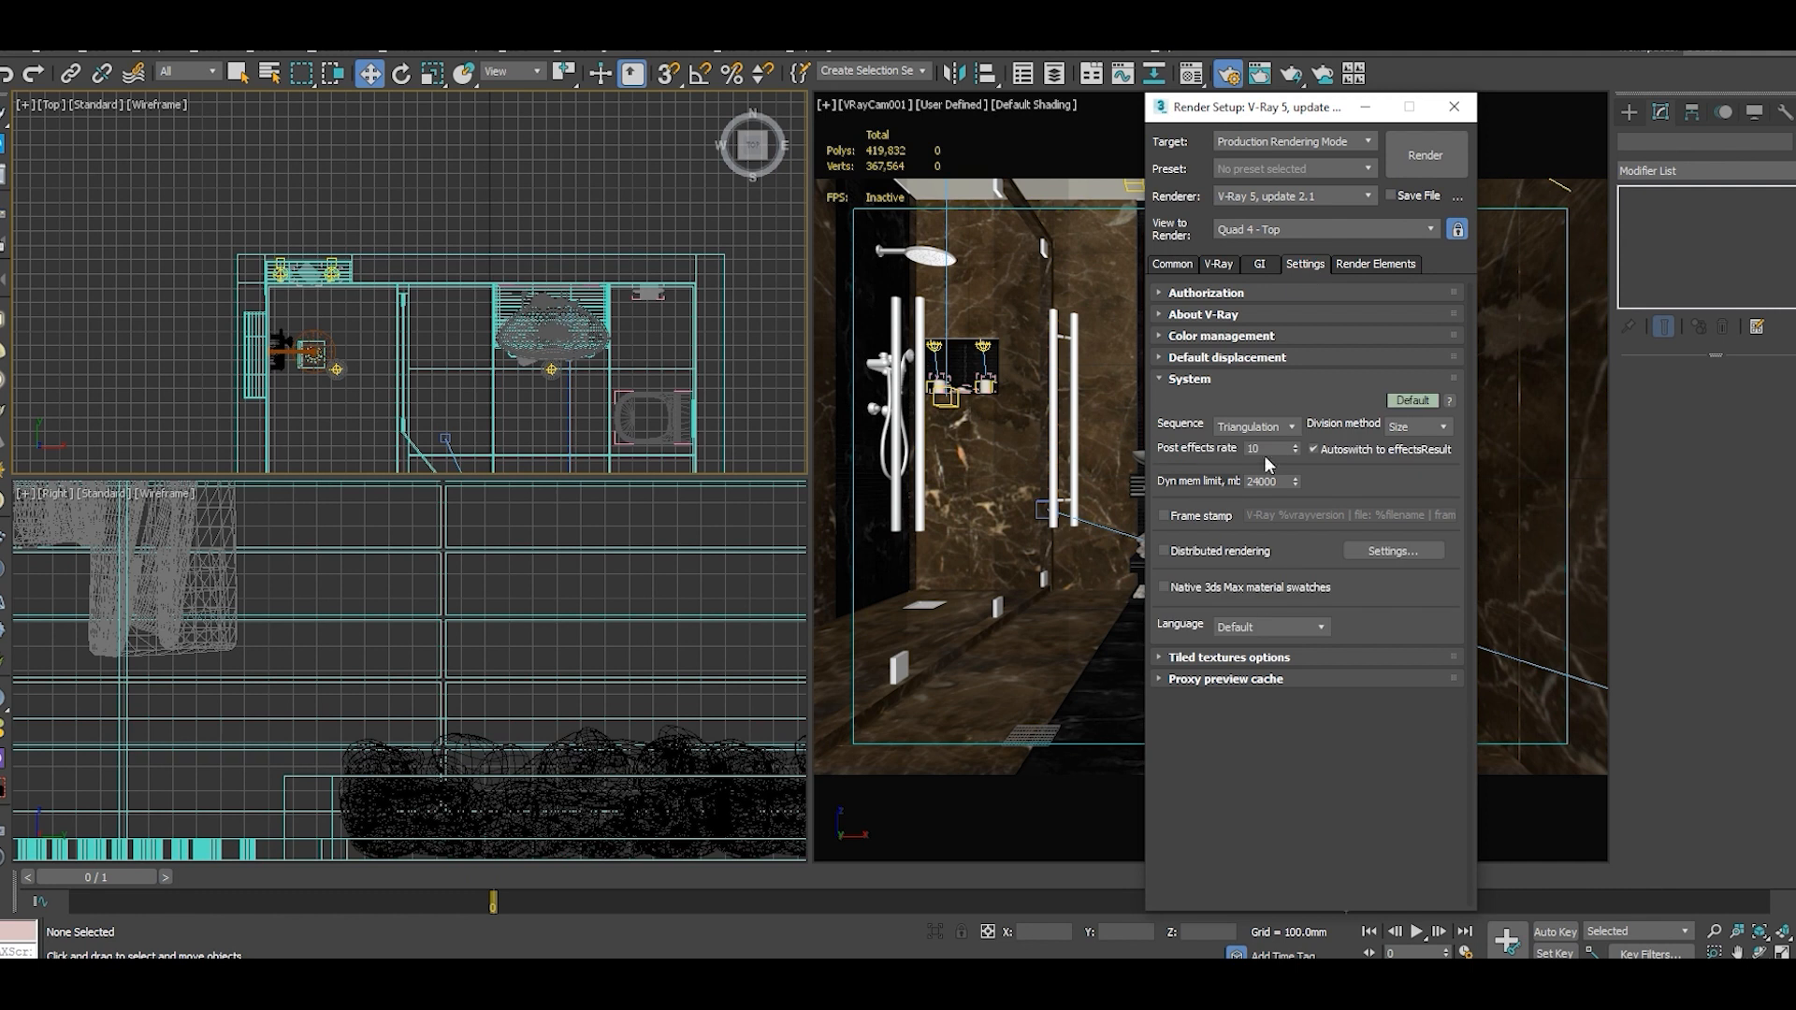
pyautogui.click(1376, 264)
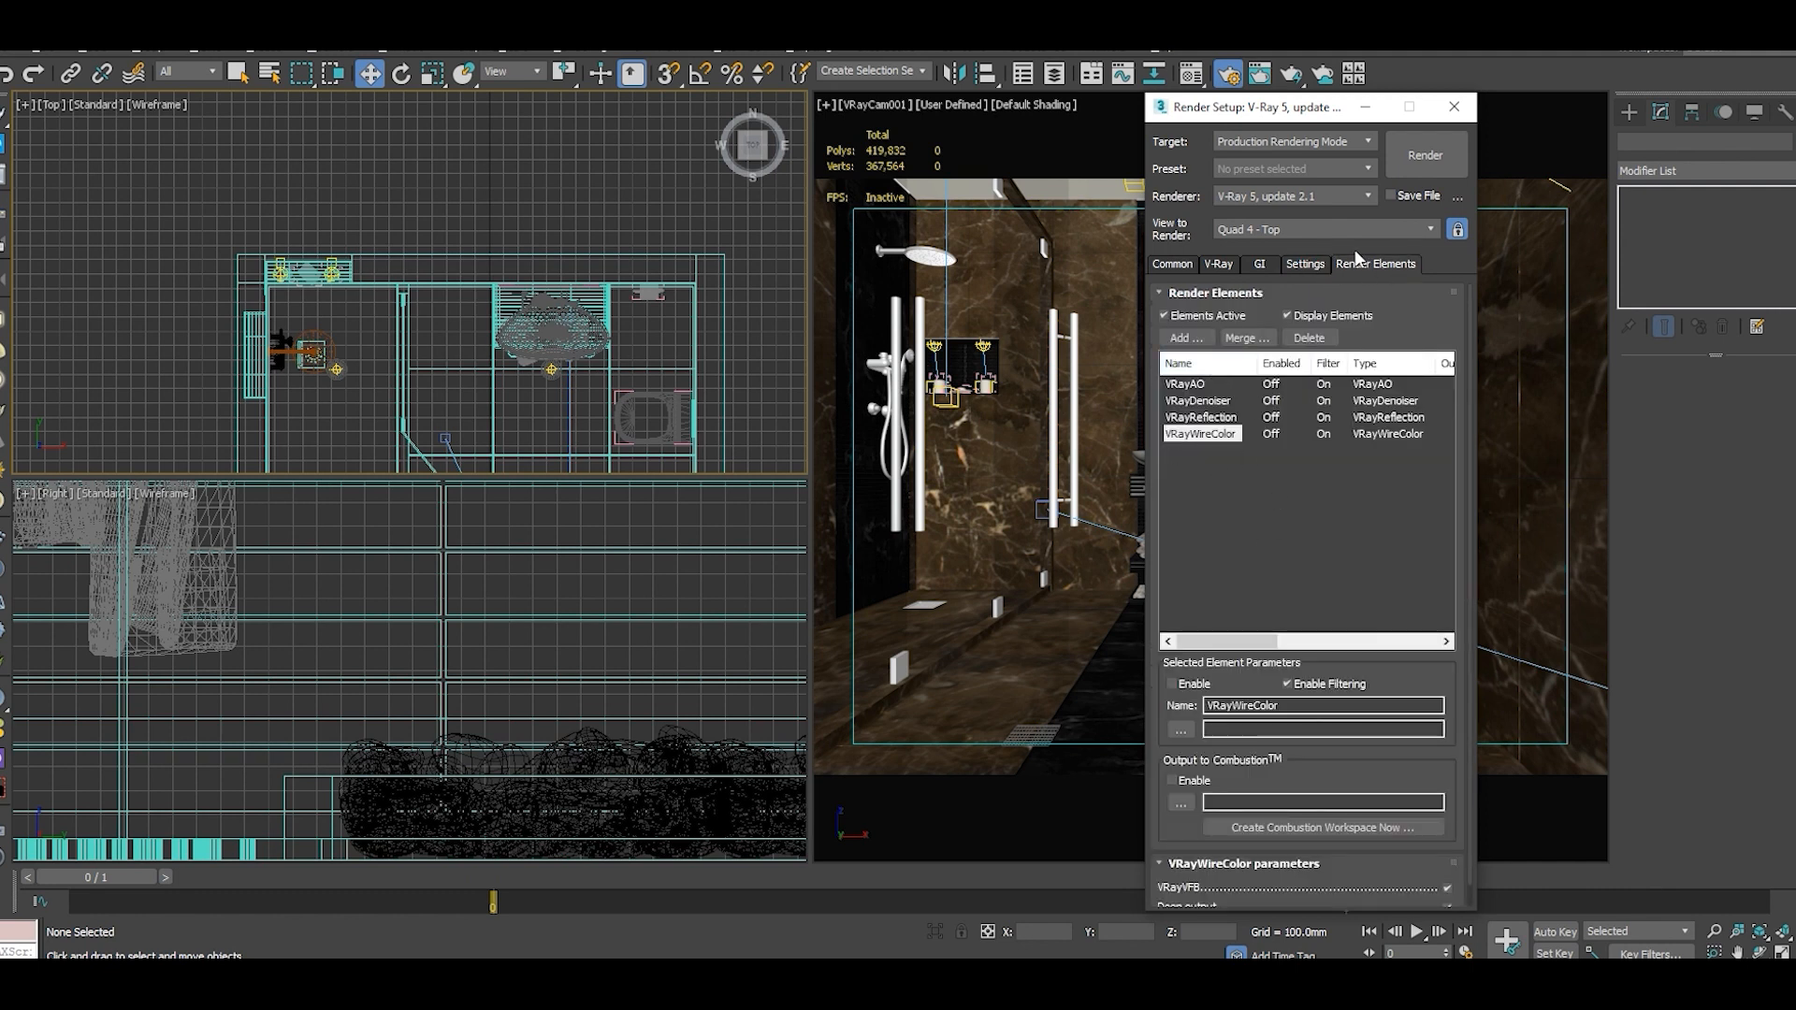
pyautogui.click(1181, 265)
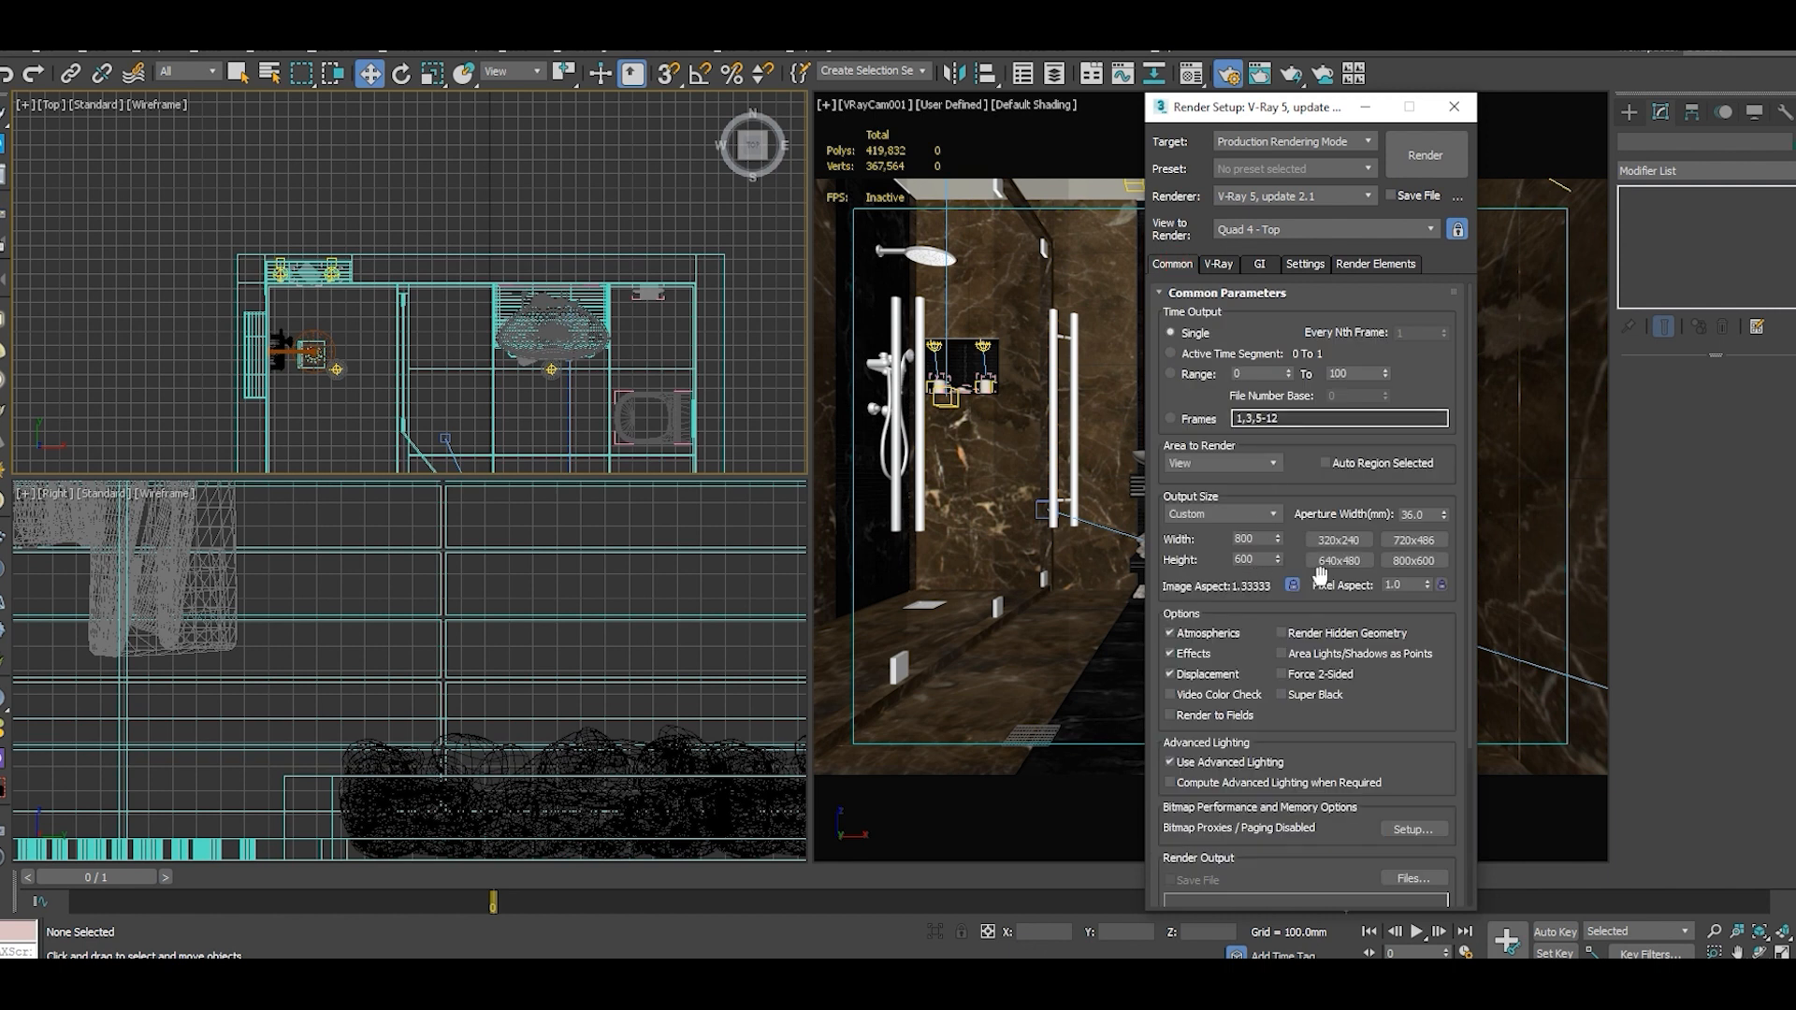
pyautogui.click(1219, 264)
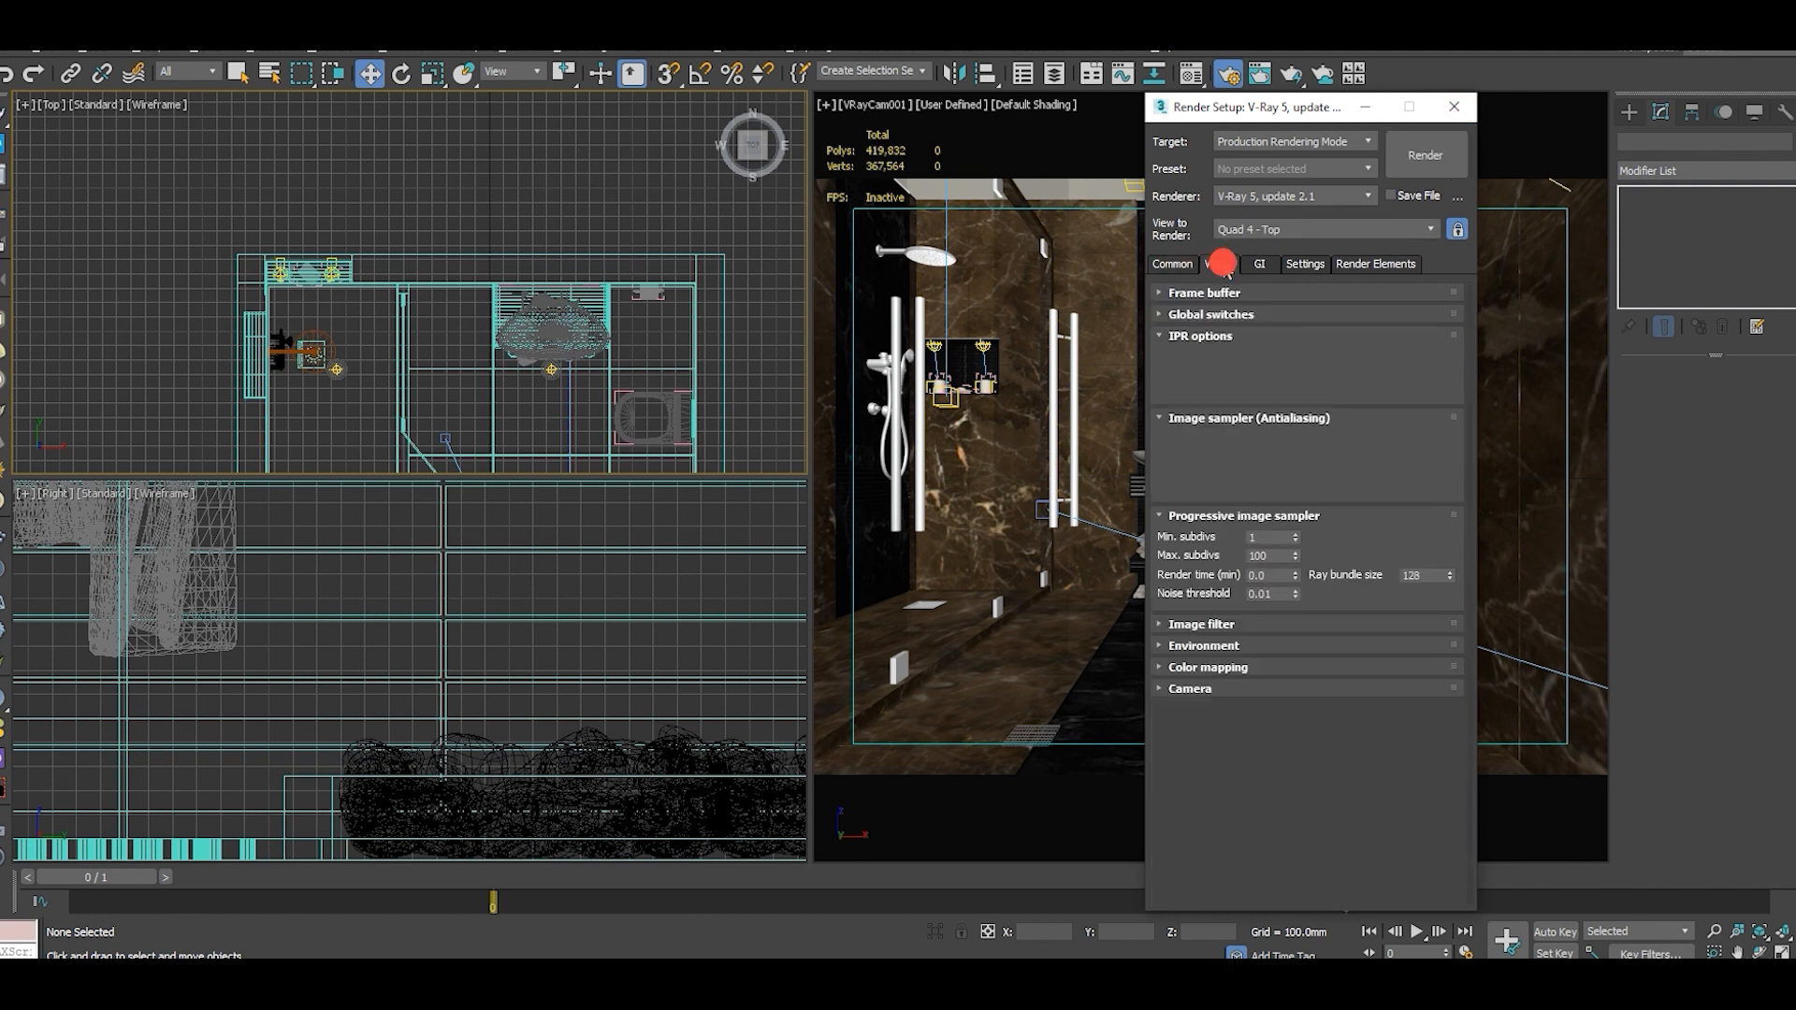
pyautogui.click(1319, 364)
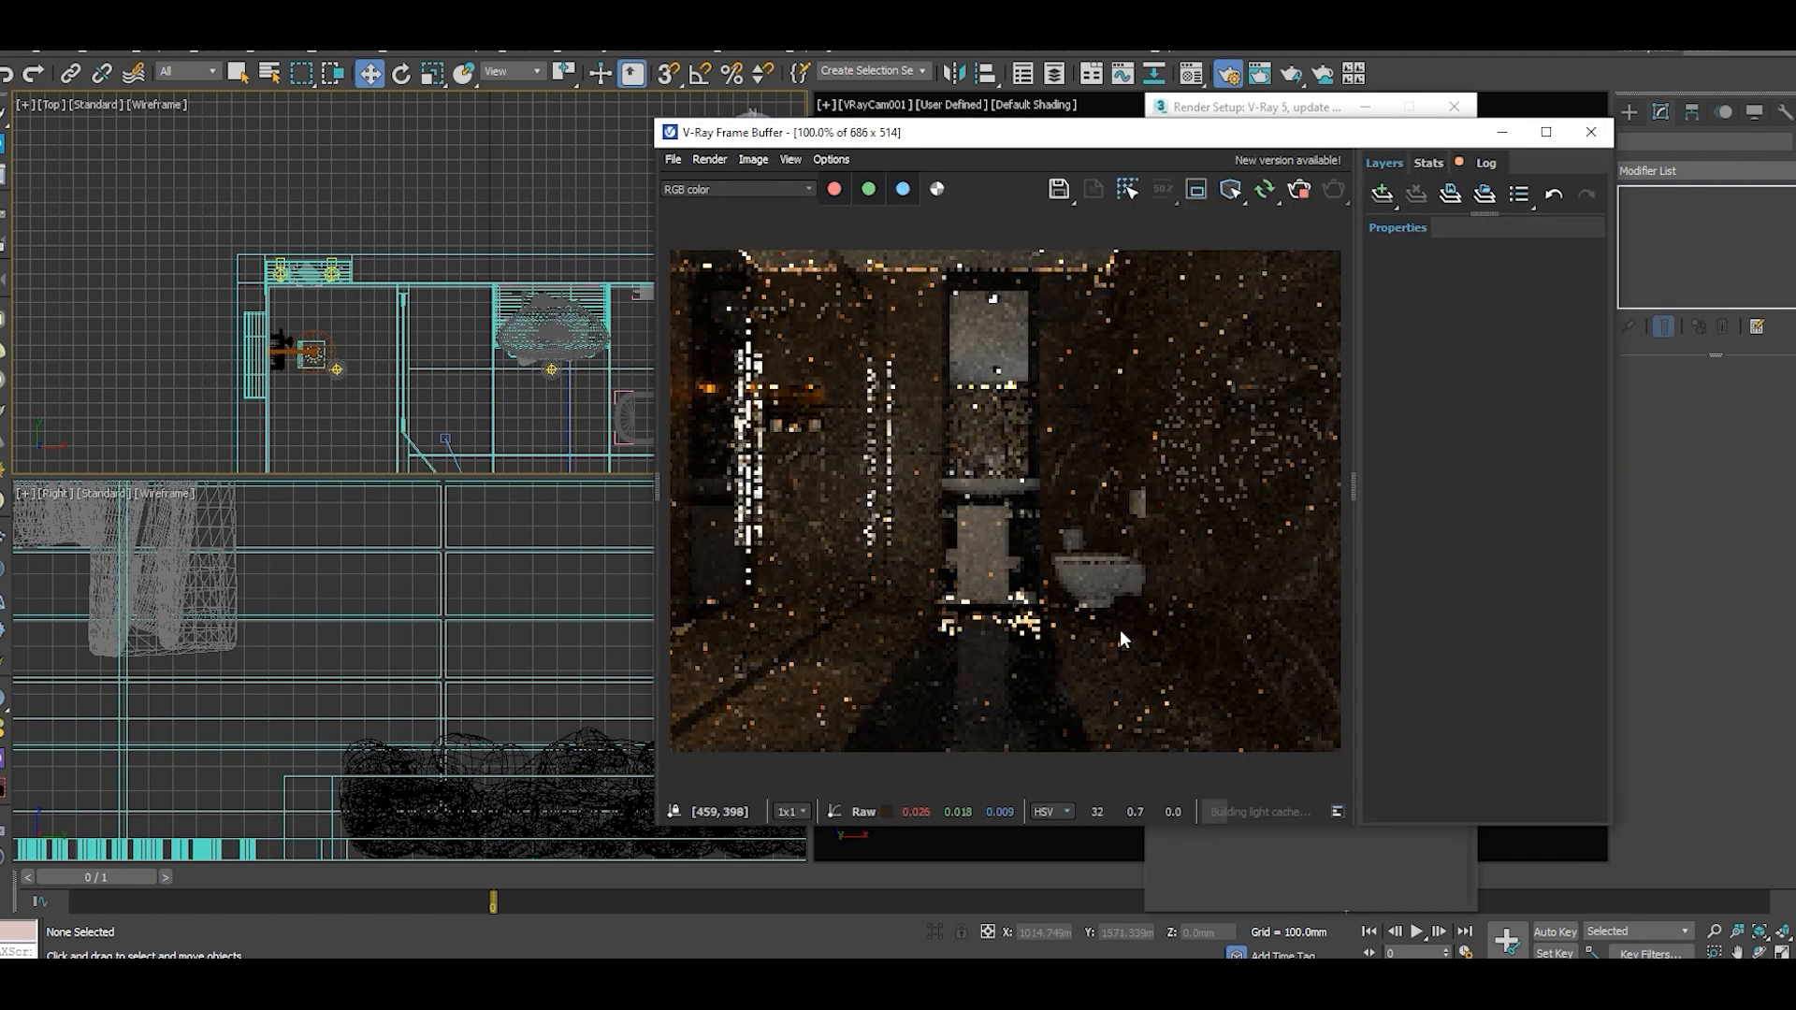
# Move the V-Ray Frame Buffer window aside and close the Render Setup dialog.
pyautogui.scroll(-1, 1119, 632)
pyautogui.scroll(1, 1120, 634)
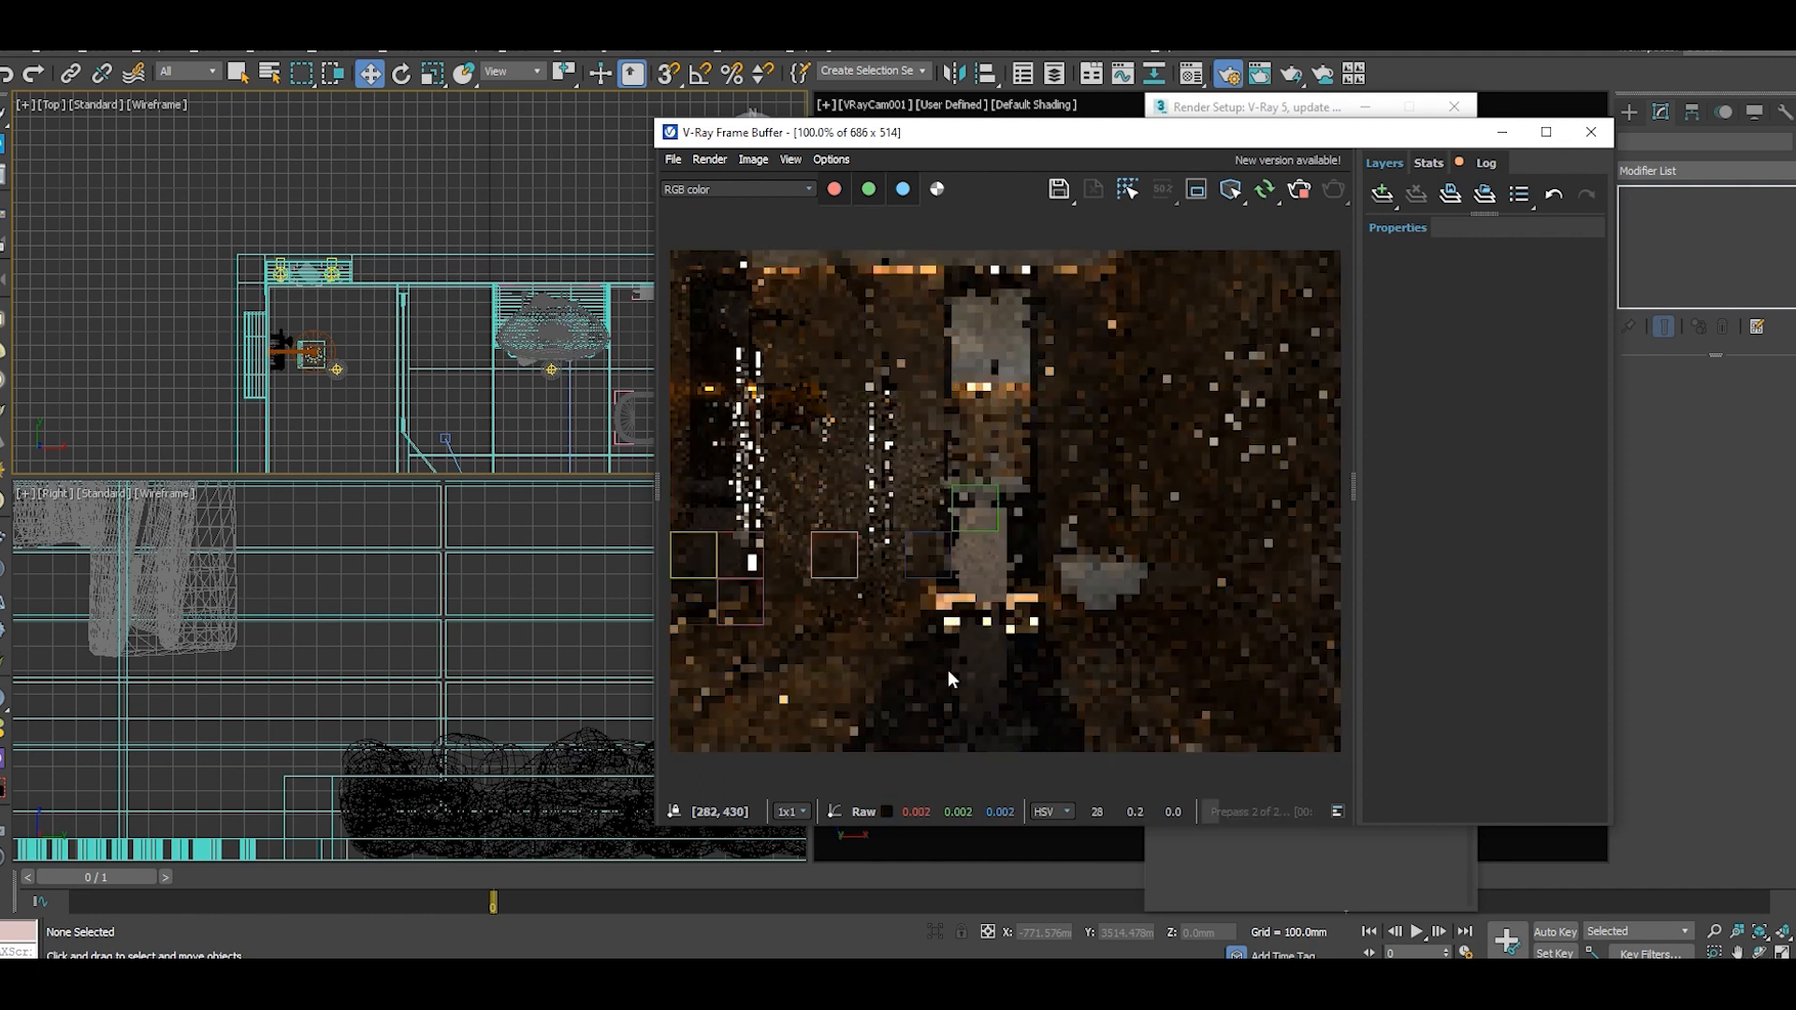
pyautogui.moveTo(1326, 132); pyautogui.dragTo(1236, 132)
pyautogui.click(1448, 115)
pyautogui.click(1454, 106)
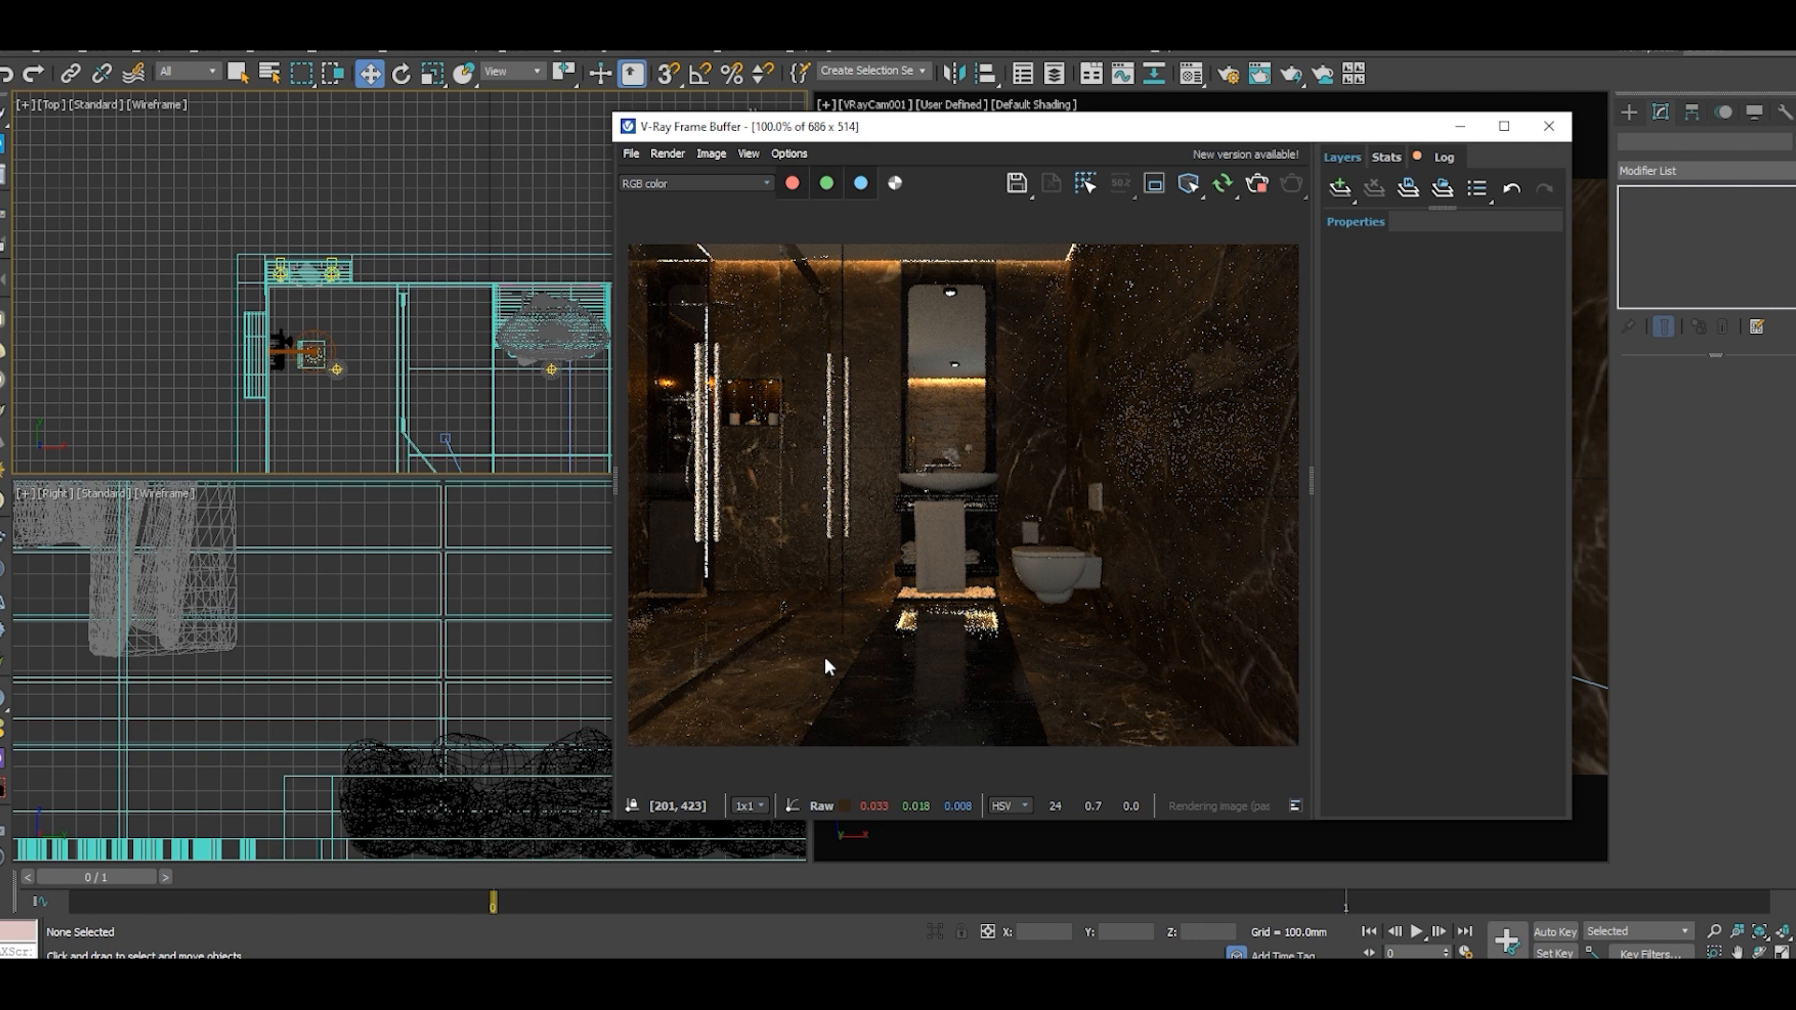
# Examine the vanity area and the whole bathroom in the interactive render.
pyautogui.scroll(1, 898, 615)
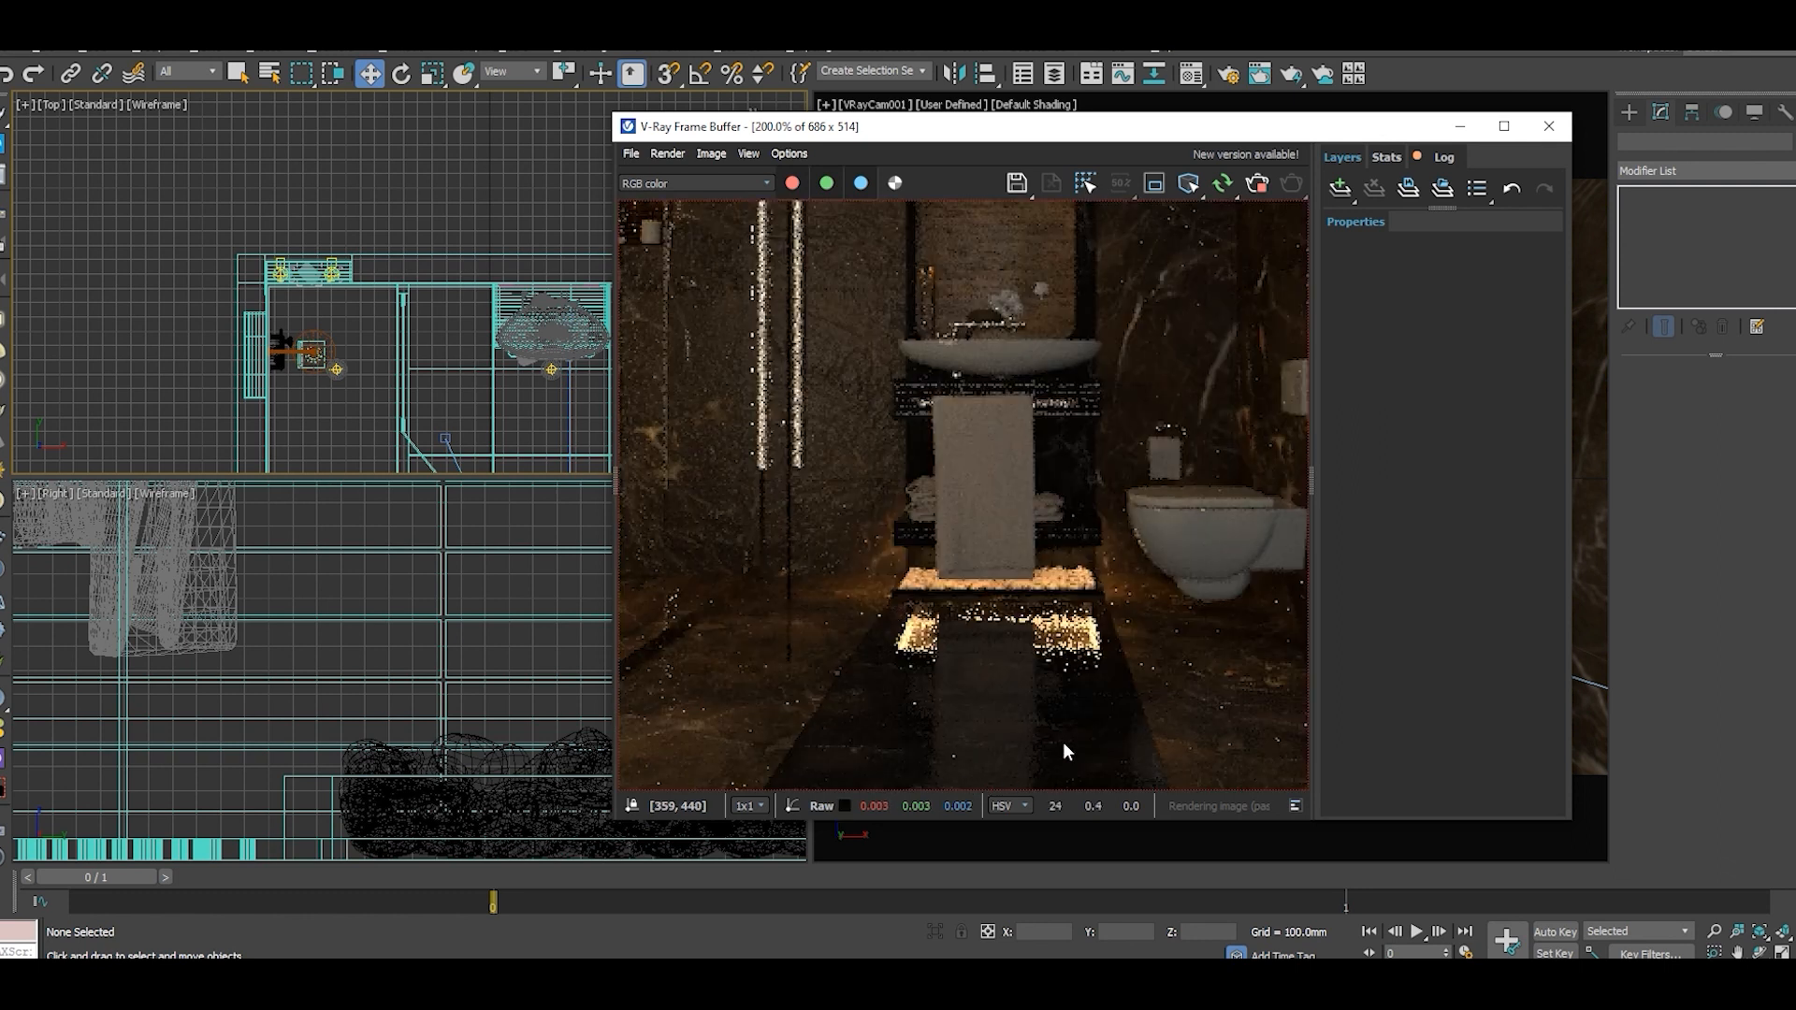
pyautogui.scroll(-1, 1098, 606)
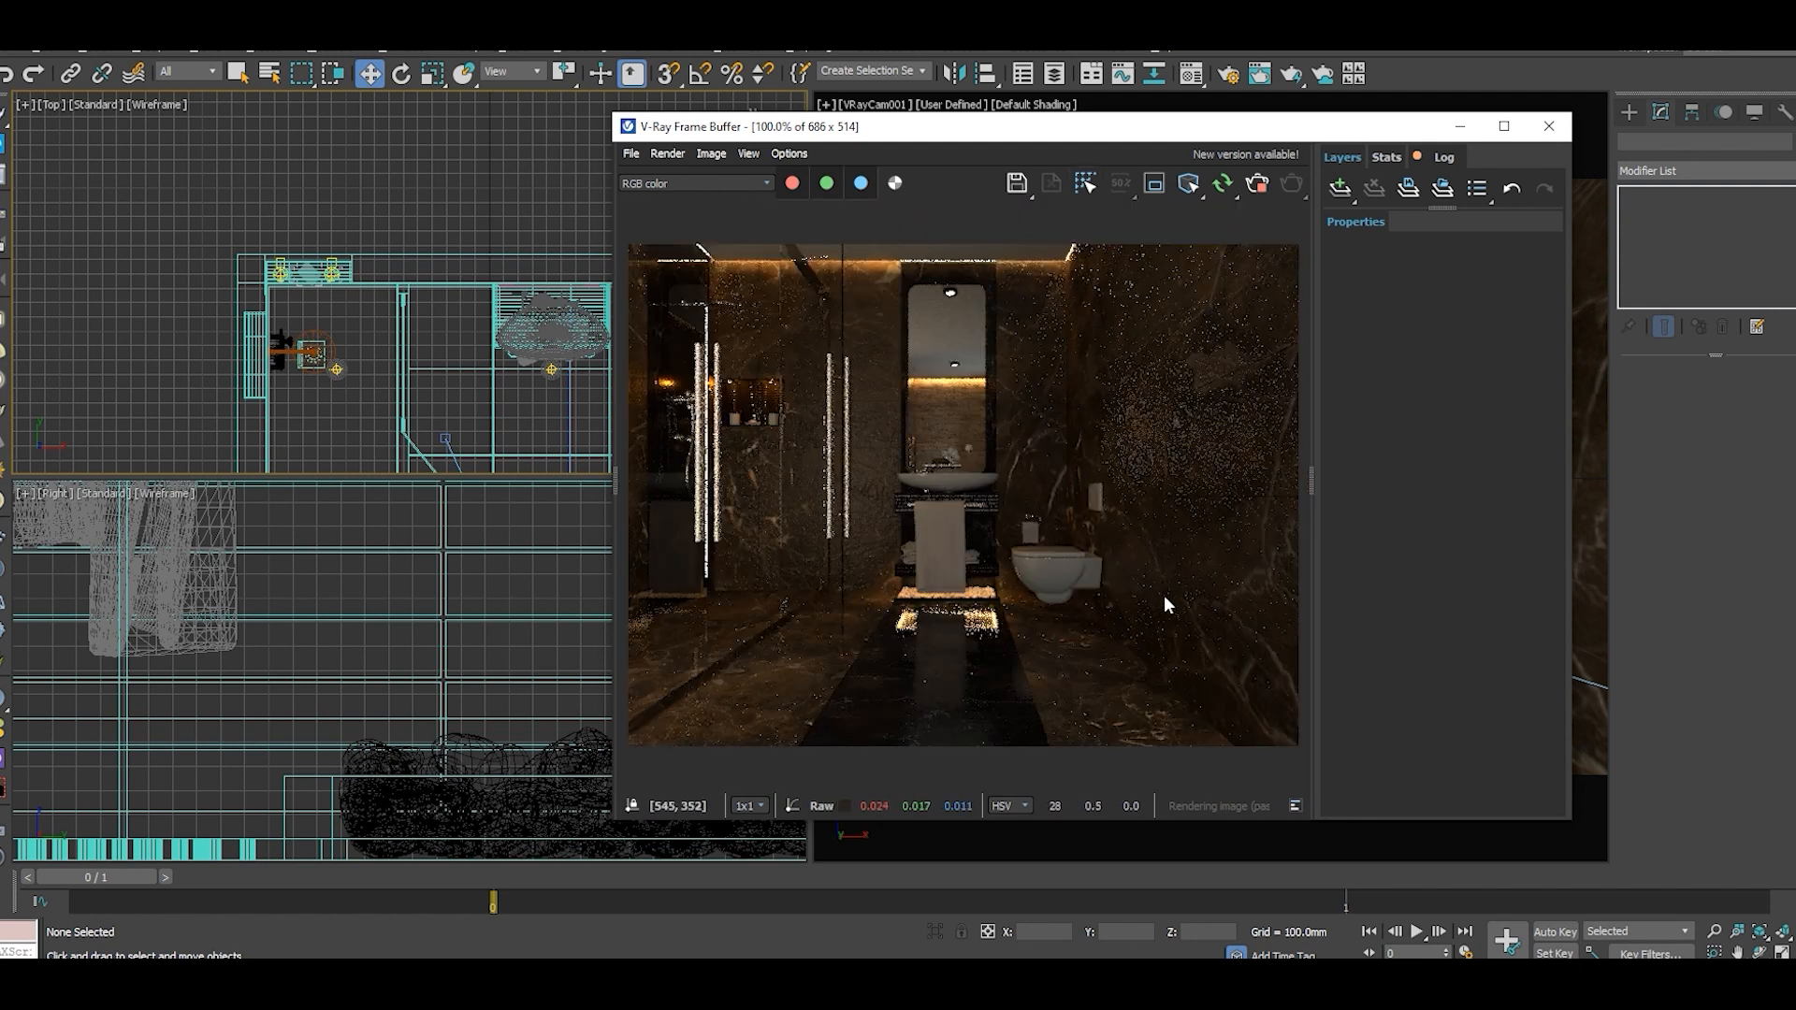
pyautogui.scroll(-1, 1175, 603)
pyautogui.scroll(1, 793, 454)
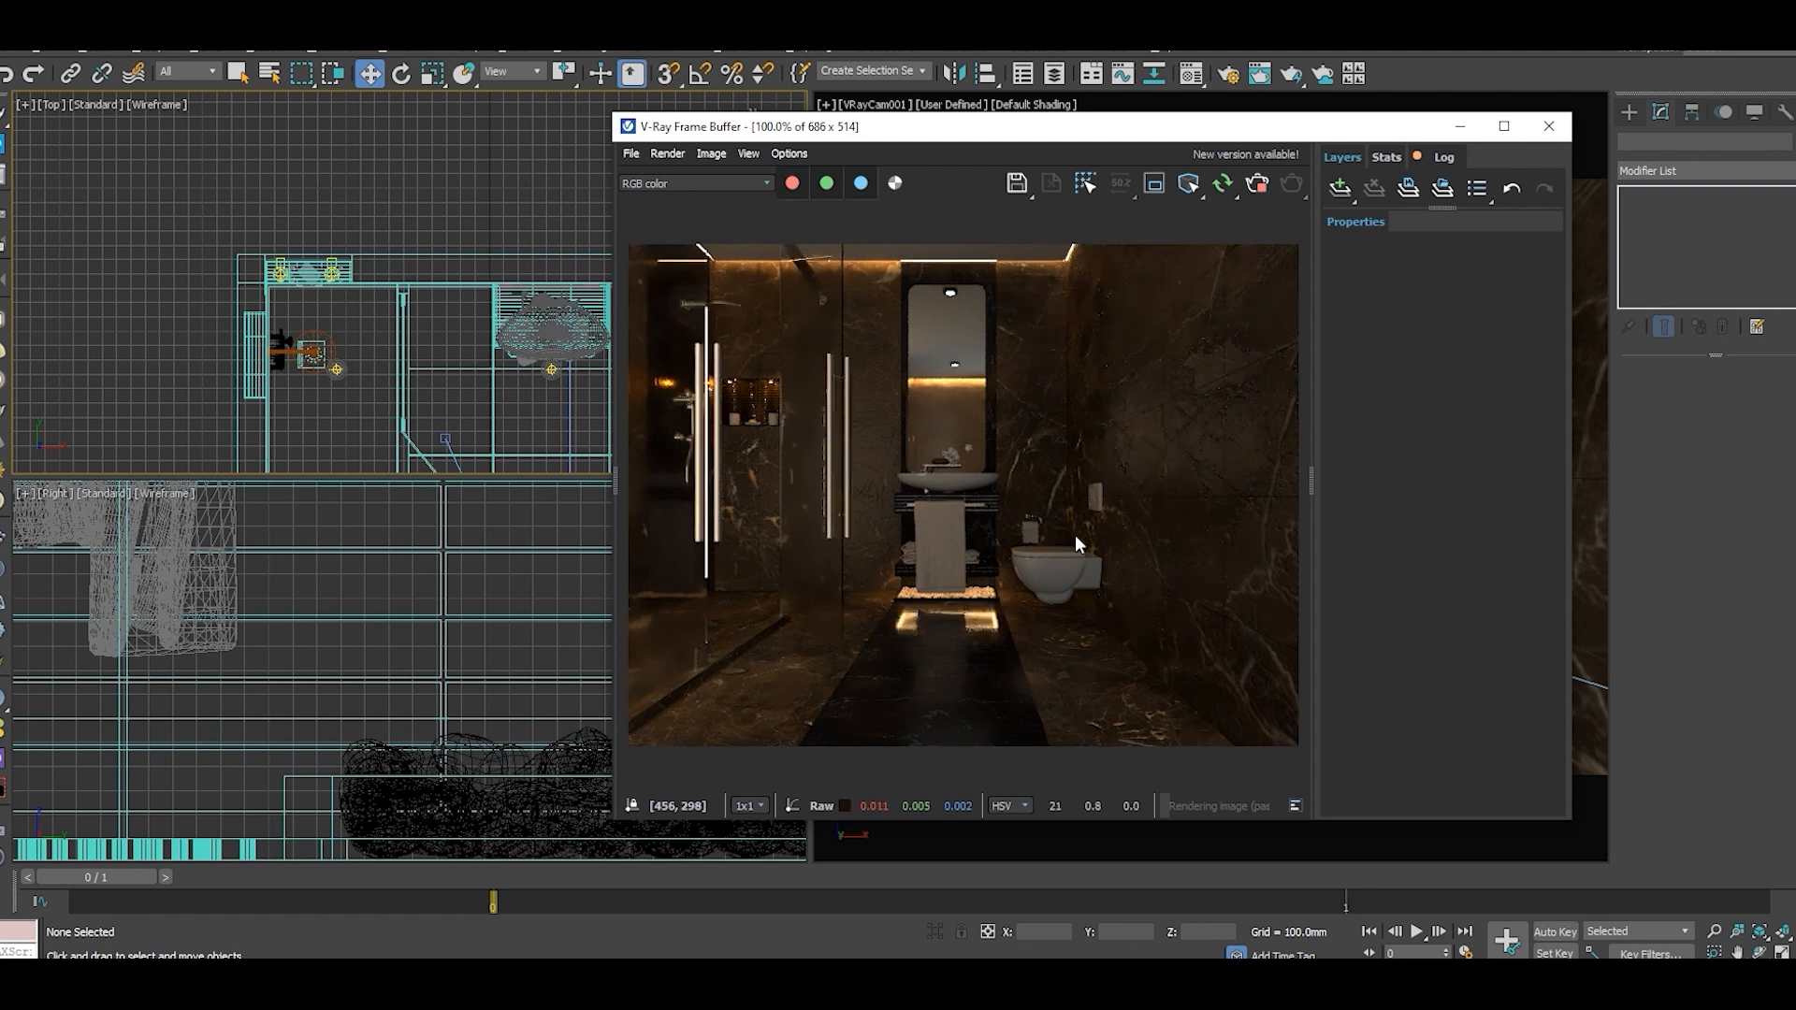
# Raise the display brightness by several levels.
pyautogui.press('XF86MonBrightnessUp')
pyautogui.press('XF86MonBrightnessUp')
pyautogui.press('XF86MonBrightnessUp')
pyautogui.press('XF86MonBrightnessUp')
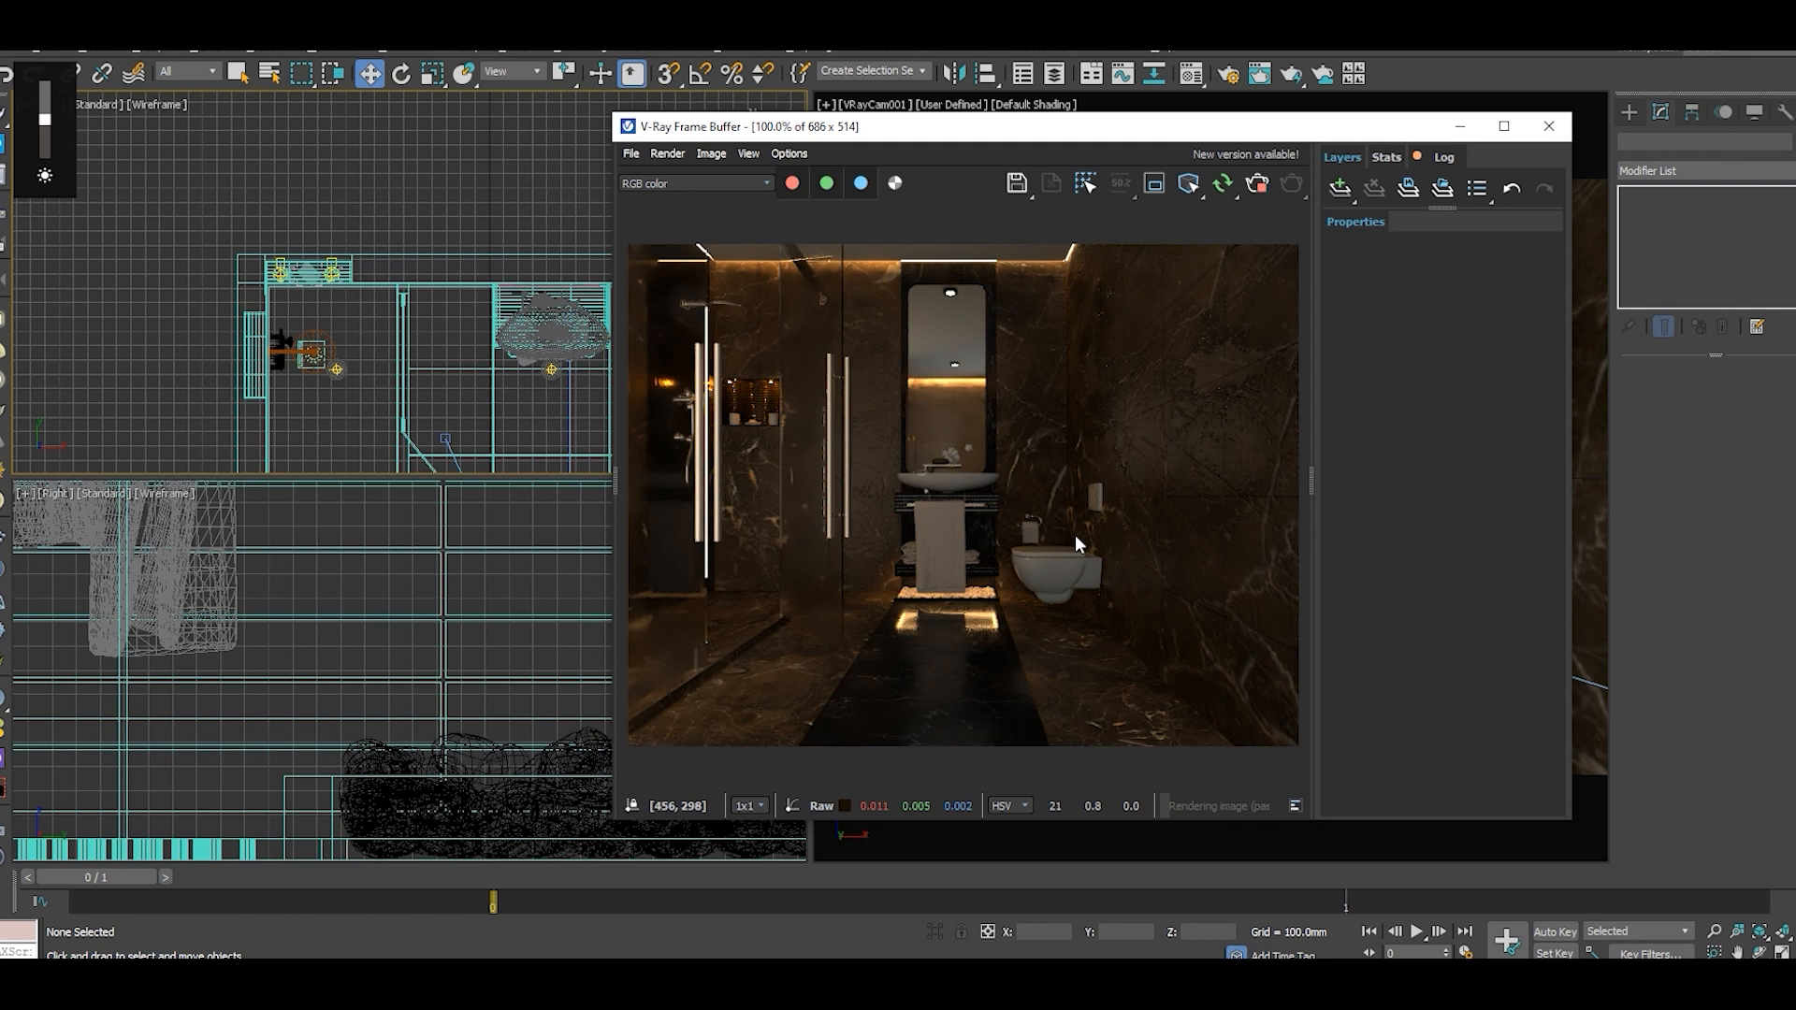
pyautogui.press('XF86MonBrightnessUp')
pyautogui.press('XF86MonBrightnessDown')
pyautogui.press('XF86MonBrightnessUp')
pyautogui.press('XF86MonBrightnessUp')
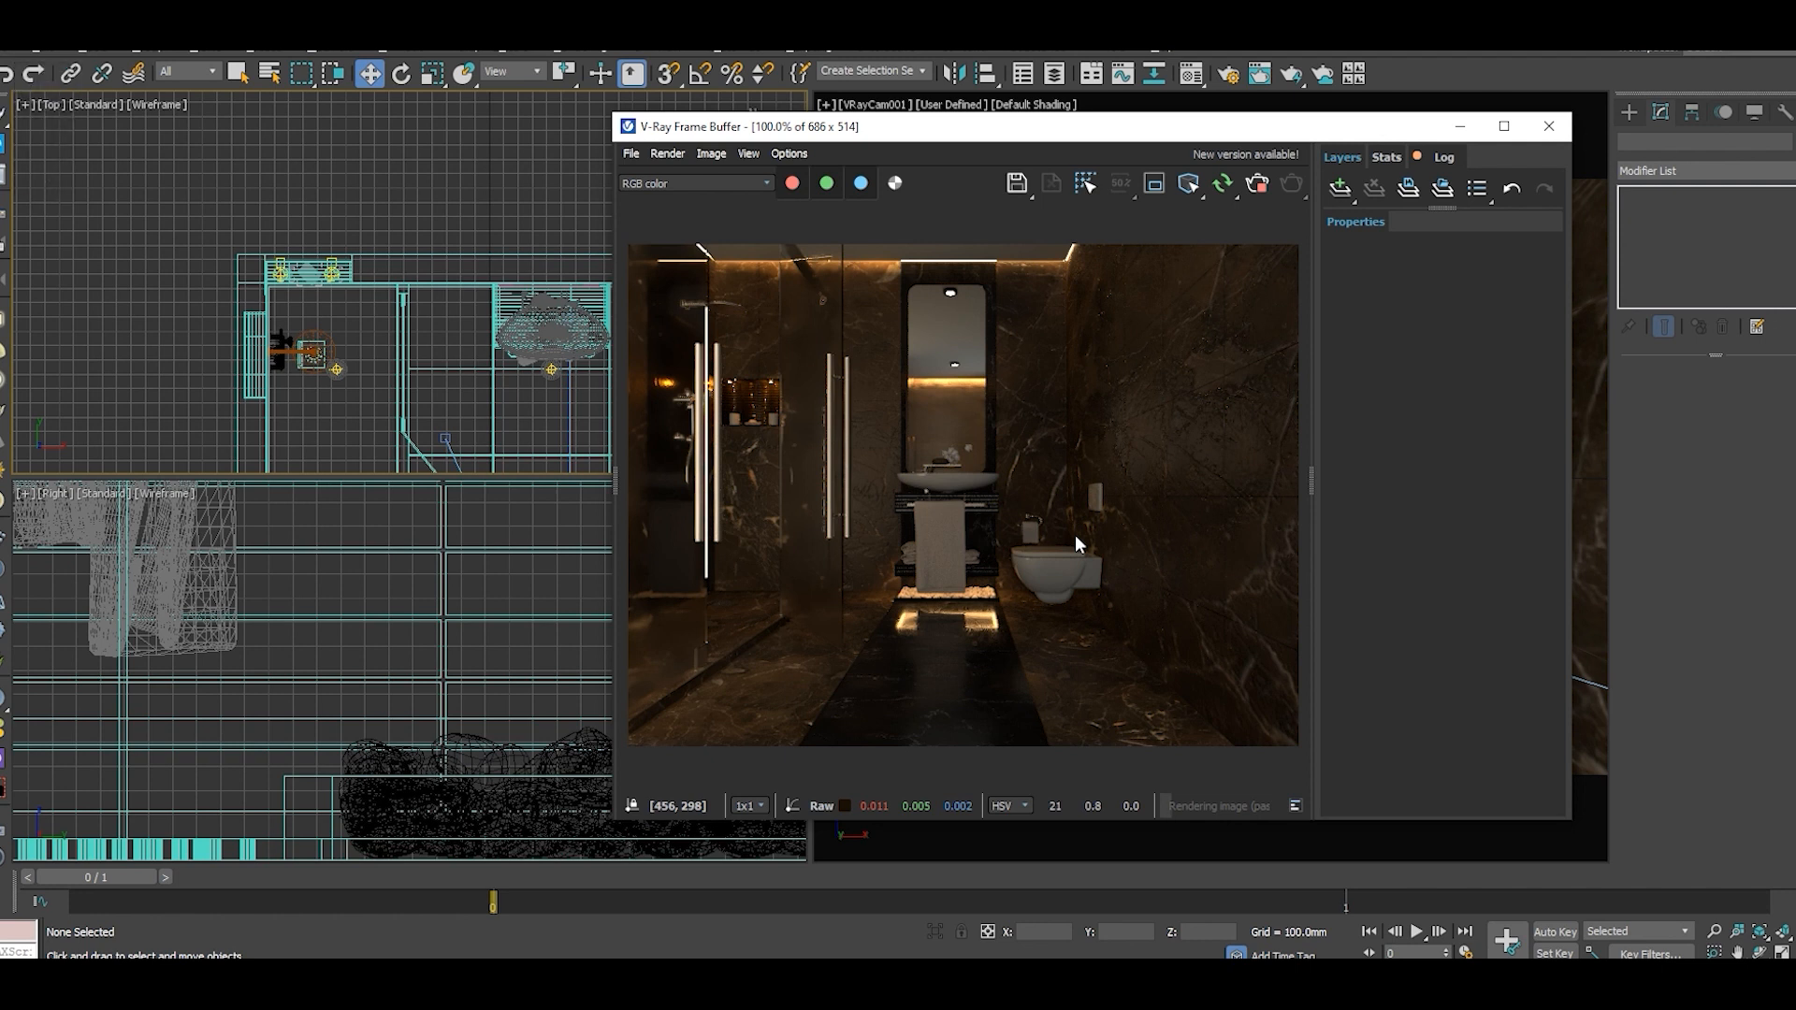
pyautogui.press('XF86MonBrightnessUp')
# Enlarge the V-Ray Frame Buffer window so the interactive render fits at about 768 × 576 pixels.
pyautogui.click(1504, 126)
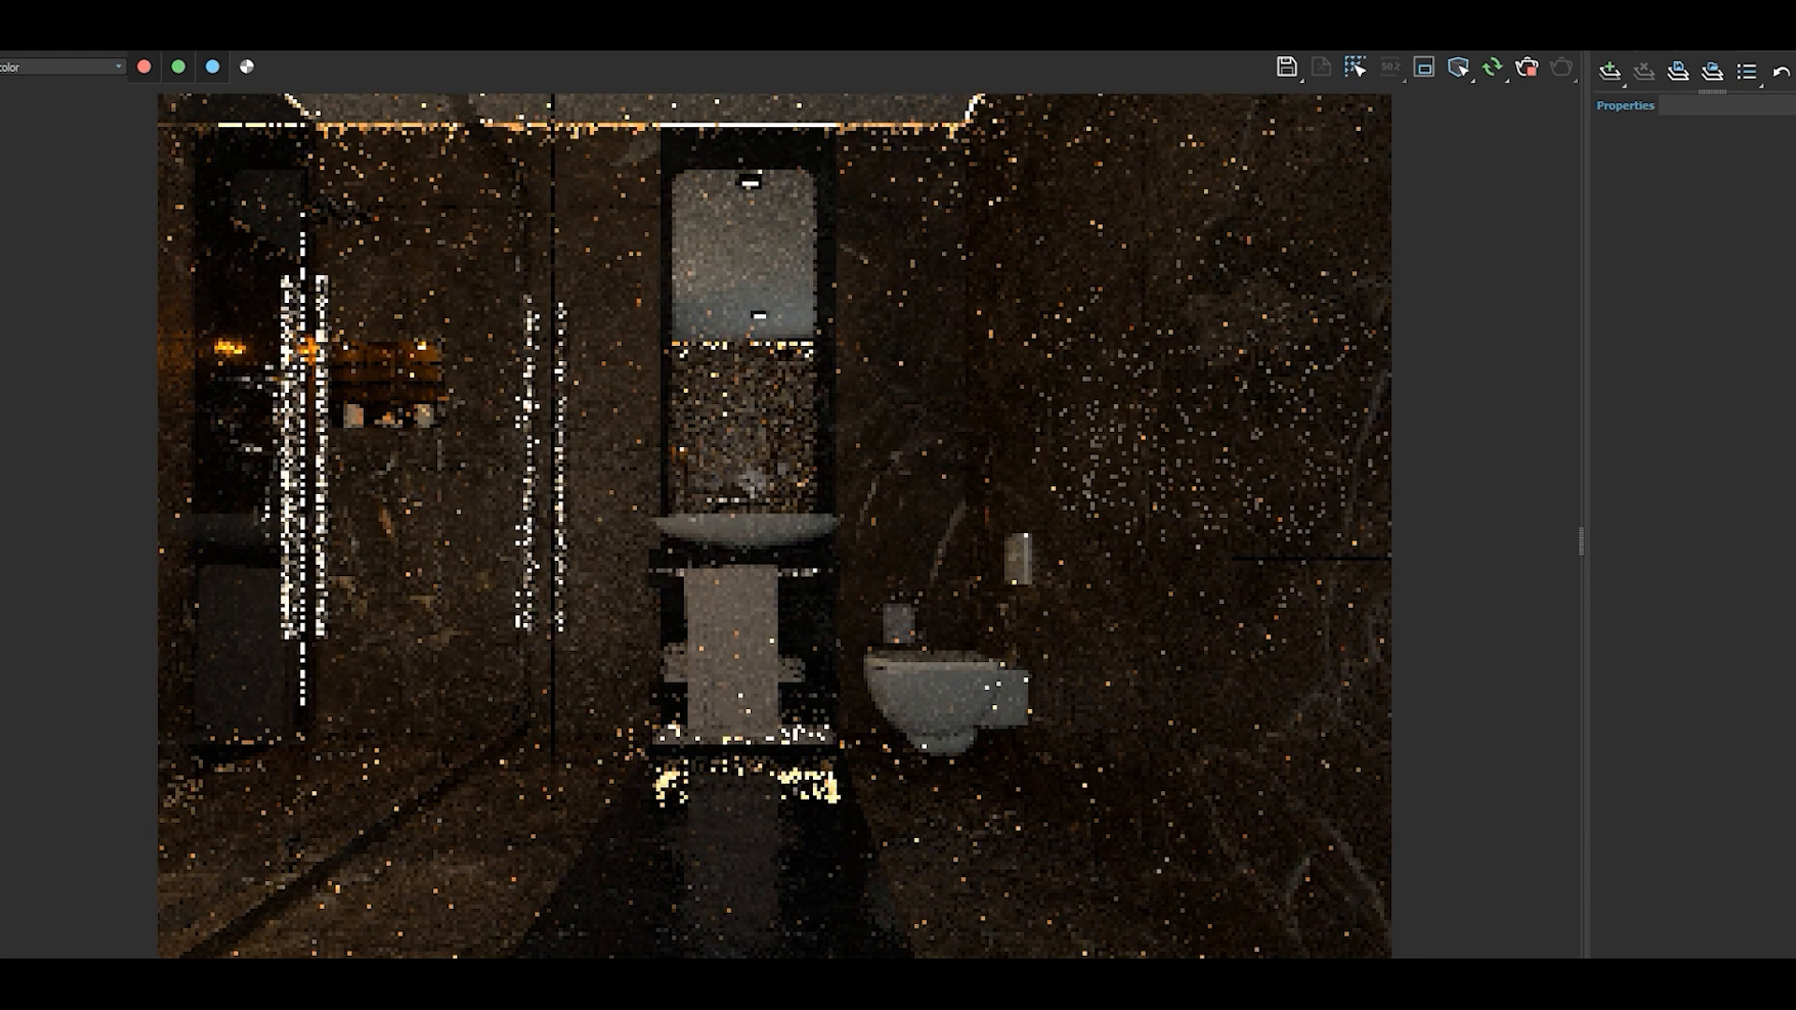
pyautogui.click(1772, 9)
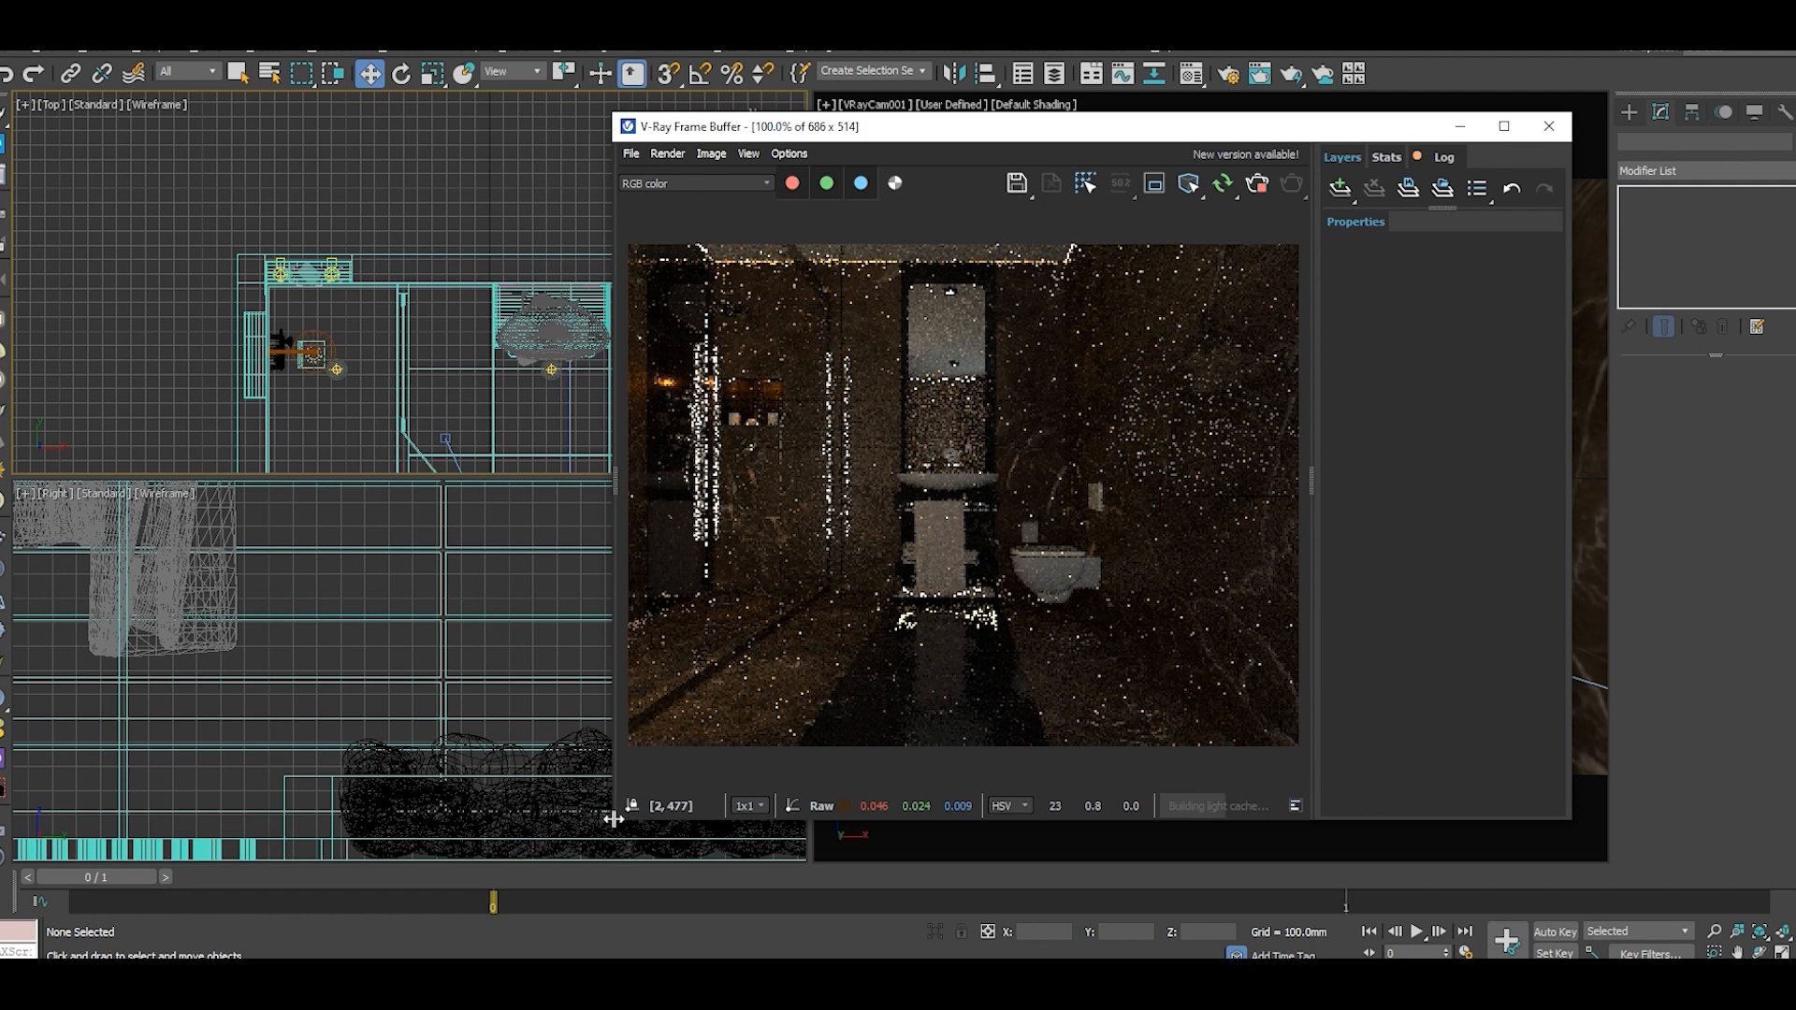
pyautogui.moveTo(614, 113); pyautogui.dragTo(529, 52)
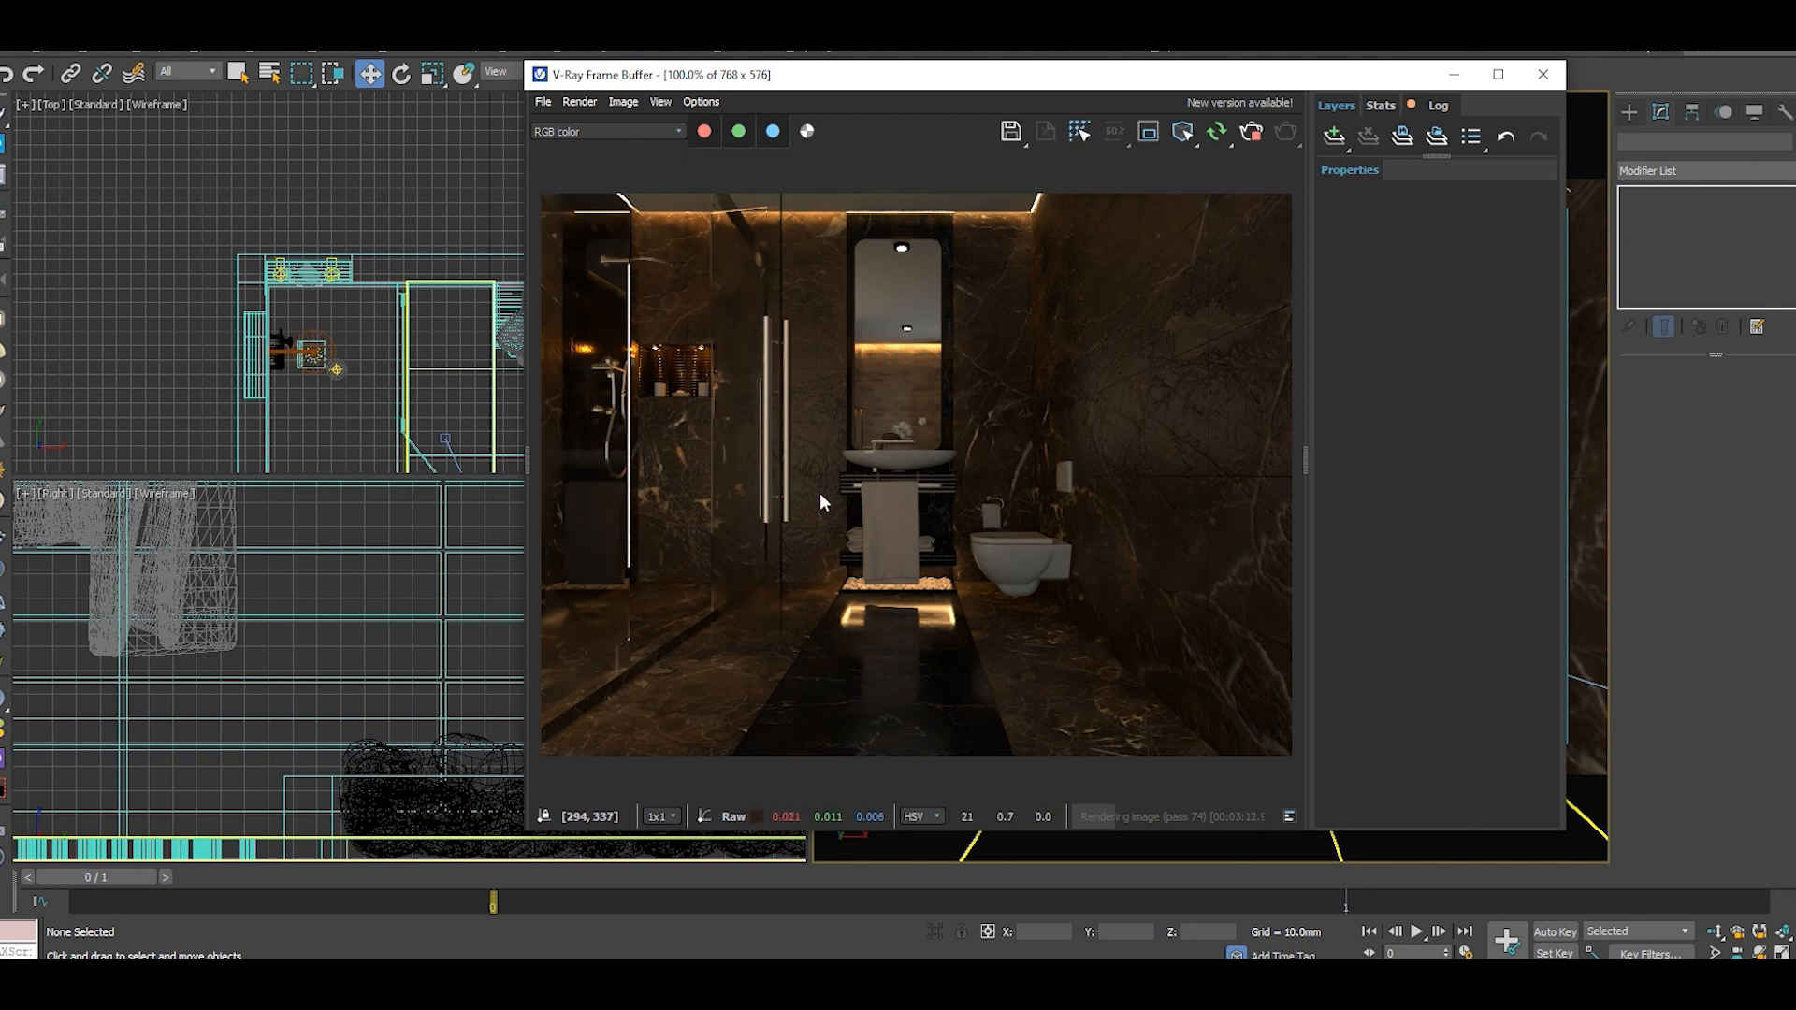
# Inspect the refined render up close around the washbasin, towel, toilet and adjoining marble wall.
pyautogui.scroll(1, 818, 486)
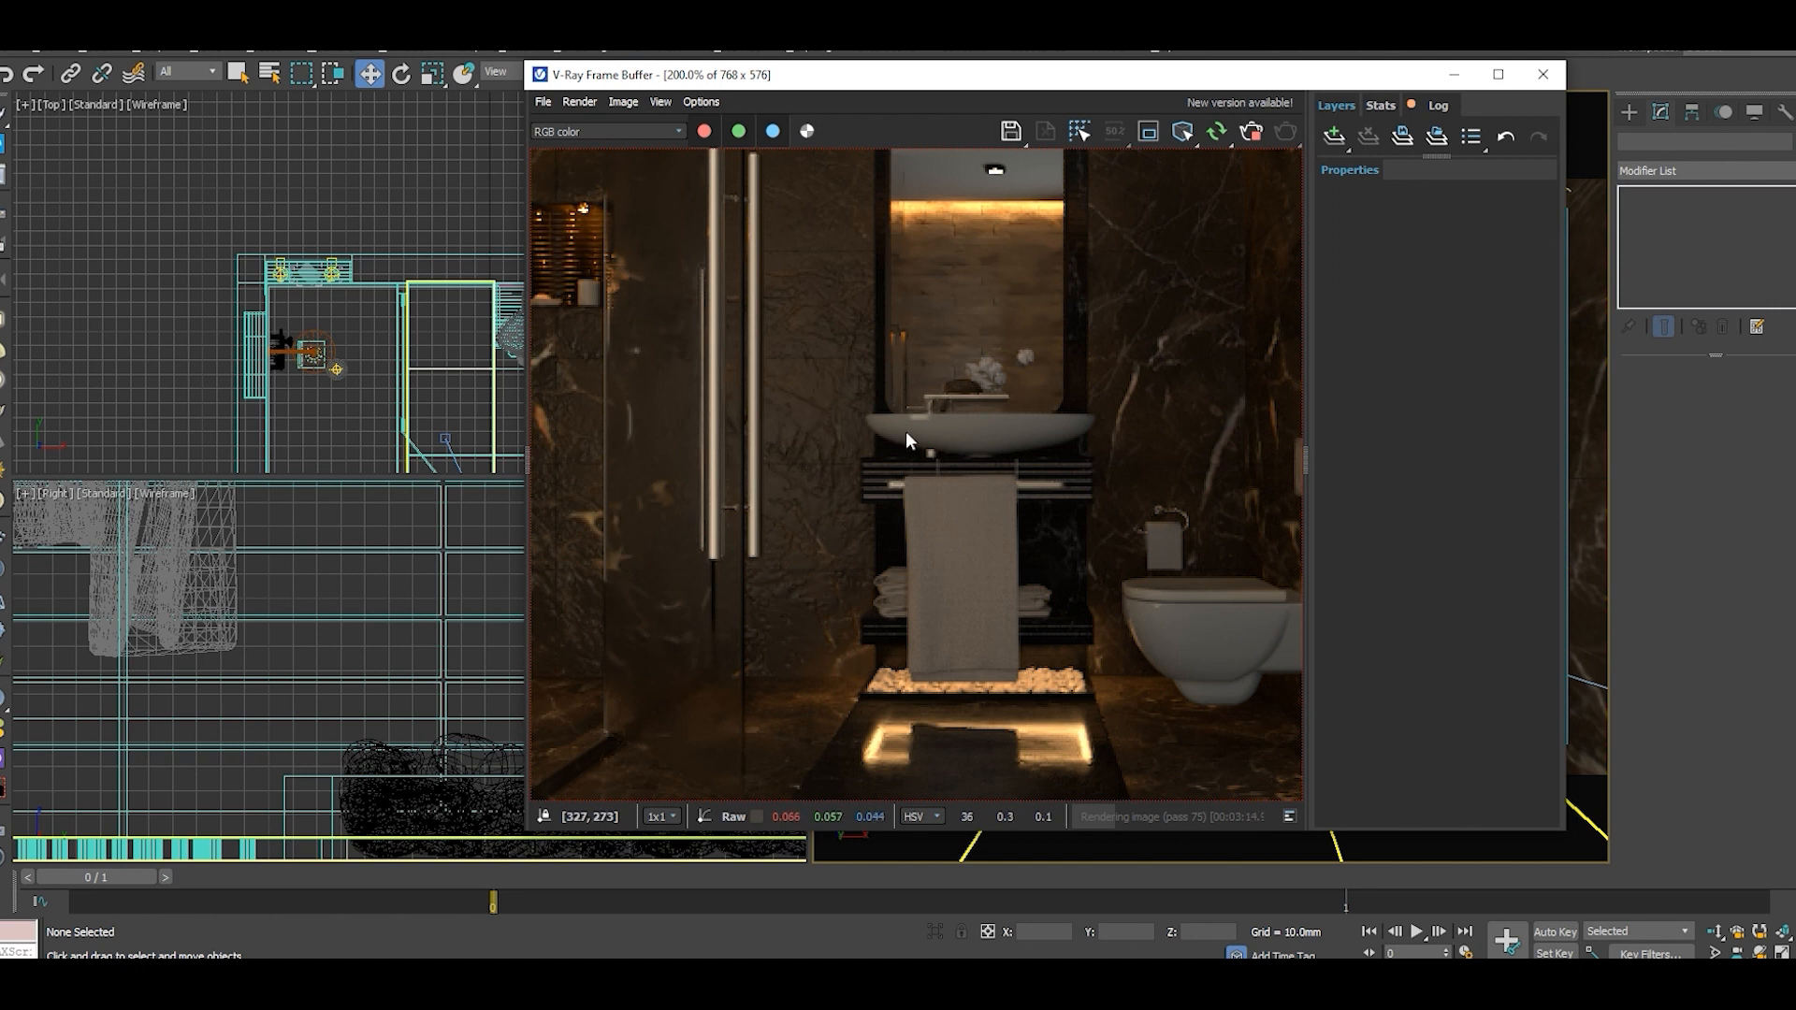
pyautogui.scroll(-1, 967, 412)
pyautogui.scroll(1, 1225, 423)
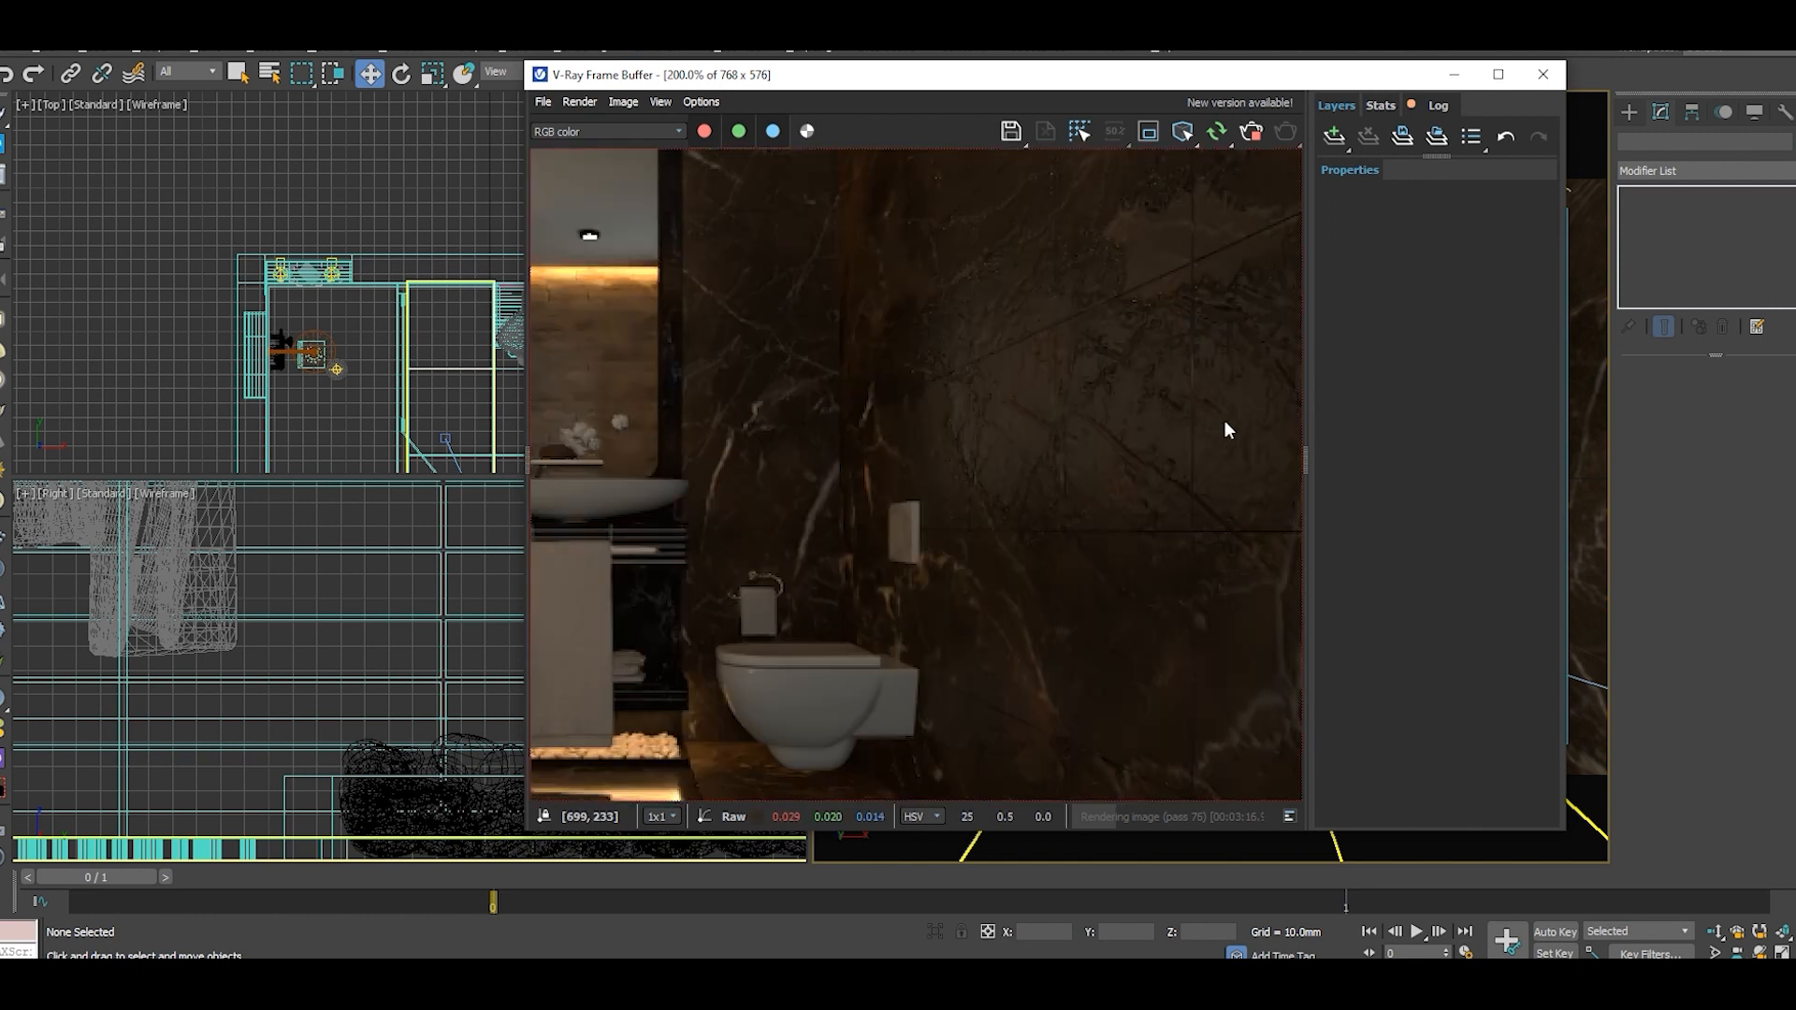
pyautogui.scroll(-1, 1136, 396)
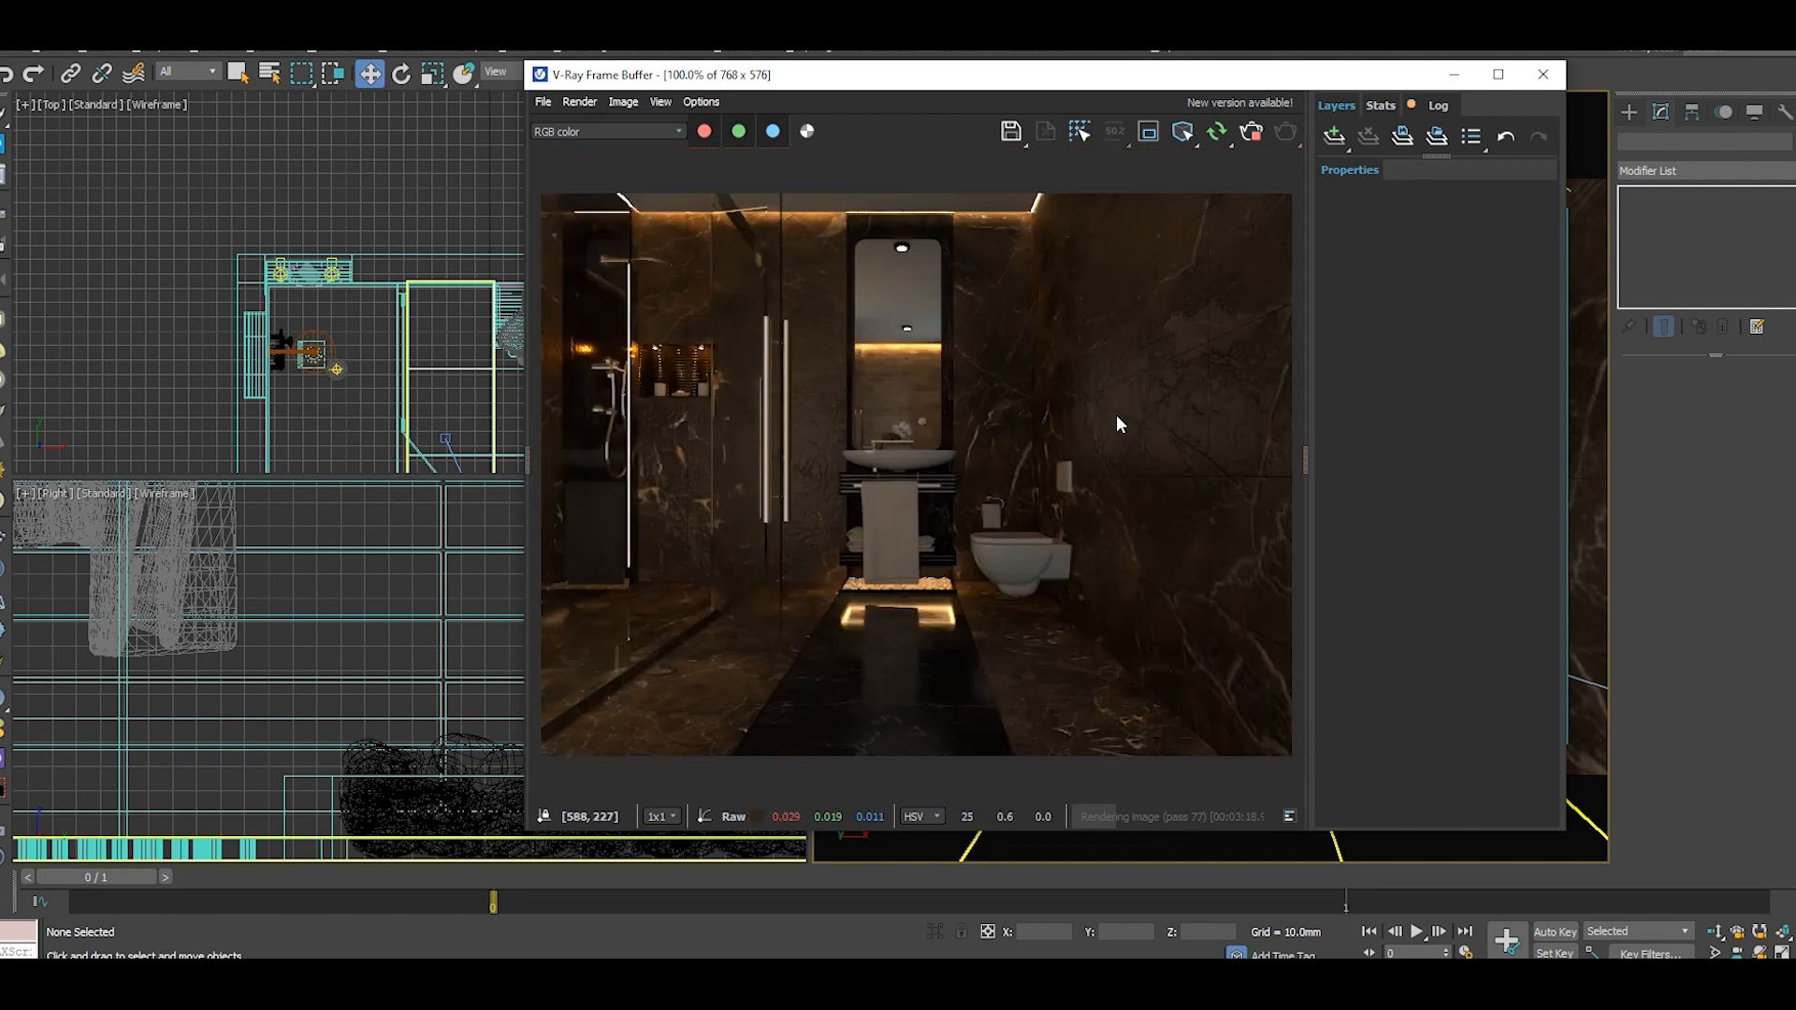
pyautogui.scroll(1, 1100, 432)
pyautogui.scroll(-1, 1093, 458)
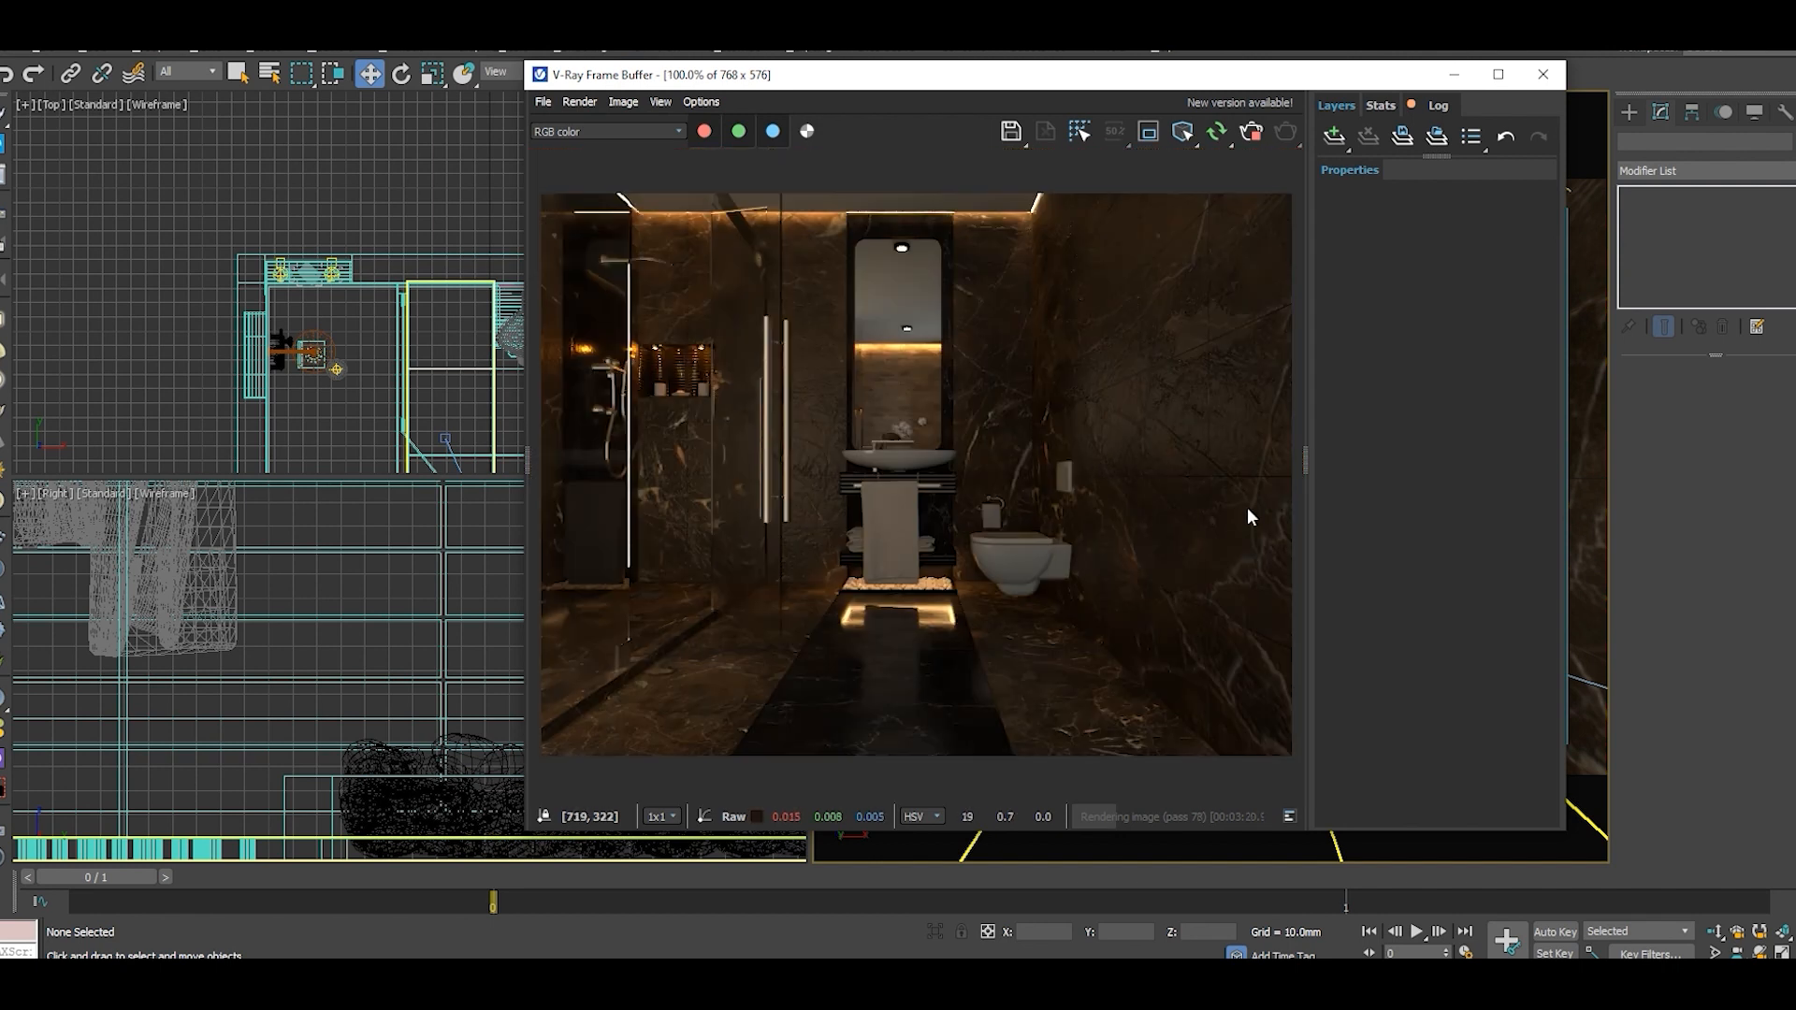